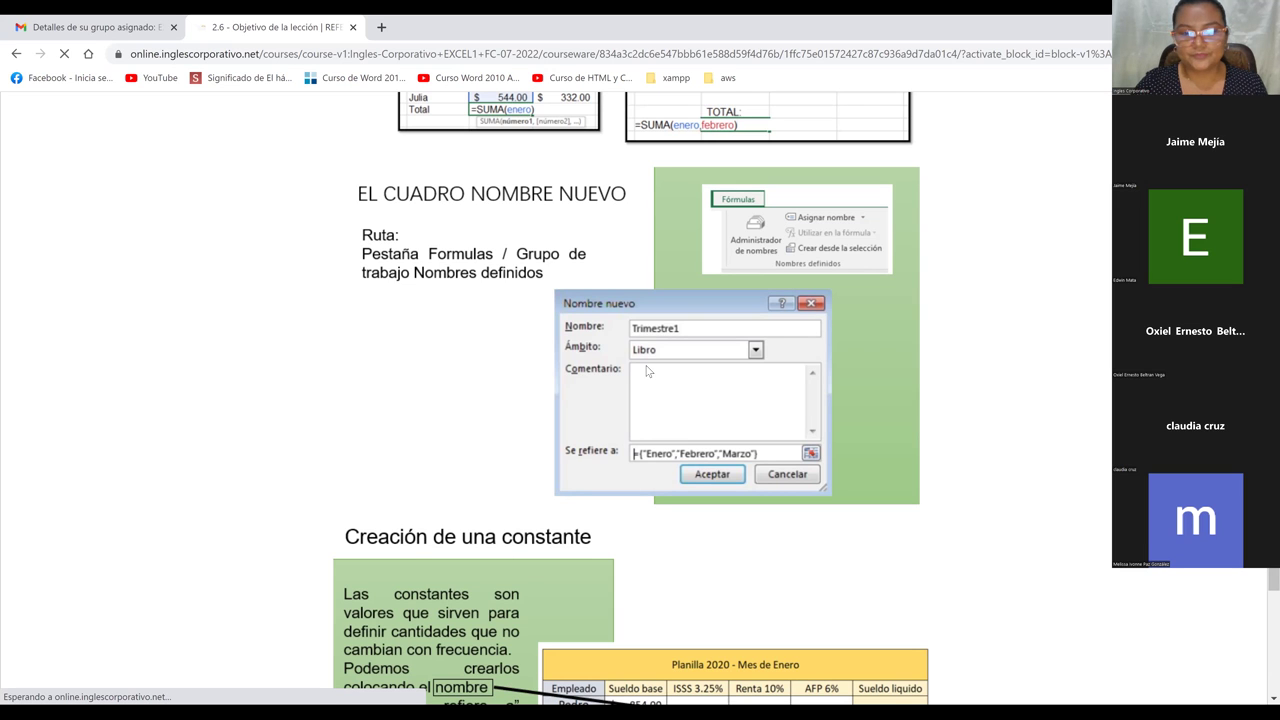
# Read the lesson sections on the Nombre nuevo dialog and on creating a constant from a name and a value
pyautogui.scroll(-2, 647, 371)
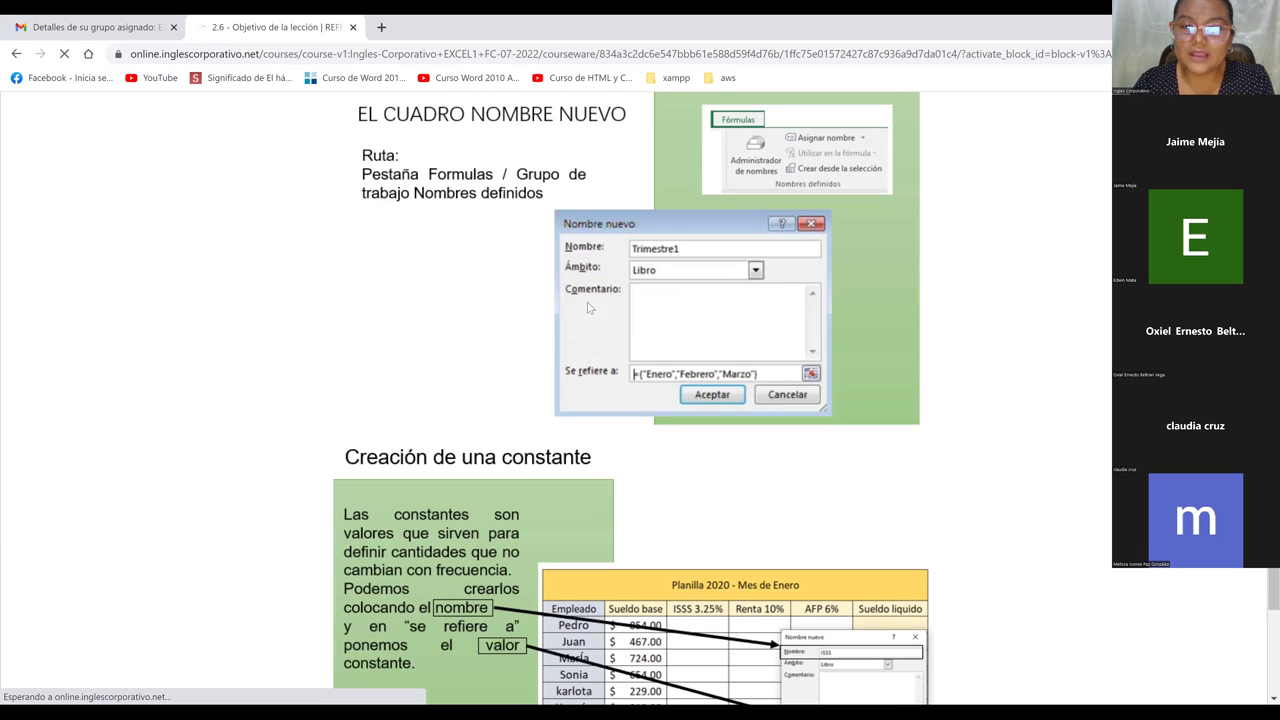
pyautogui.scroll(-1, 587, 338)
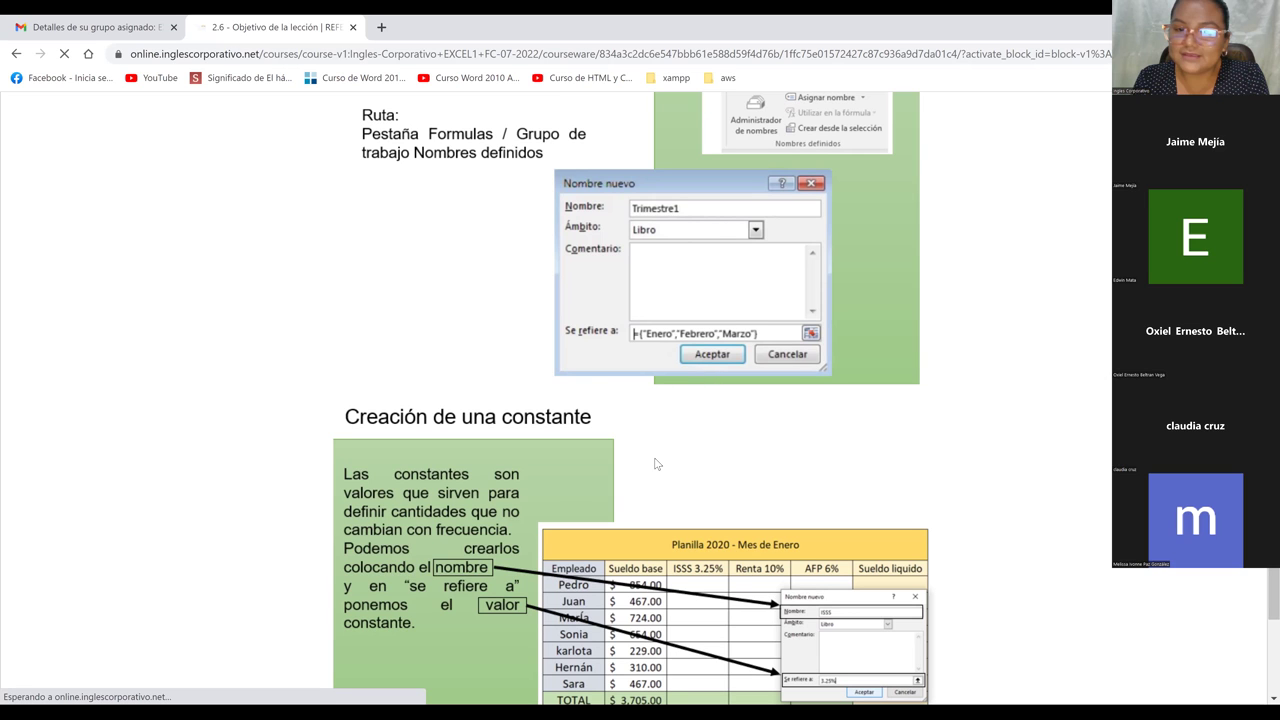
pyautogui.scroll(-1, 656, 463)
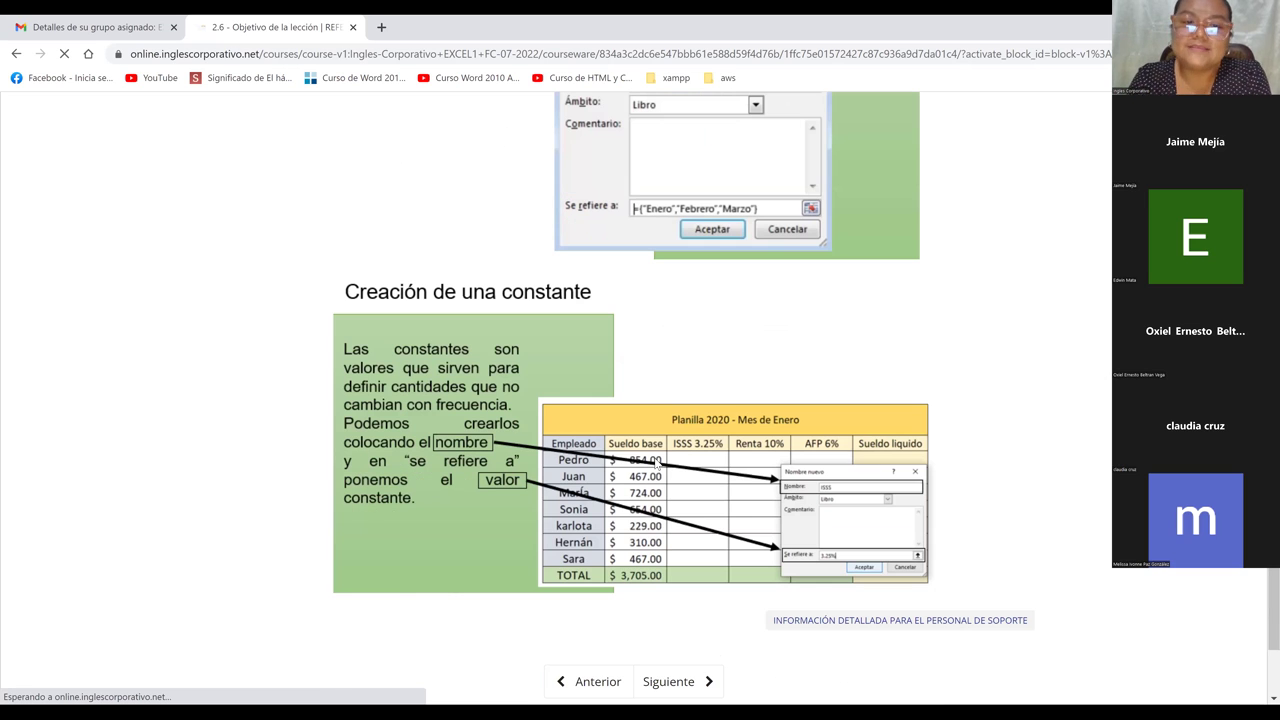
pyautogui.scroll(-1, 461, 235)
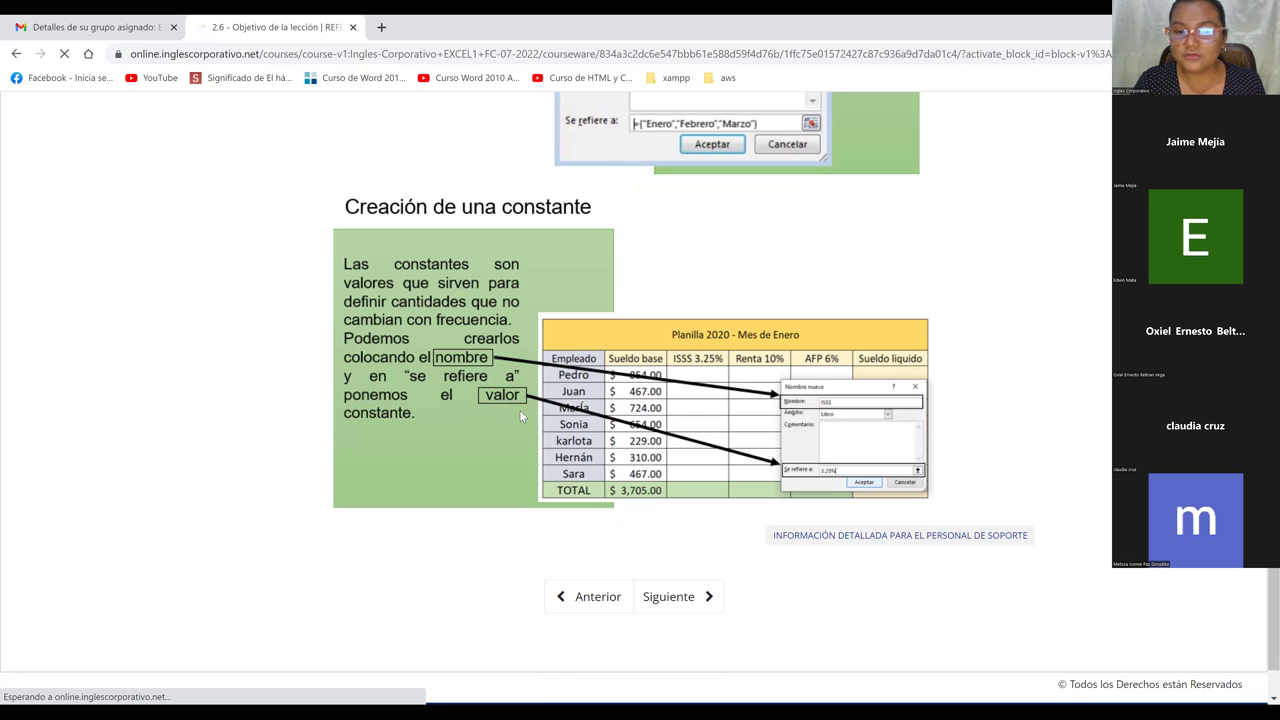
pyautogui.rightClick(834, 409)
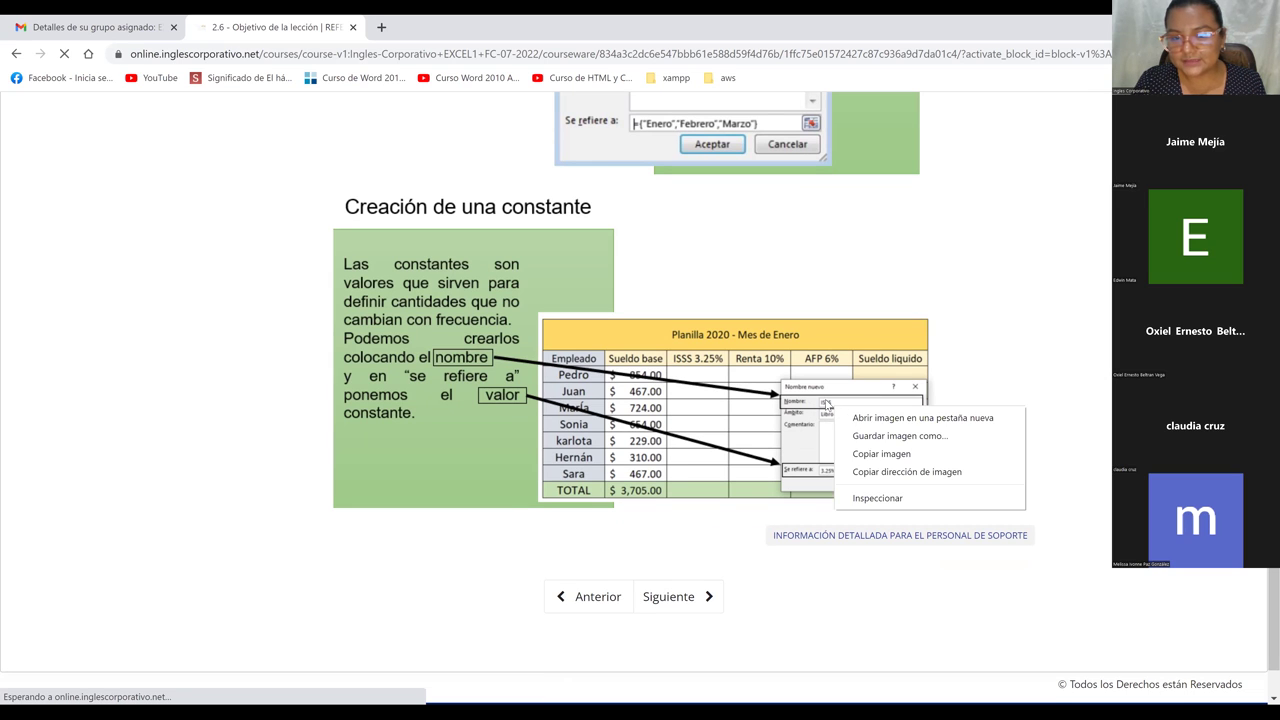
pyautogui.rightClick(823, 404)
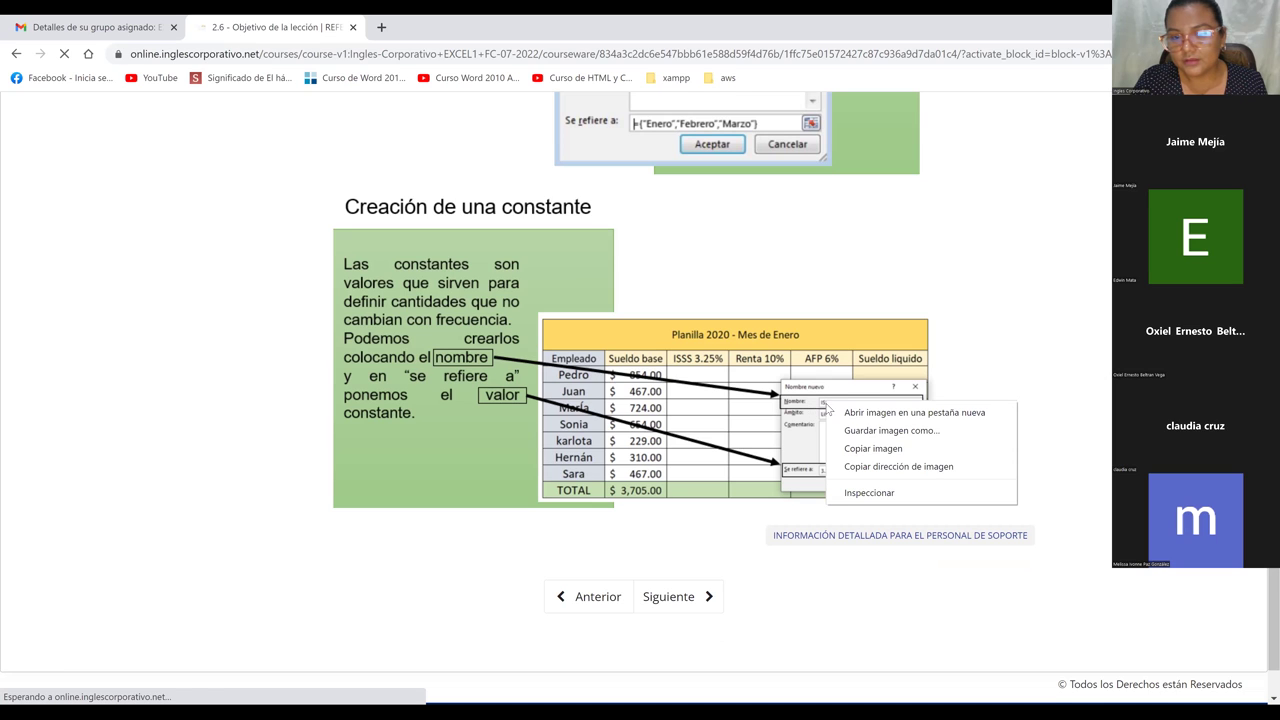
pyautogui.click(830, 405)
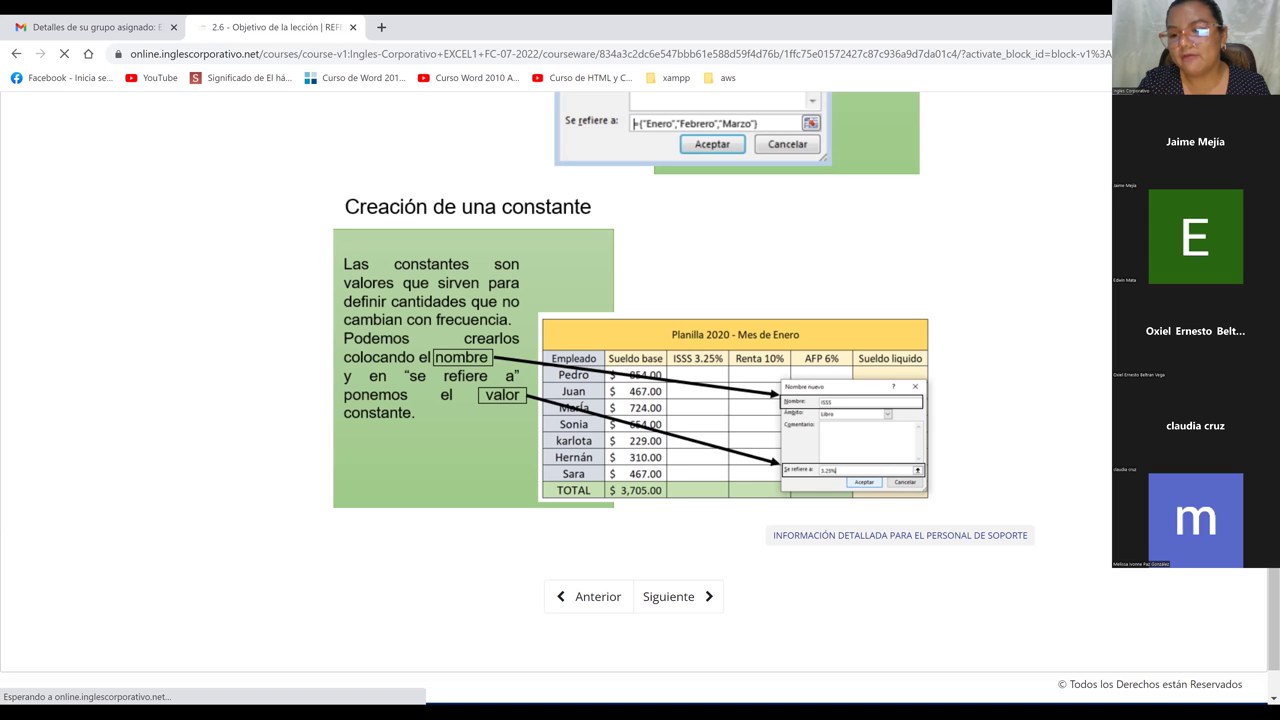
pyautogui.scroll(4, 640, 400)
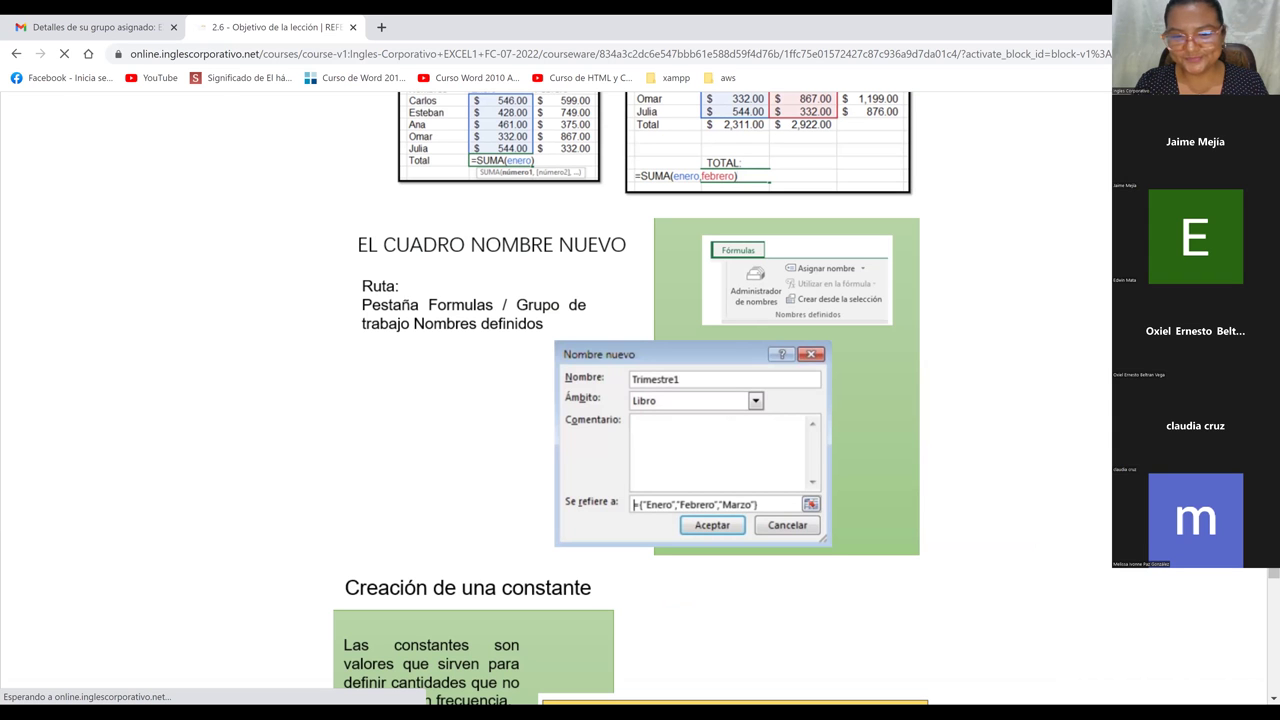
pyautogui.scroll(-5, 1261, 673)
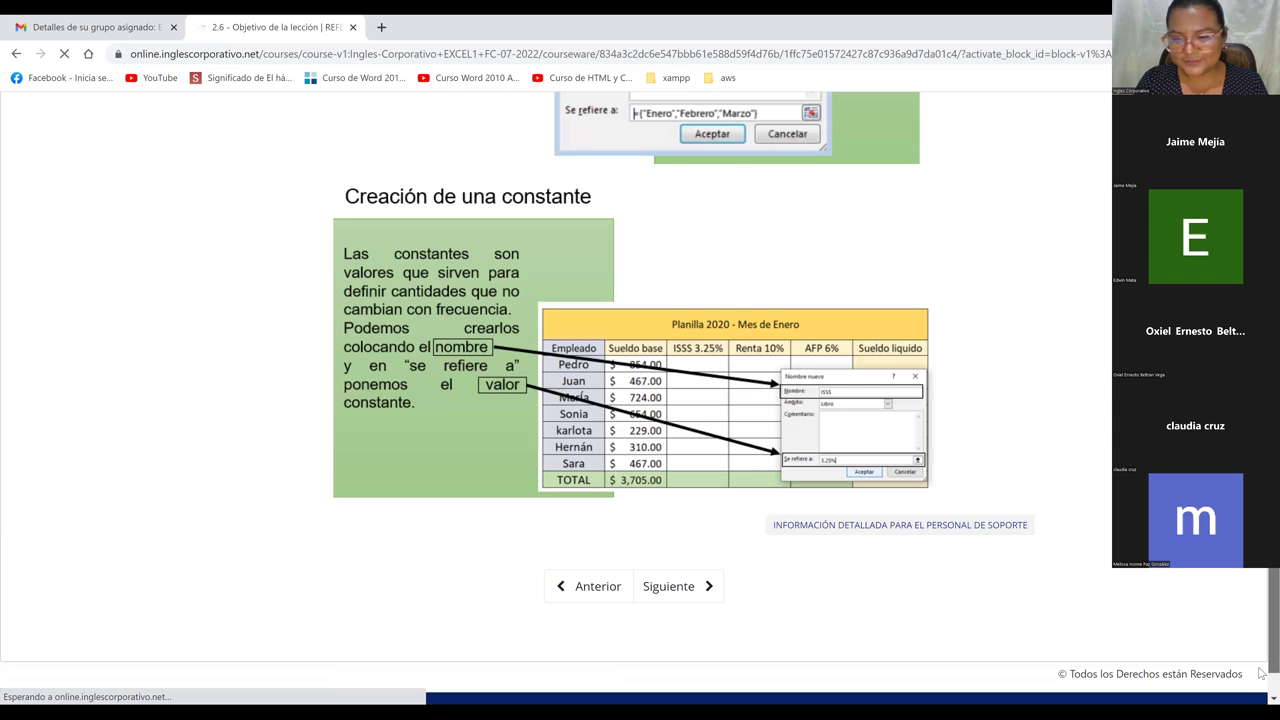
# Go to lesson 2.7 Administrador de nombres and play its video in full screen
pyautogui.scroll(-1, 685, 512)
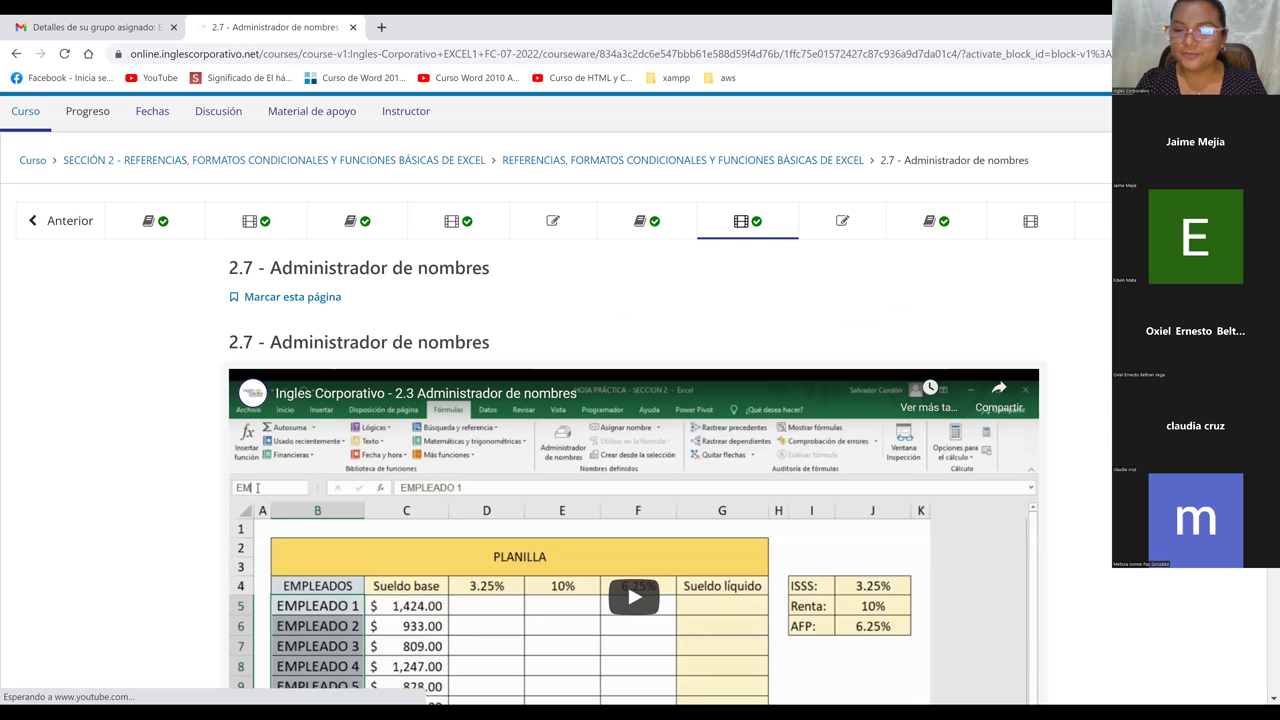
pyautogui.scroll(-3, 1021, 598)
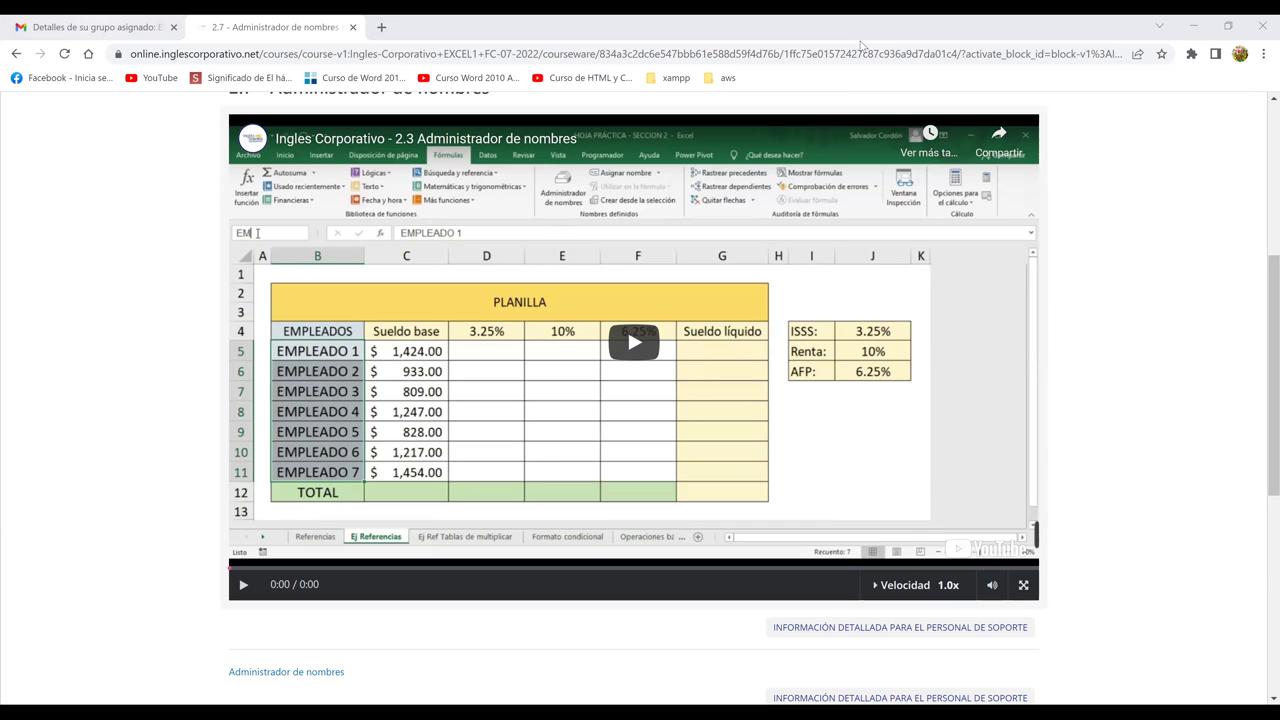
pyautogui.click(1023, 591)
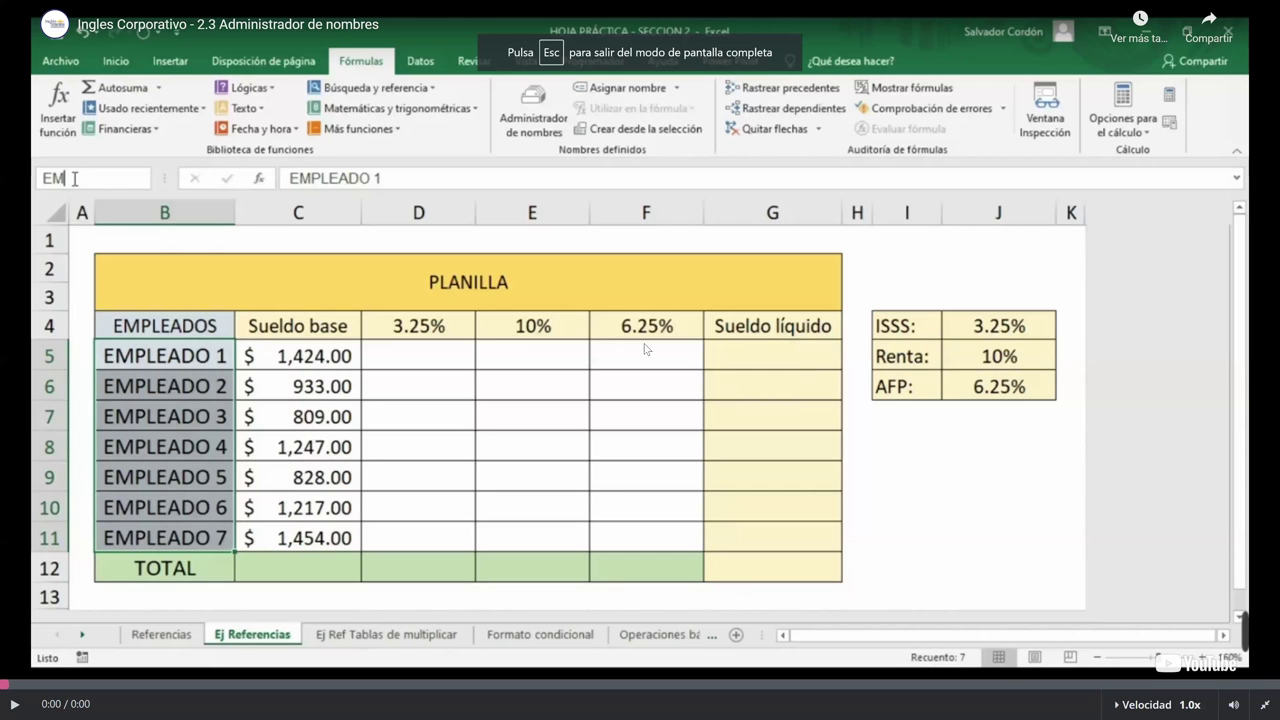
pyautogui.click(645, 349)
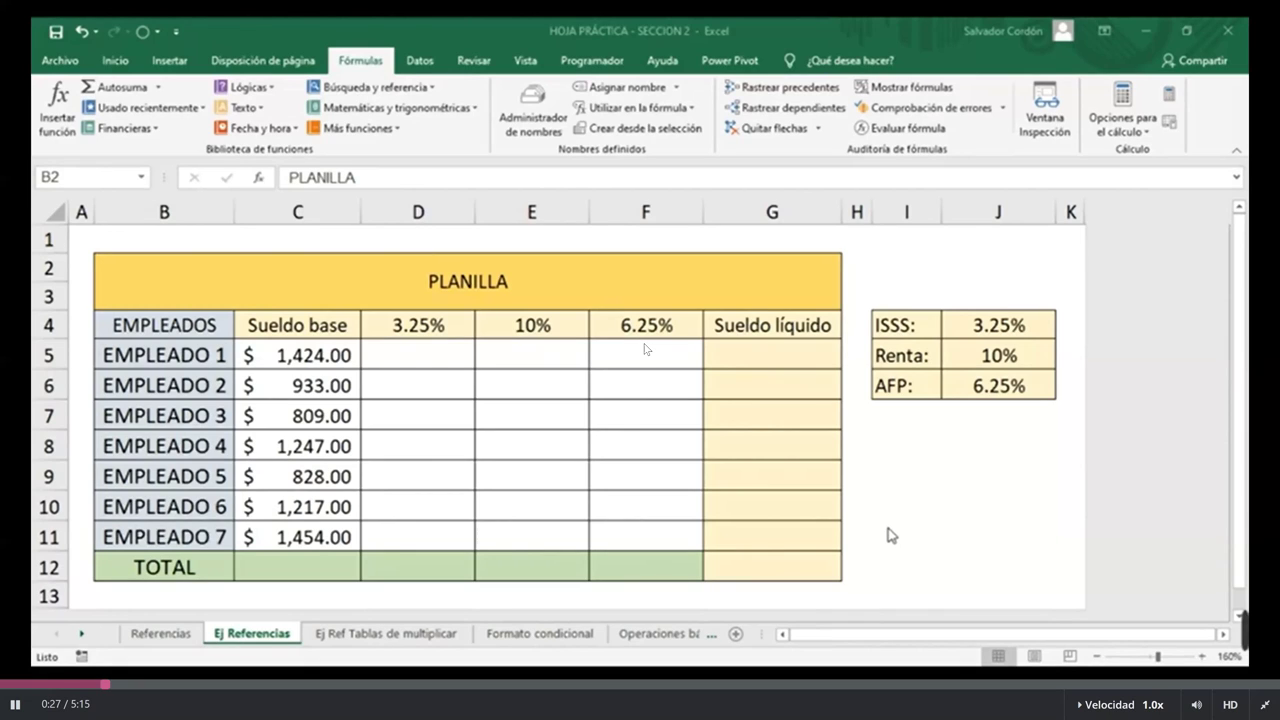
# Examine how the Name Box identifies the EMPLEADOS header, the range B4:C11 and cell B5 on the Ej Referencias sheet
pyautogui.press('Right')
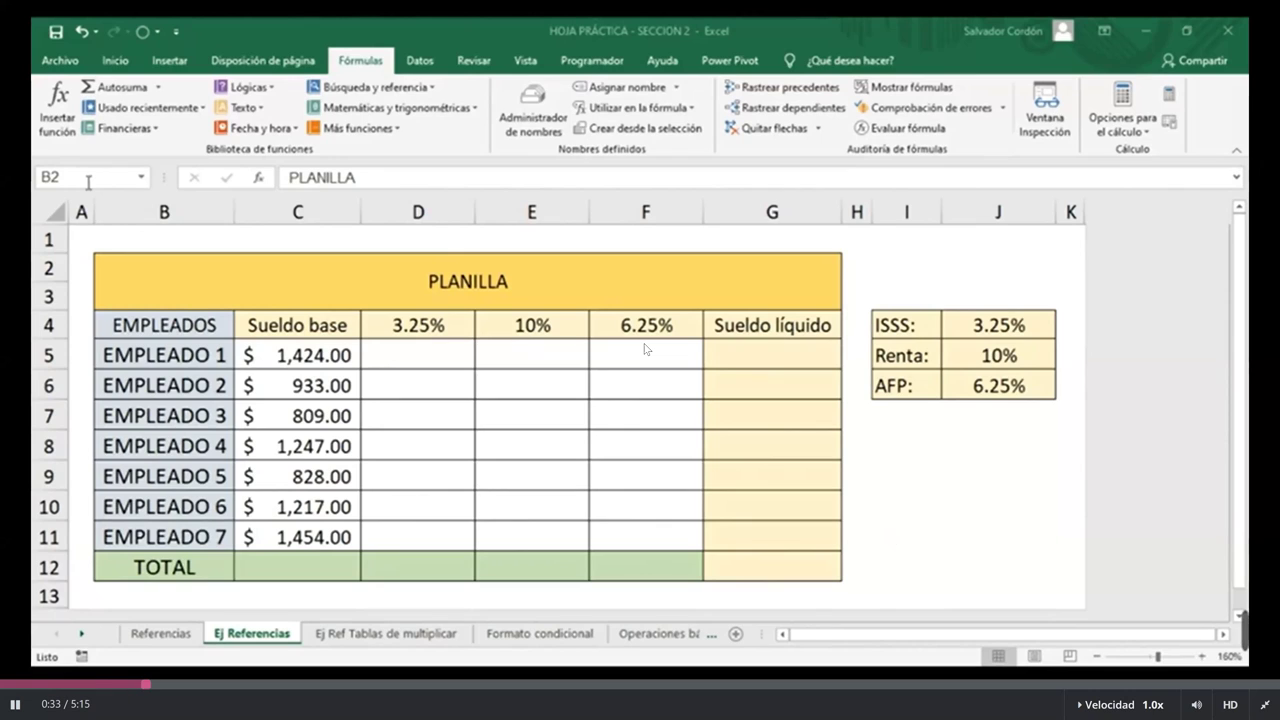
pyautogui.click(161, 325)
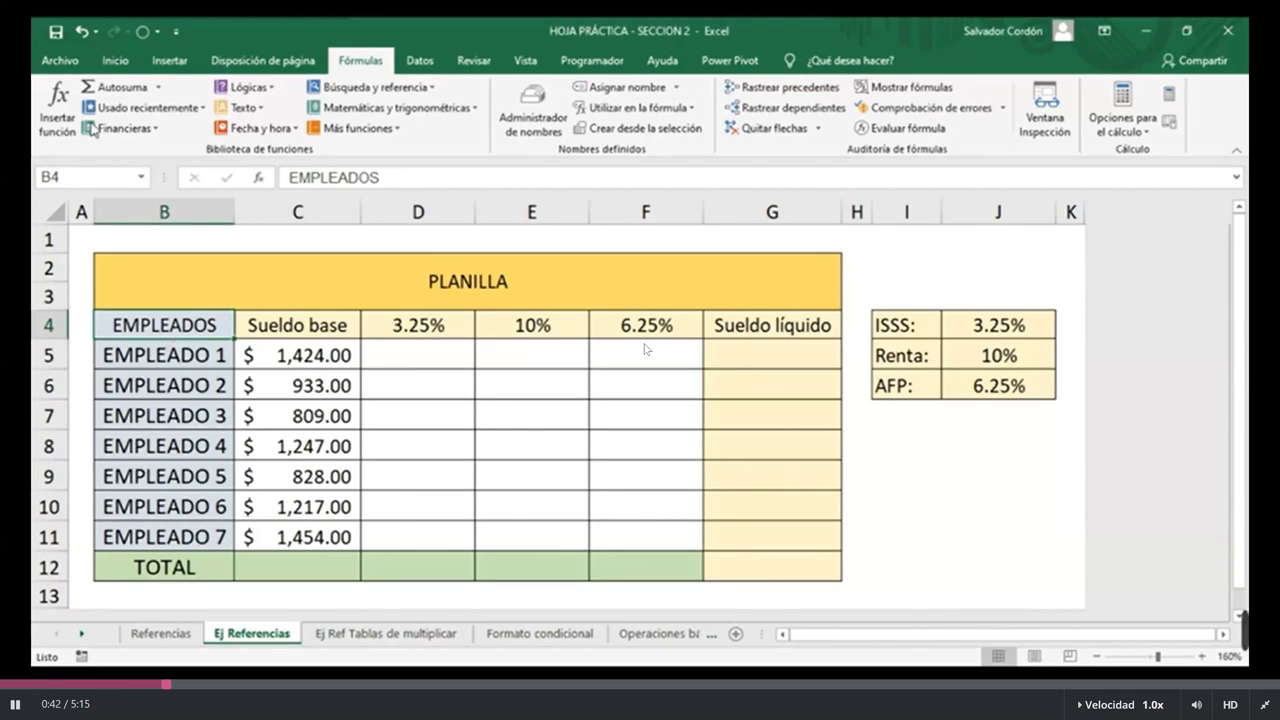
pyautogui.click(55, 177)
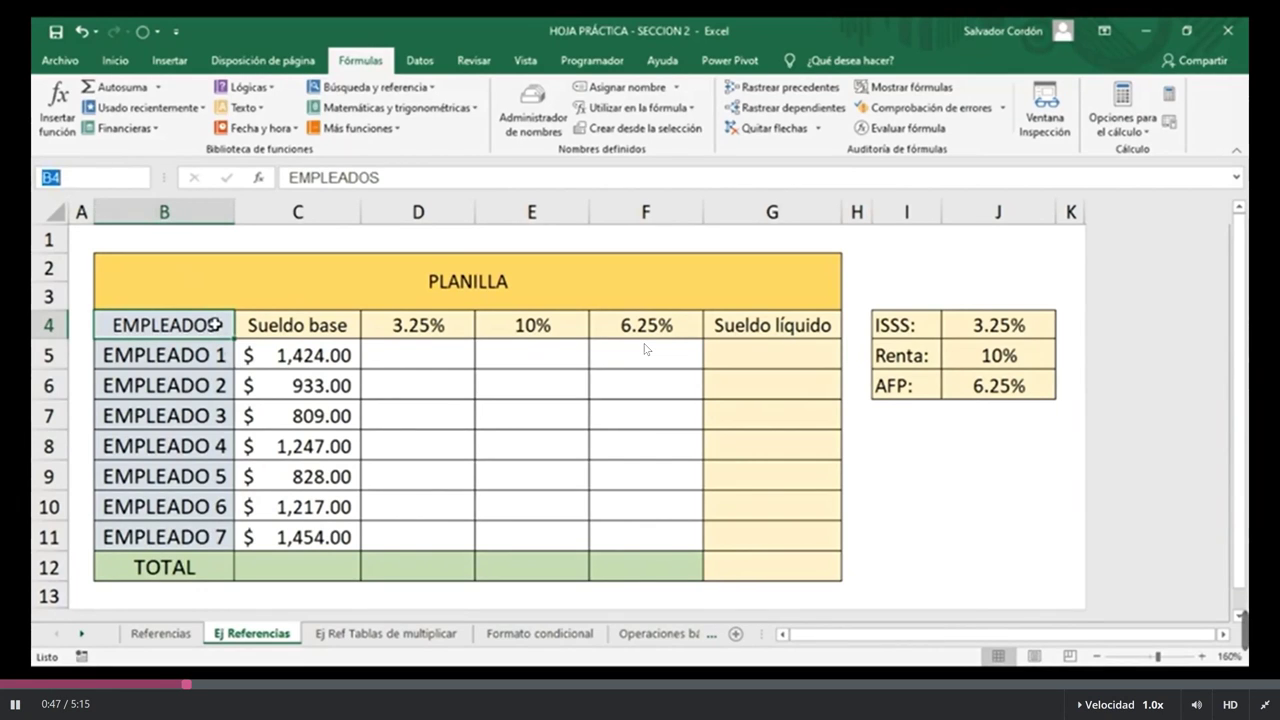
pyautogui.moveTo(215, 324); pyautogui.dragTo(347, 532)
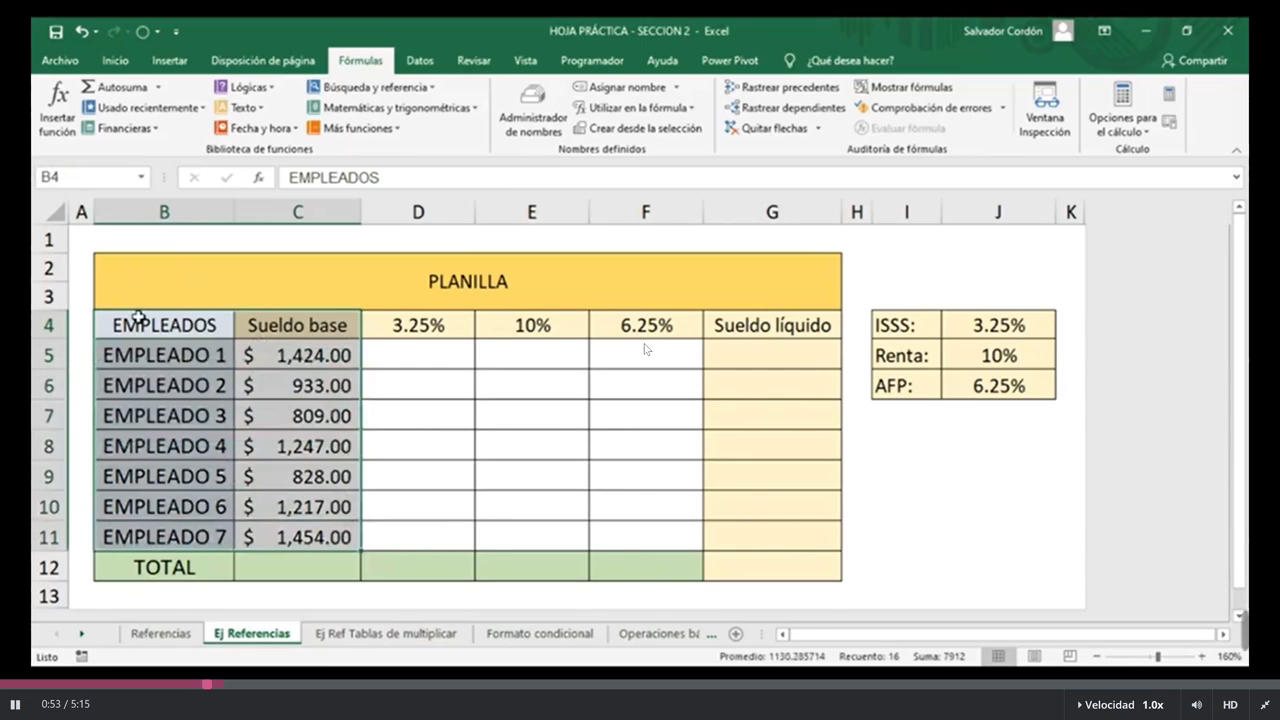
pyautogui.click(200, 352)
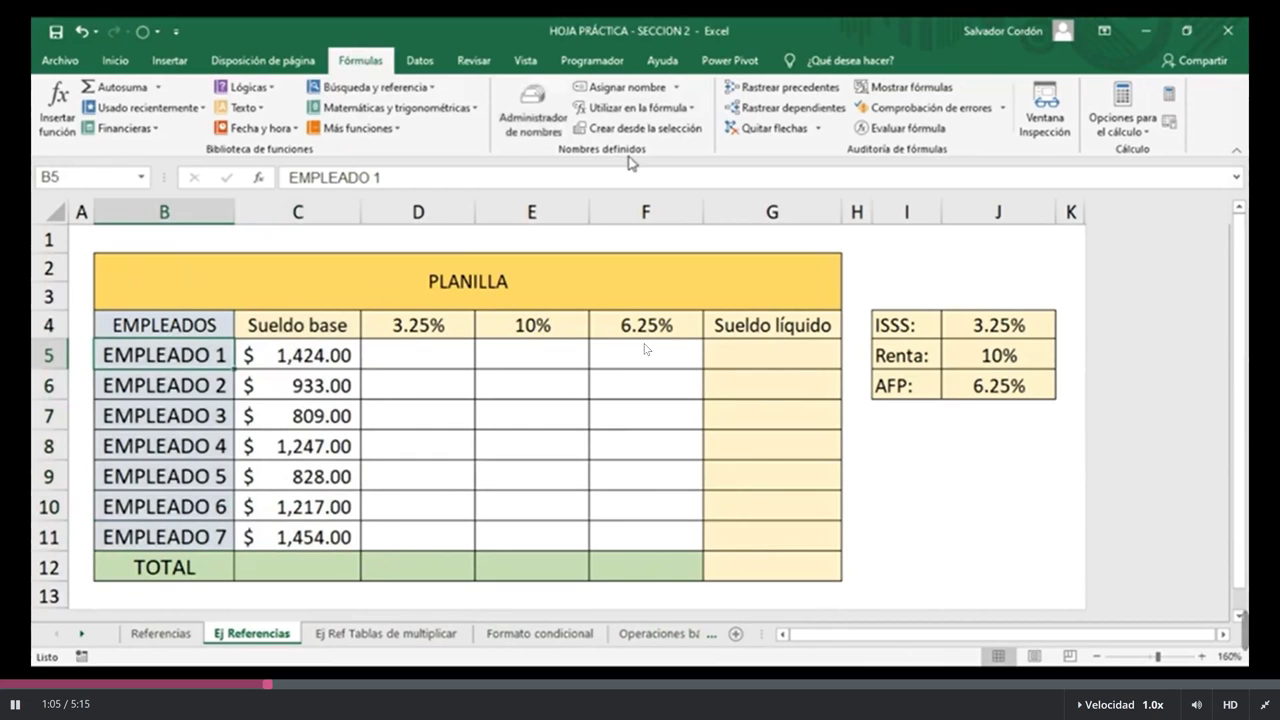
# Define the name Sueldo_base with Libro scope for the range C5:C11 on the Ej Referencias sheet
pyautogui.click(540, 117)
pyautogui.moveTo(648, 210); pyautogui.dragTo(738, 248)
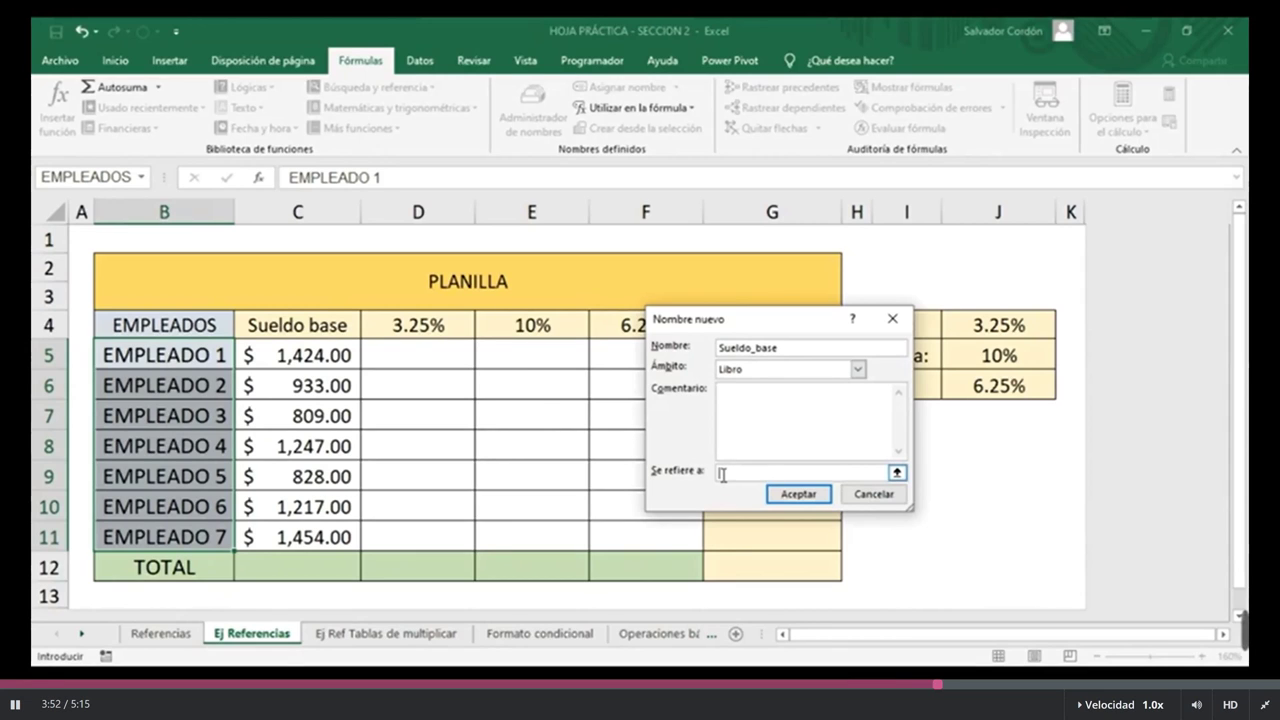
pyautogui.click(313, 351)
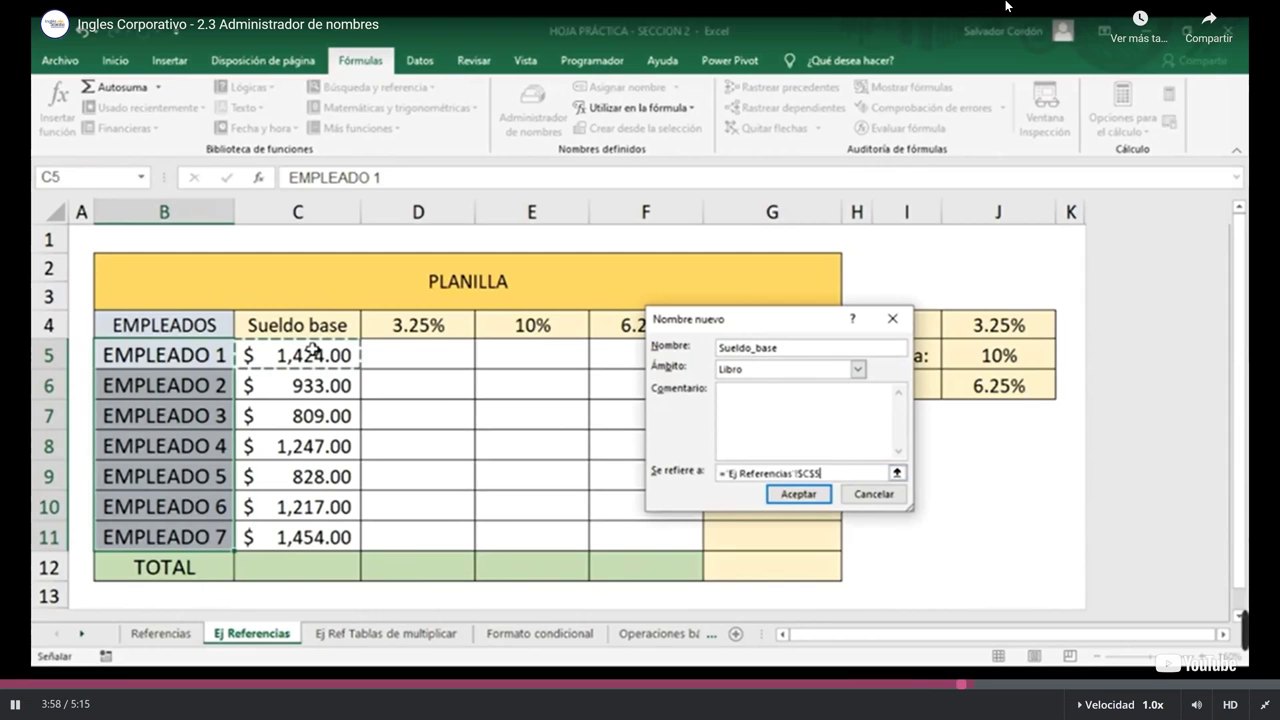
pyautogui.moveTo(313, 351); pyautogui.dragTo(309, 537)
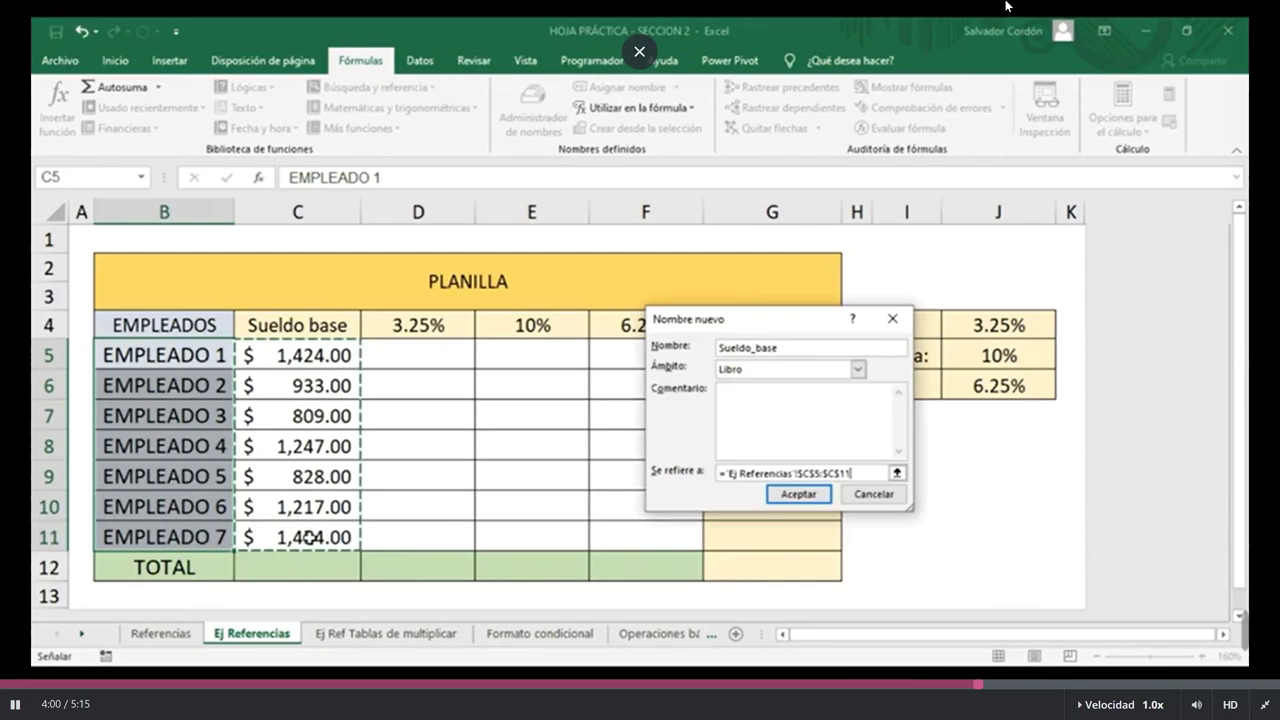
pyautogui.click(796, 497)
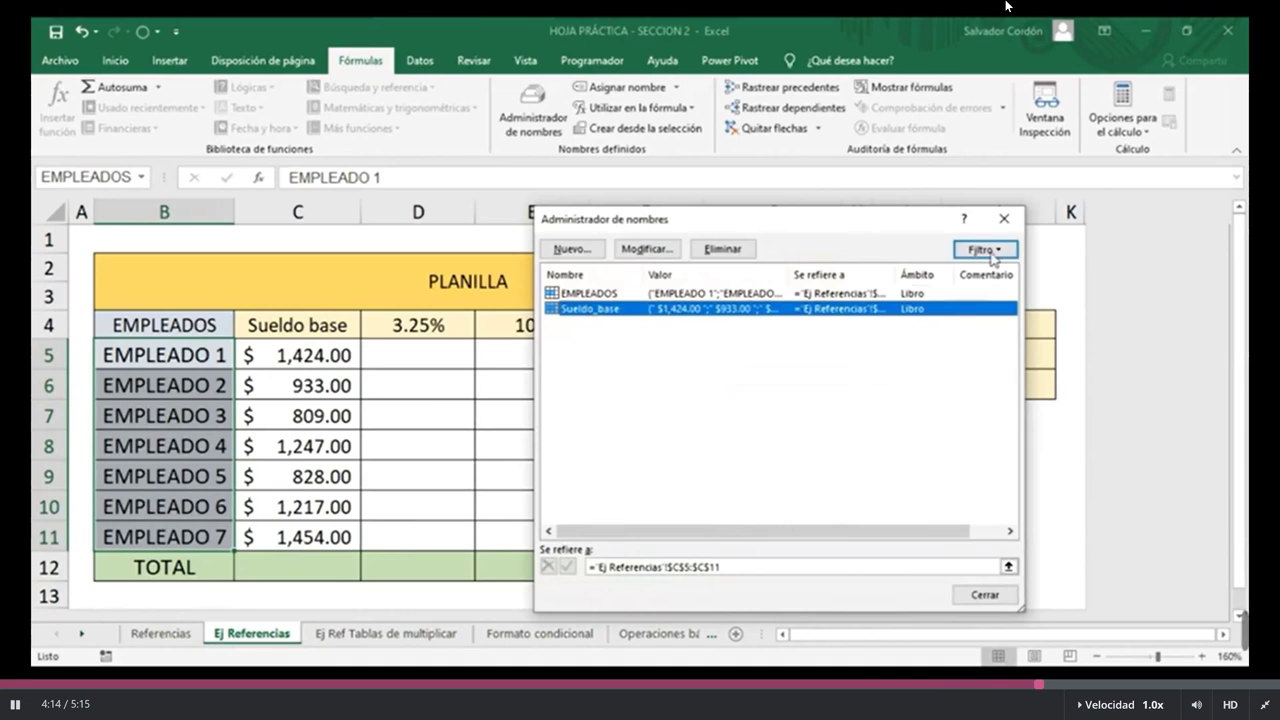
pyautogui.click(1004, 220)
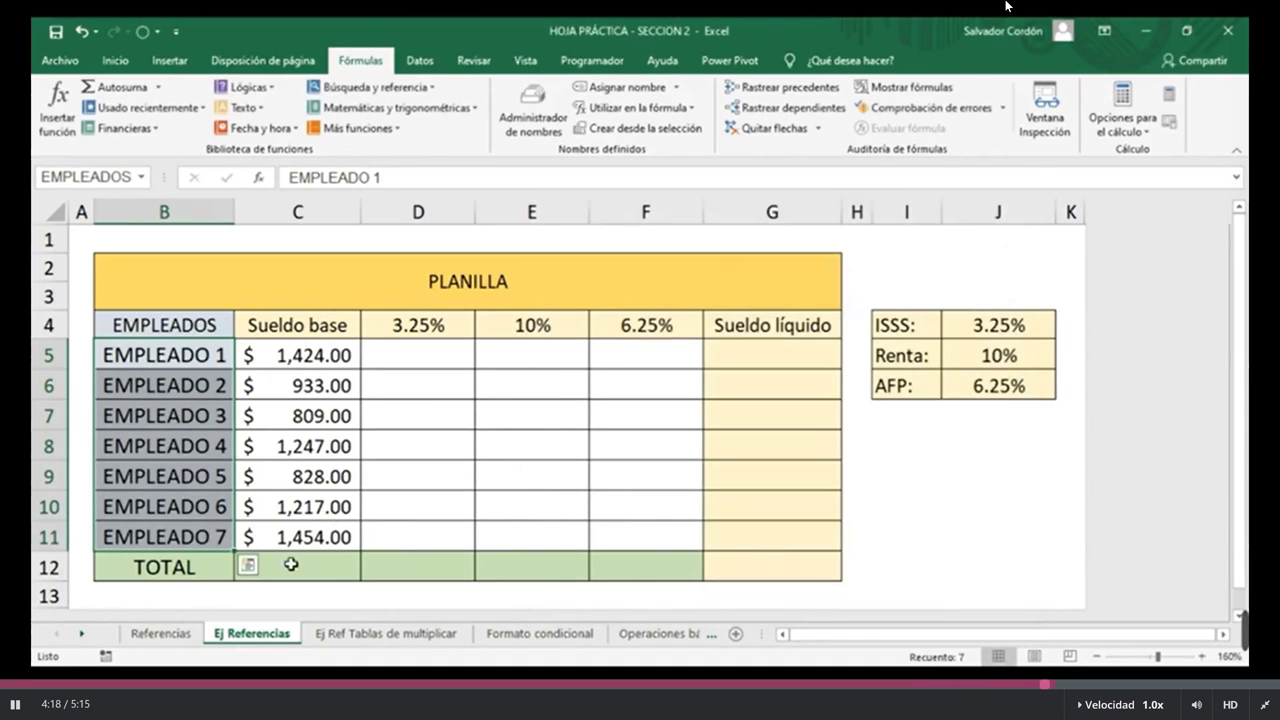
# Total the base salaries in cell C12 with the formula =SUMA(Sueldo_base) and check the stored formula
pyautogui.click(290, 565)
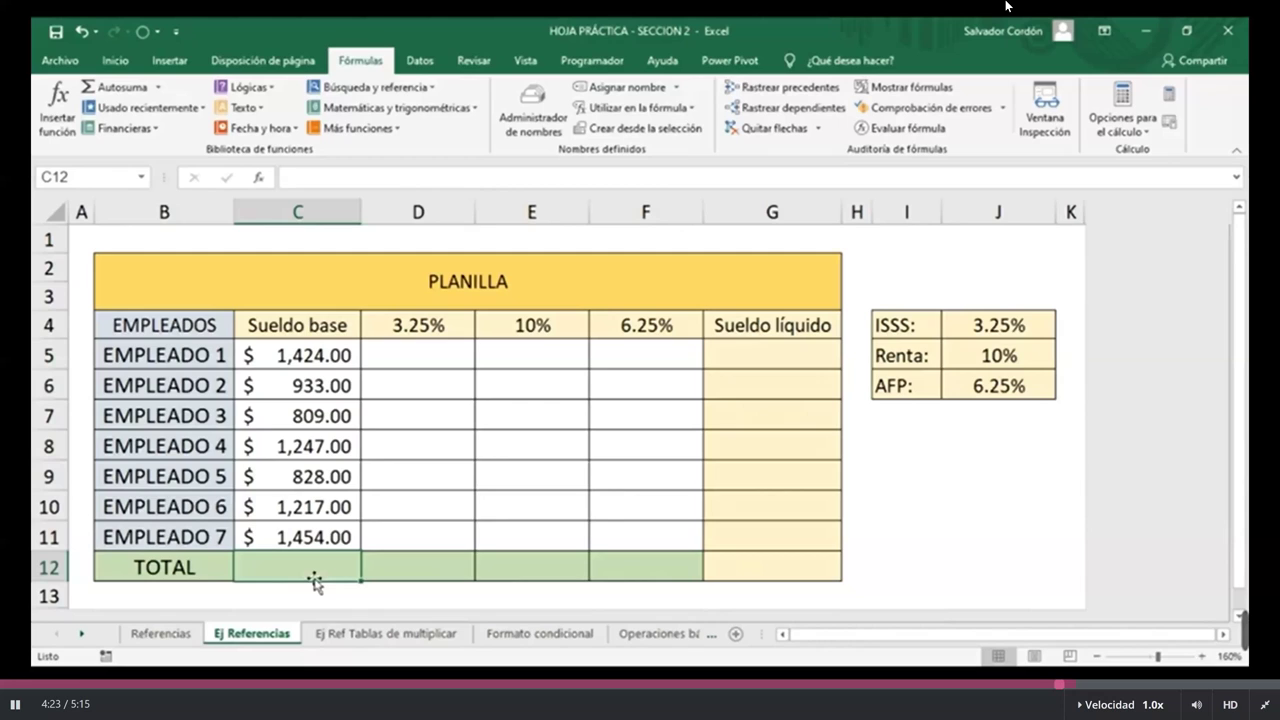
pyautogui.write('=SUMA(')
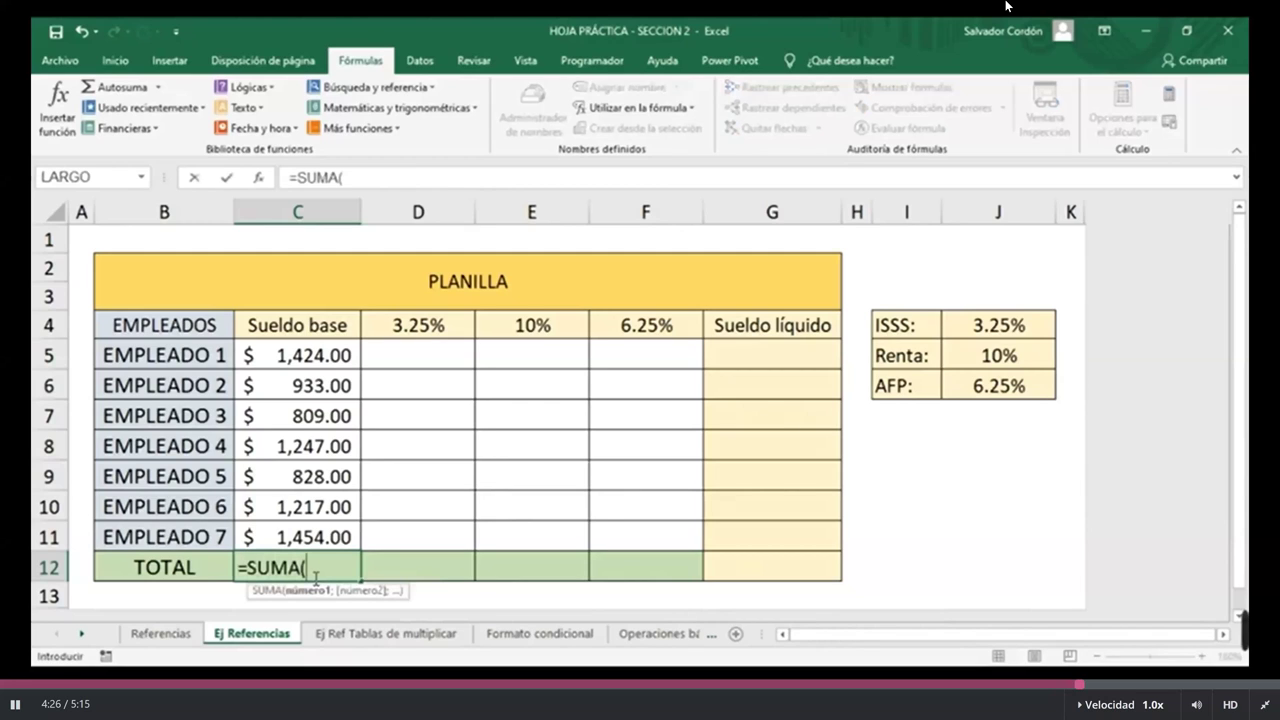
pyautogui.write('su')
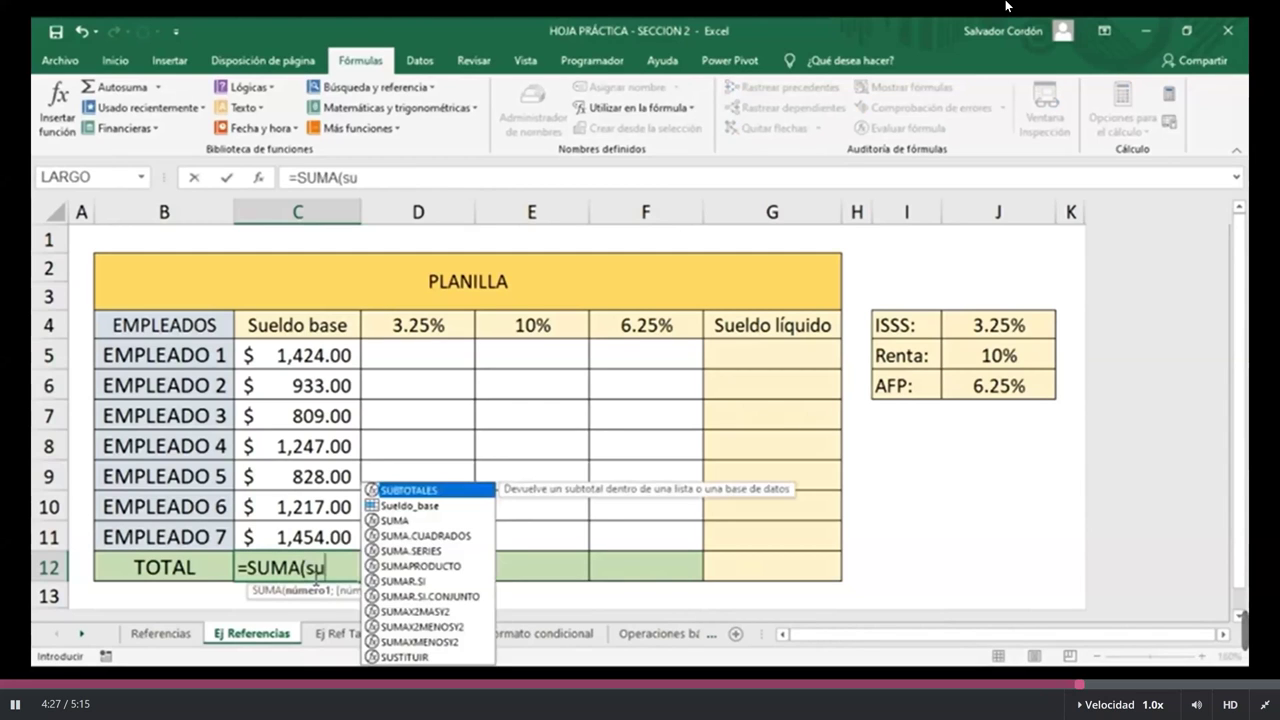
pyautogui.write('l')
pyautogui.press('BackSpace')
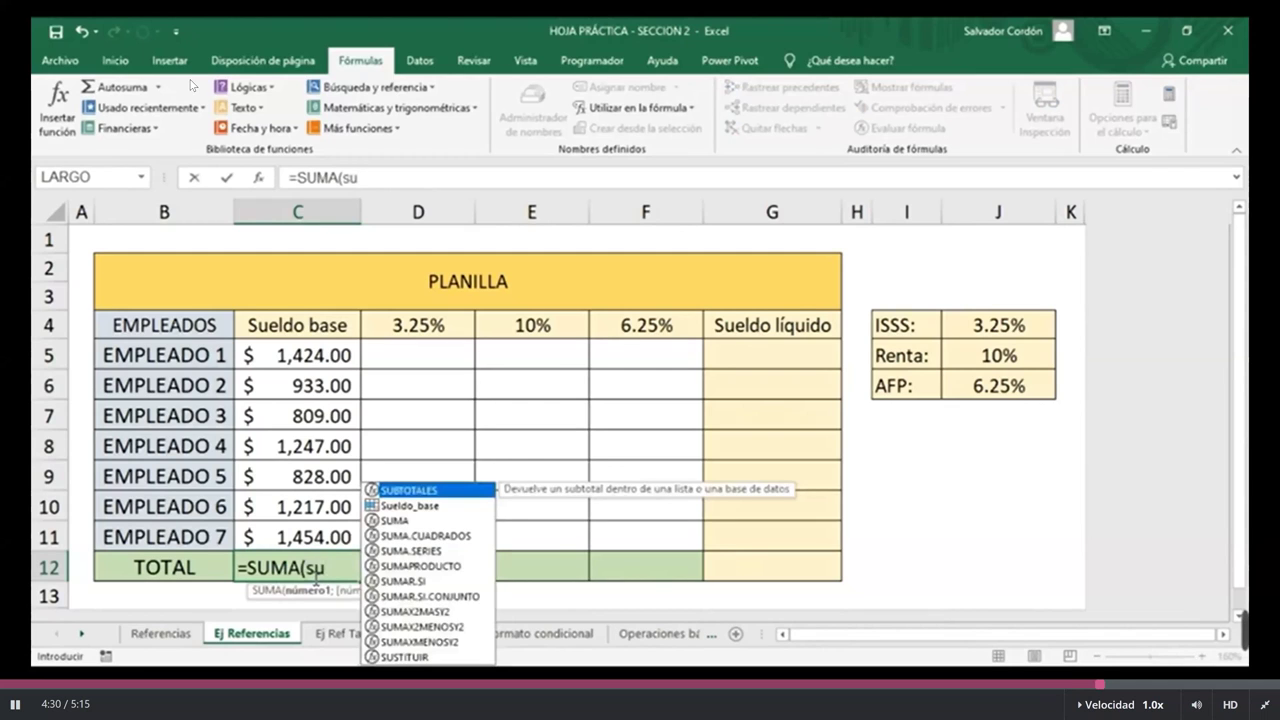
pyautogui.click(405, 507)
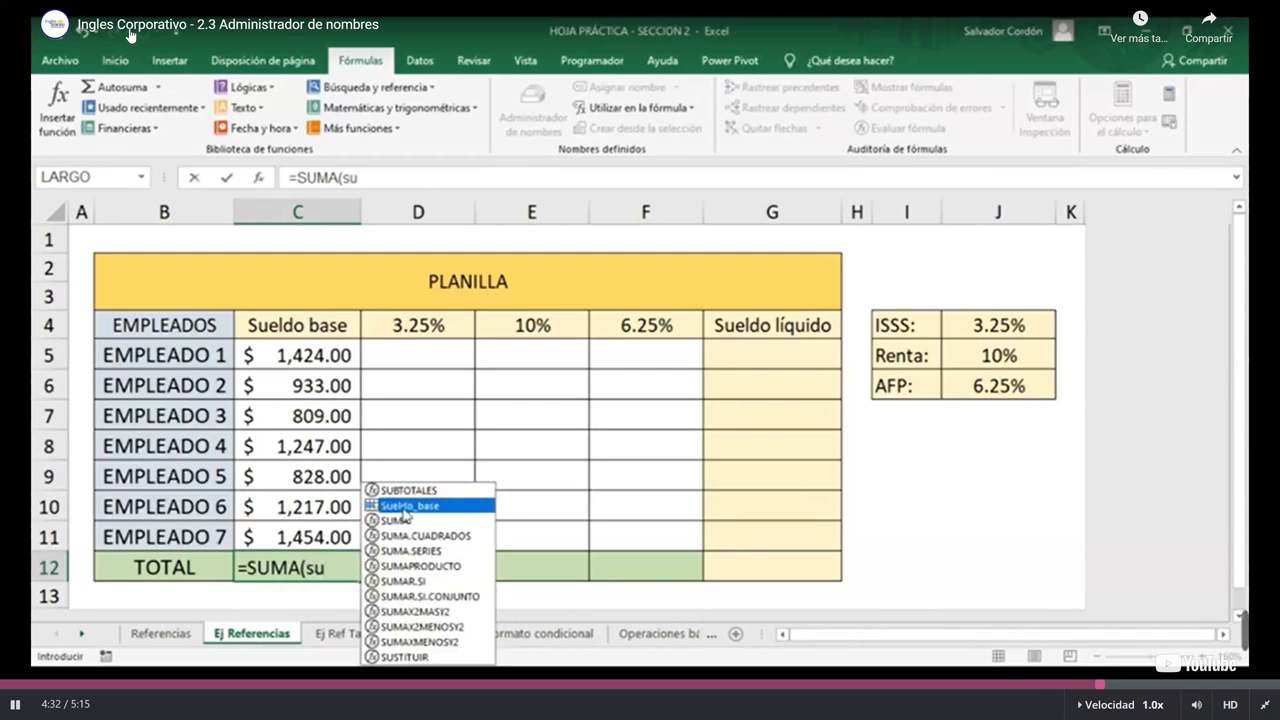
pyautogui.press('Tab')
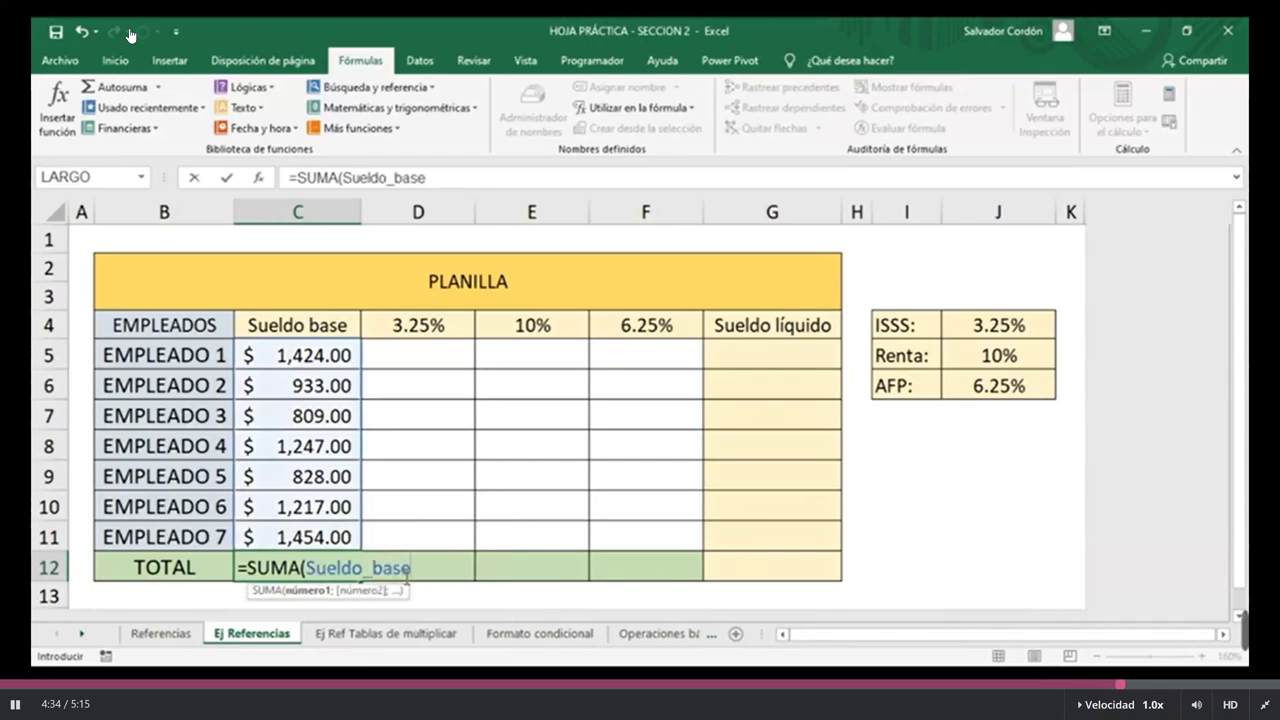
pyautogui.press('Return')
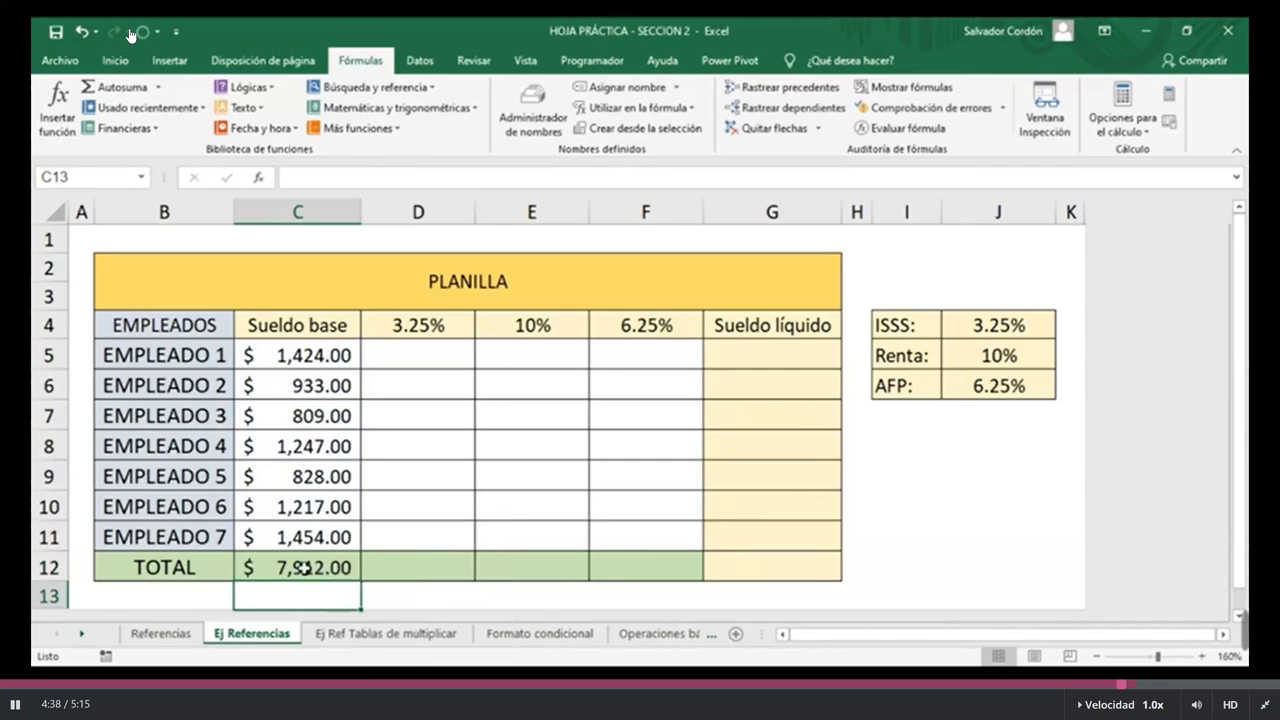
pyautogui.click(300, 567)
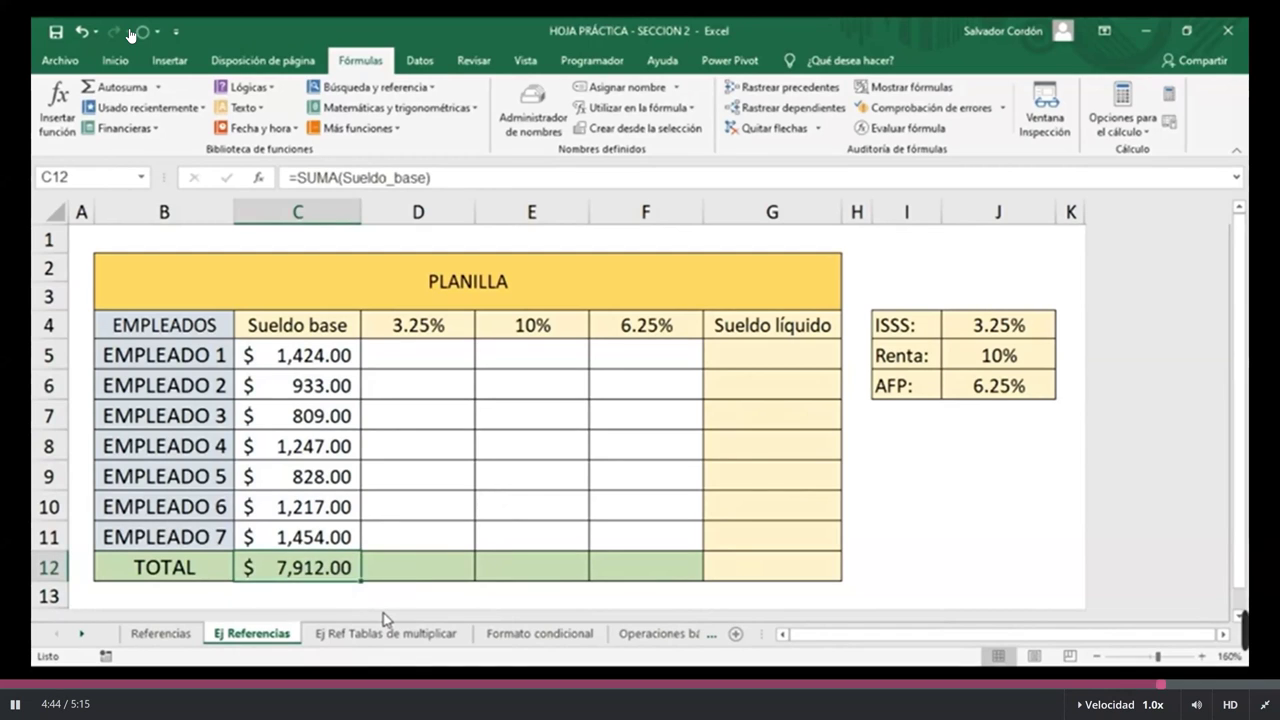
# Check the references of cells C5, D5 and D8, and go to cell D9 by its reference
pyautogui.click(338, 355)
pyautogui.click(418, 360)
pyautogui.click(434, 442)
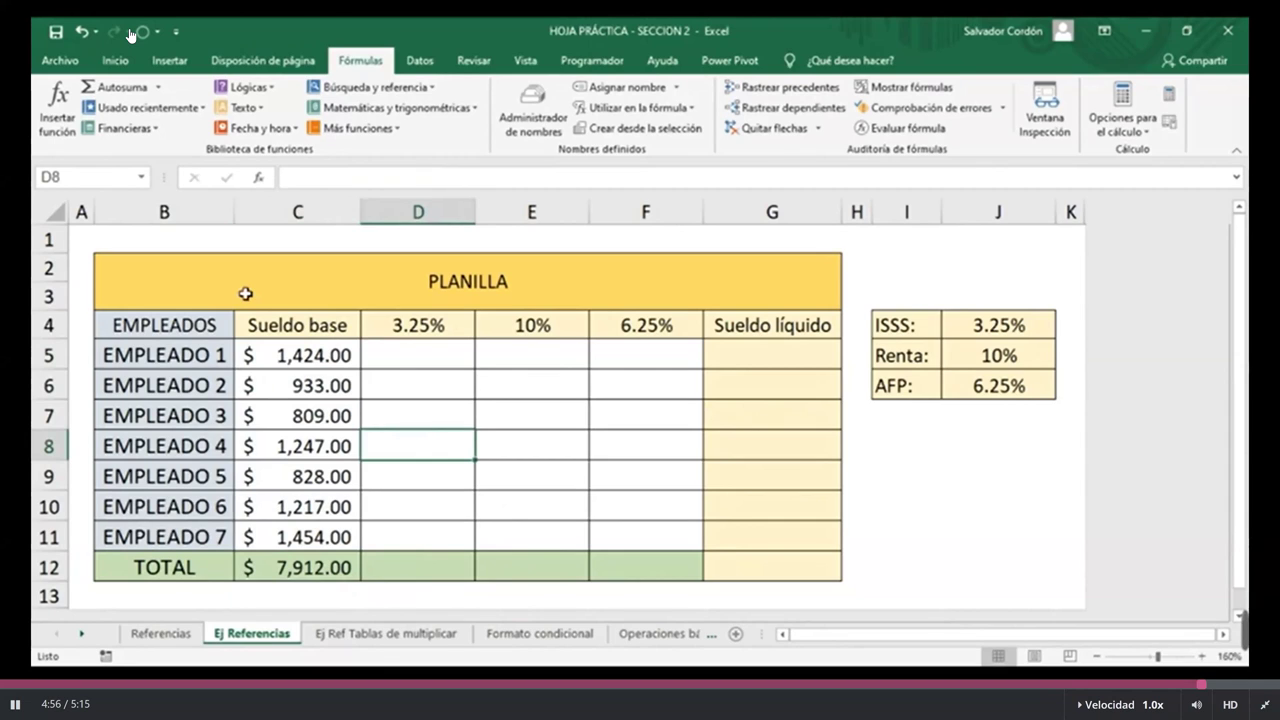
pyautogui.click(87, 180)
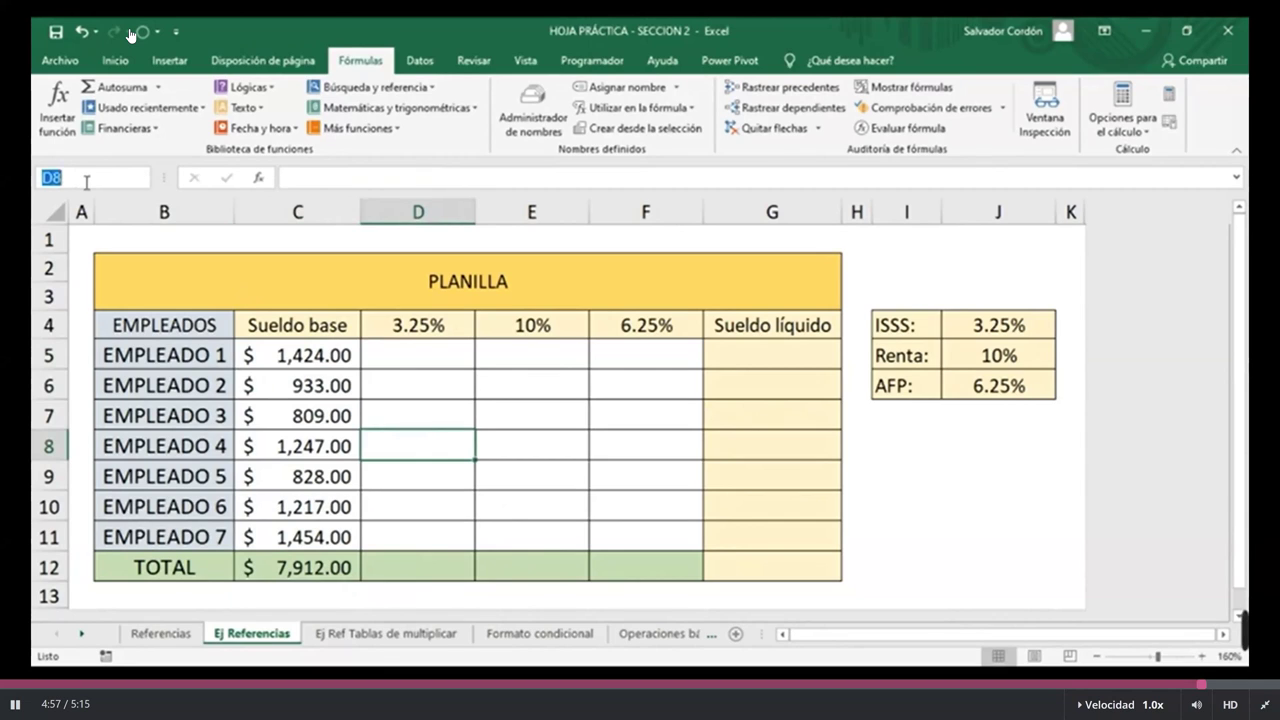
pyautogui.write('D9')
pyautogui.press('Return')
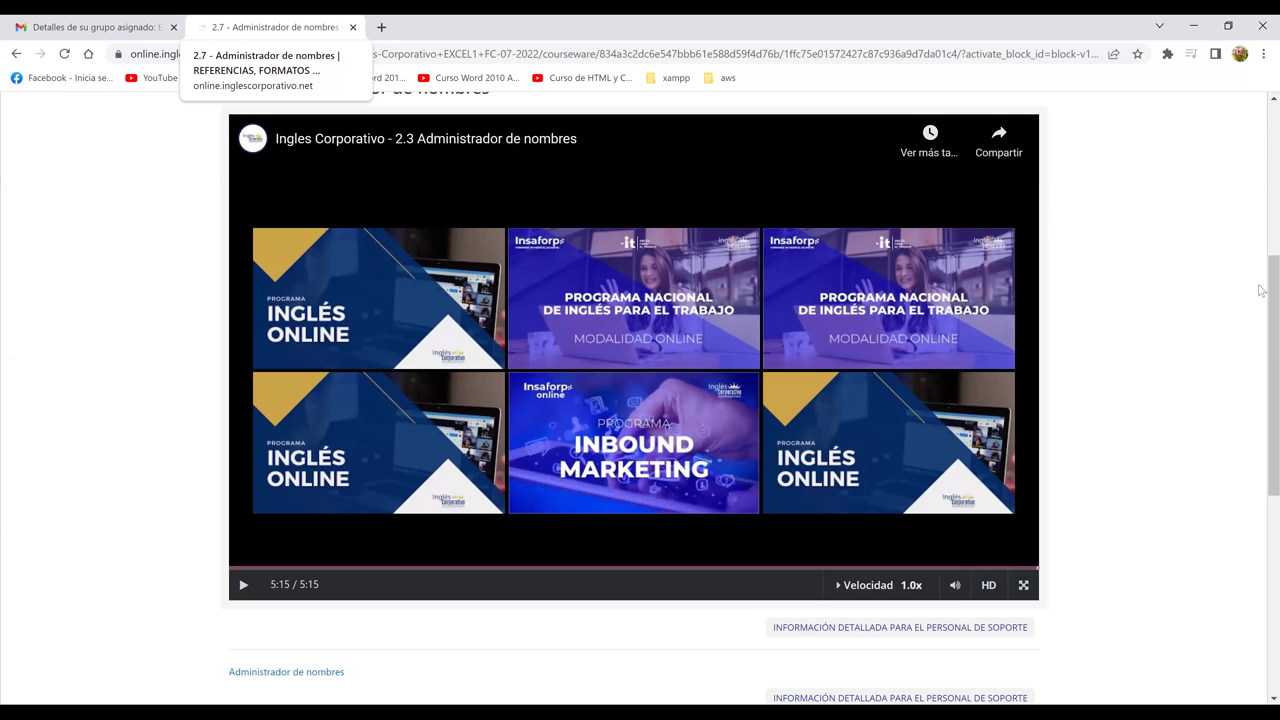
pyautogui.scroll(2, 480, 229)
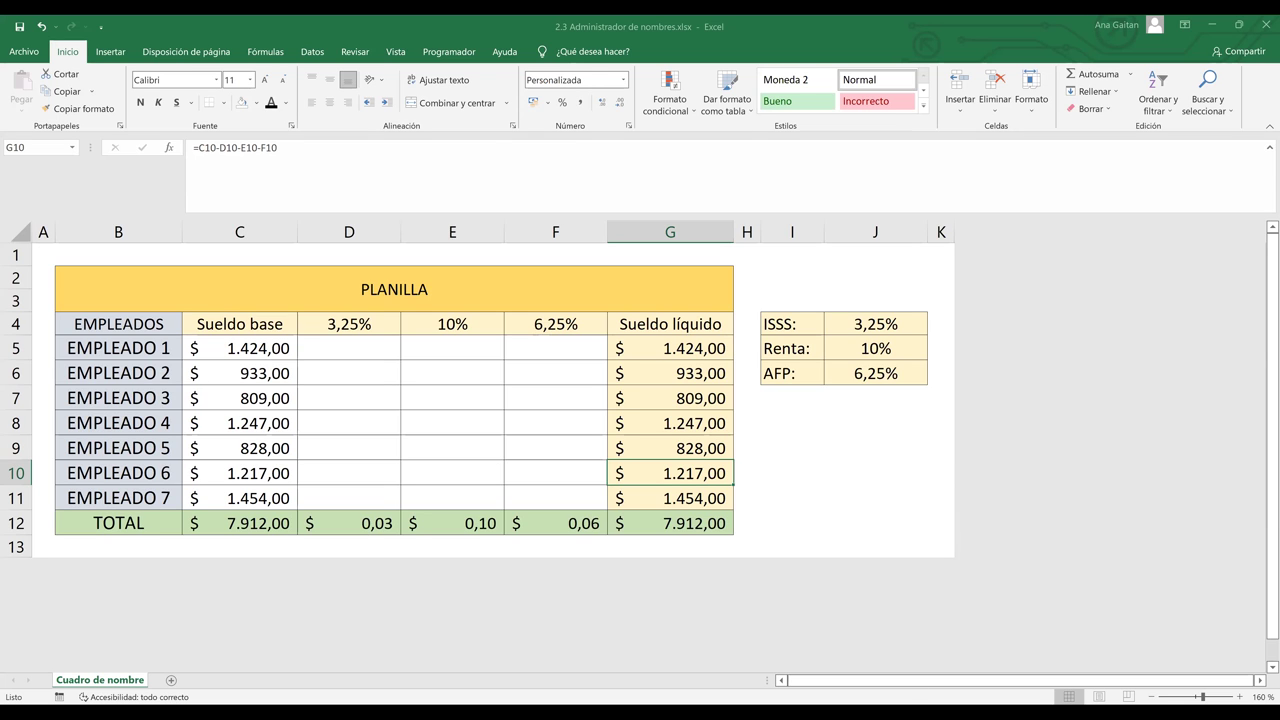
# Check which defined name covers the employee cells B5:B11 and review the workbook's list of names
pyautogui.click(779, 433)
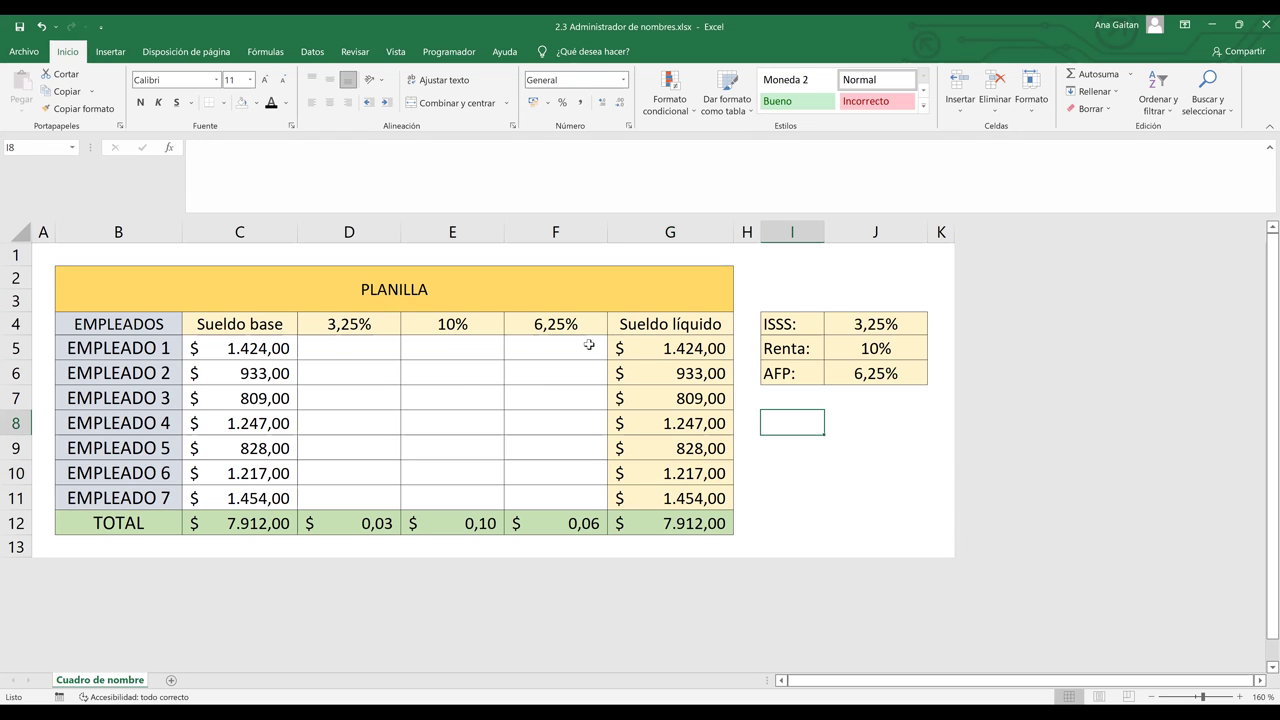
pyautogui.click(653, 408)
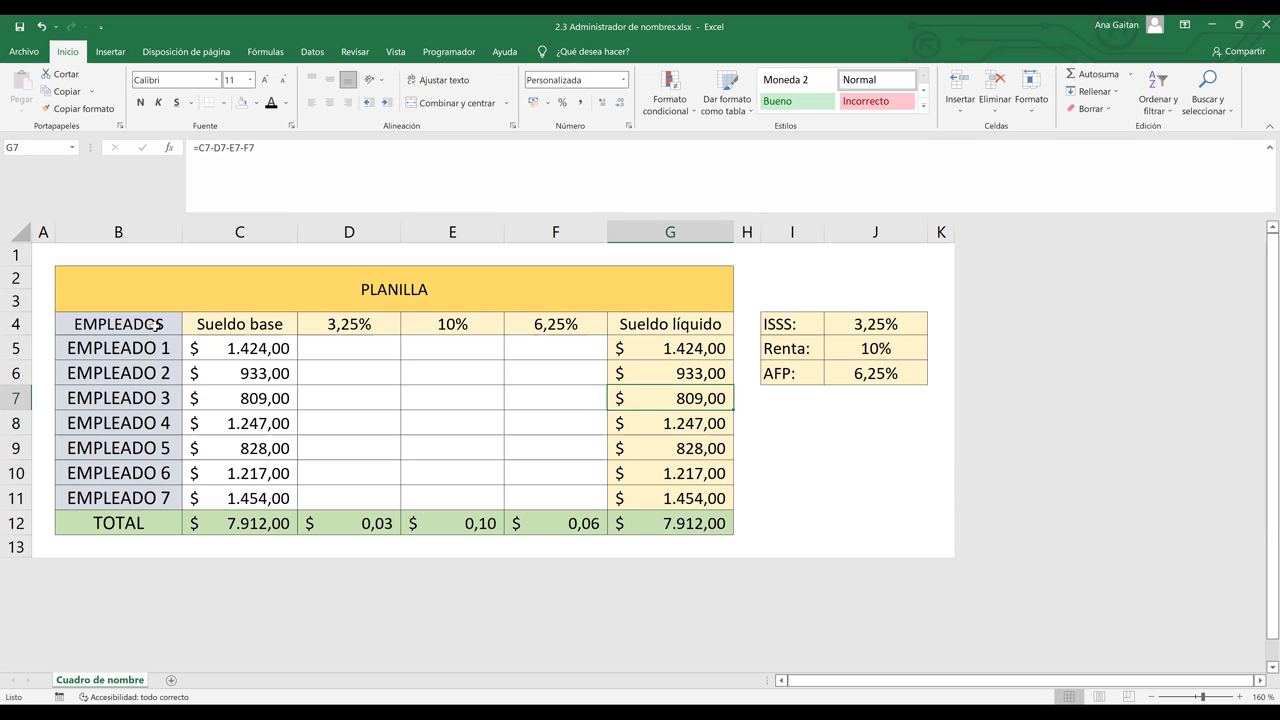
pyautogui.click(146, 347)
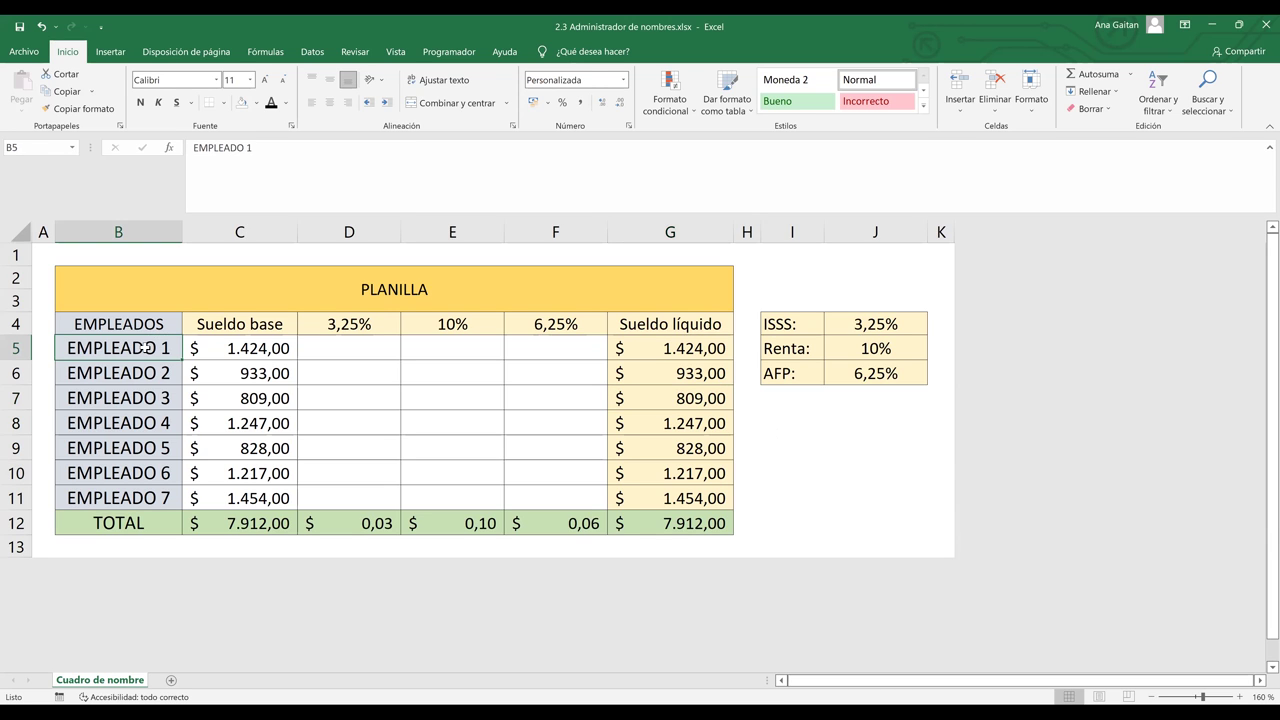
pyautogui.moveTo(146, 347); pyautogui.dragTo(151, 490)
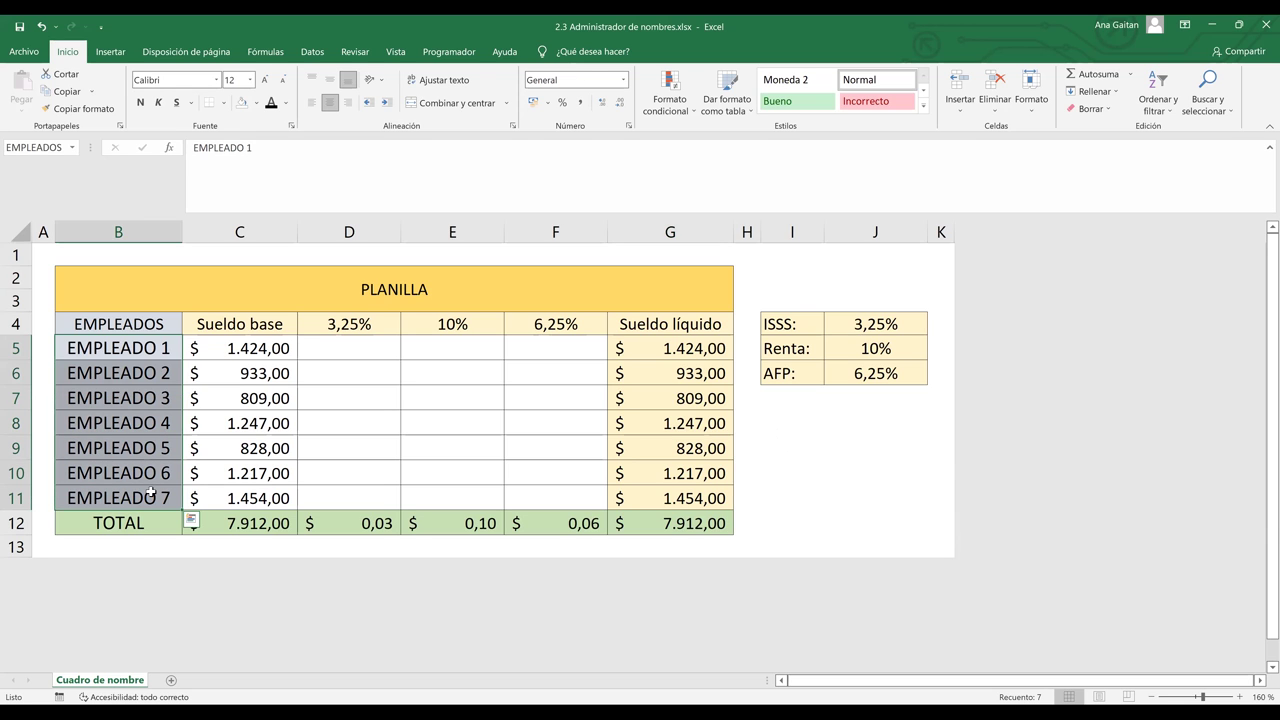
pyautogui.click(72, 148)
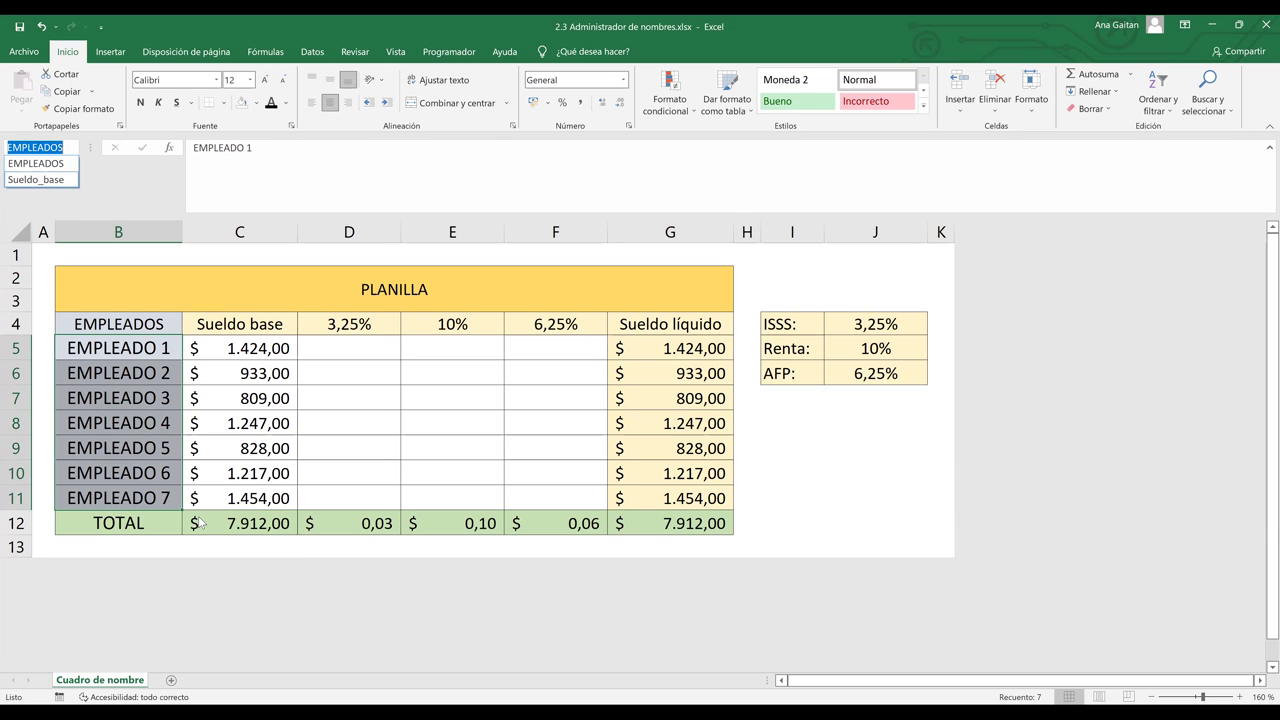
pyautogui.press('Escape')
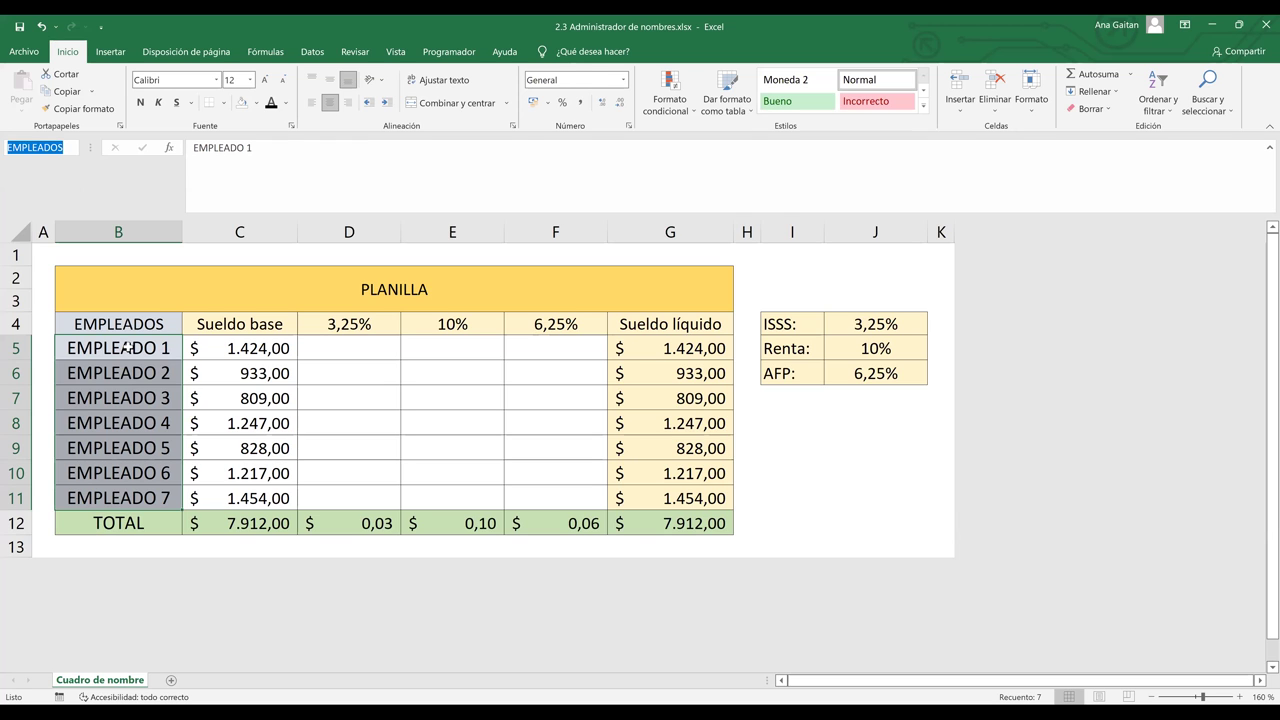
pyautogui.moveTo(128, 347); pyautogui.dragTo(128, 494)
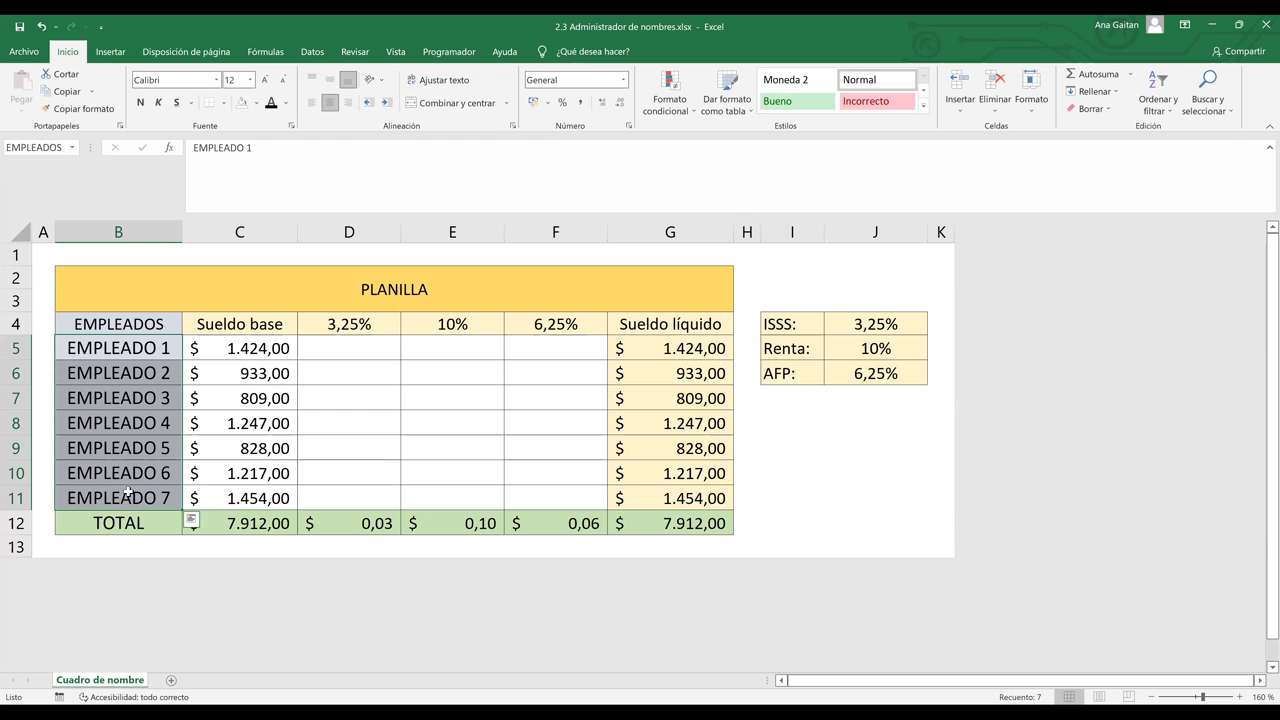
pyautogui.click(70, 148)
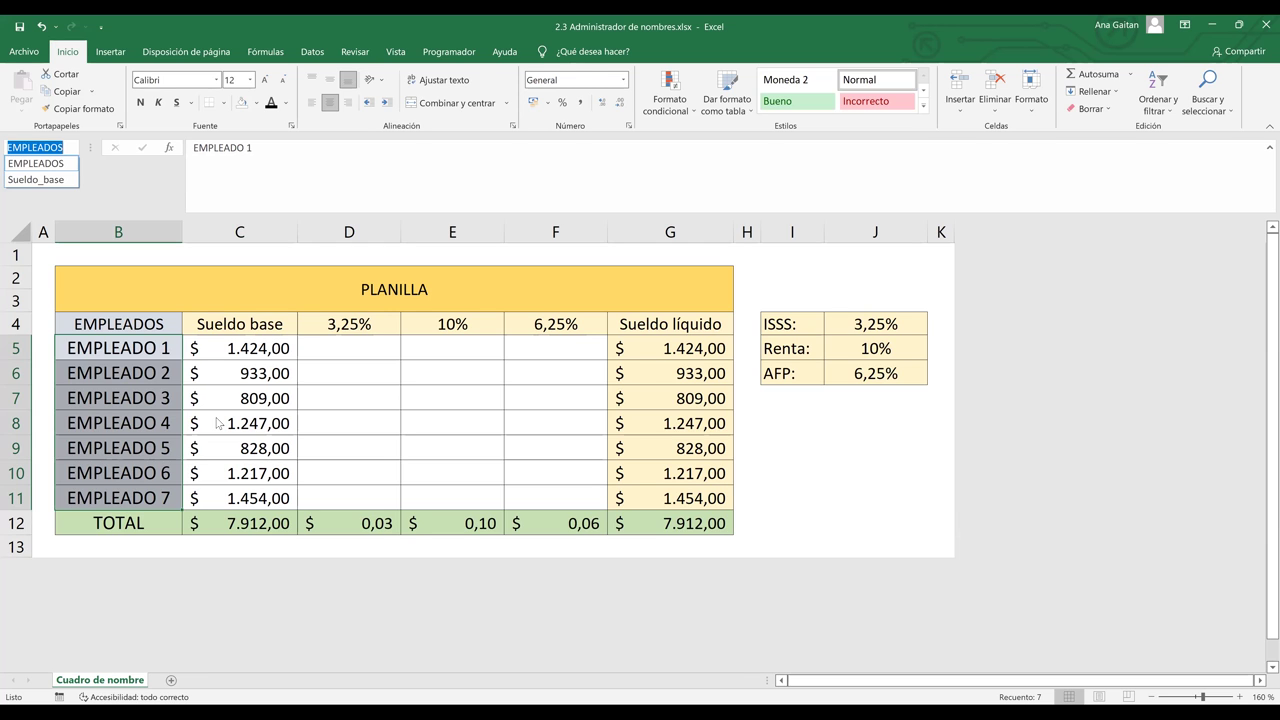
pyautogui.click(326, 384)
# Assign the name ISSS to the empty range D5:D11 in the 3,25% column
pyautogui.moveTo(342, 347); pyautogui.dragTo(343, 486)
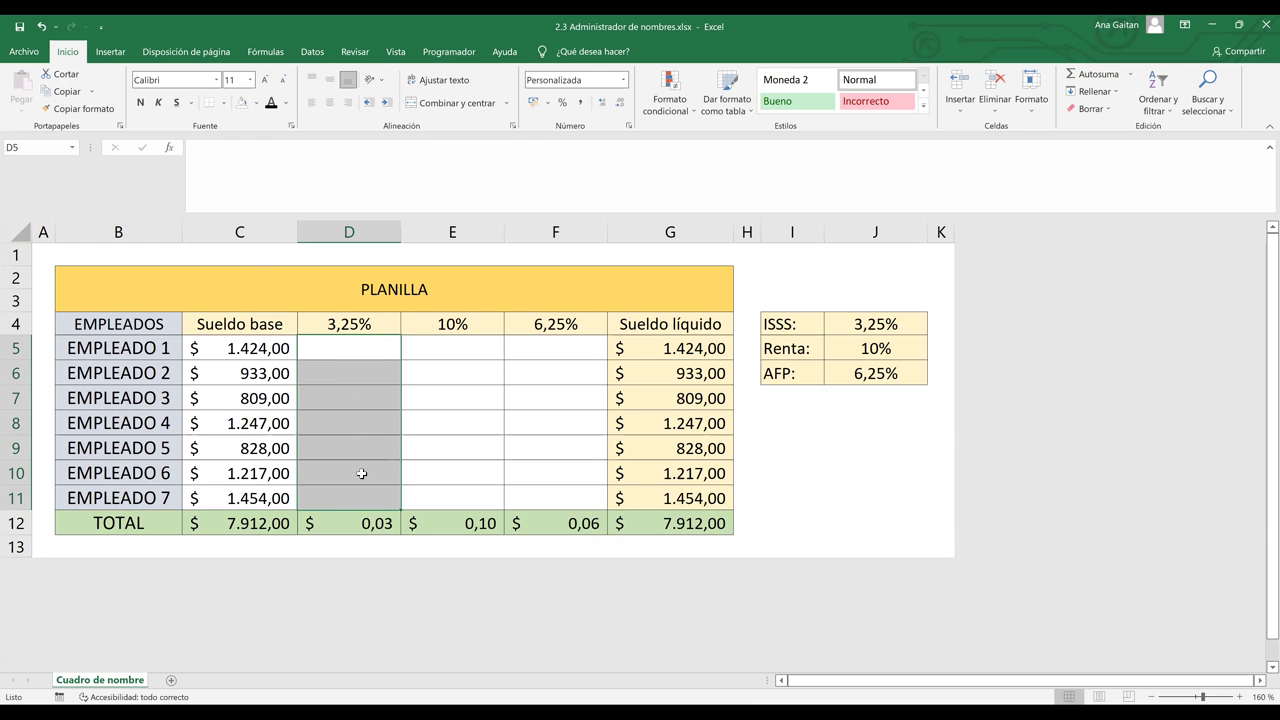
pyautogui.click(41, 152)
pyautogui.press('BackSpace')
pyautogui.write('s')
pyautogui.press('BackSpace')
pyautogui.press('BackSpace')
pyautogui.write('ISSS')
pyautogui.press('Return')
# Review the list of defined names and go to the EMPLEADOS range through it
pyautogui.click(72, 147)
pyautogui.click(88, 178)
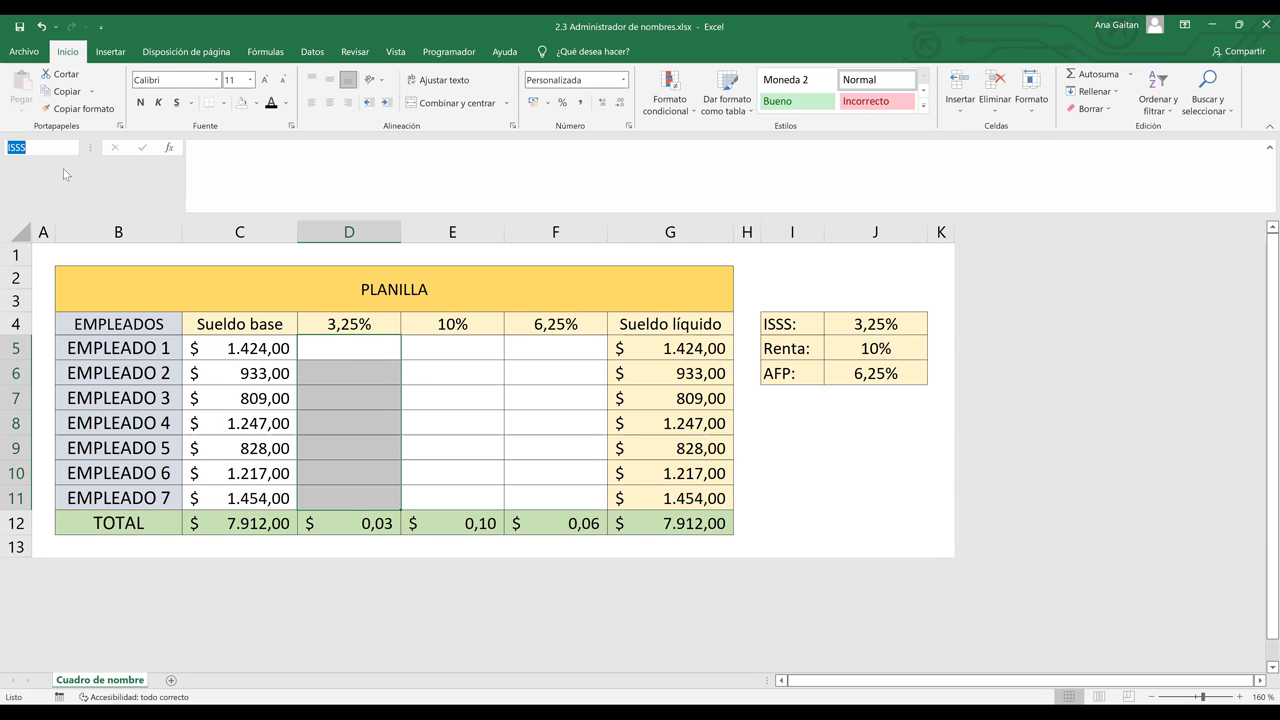
pyautogui.click(310, 440)
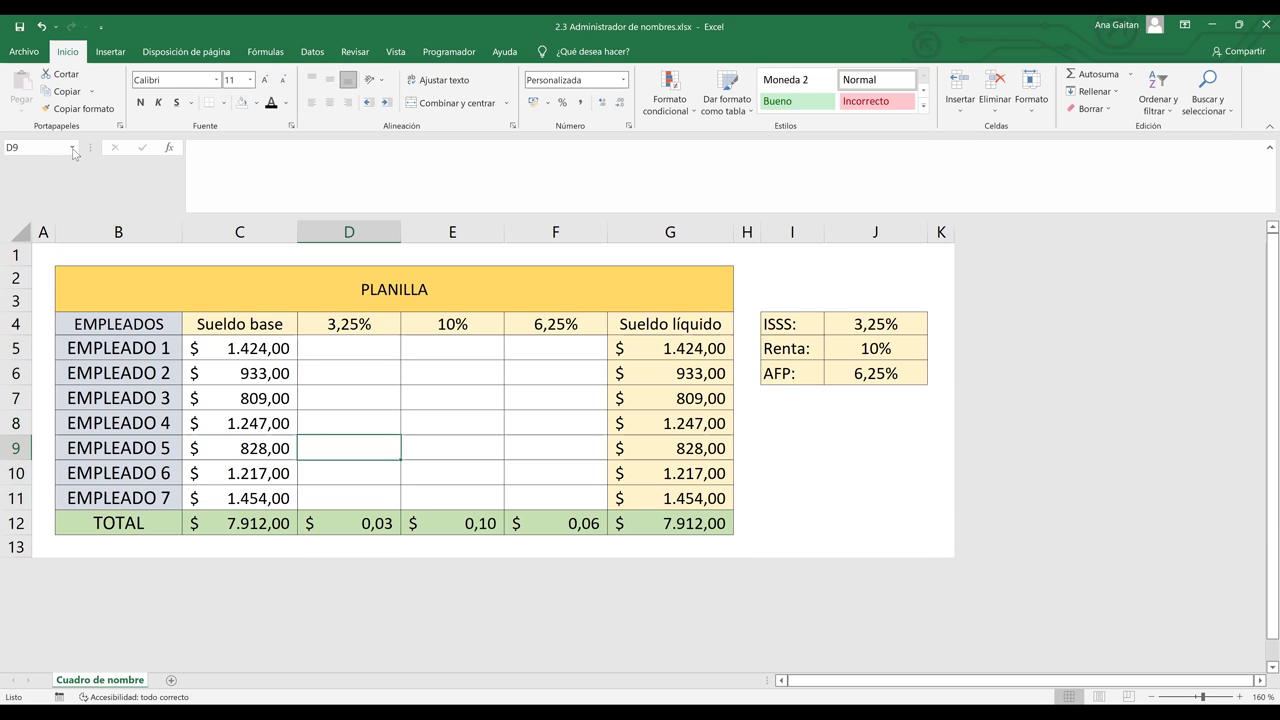
pyautogui.click(72, 148)
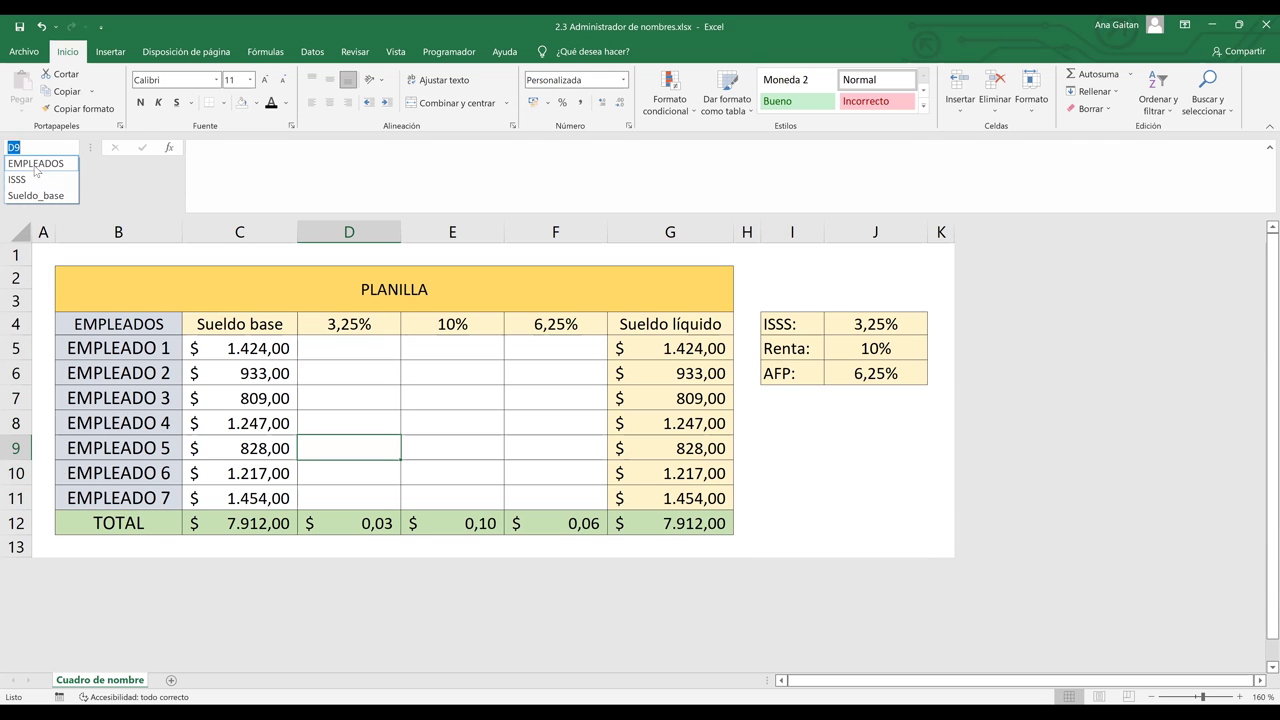
pyautogui.click(36, 163)
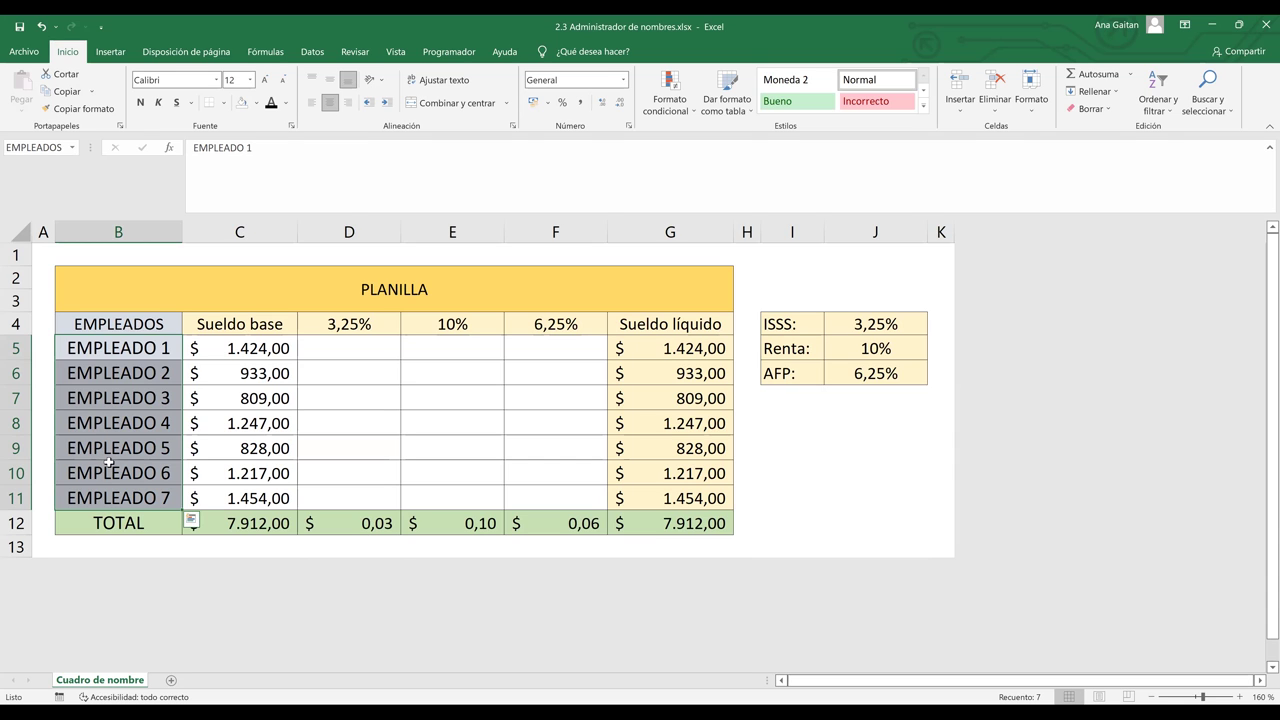
# Insert a blank row 8 between EMPLEADO 3 and EMPLEADO 4 in the PLANILLA table
pyautogui.click(78, 471)
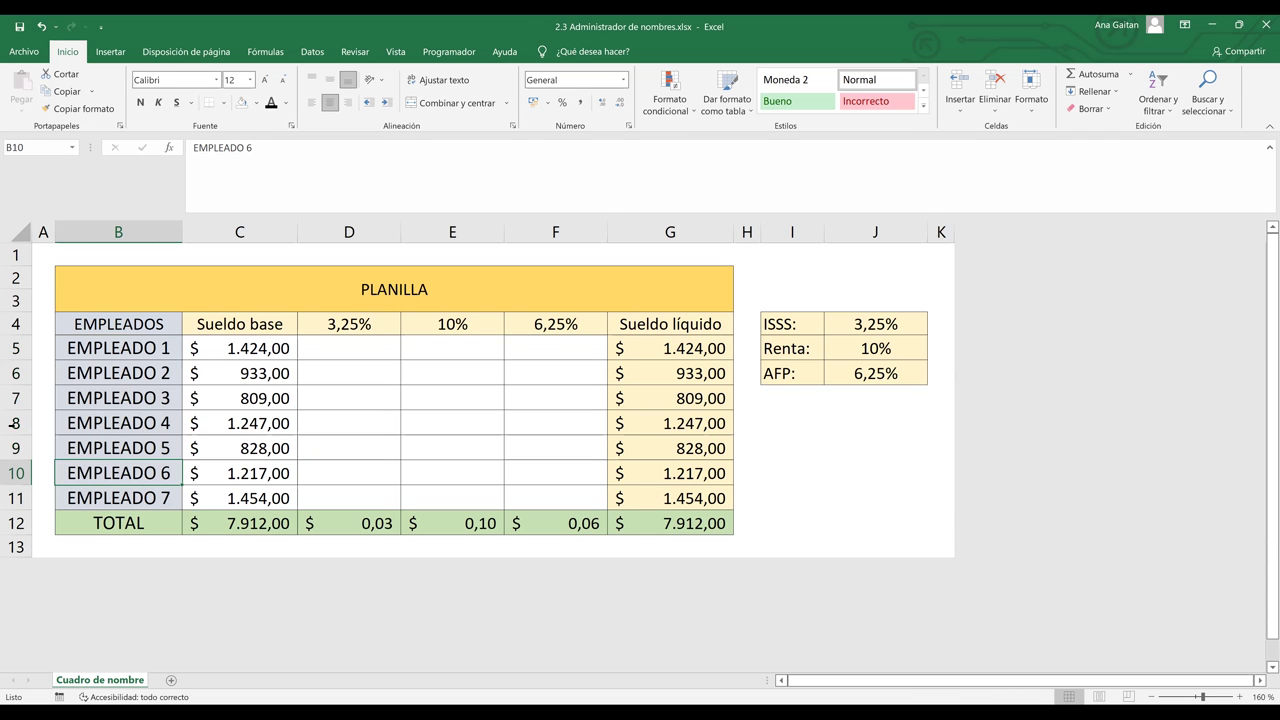
pyautogui.click(14, 423)
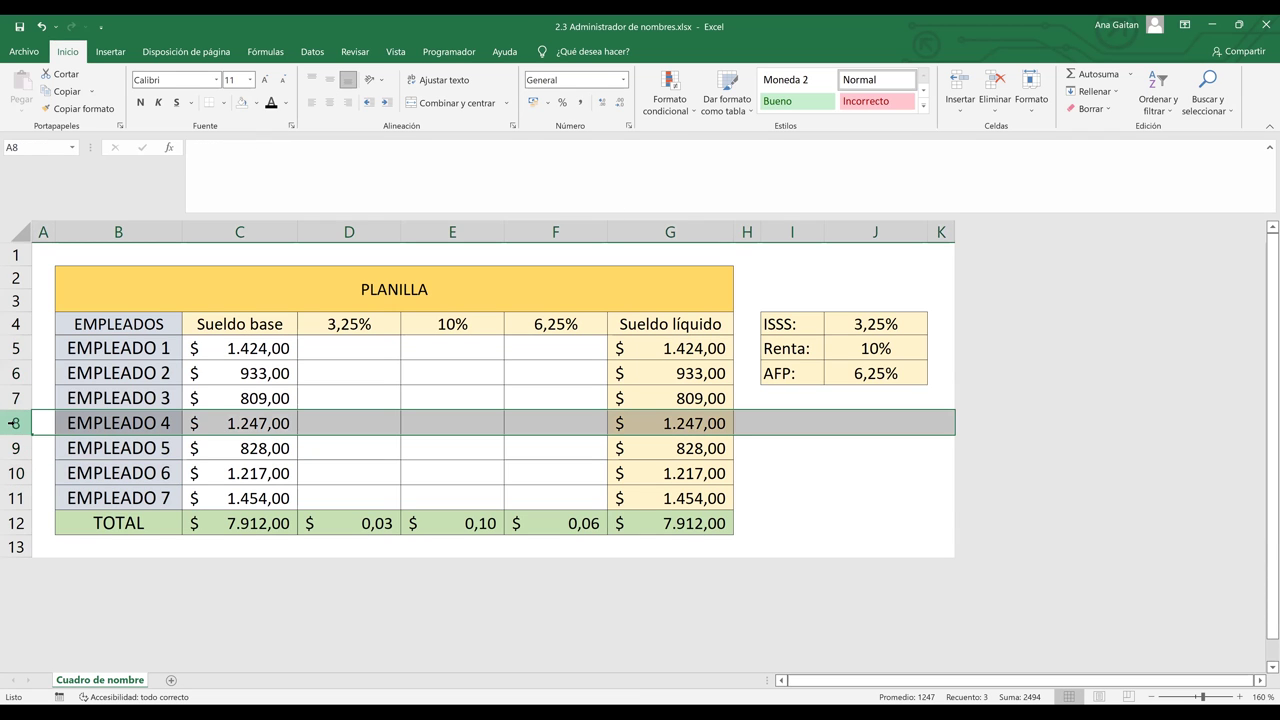
pyautogui.click(960, 84)
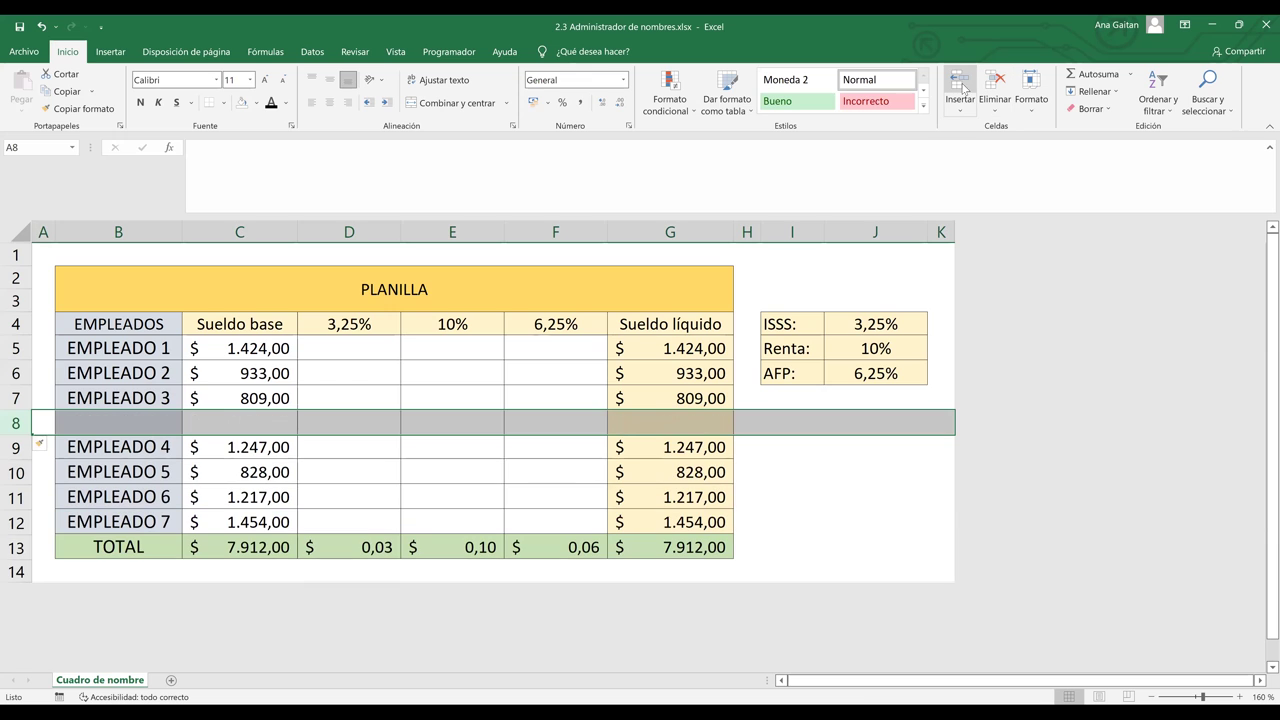
# Go to the named range EMPLEADOS to check whether it covers the inserted row
pyautogui.click(333, 521)
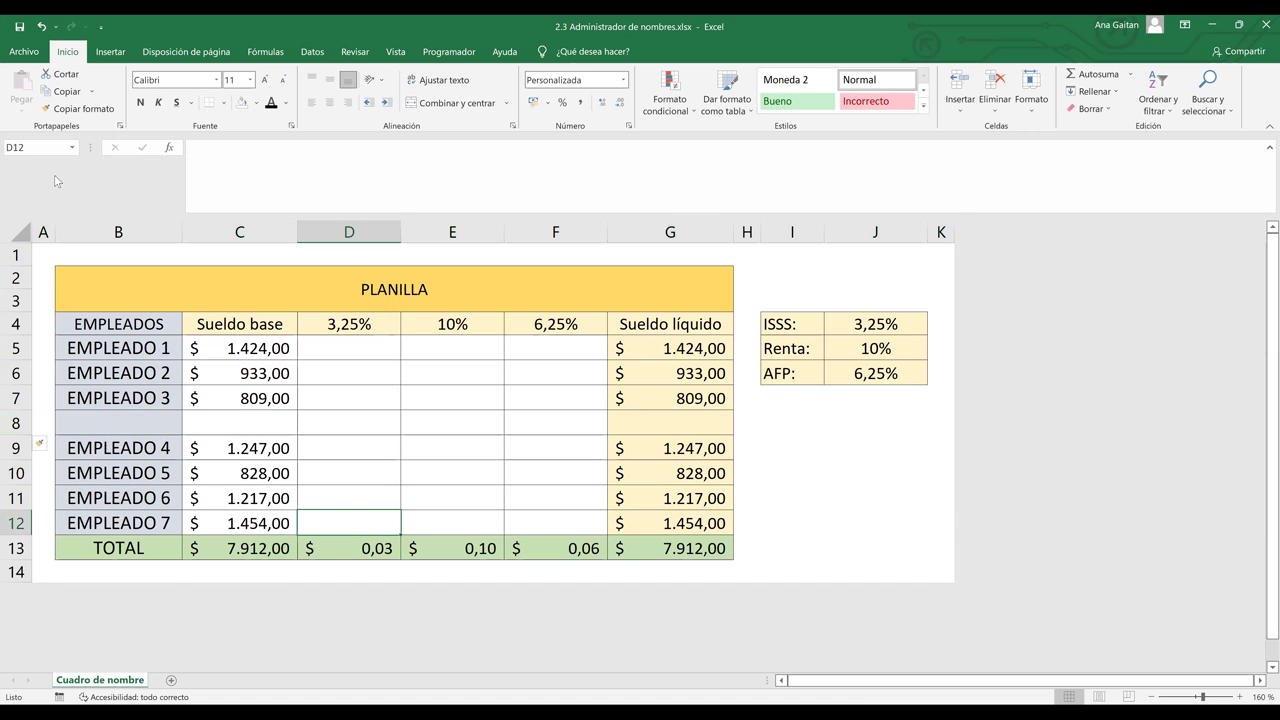
pyautogui.click(70, 148)
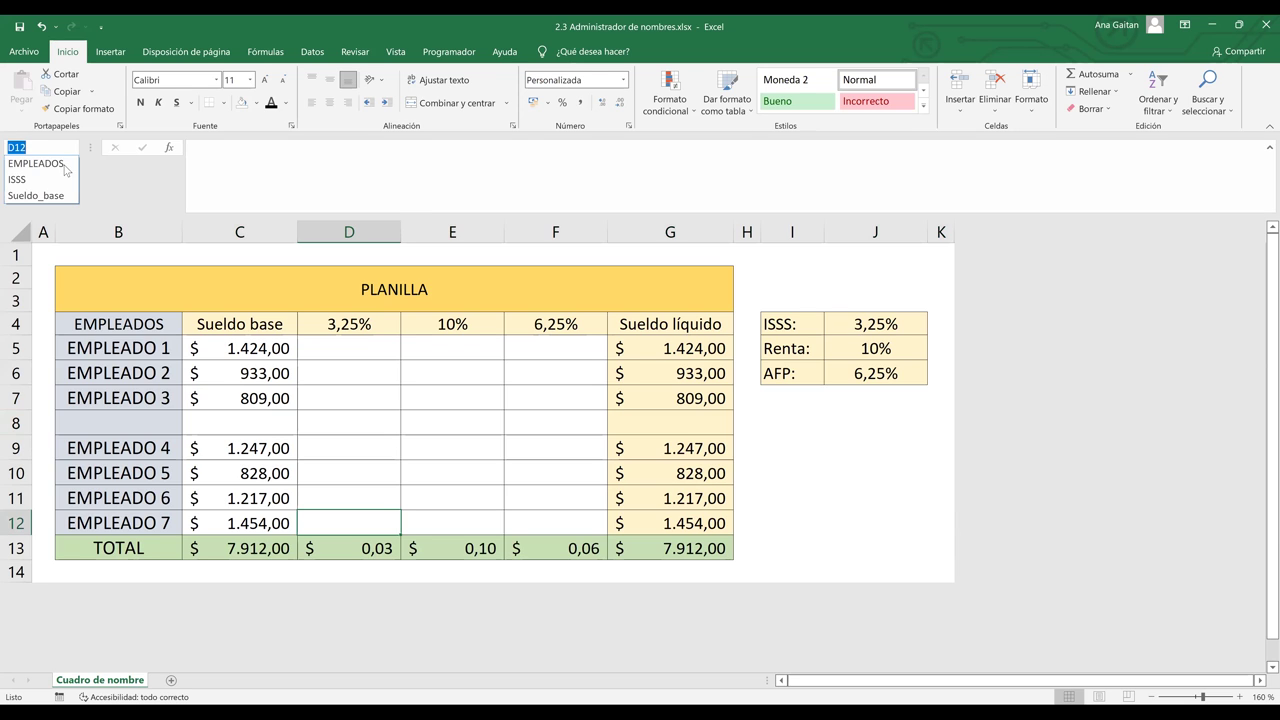
pyautogui.click(64, 165)
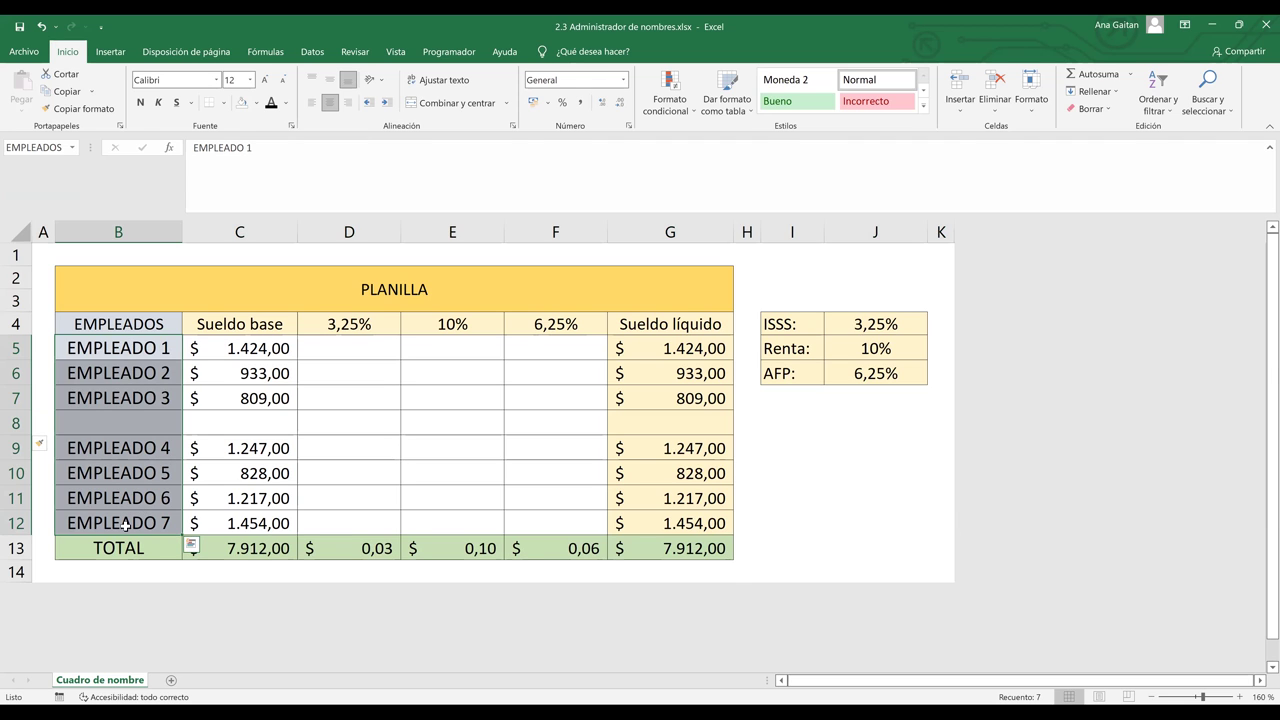
# Examine the employee cells B5:B7 and B9:B12, the inserted row 8 and the range B4:B12
pyautogui.click(158, 397)
pyautogui.moveTo(124, 345)
pyautogui.mouseDown()
pyautogui.moveTo(140, 413)
pyautogui.moveTo(127, 522)
pyautogui.mouseUp()
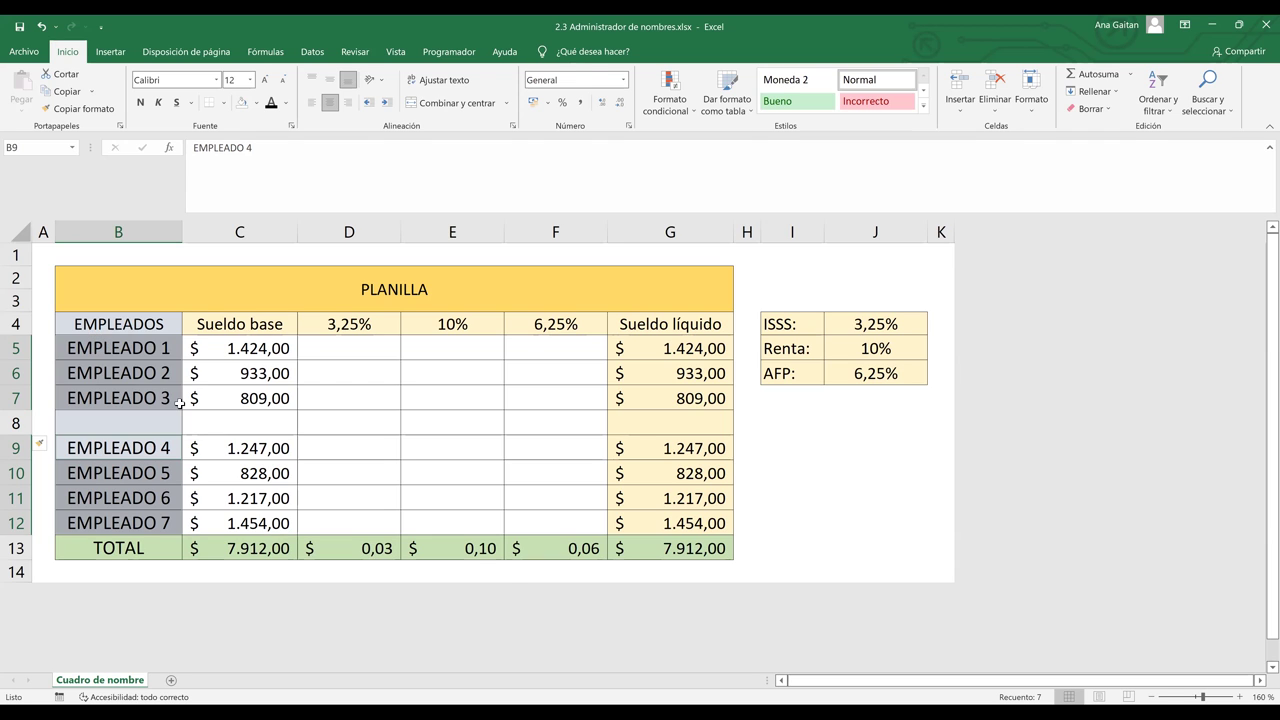
pyautogui.click(281, 415)
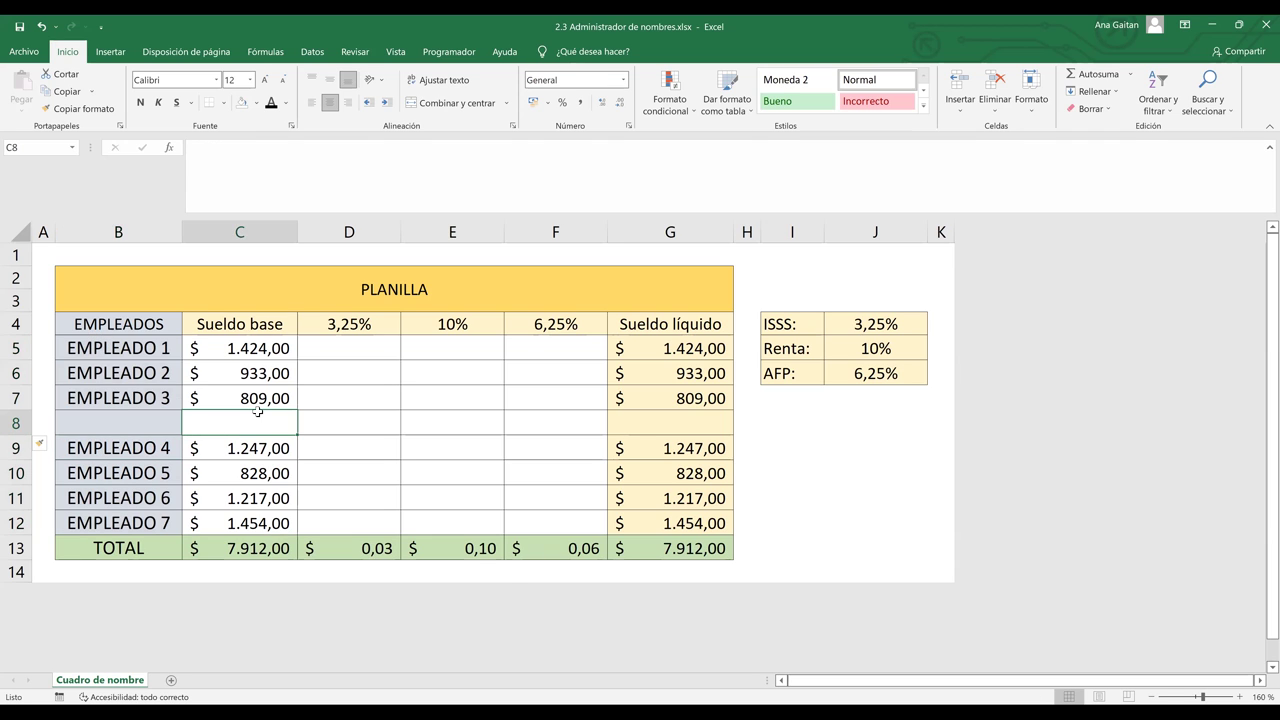
pyautogui.click(153, 427)
pyautogui.click(15, 422)
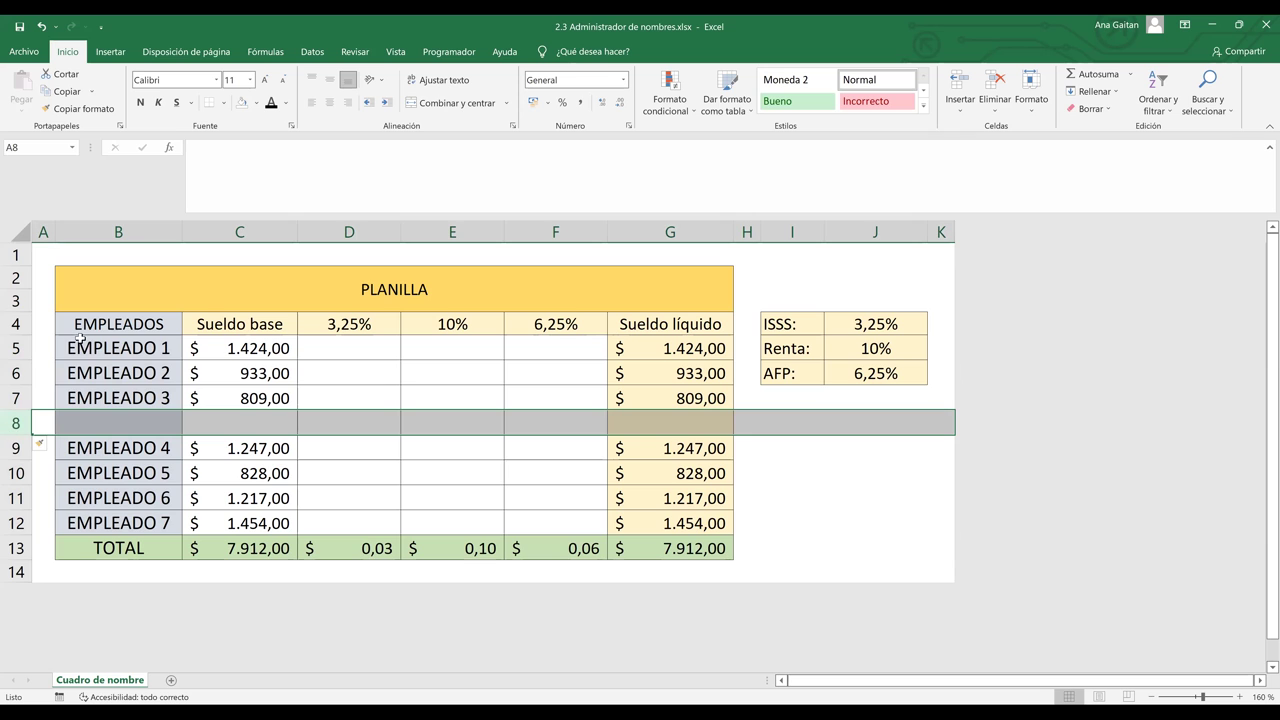
pyautogui.moveTo(80, 325); pyautogui.dragTo(78, 519)
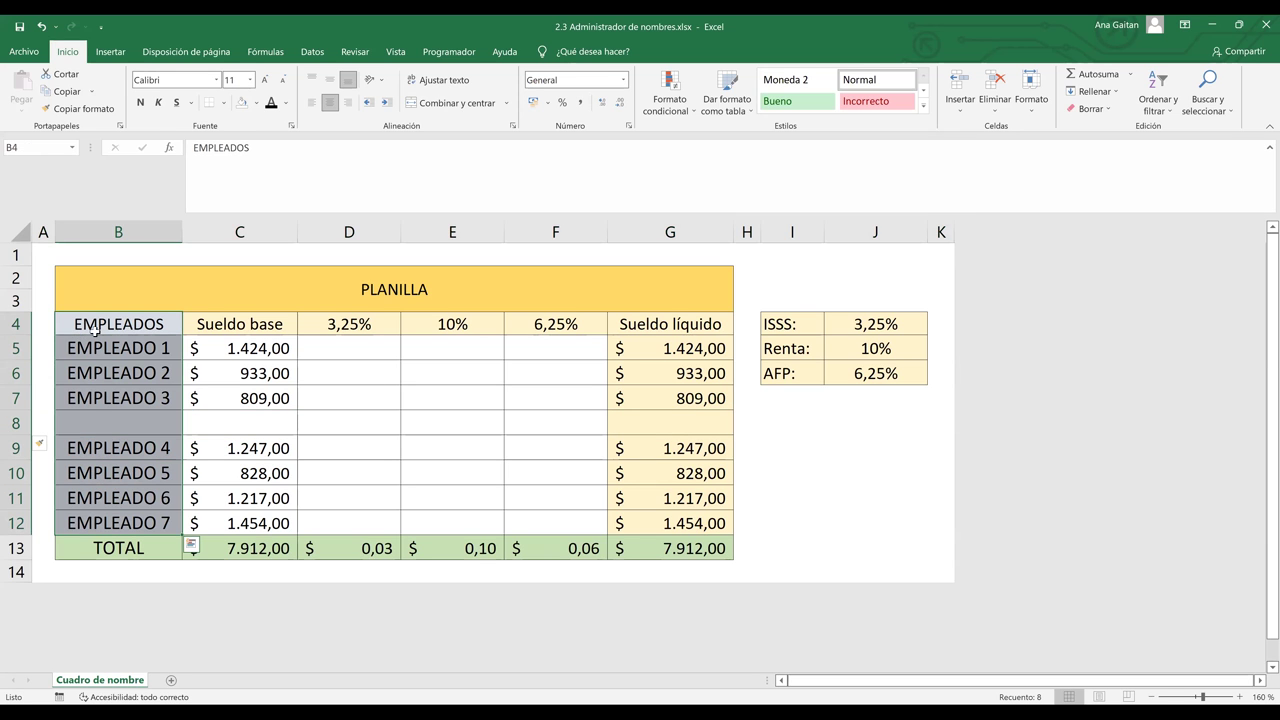
pyautogui.click(340, 516)
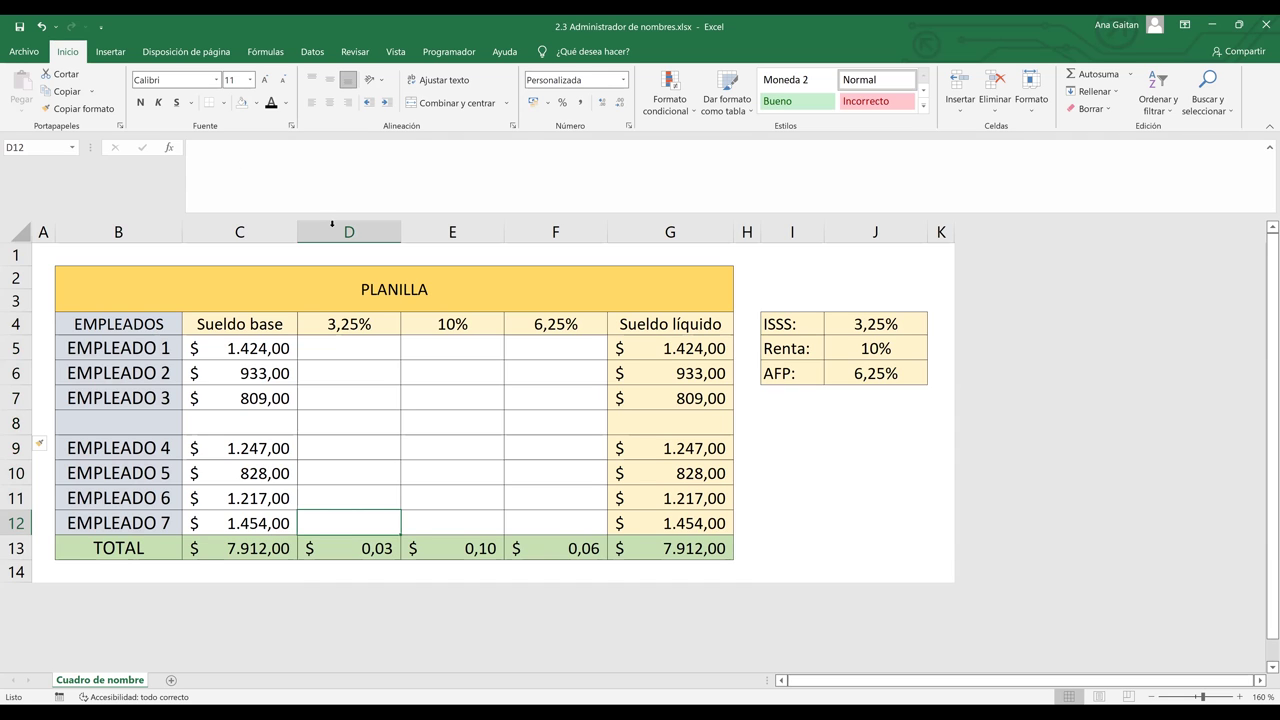
# Open the Administrador de nombres and examine the values and references of the EMPLEADOS and ISSS names
pyautogui.click(264, 54)
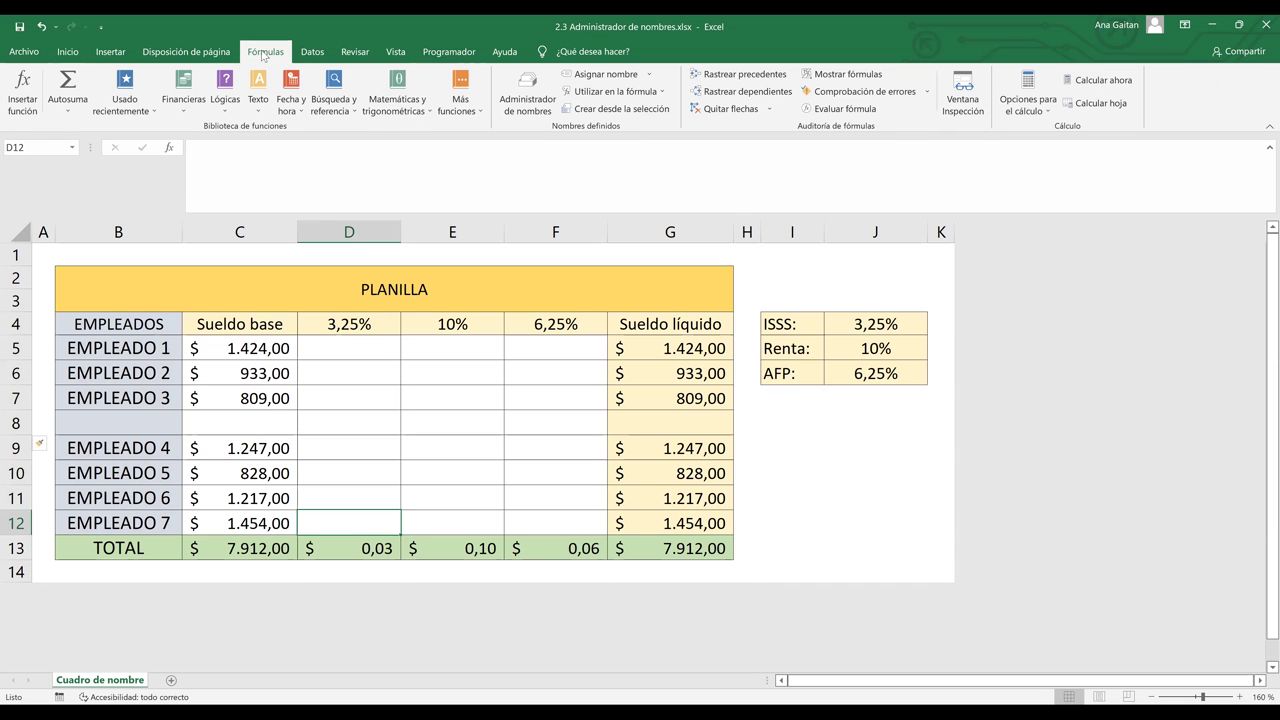
pyautogui.click(523, 93)
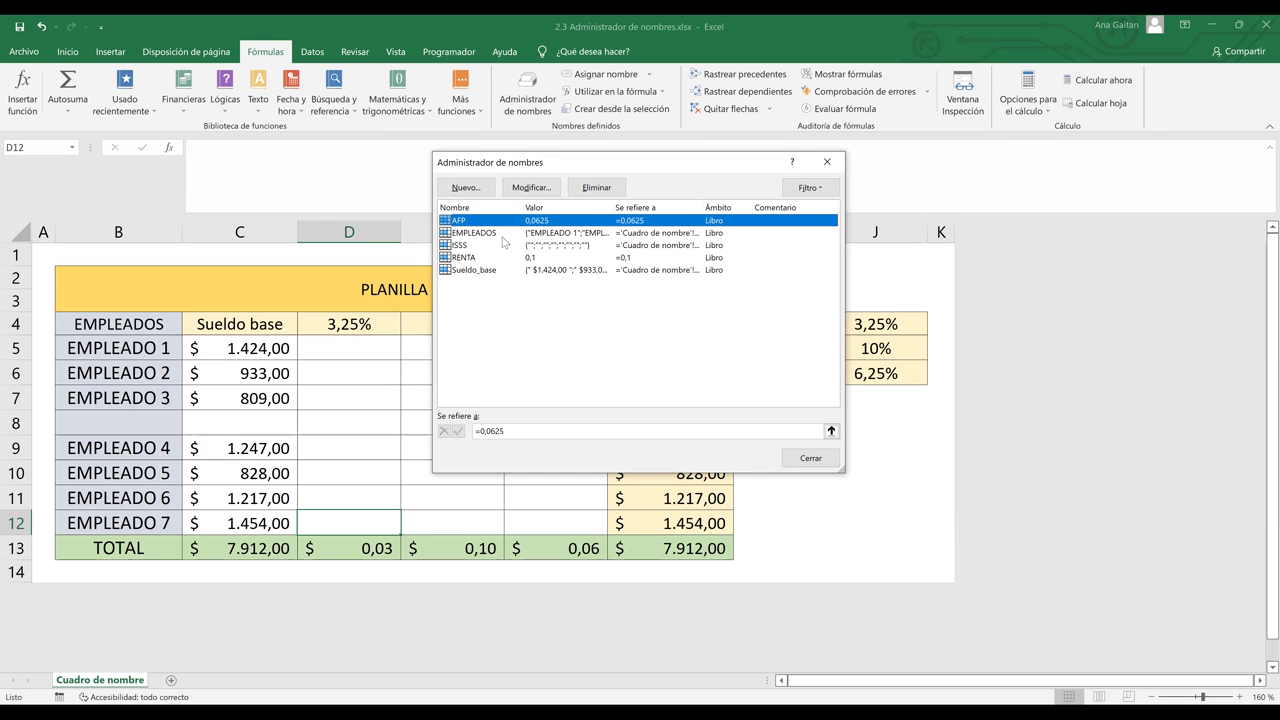
pyautogui.click(457, 233)
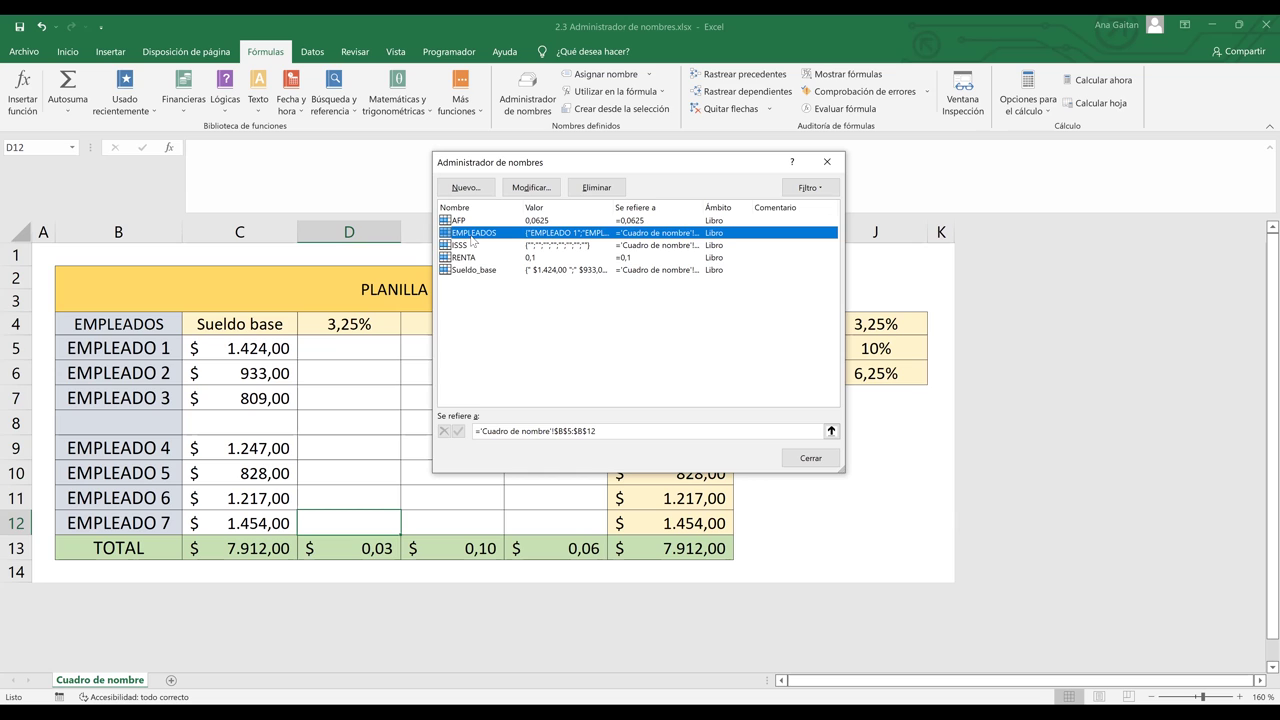
pyautogui.moveTo(612, 207); pyautogui.dragTo(770, 212)
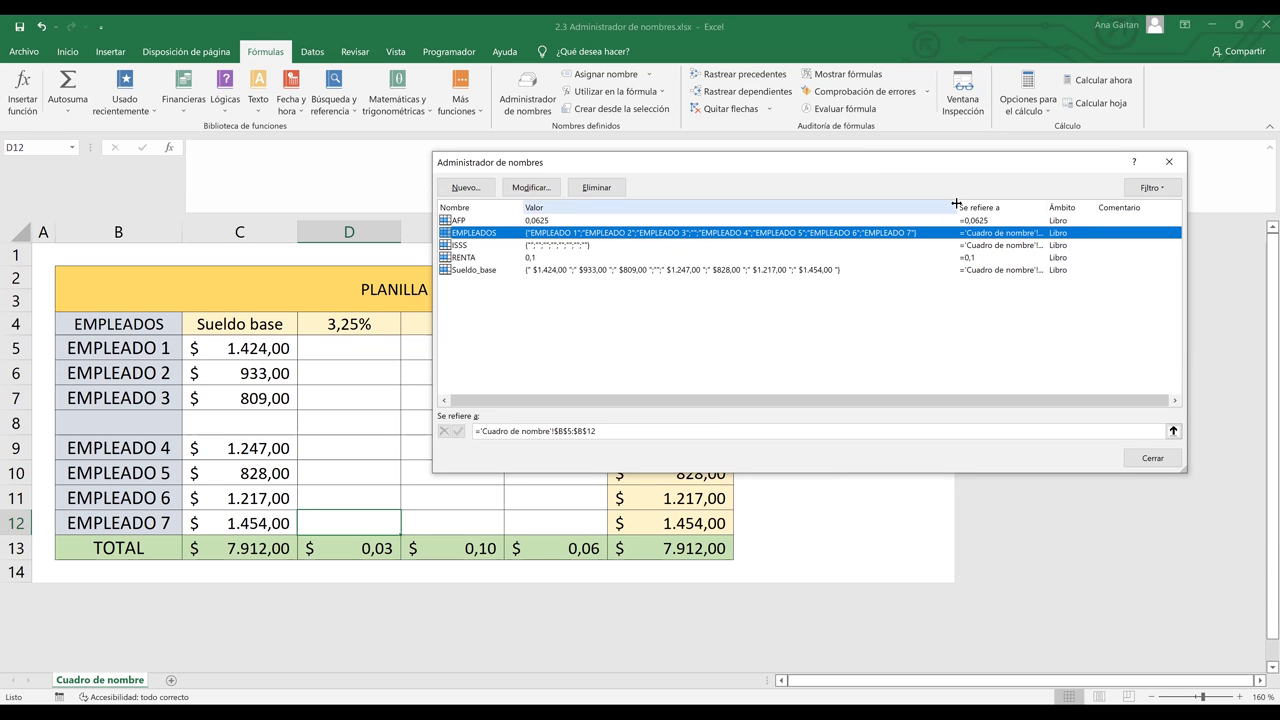
pyautogui.moveTo(957, 204); pyautogui.dragTo(741, 207)
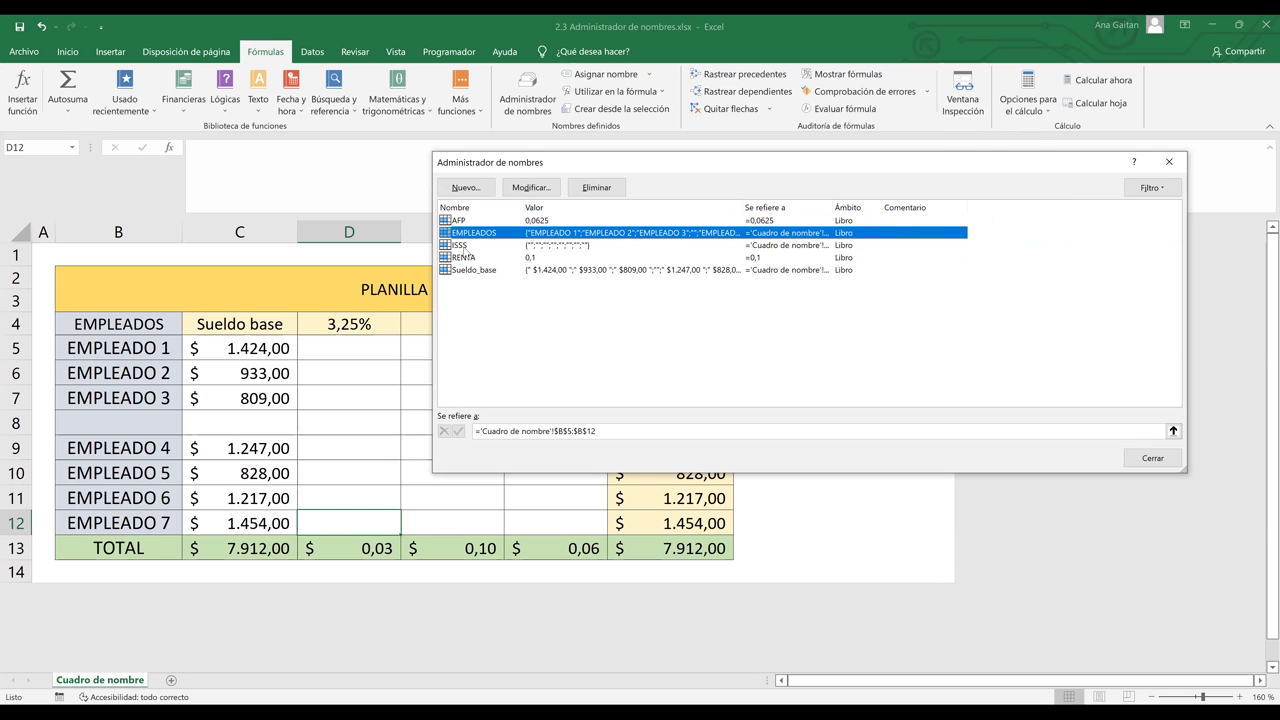
pyautogui.click(459, 246)
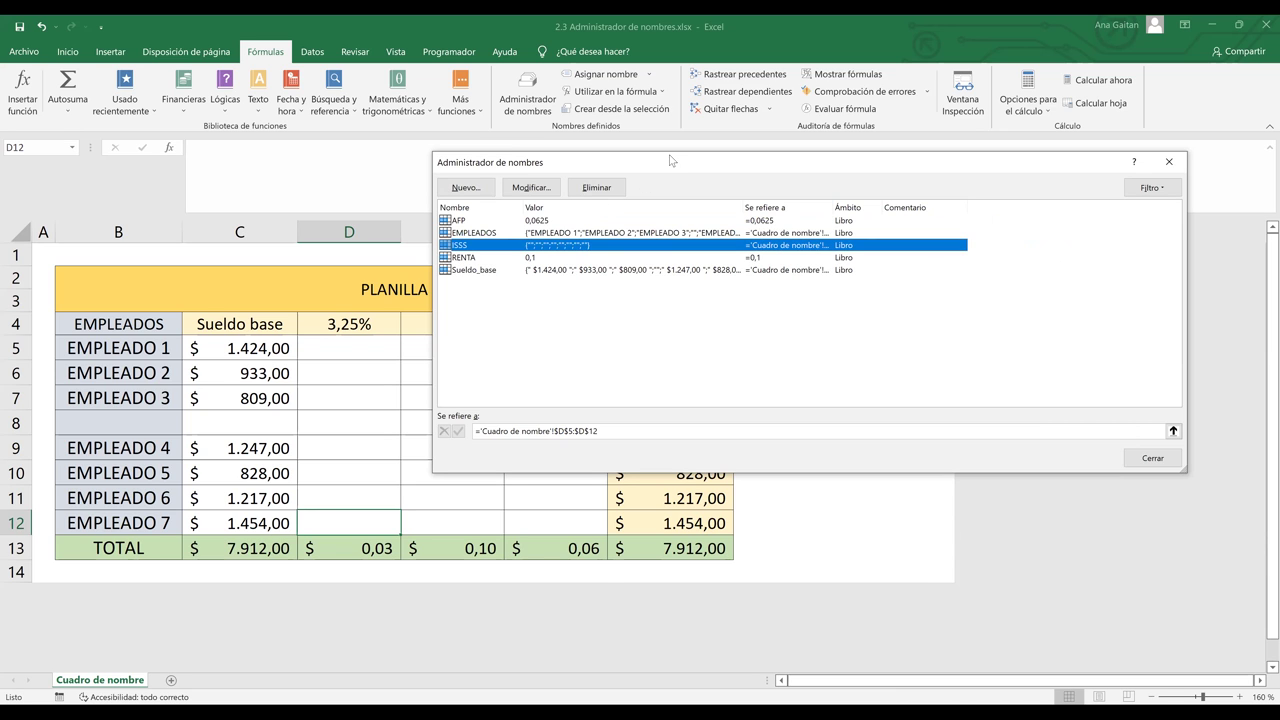
pyautogui.moveTo(670, 160); pyautogui.dragTo(955, 214)
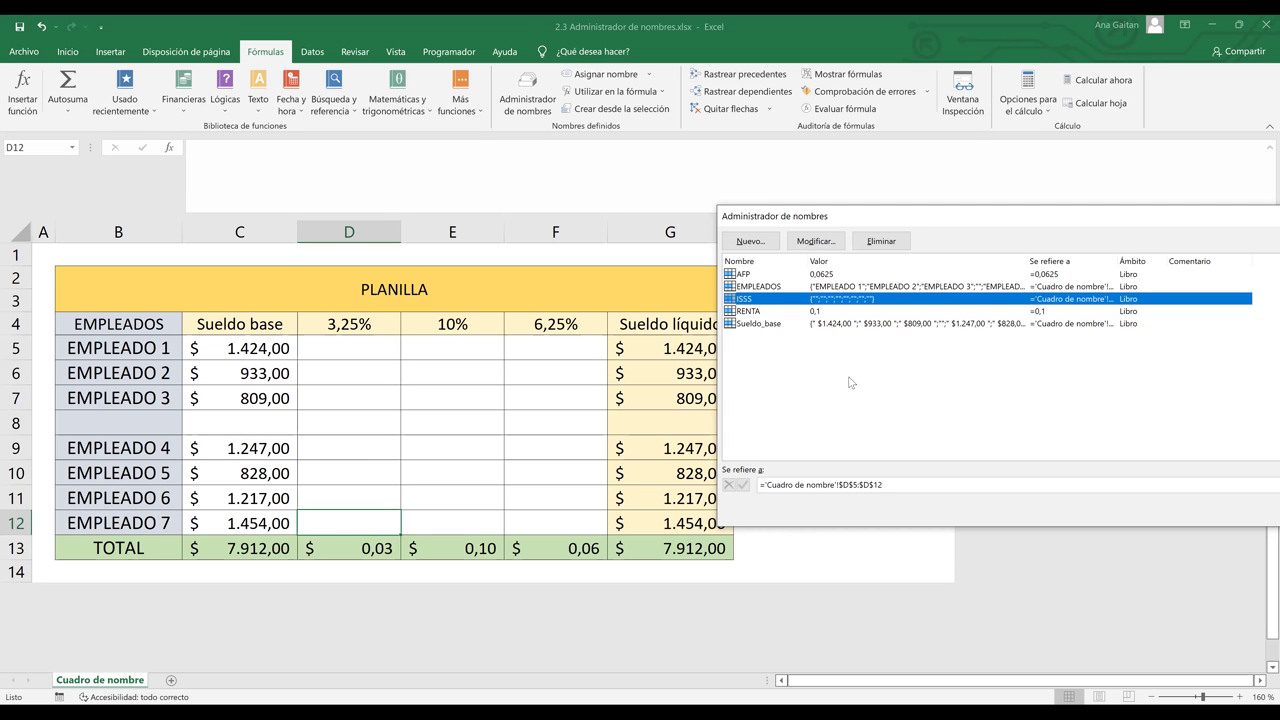
# Delete the name Sueldo_base from the Administrador de nombres
pyautogui.click(779, 328)
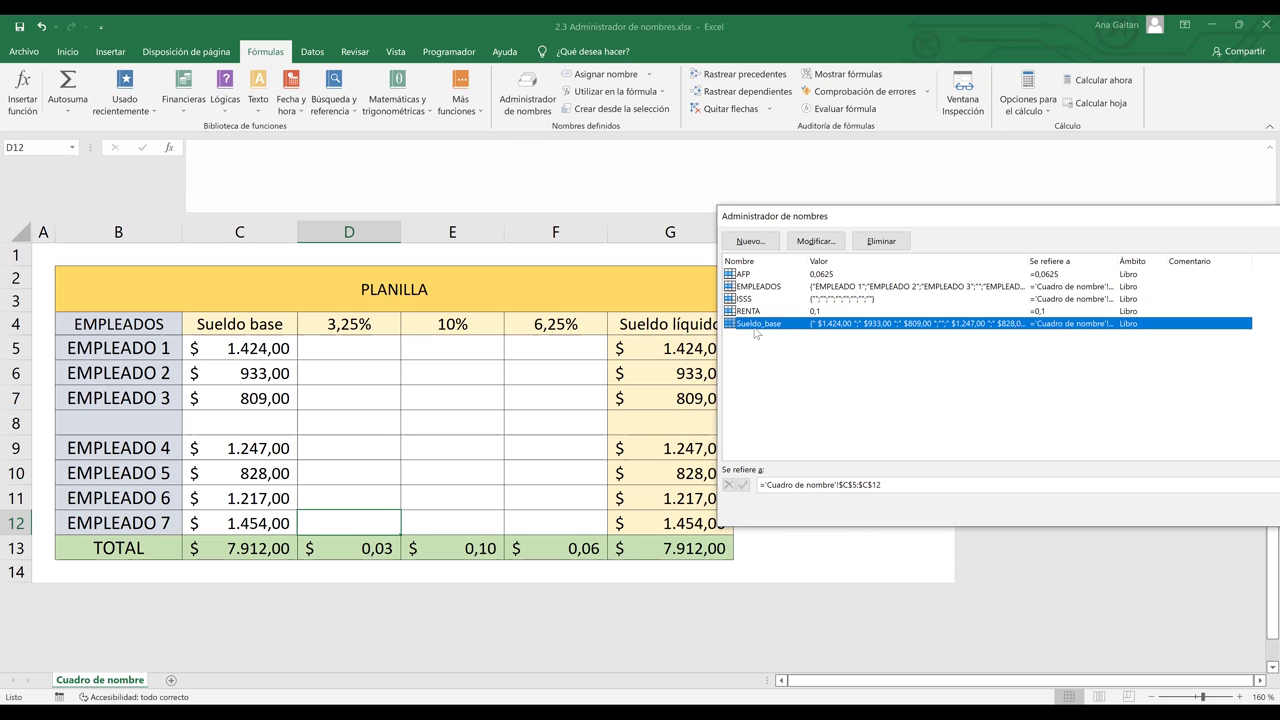
pyautogui.click(895, 245)
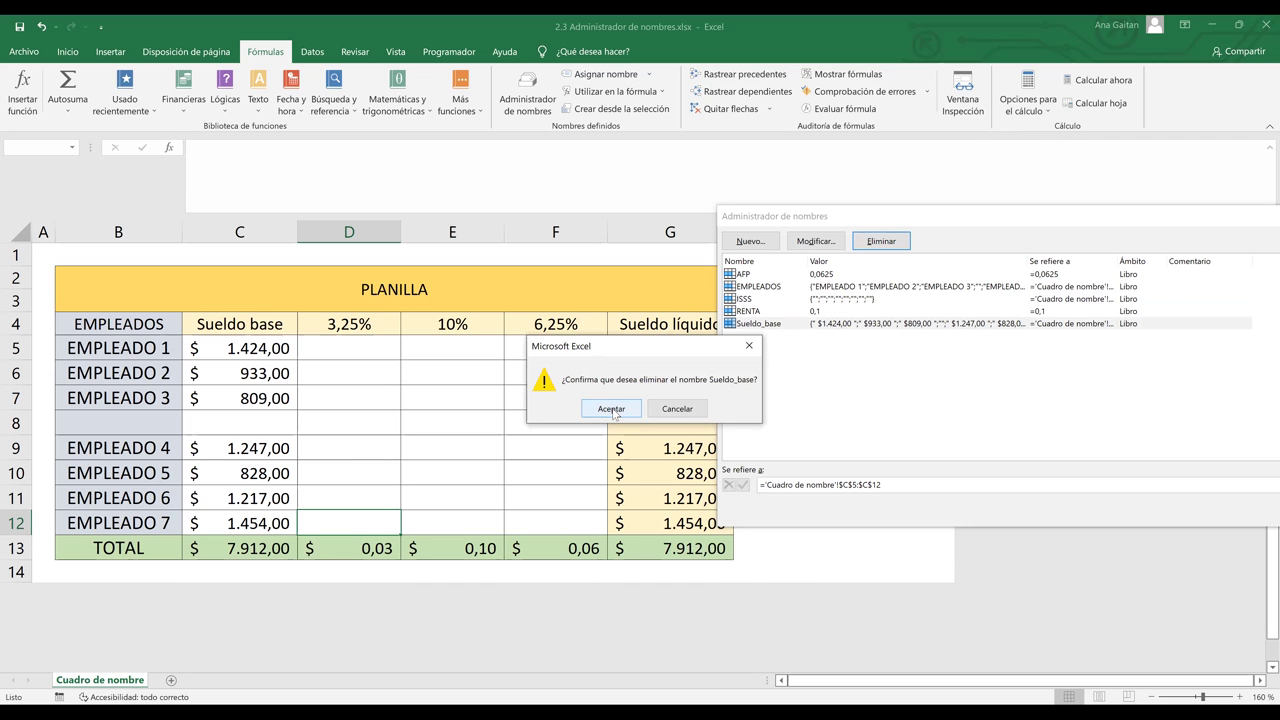
pyautogui.click(613, 409)
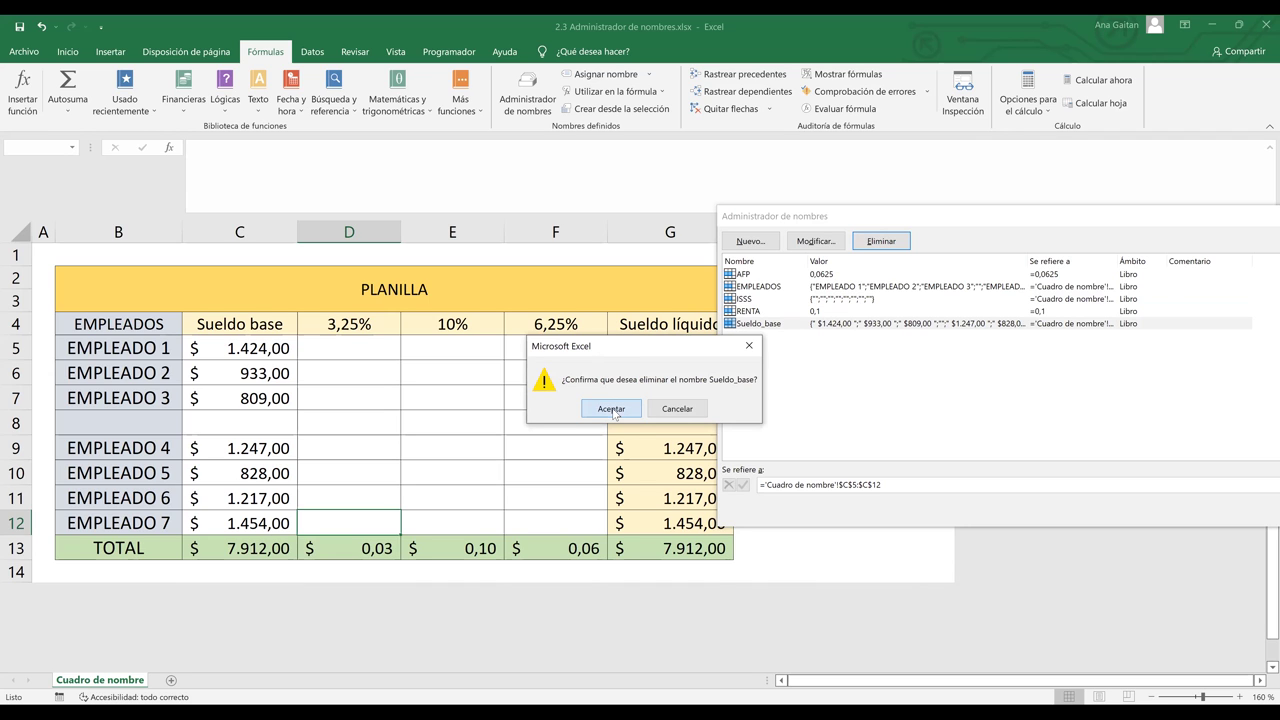
# Delete the names AFP, EMPLEADOS, ISSS and RENTA together and close the Administrador de nombres
pyautogui.moveTo(785, 370); pyautogui.dragTo(756, 265)
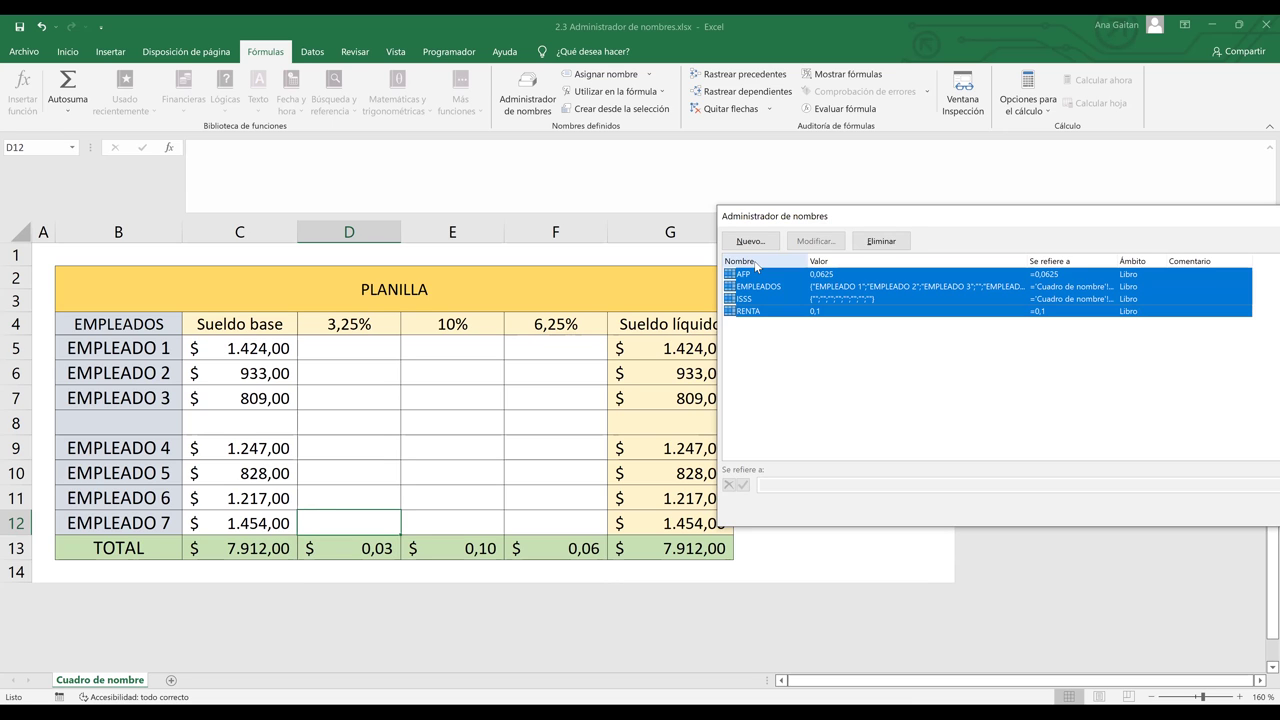
pyautogui.click(757, 286)
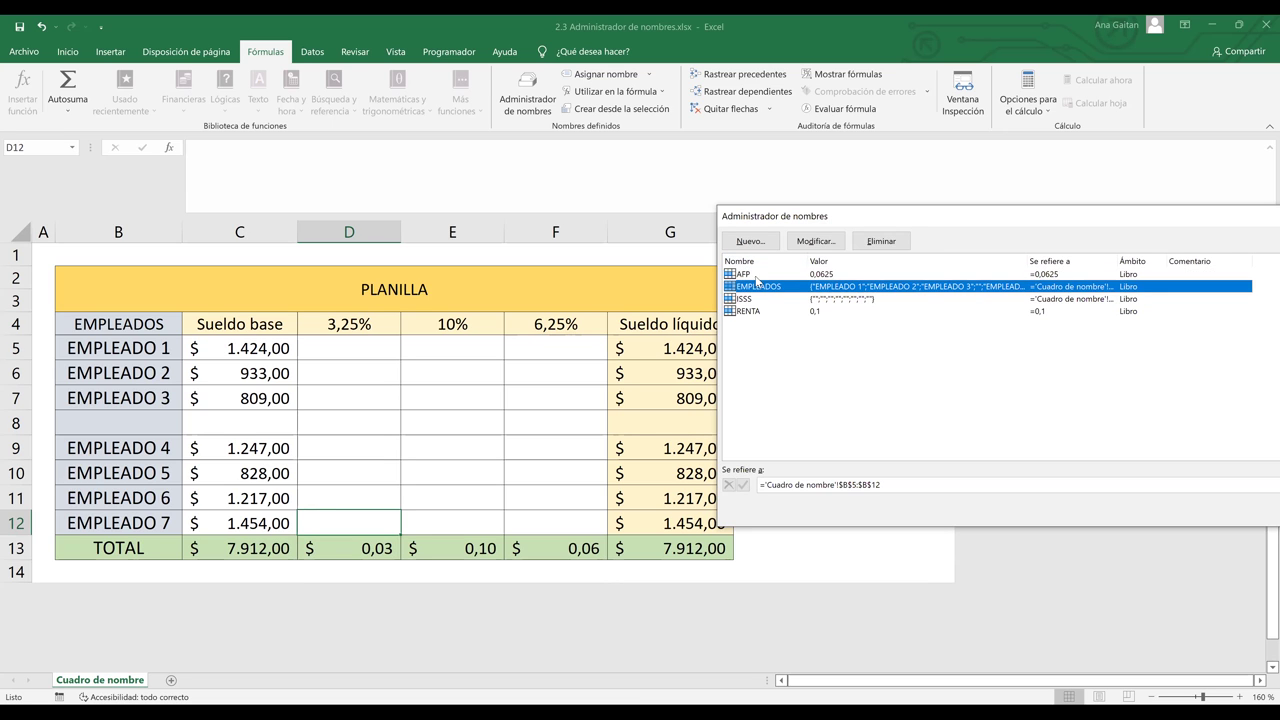
pyautogui.click(756, 275)
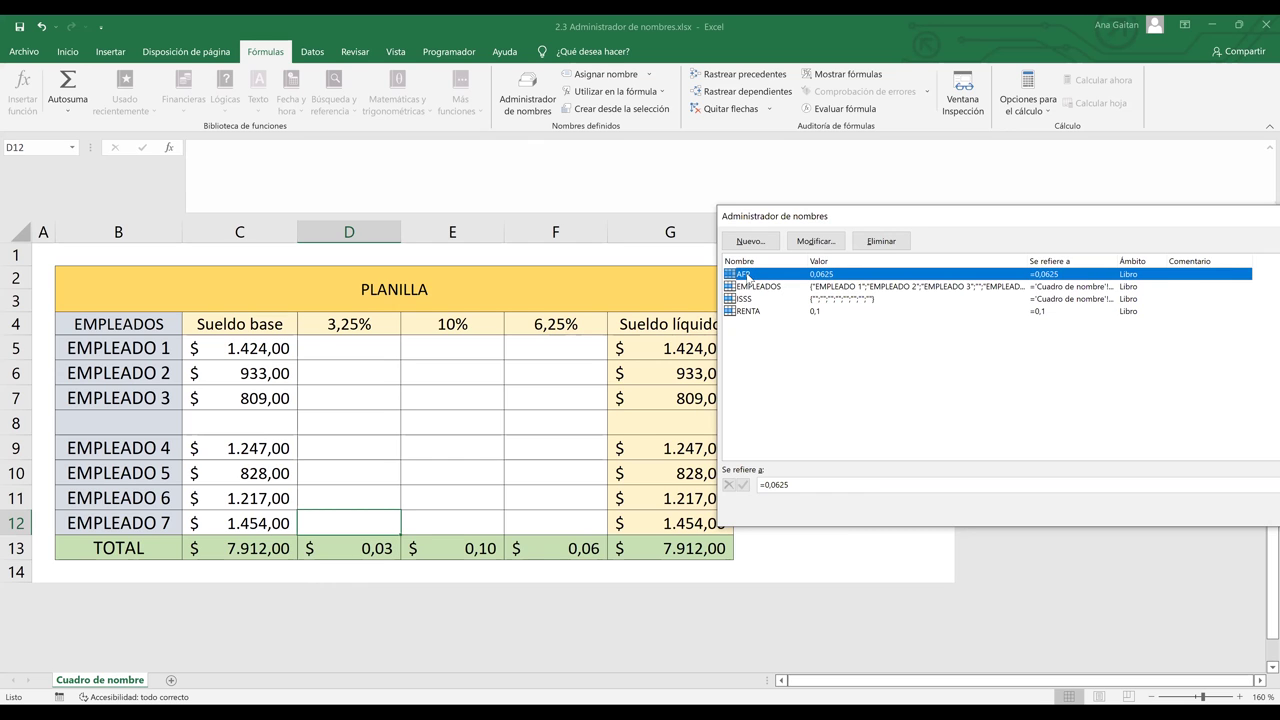
pyautogui.hotkey('shift', 'Down')
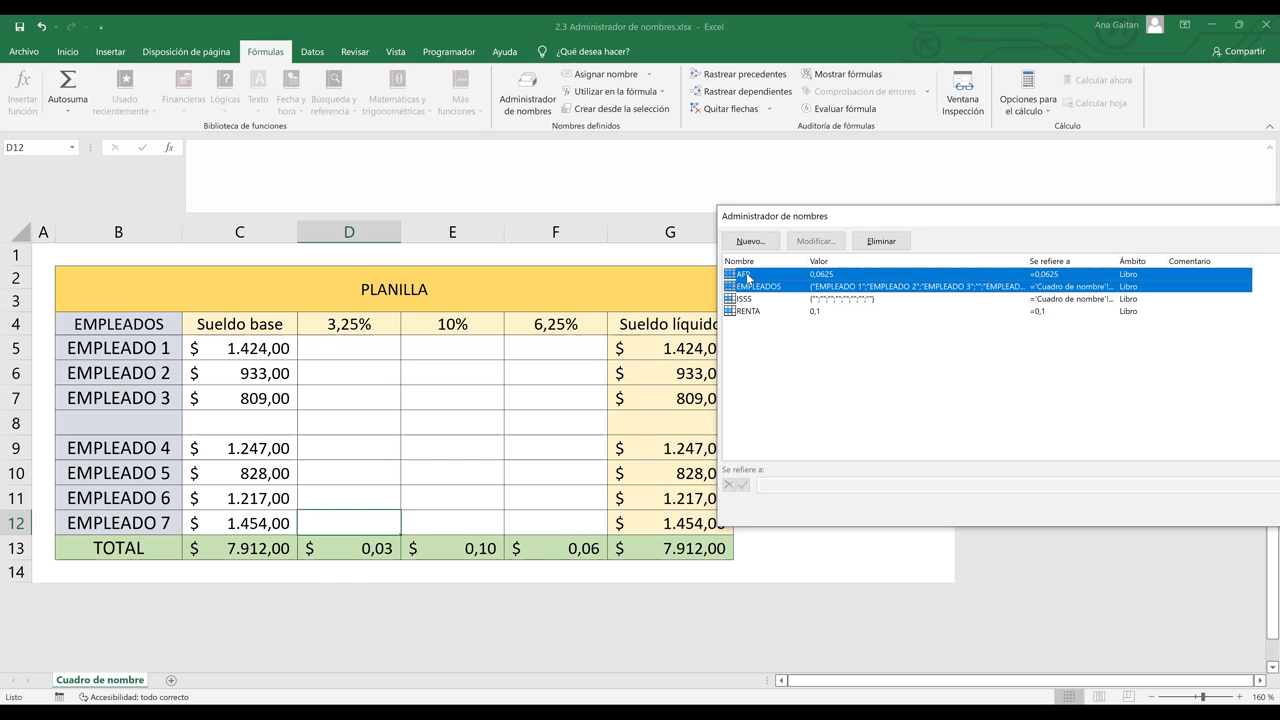
pyautogui.hotkey('shift', 'Down')
pyautogui.hotkey('shift', 'Down')
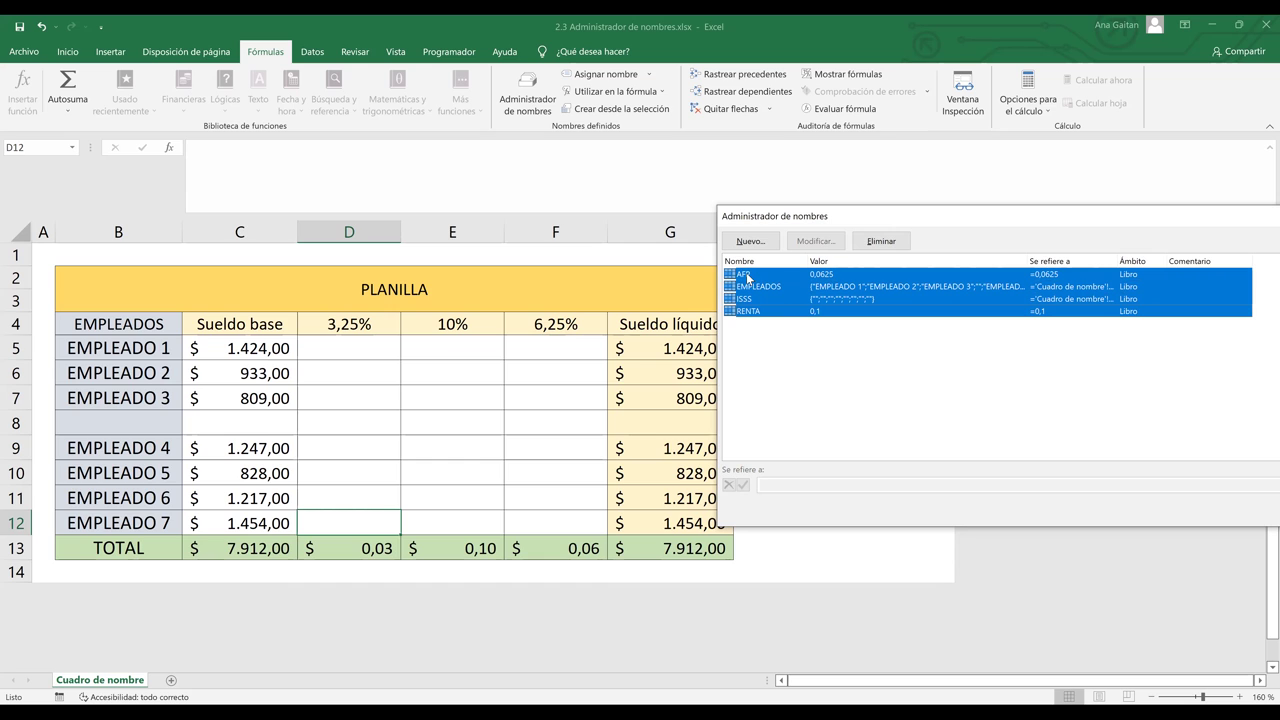
pyautogui.click(879, 243)
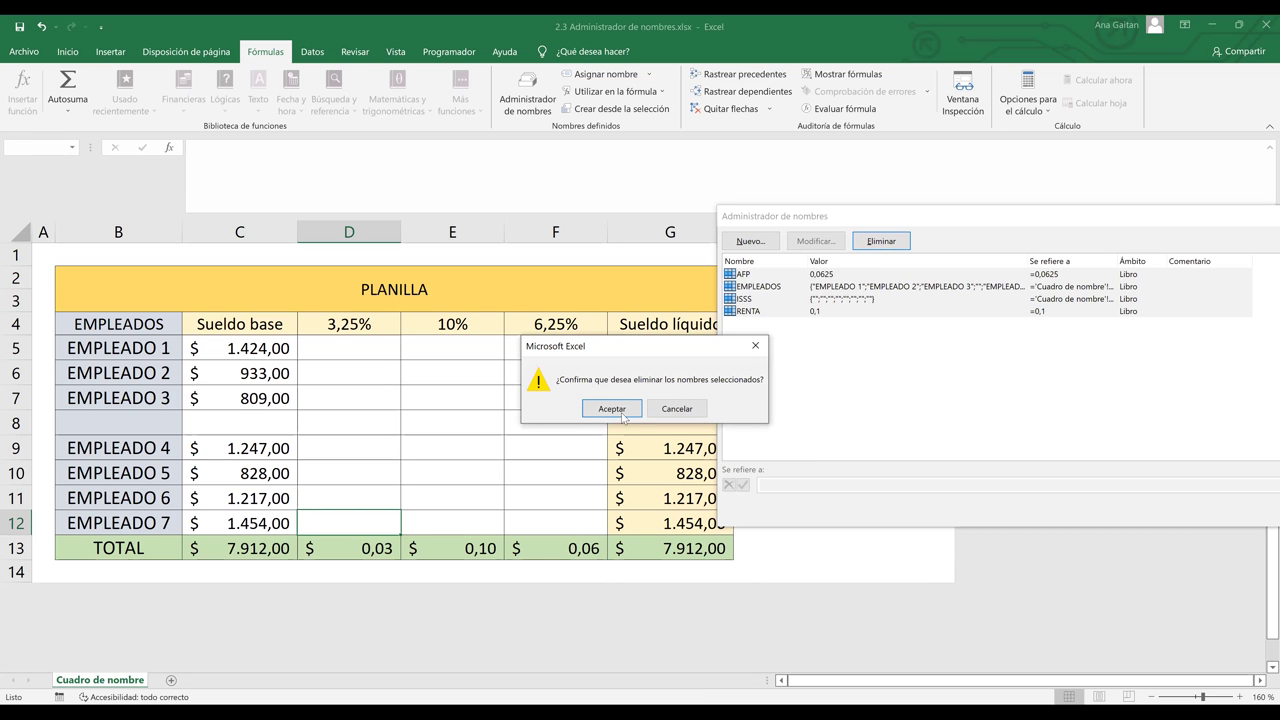
pyautogui.click(613, 410)
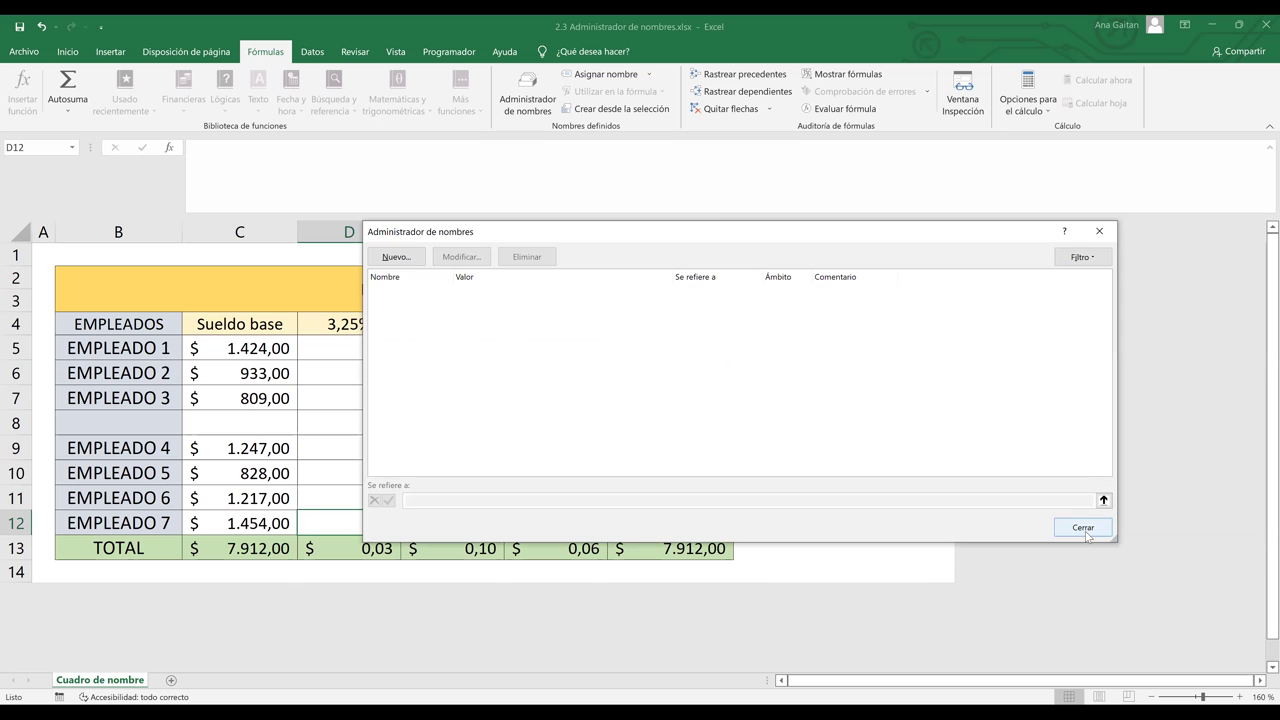
pyautogui.click(1085, 528)
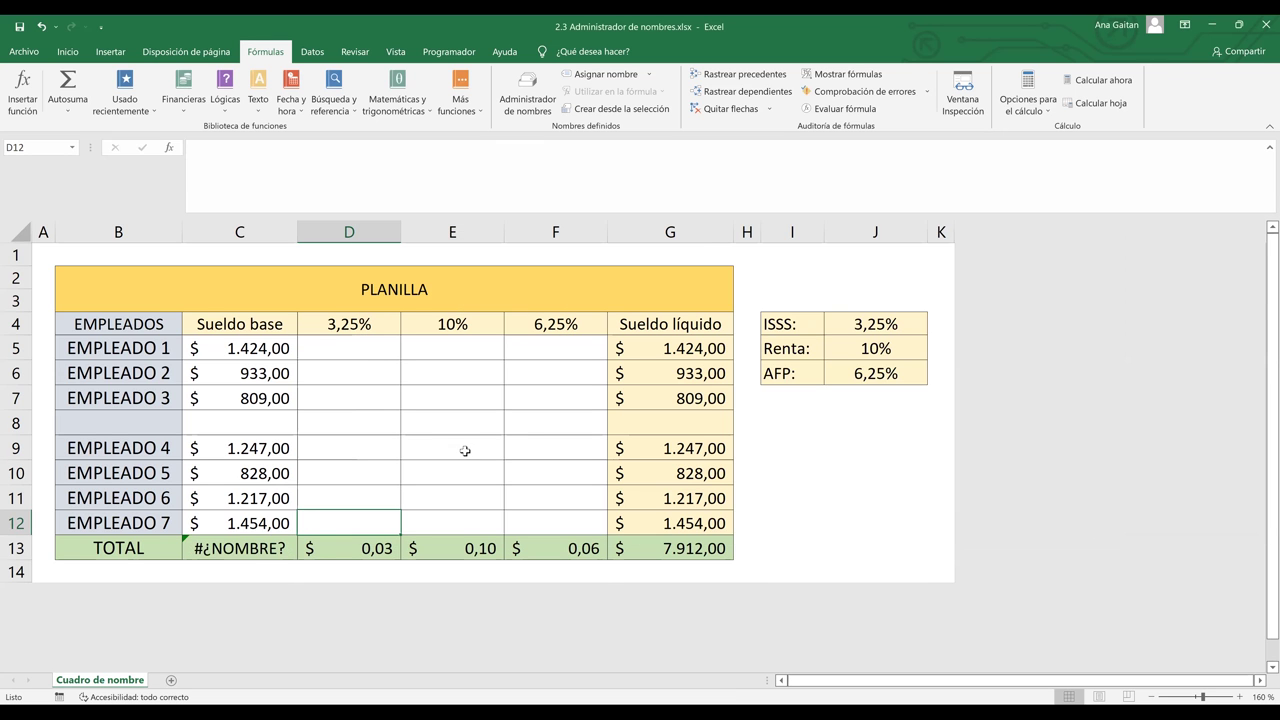
# Enter EMPLEADO 4 in cell B8 of the EMPLEADOS column
pyautogui.click(138, 343)
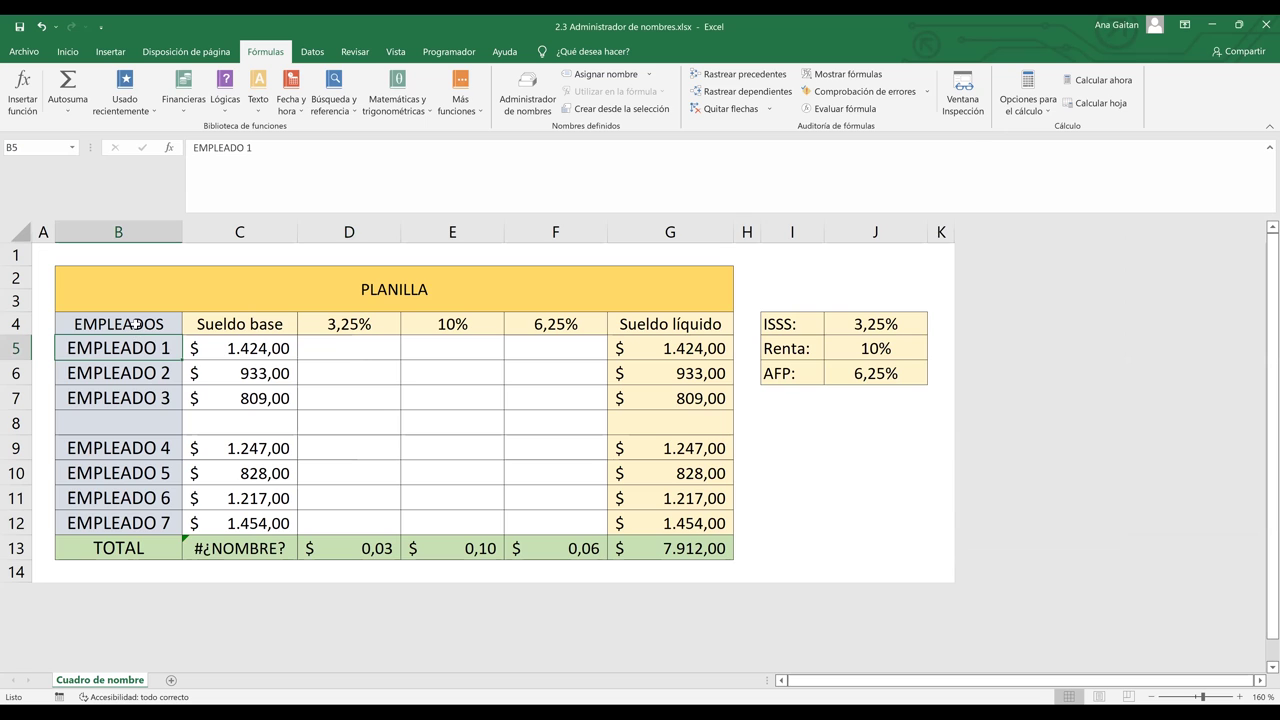
pyautogui.click(115, 431)
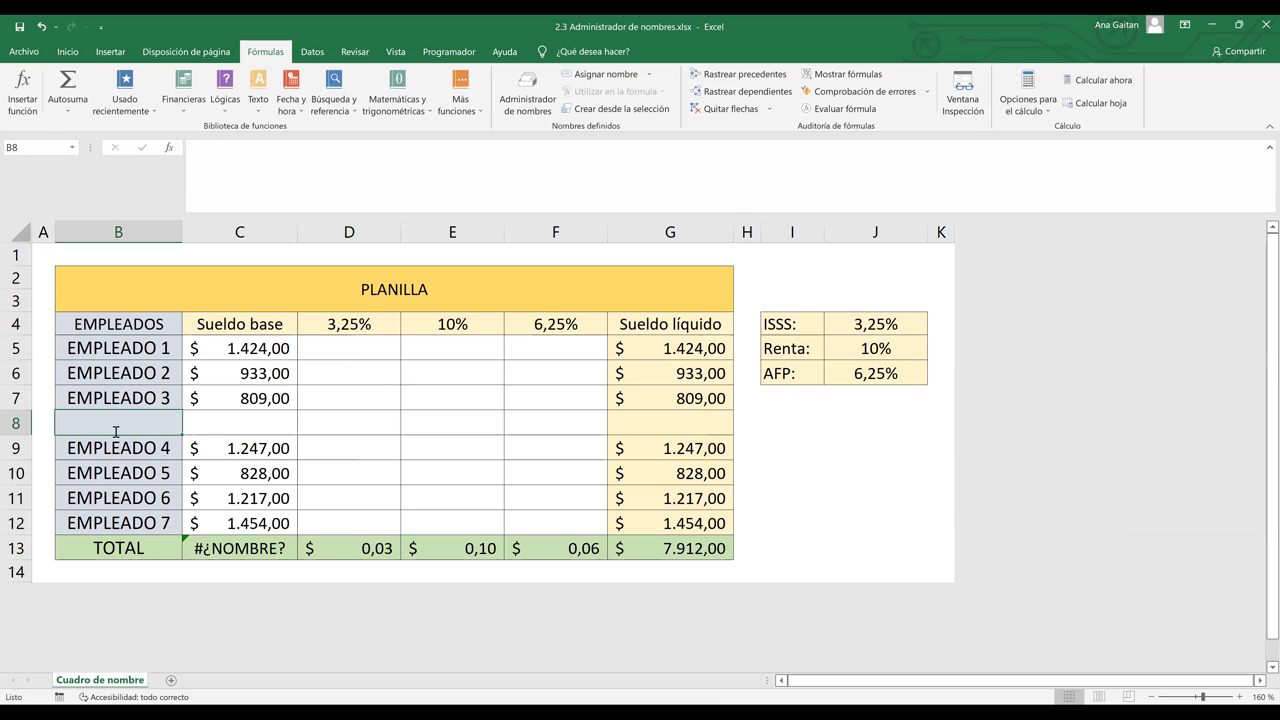
pyautogui.write('EM')
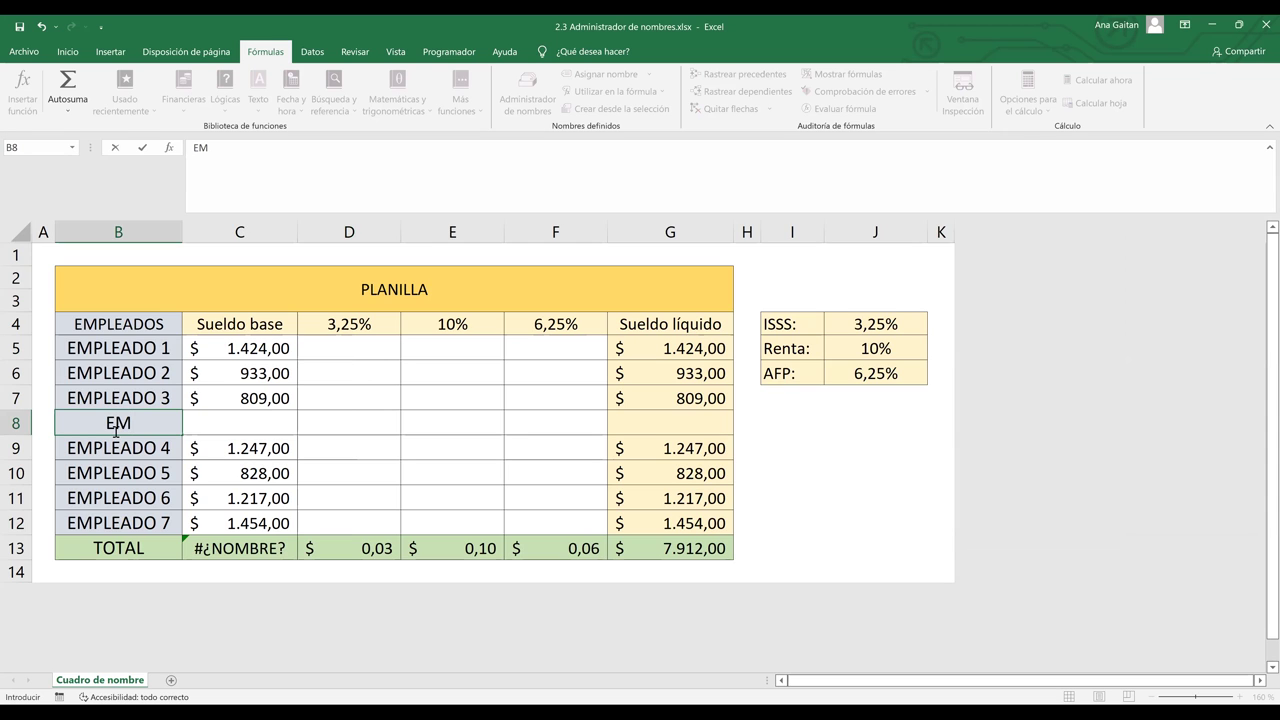
pyautogui.write('PLEA')
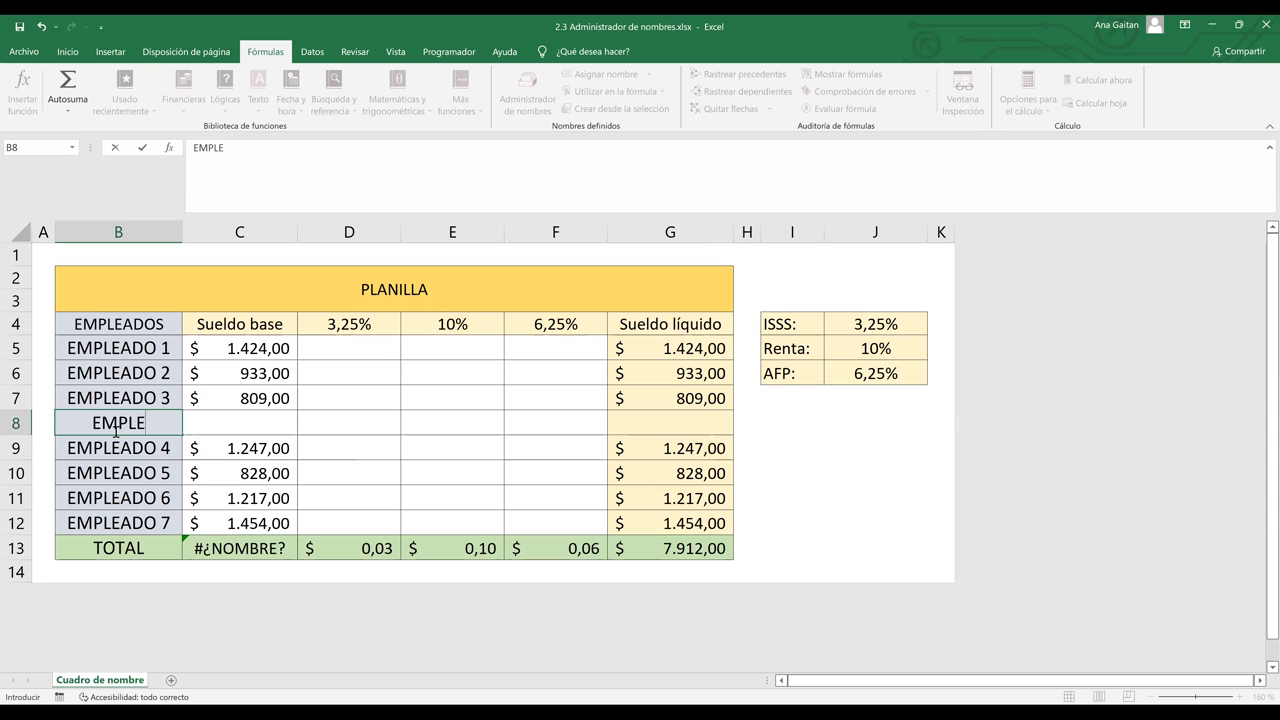
pyautogui.write('O 4')
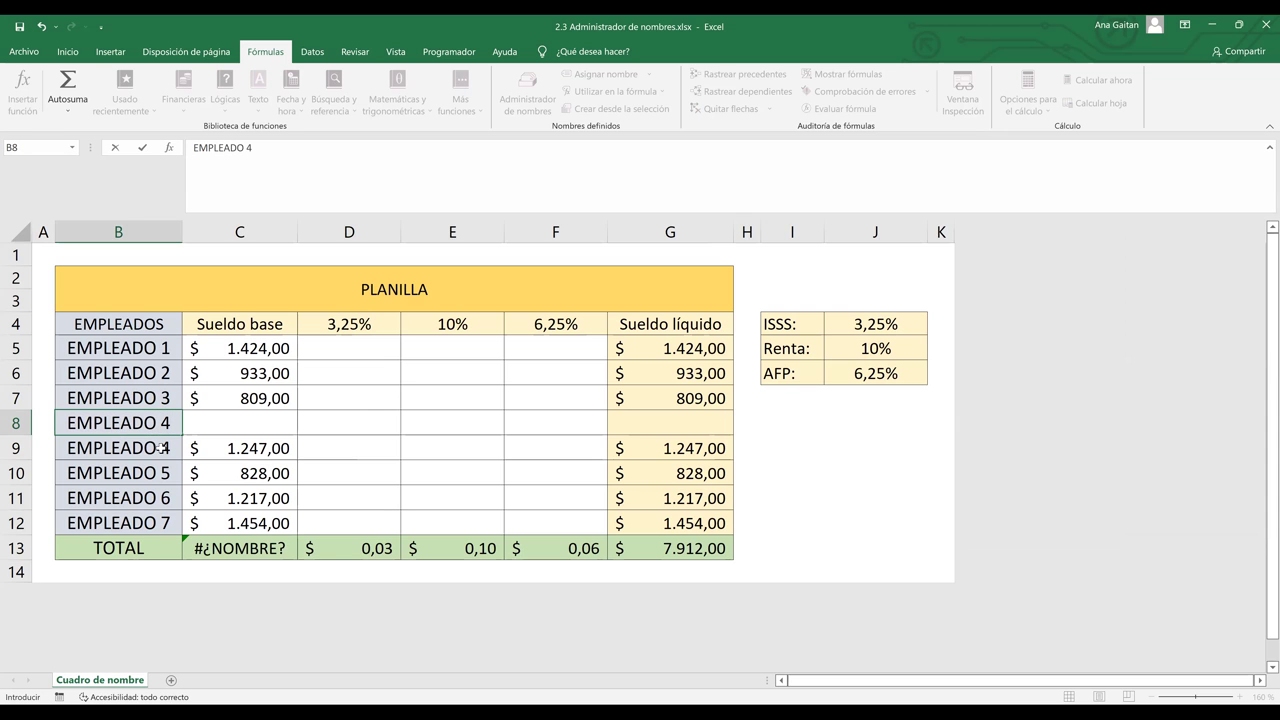
pyautogui.press('Return')
# Renumber the employee labels in B9 and B10 as EMPLEADO 5 and EMPLEADO 6
pyautogui.doubleClick(160, 448)
pyautogui.press('BackSpace')
pyautogui.press('BackSpace')
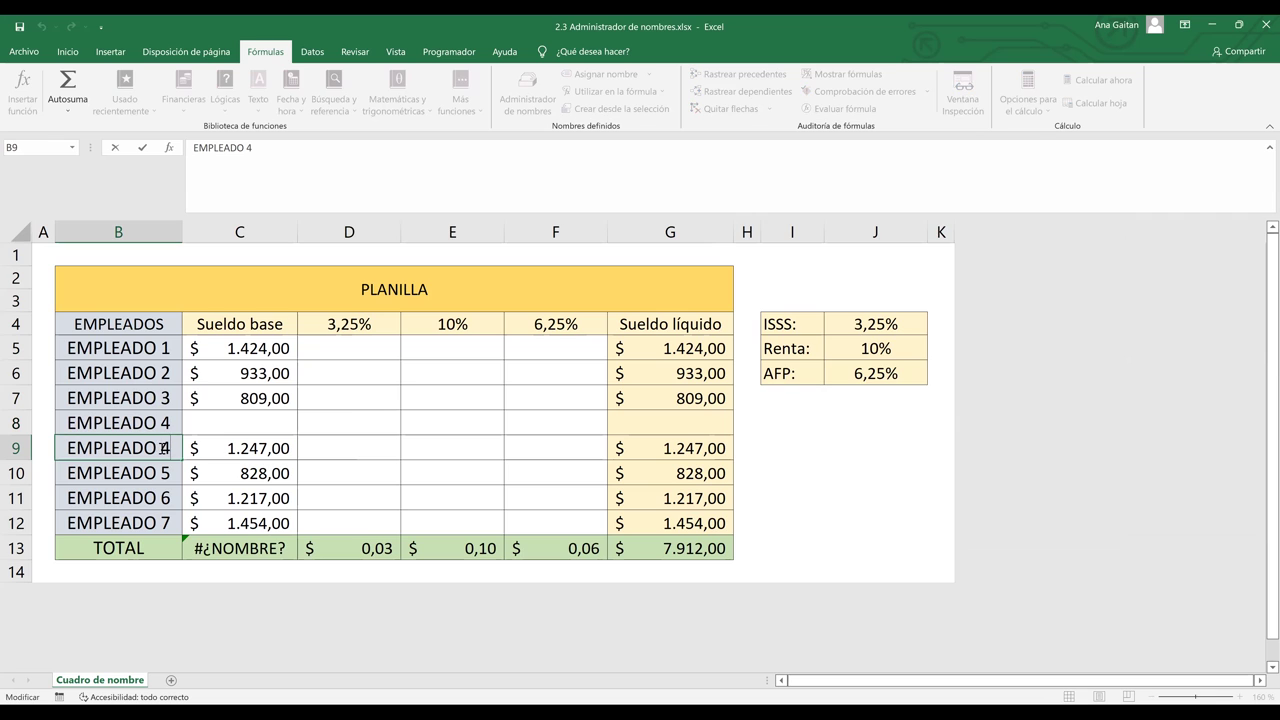
pyautogui.write('5')
pyautogui.press('Return')
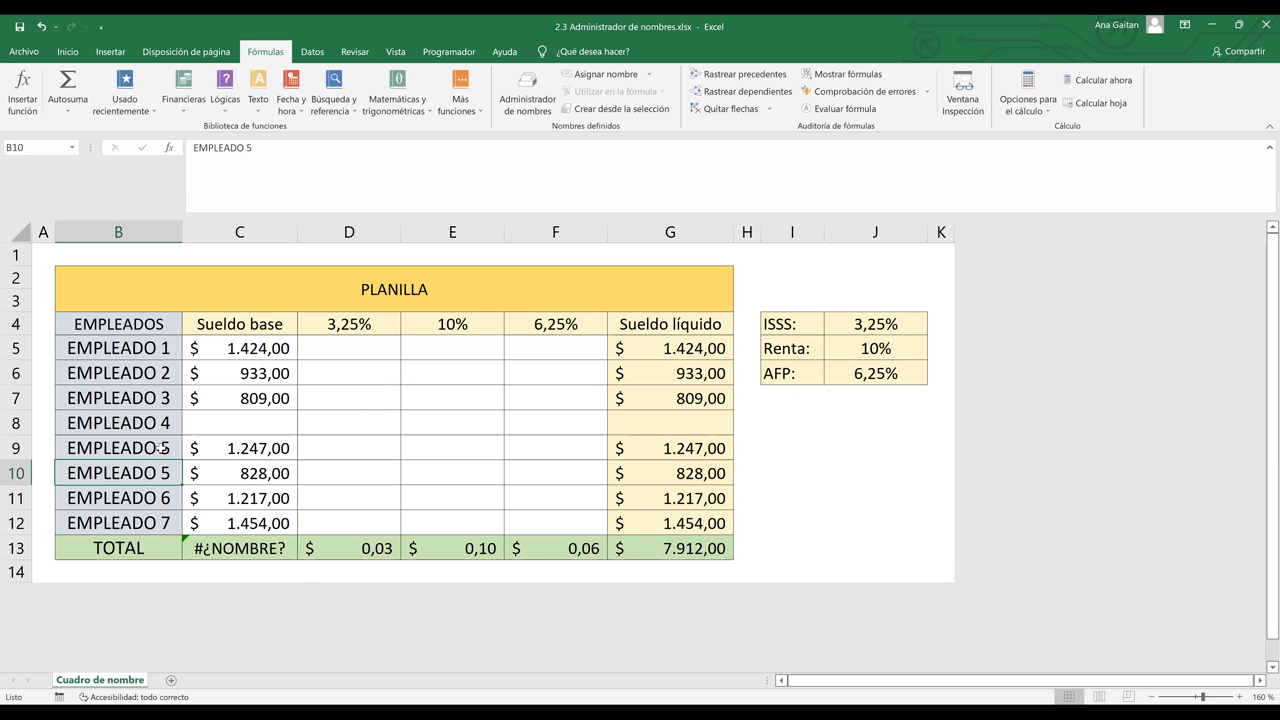
pyautogui.press('F2')
pyautogui.press('BackSpace')
pyautogui.write('6')
pyautogui.press('Return')
# Renumber the employee labels in B11 and B12 as EMPLEADO 7 and EMPLEADO 8
pyautogui.press('F2')
pyautogui.press('BackSpace')
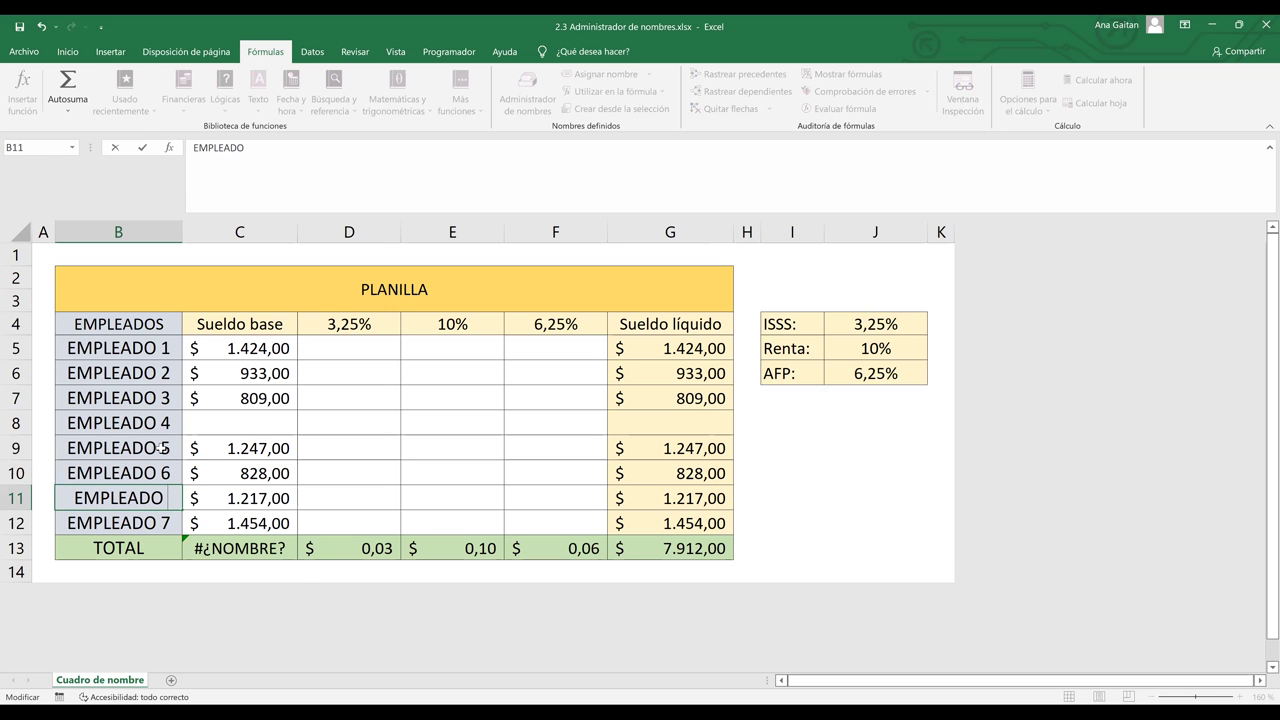
pyautogui.write('7')
pyautogui.press('Return')
pyautogui.press('F2')
pyautogui.press('BackSpace')
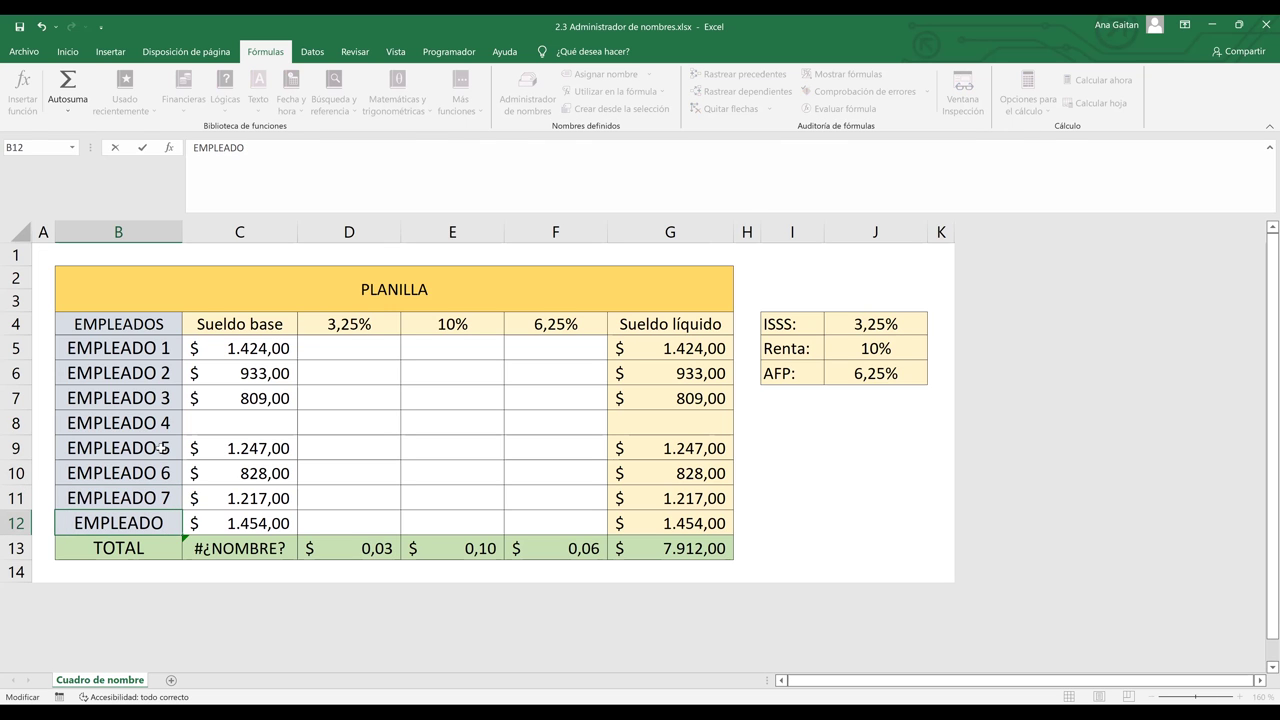
pyautogui.write('8')
pyautogui.press('Return')
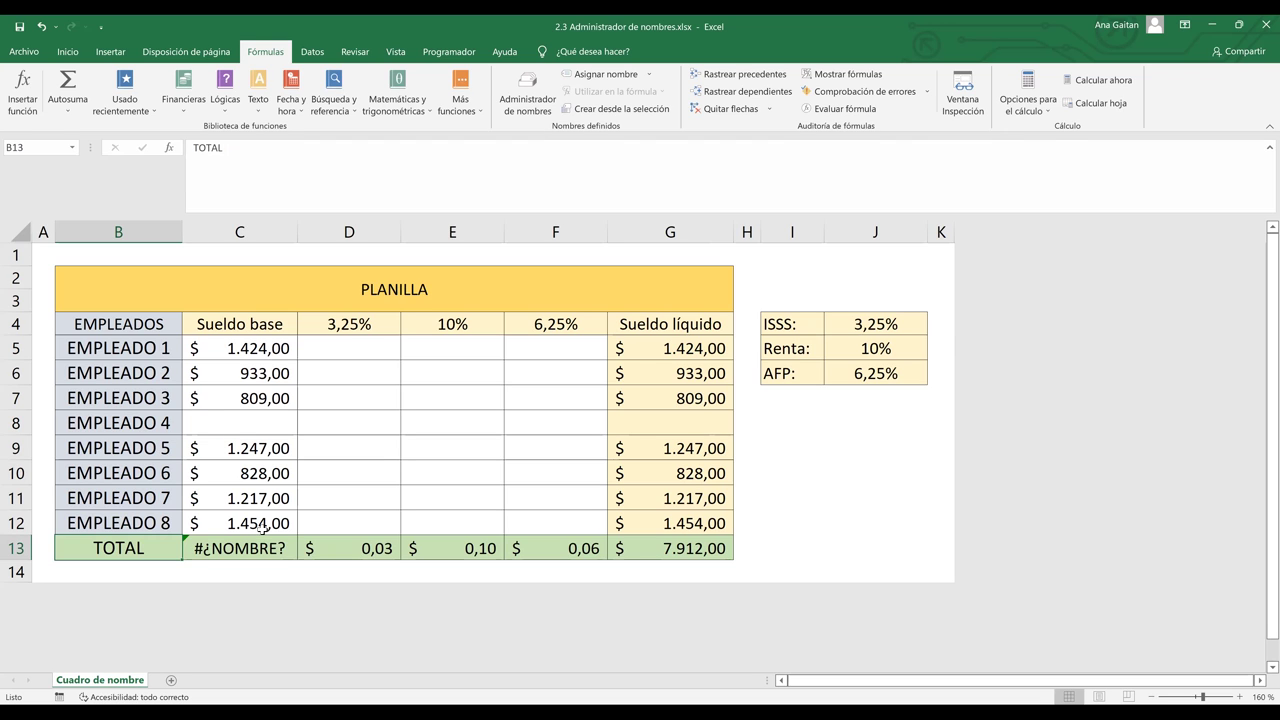
# Try to name the employee range B5:B12 "EMPLEADOS 2022", with a space before the year
pyautogui.click(125, 320)
pyautogui.scroll(-1, 125, 318)
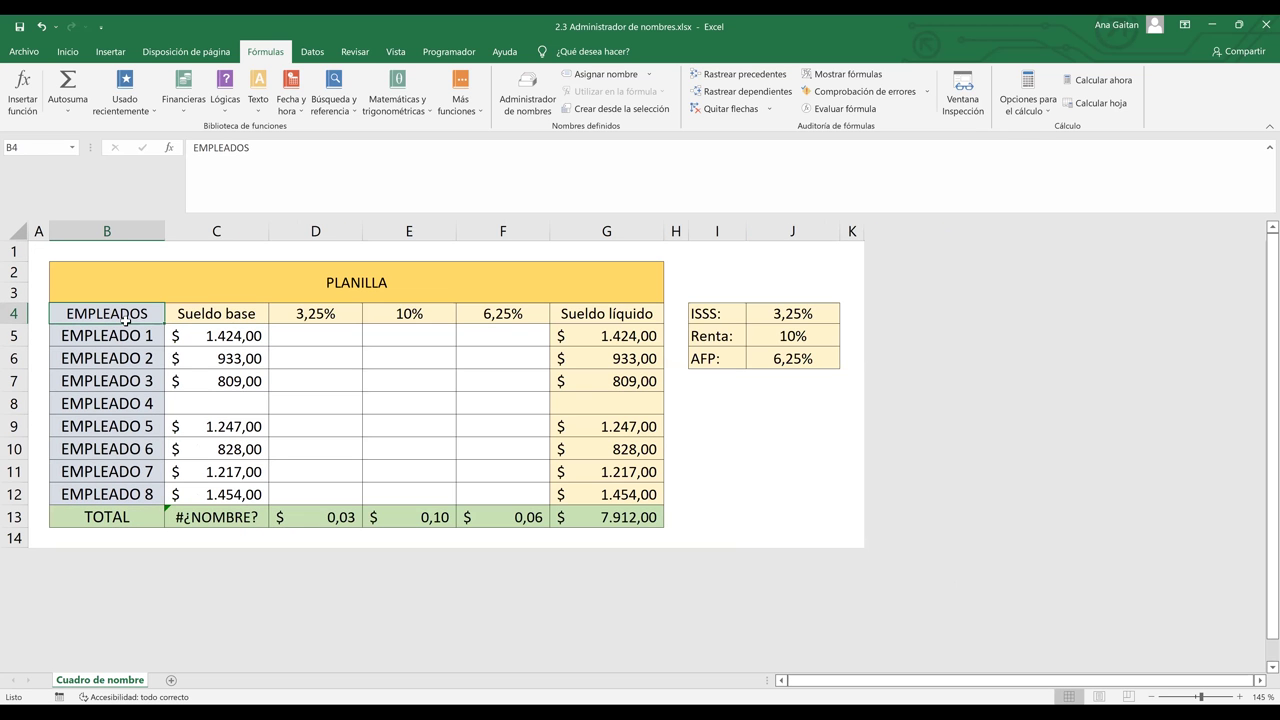
pyautogui.scroll(-1, 198, 340)
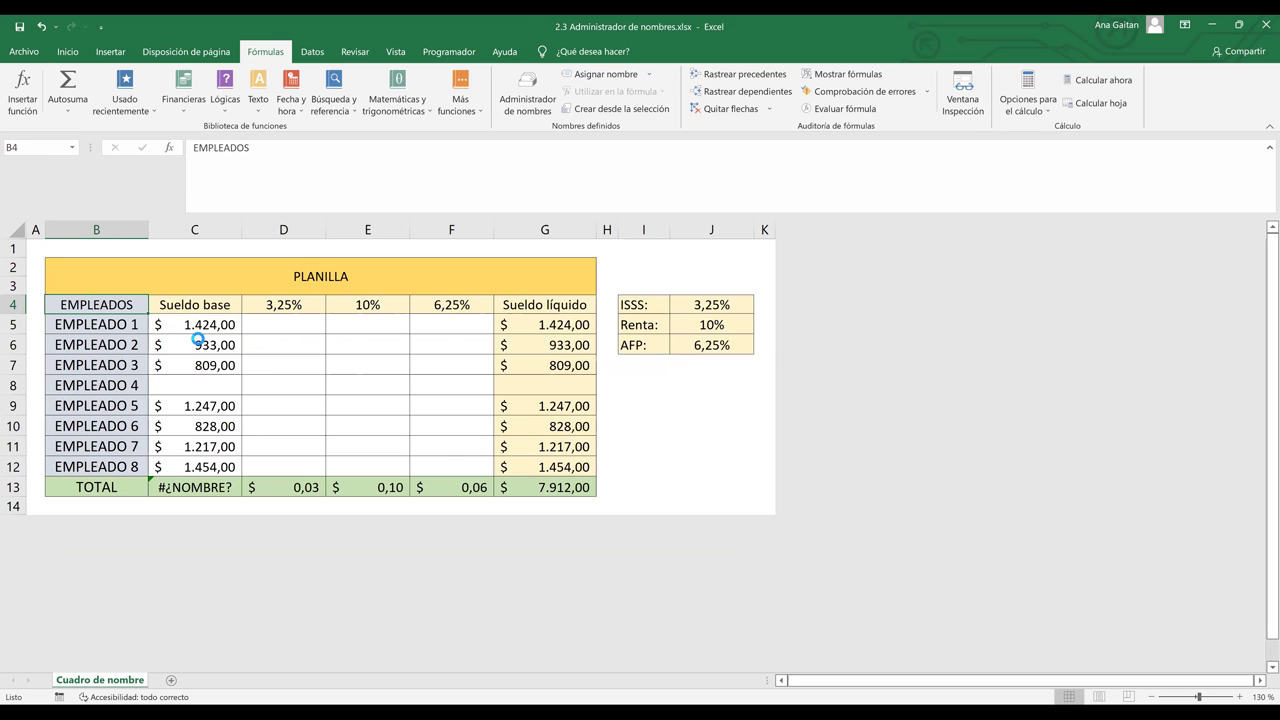
pyautogui.scroll(5, 240, 360)
pyautogui.click(240, 360)
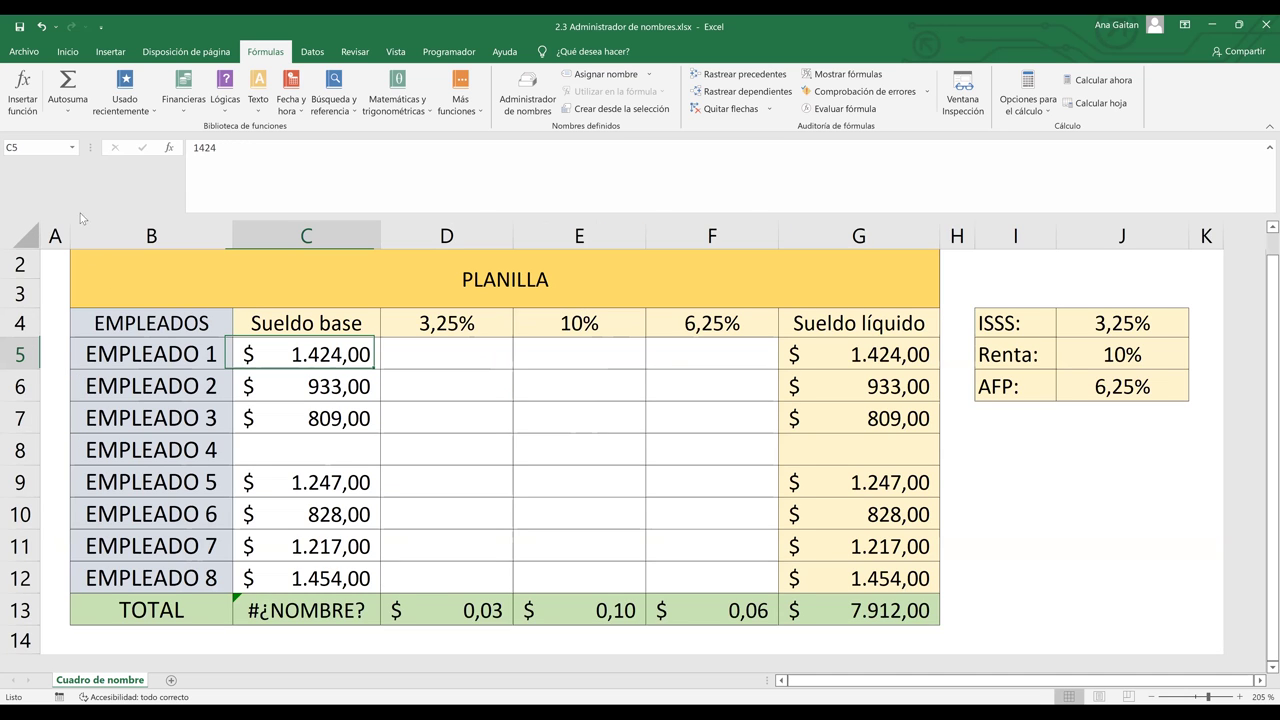
pyautogui.moveTo(151, 354); pyautogui.dragTo(151, 578)
pyautogui.click(50, 148)
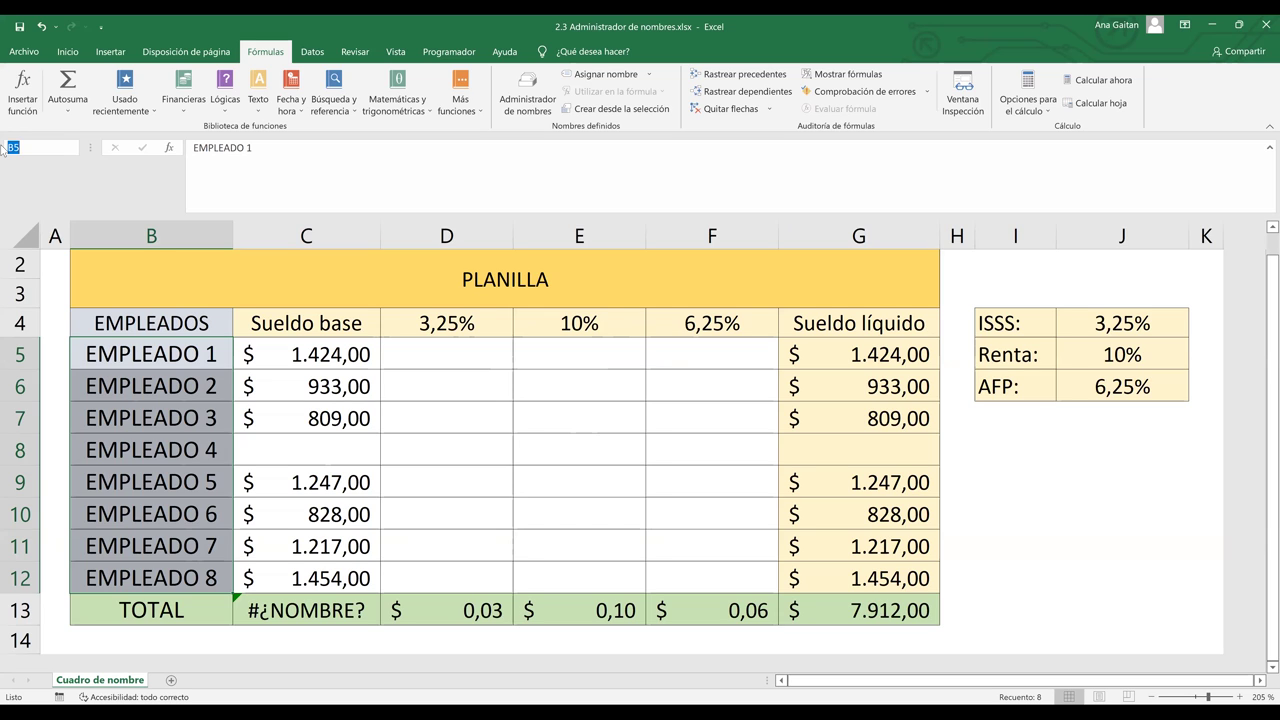
pyautogui.write('EMPLEADOS')
pyautogui.write(' 202')
pyautogui.write('23')
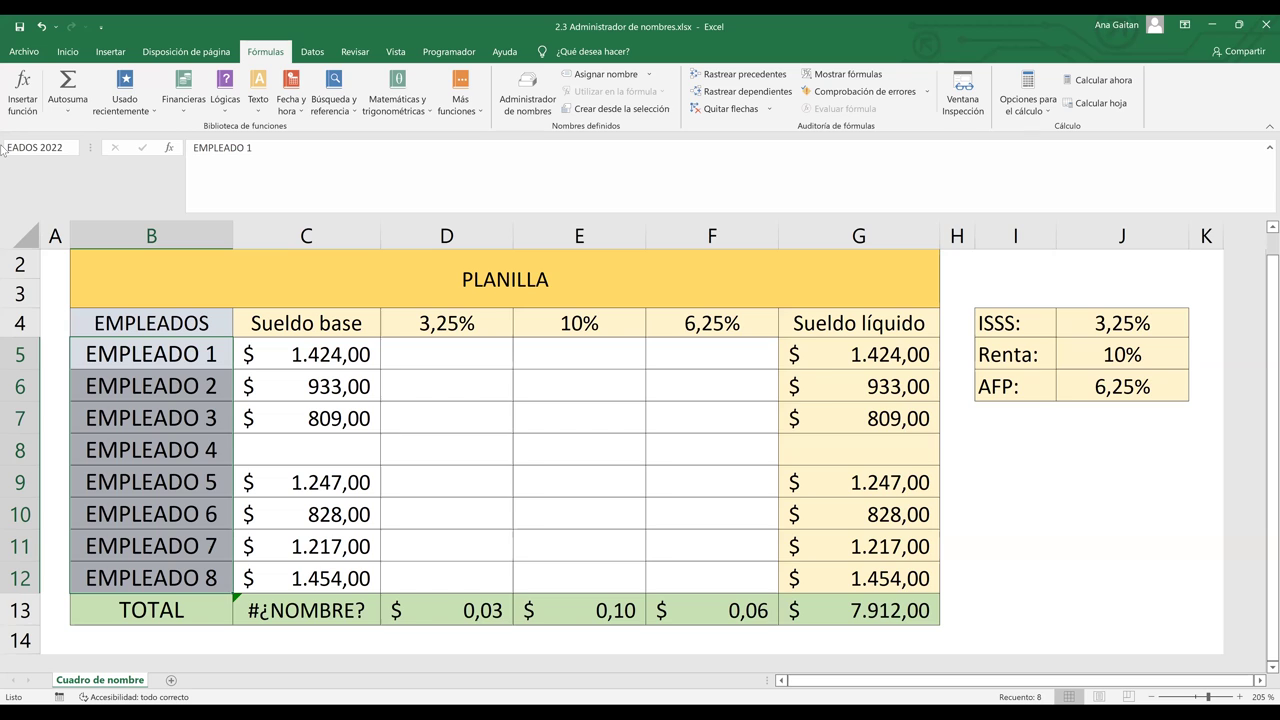
pyautogui.press('Return')
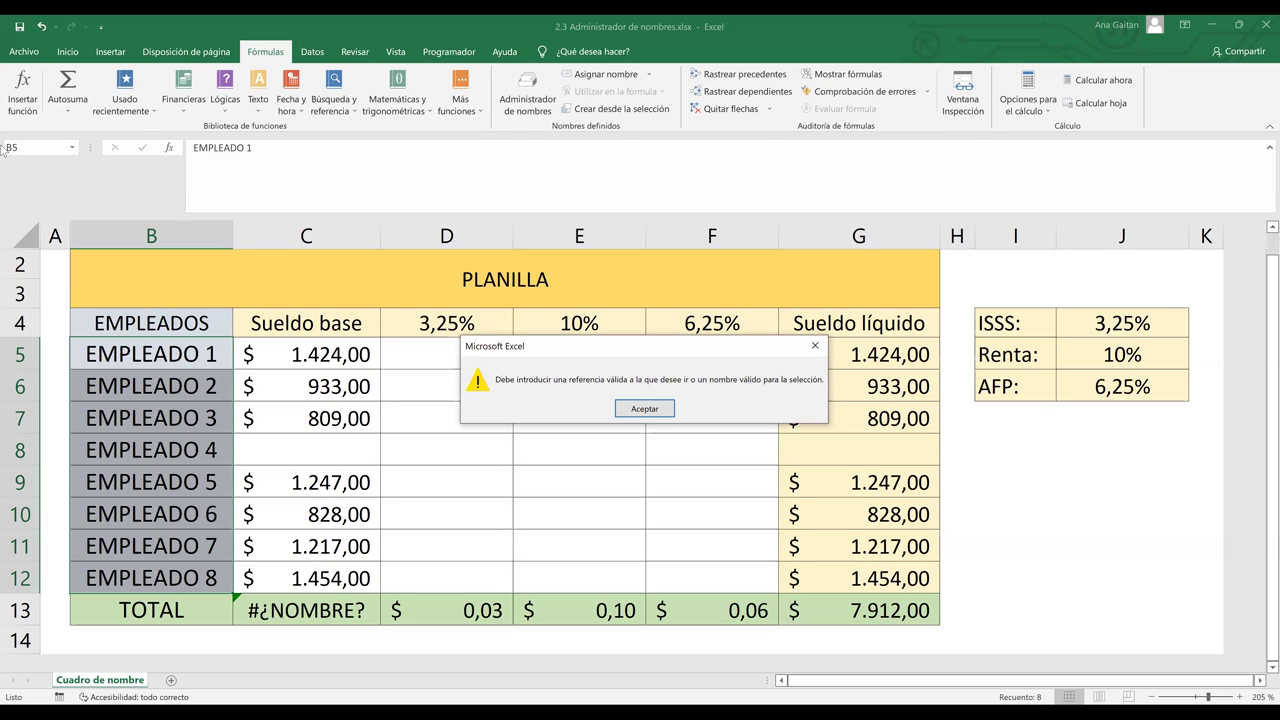
pyautogui.press('Return')
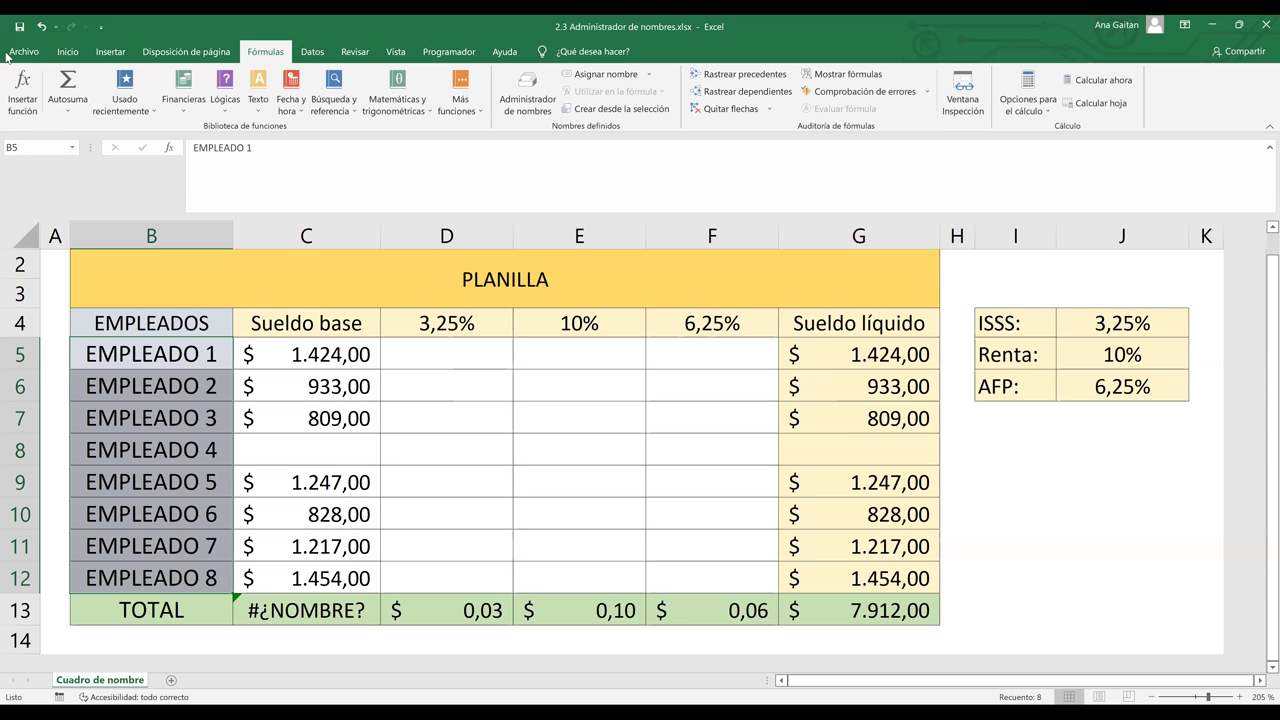
pyautogui.click(243, 289)
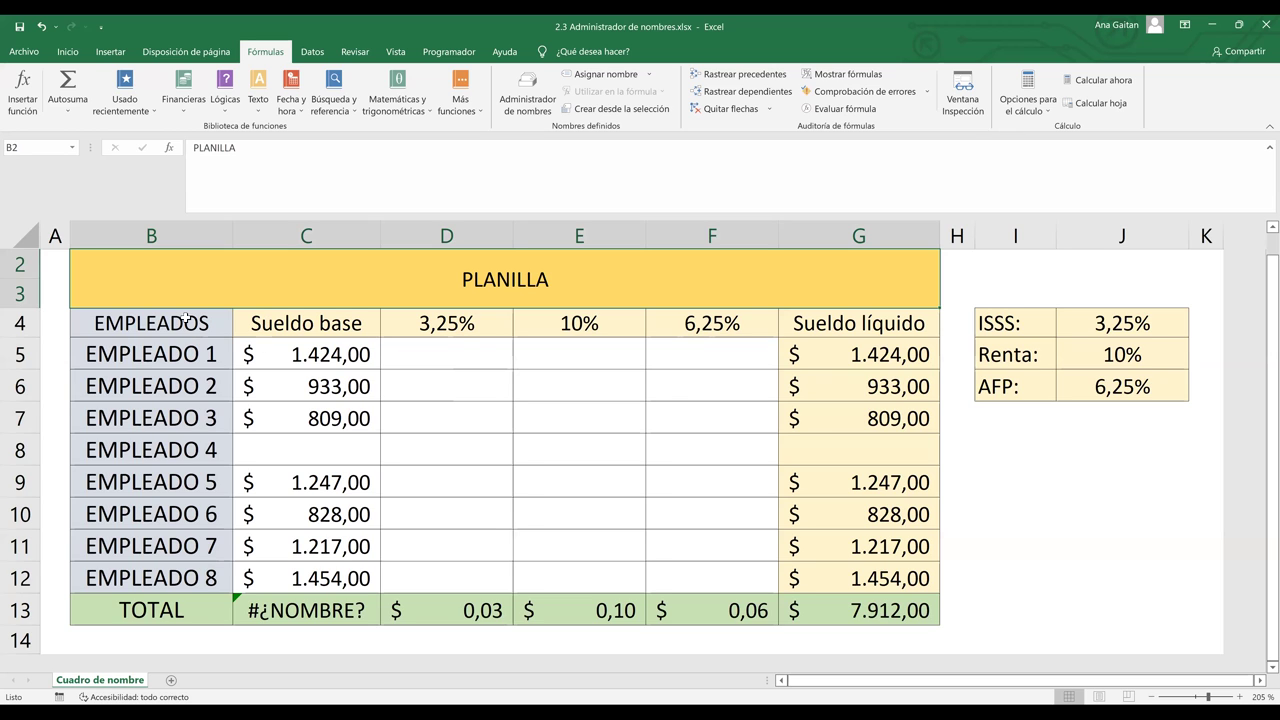
pyautogui.moveTo(185, 318); pyautogui.dragTo(179, 573)
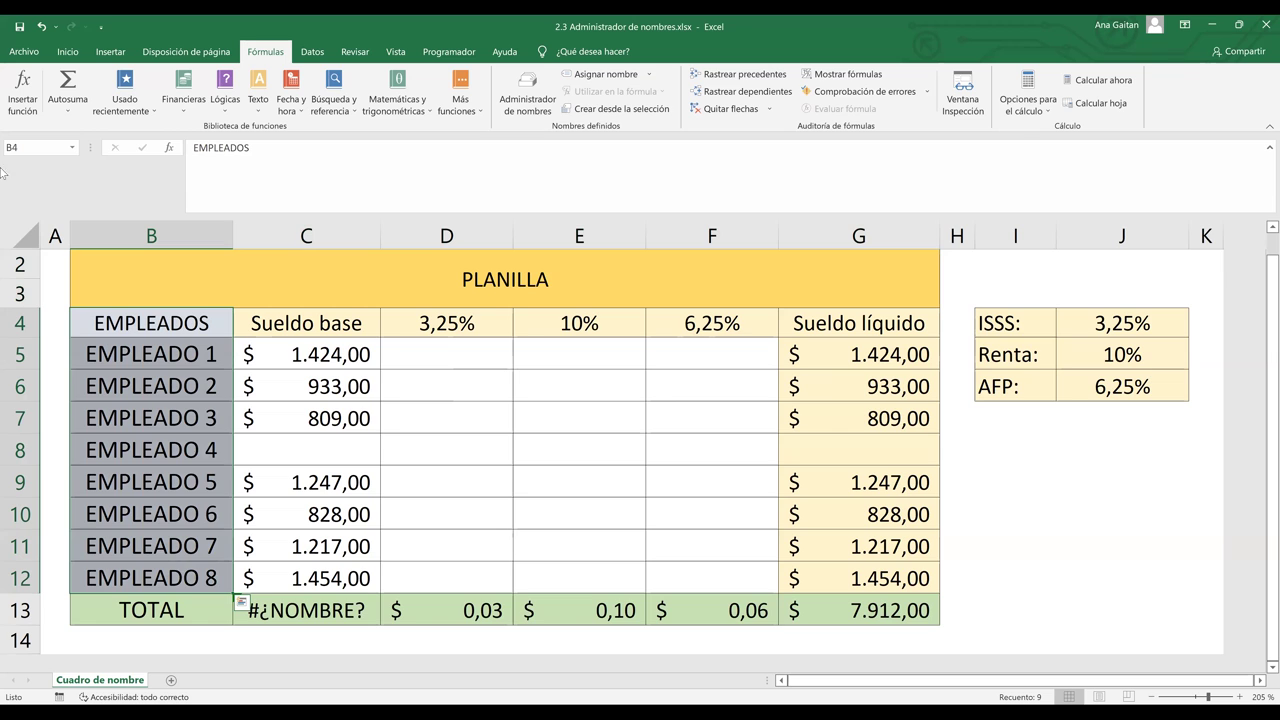
pyautogui.moveTo(146, 362); pyautogui.dragTo(163, 578)
pyautogui.press('F2')
pyautogui.press('BackSpace')
pyautogui.press('BackSpace')
pyautogui.press('BackSpace')
pyautogui.press('BackSpace')
pyautogui.press('BackSpace')
pyautogui.press('BackSpace')
pyautogui.press('BackSpace')
pyautogui.press('BackSpace')
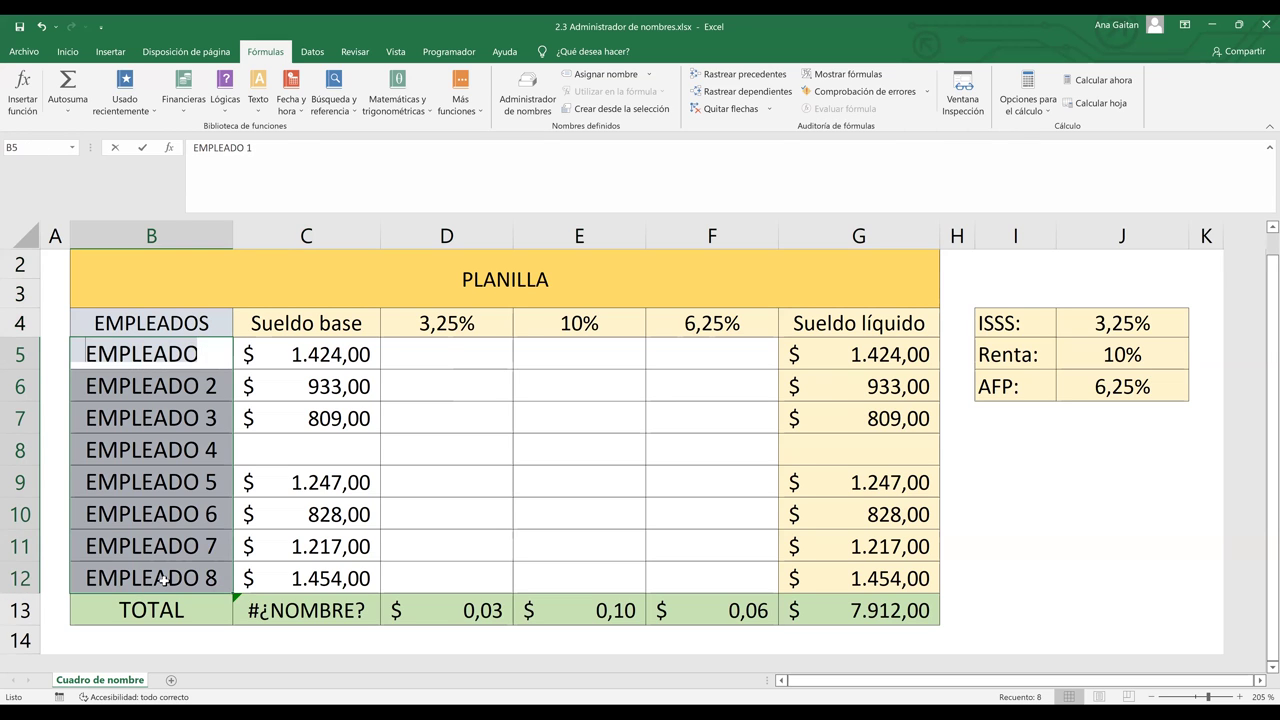
pyautogui.press('BackSpace')
pyautogui.press('BackSpace')
pyautogui.hotkey('ctrl', 'z')
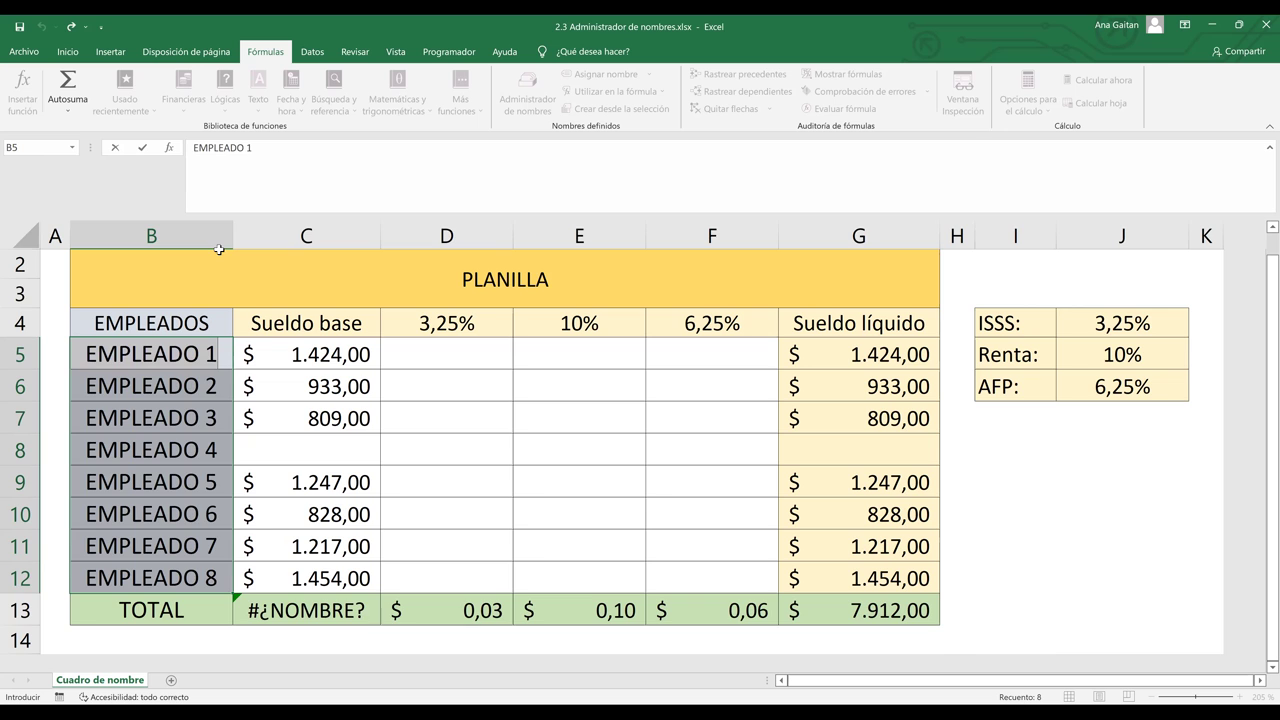
pyautogui.click(278, 300)
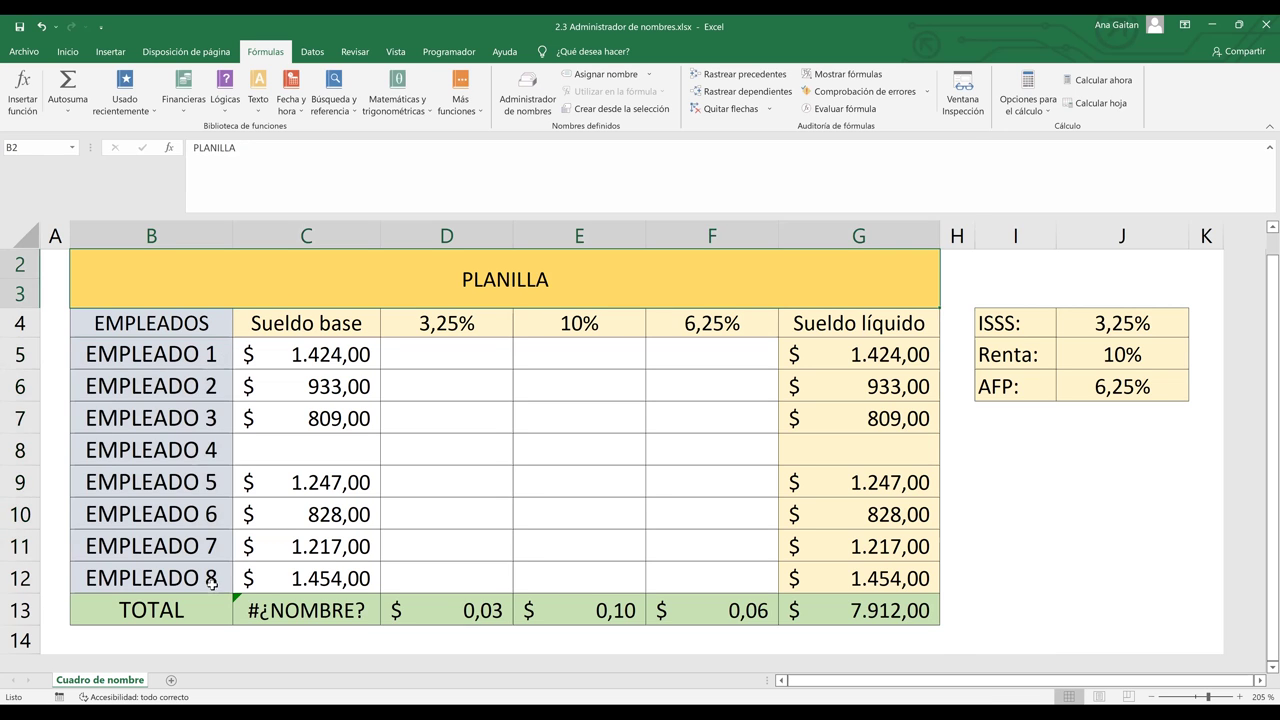
# Name the employee range B5:B12 EMPLEADOS_2022, with an underscore before the year
pyautogui.moveTo(150, 354); pyautogui.dragTo(215, 580)
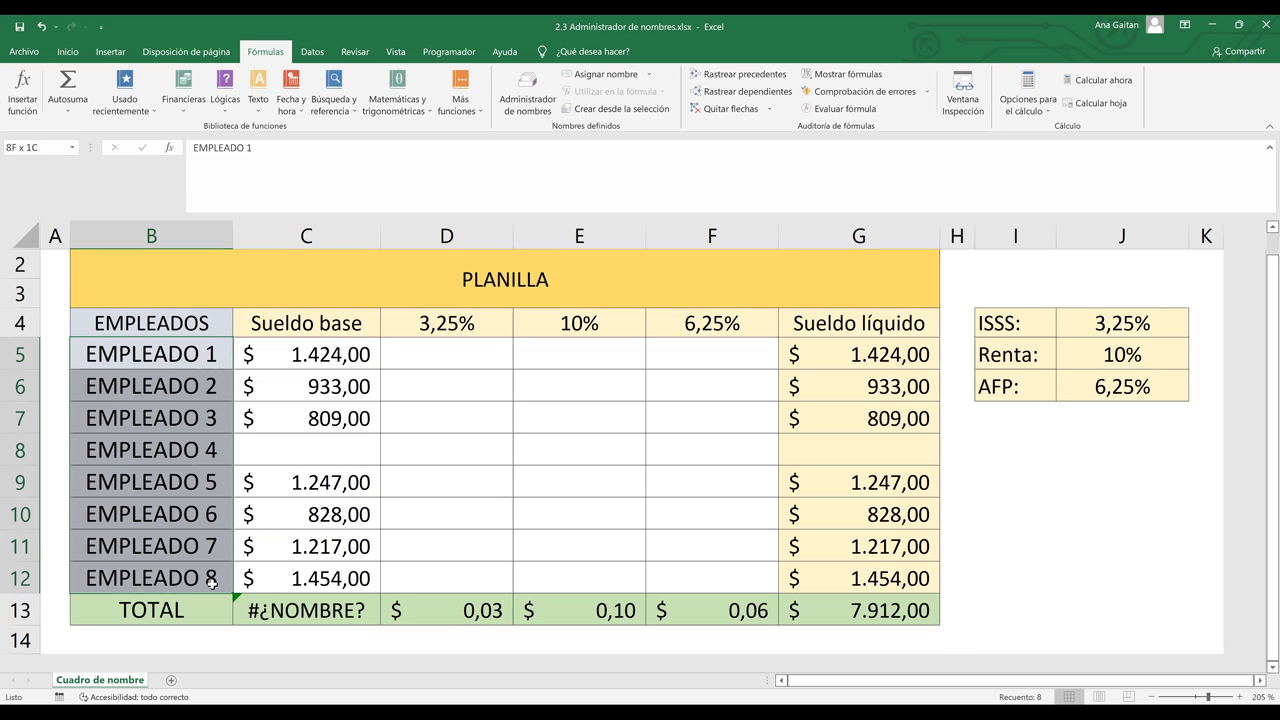
pyautogui.click(57, 144)
pyautogui.press('BackSpace')
pyautogui.write('EMPLEADO')
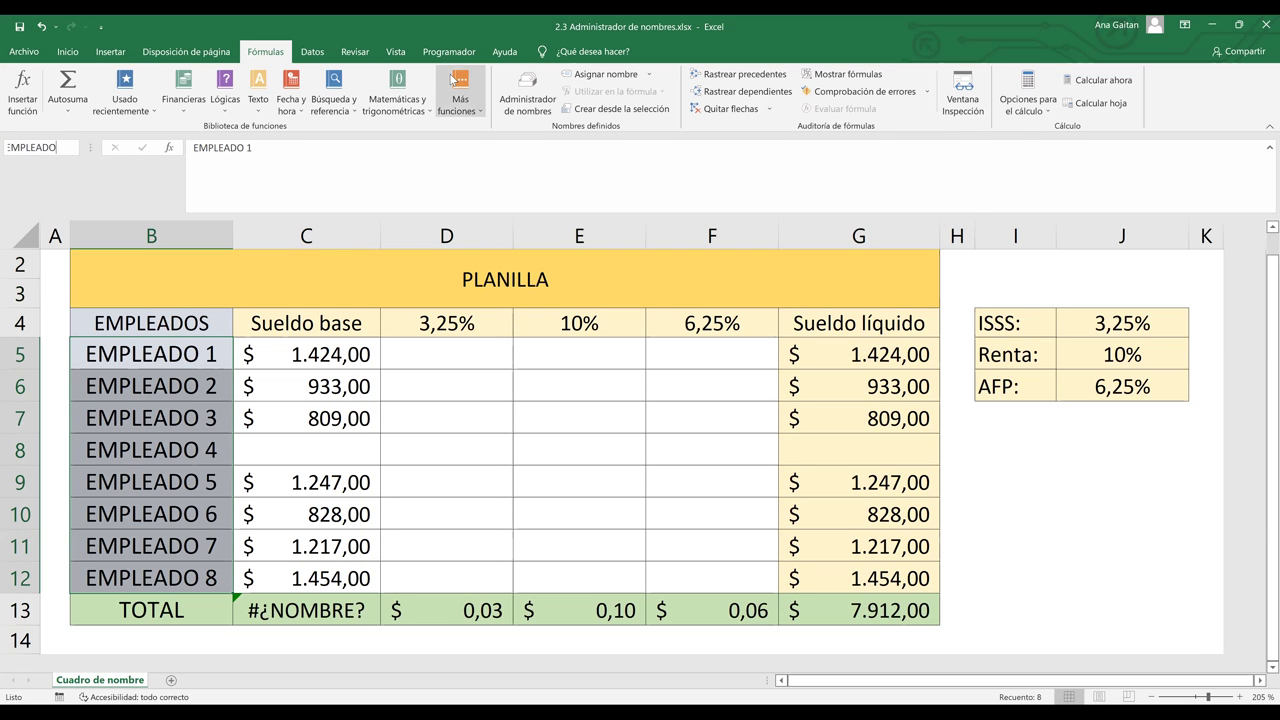
pyautogui.write('S_2022')
pyautogui.press('Return')
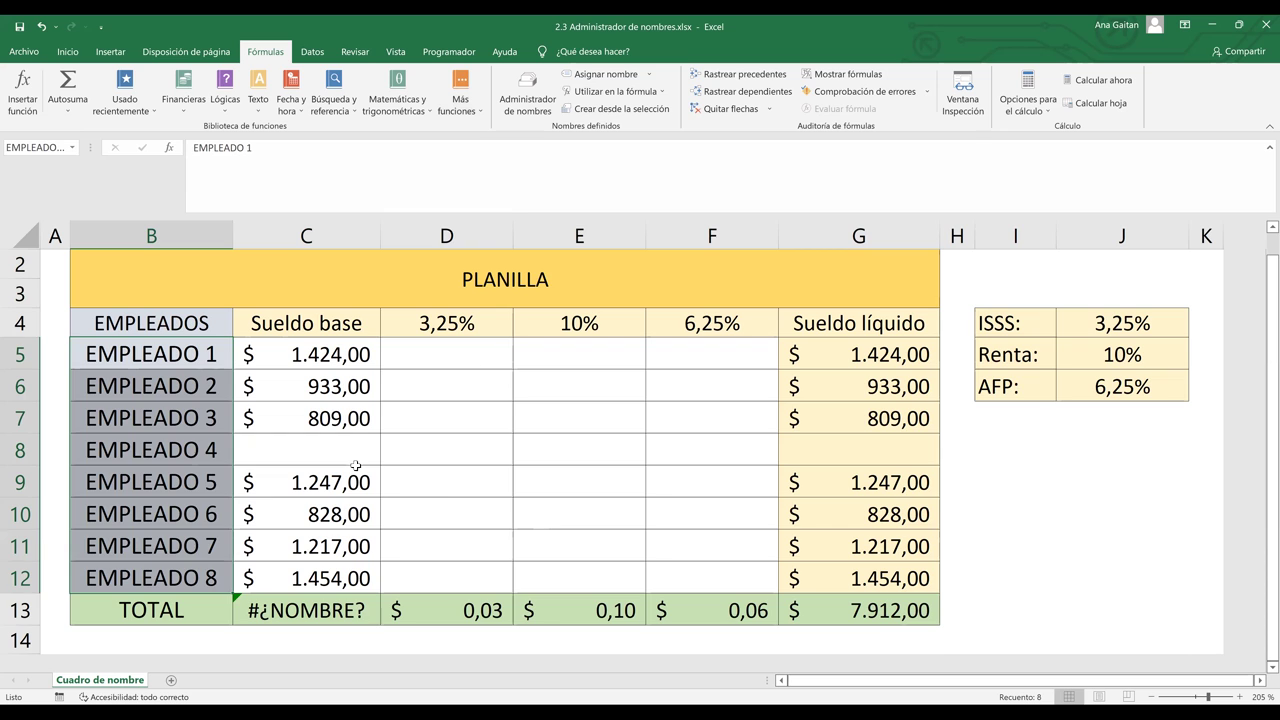
# Go from cell D10 to the named range EMPLEADOS_2022 to check which cells it covers
pyautogui.click(446, 513)
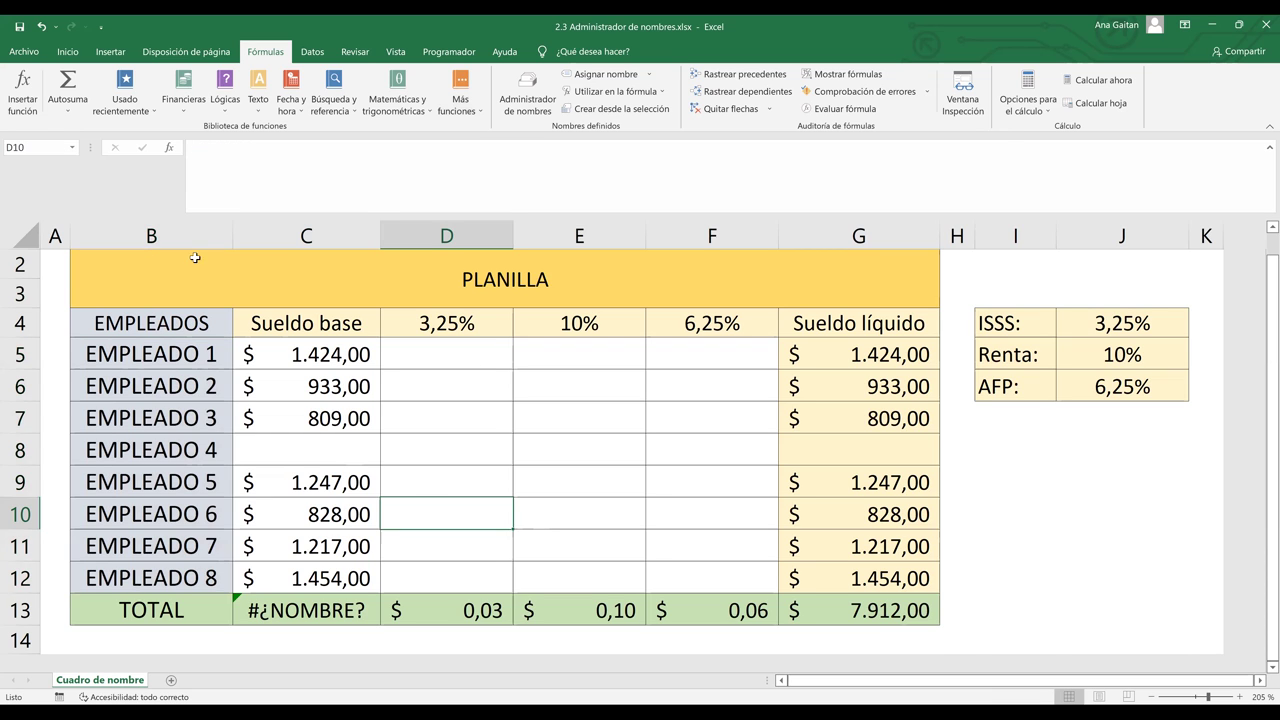
pyautogui.click(73, 148)
pyautogui.click(40, 163)
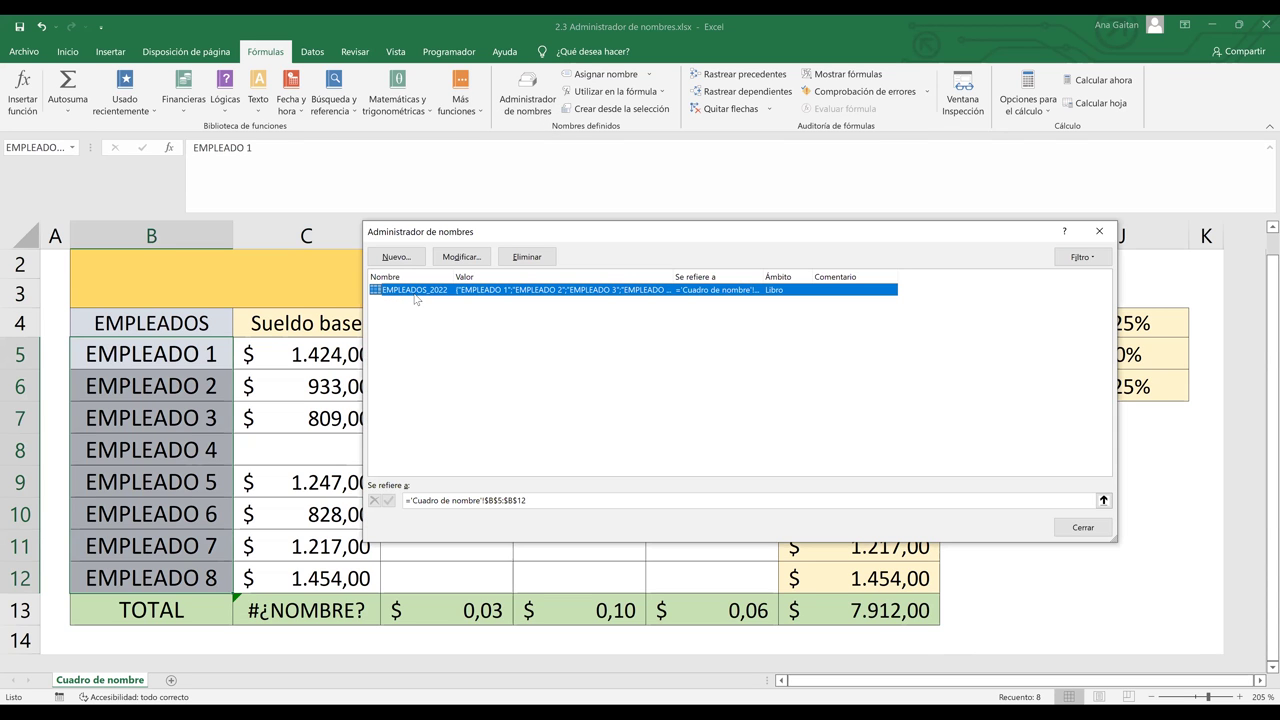
# Try to name the base salary range C5:C12 SUELDO-BASE, with a hyphen between the words
pyautogui.click(1099, 231)
pyautogui.click(363, 440)
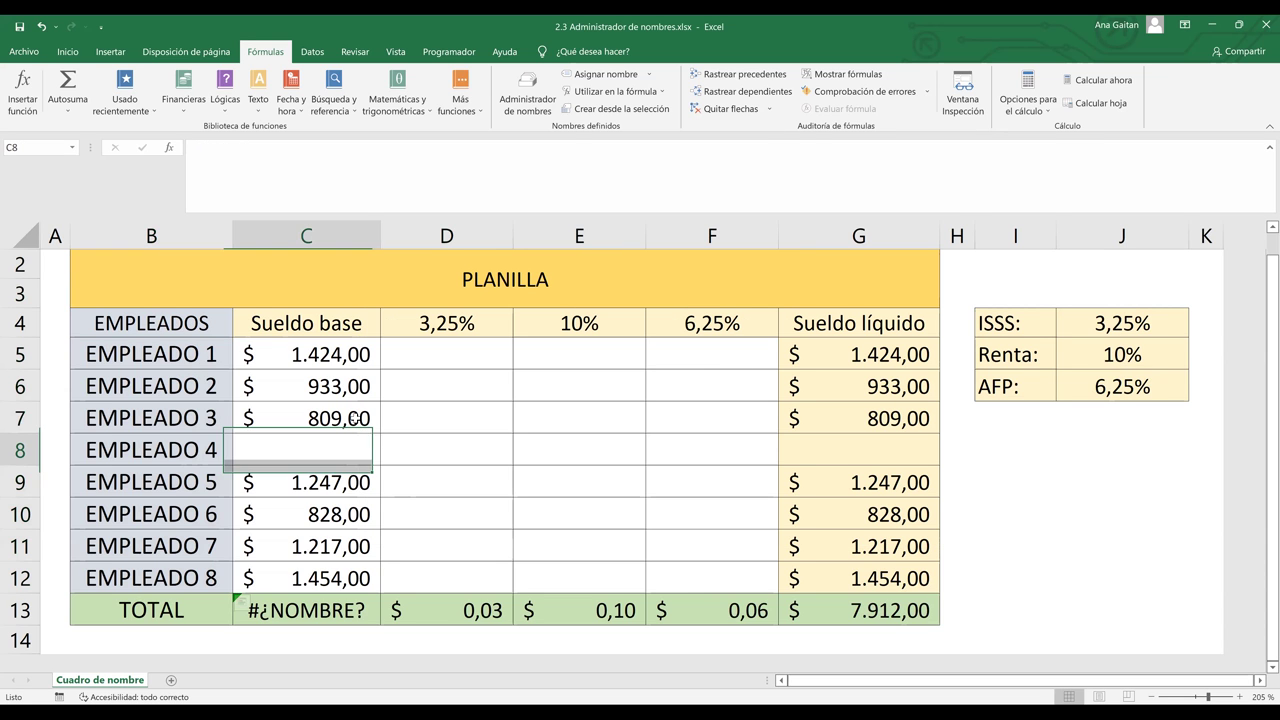
pyautogui.click(330, 344)
pyautogui.moveTo(323, 468); pyautogui.dragTo(325, 566)
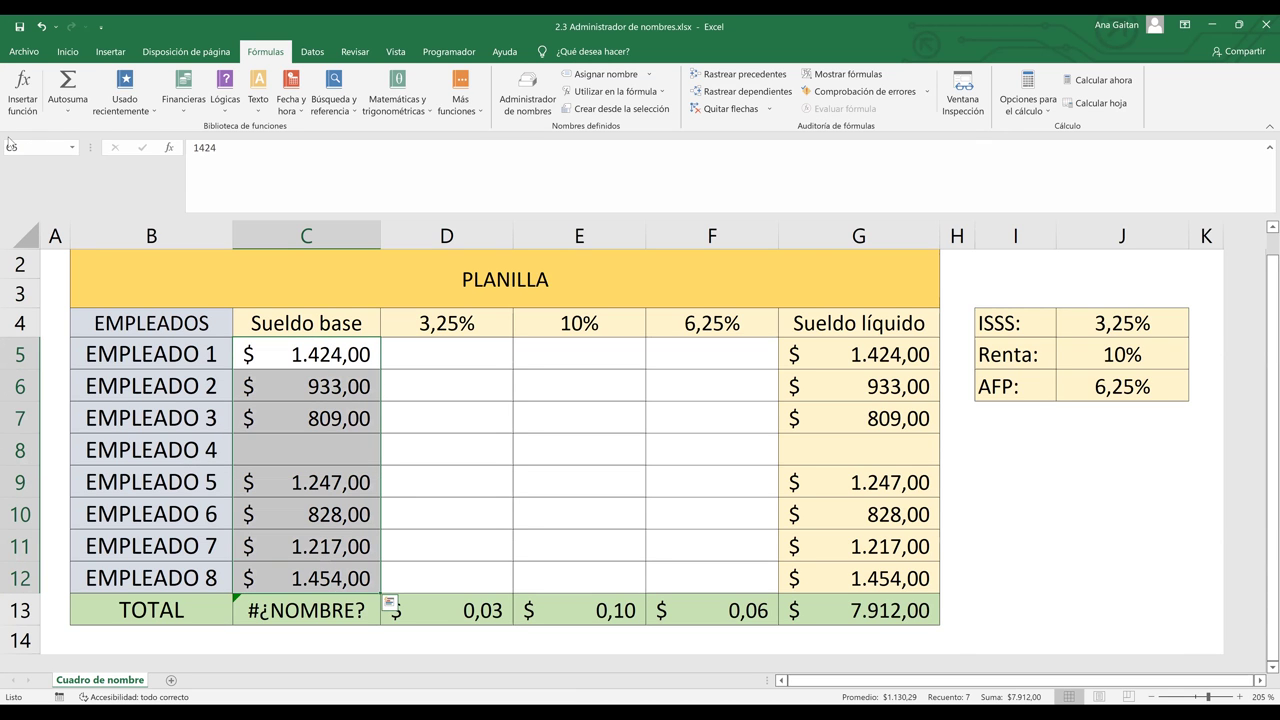
pyautogui.click(20, 147)
pyautogui.write('s')
pyautogui.press('BackSpace')
pyautogui.write('SUEL')
pyautogui.write('DO')
pyautogui.write('-')
pyautogui.write('BASE')
pyautogui.press('Return')
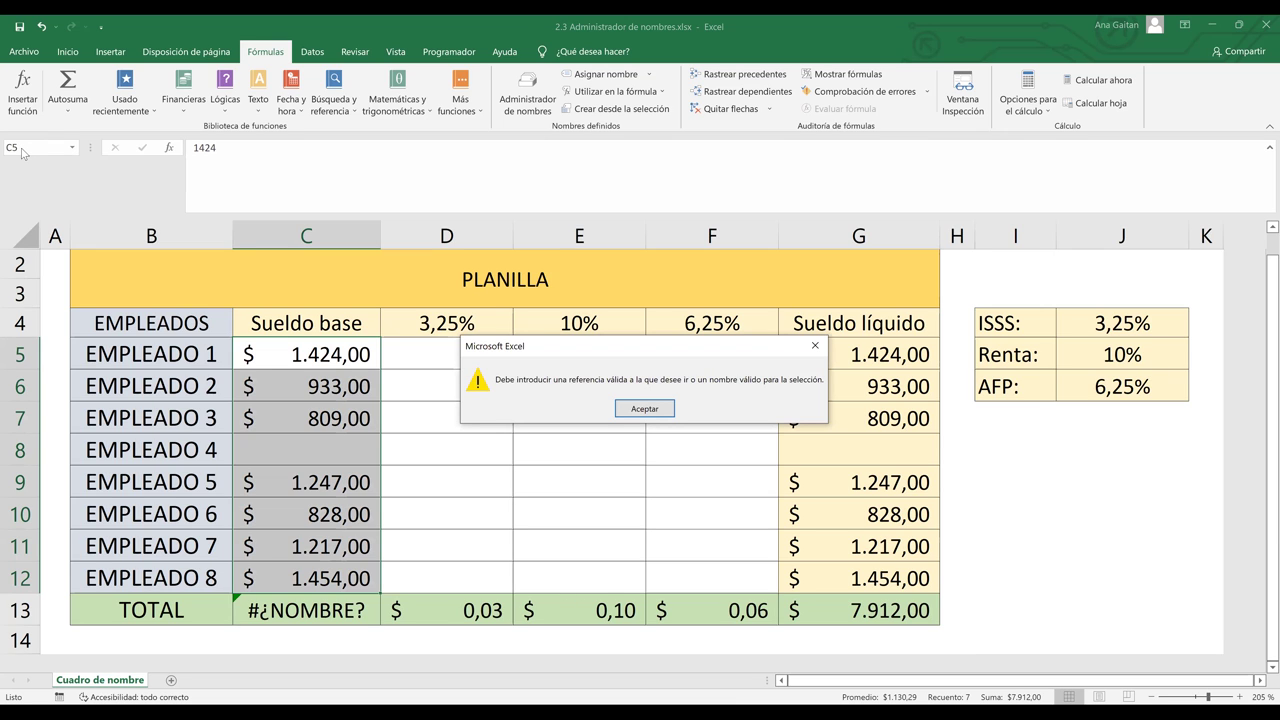
pyautogui.press('Return')
# Name the base salary range C5:C12 suelobase, in lowercase and without any separator
pyautogui.moveTo(322, 362); pyautogui.dragTo(337, 584)
pyautogui.click(52, 150)
pyautogui.write('S')
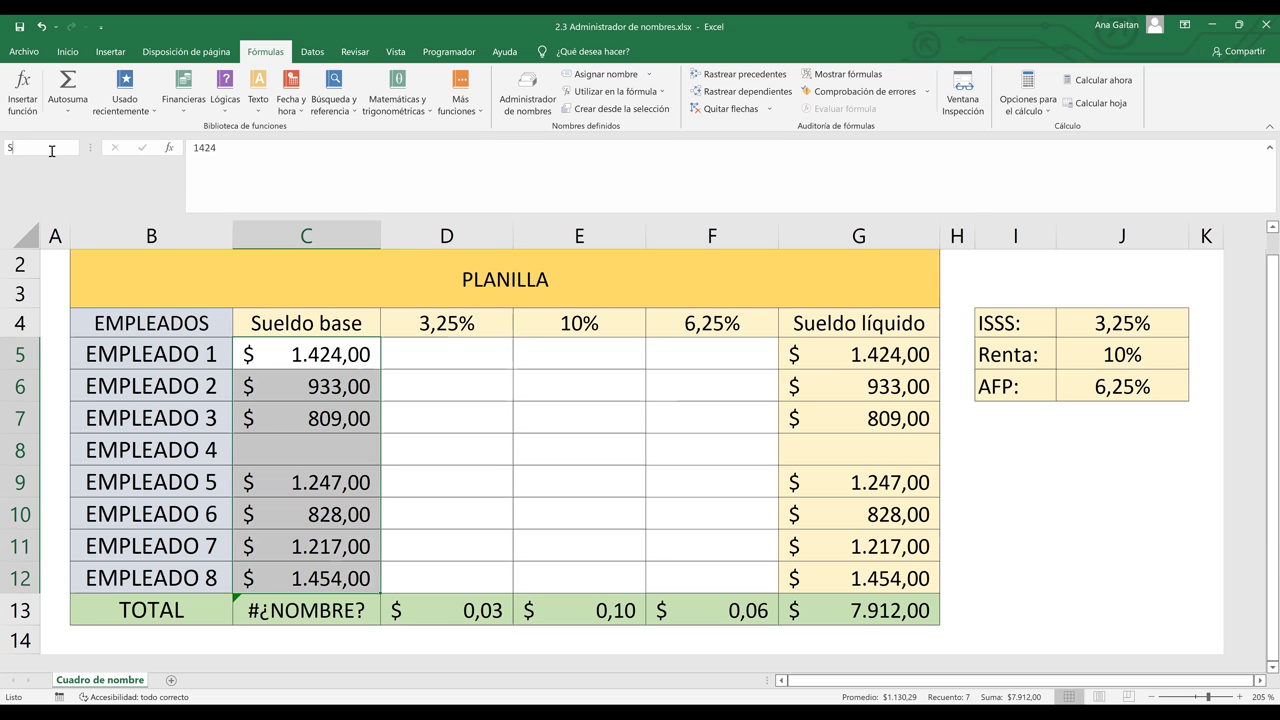
pyautogui.write('UELO')
pyautogui.press('BackSpace')
pyautogui.press('BackSpace')
pyautogui.press('BackSpace')
pyautogui.press('BackSpace')
pyautogui.press('BackSpace')
pyautogui.write('suelobase')
pyautogui.press('Return')
pyautogui.click(452, 470)
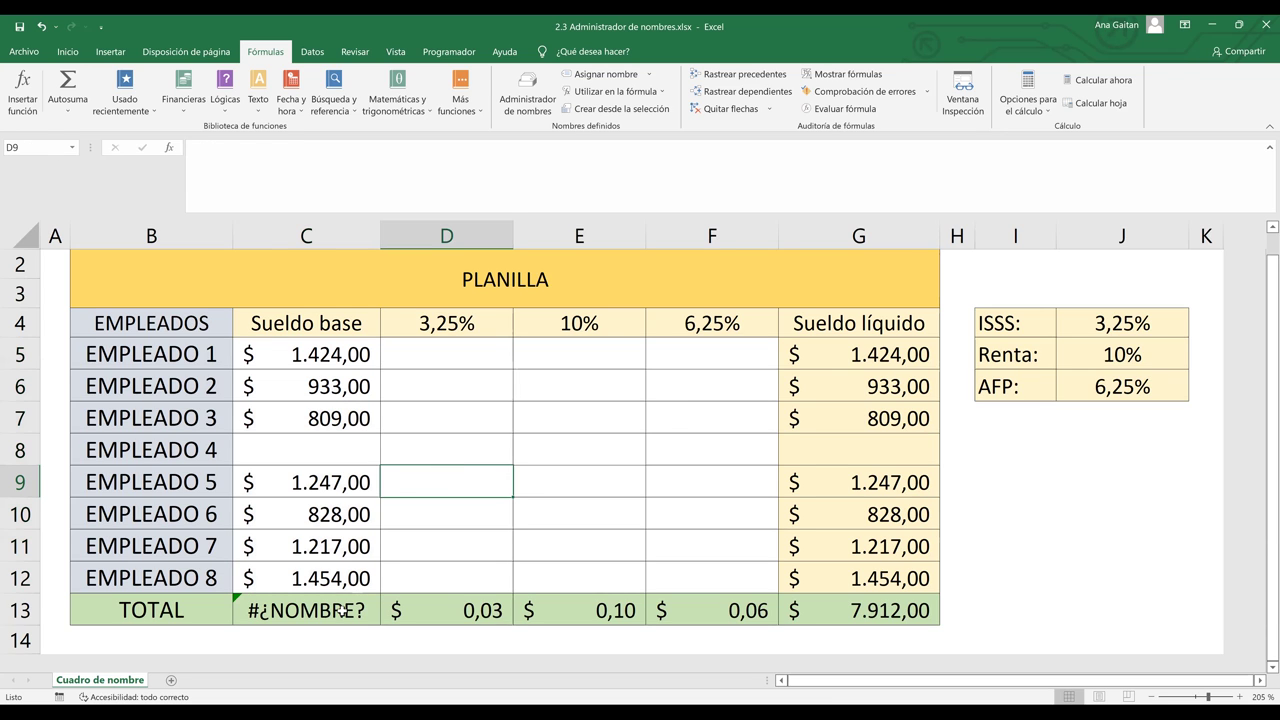
# Compare the name used in the C13 total formula with the name assigned to the base salary range C5:C12
pyautogui.click(341, 611)
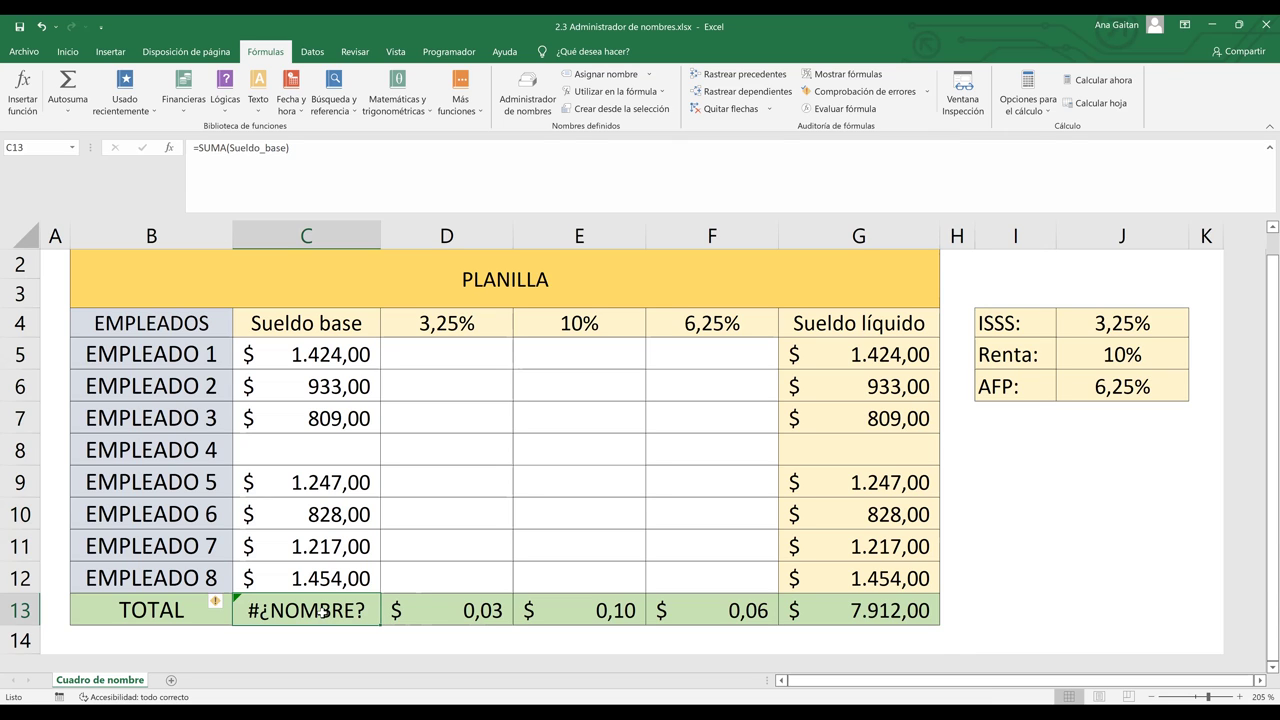
pyautogui.click(426, 550)
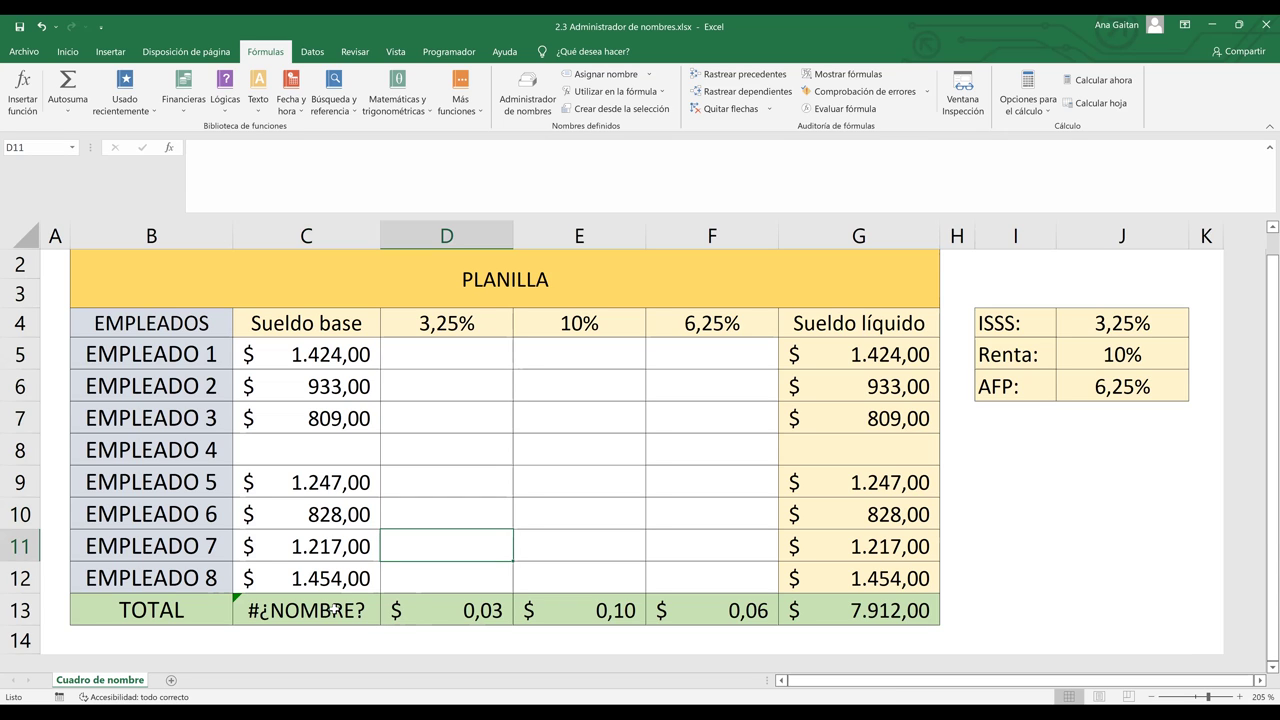
pyautogui.click(426, 350)
pyautogui.click(321, 354)
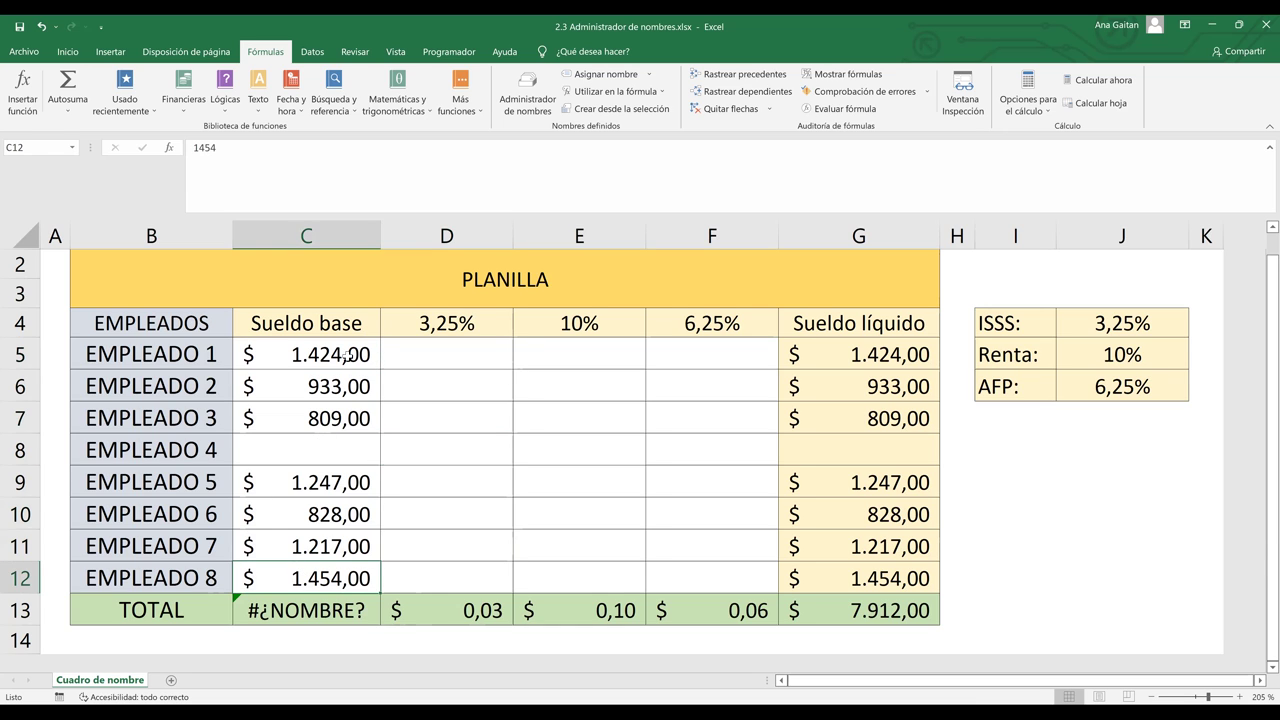
pyautogui.moveTo(348, 354); pyautogui.dragTo(340, 578)
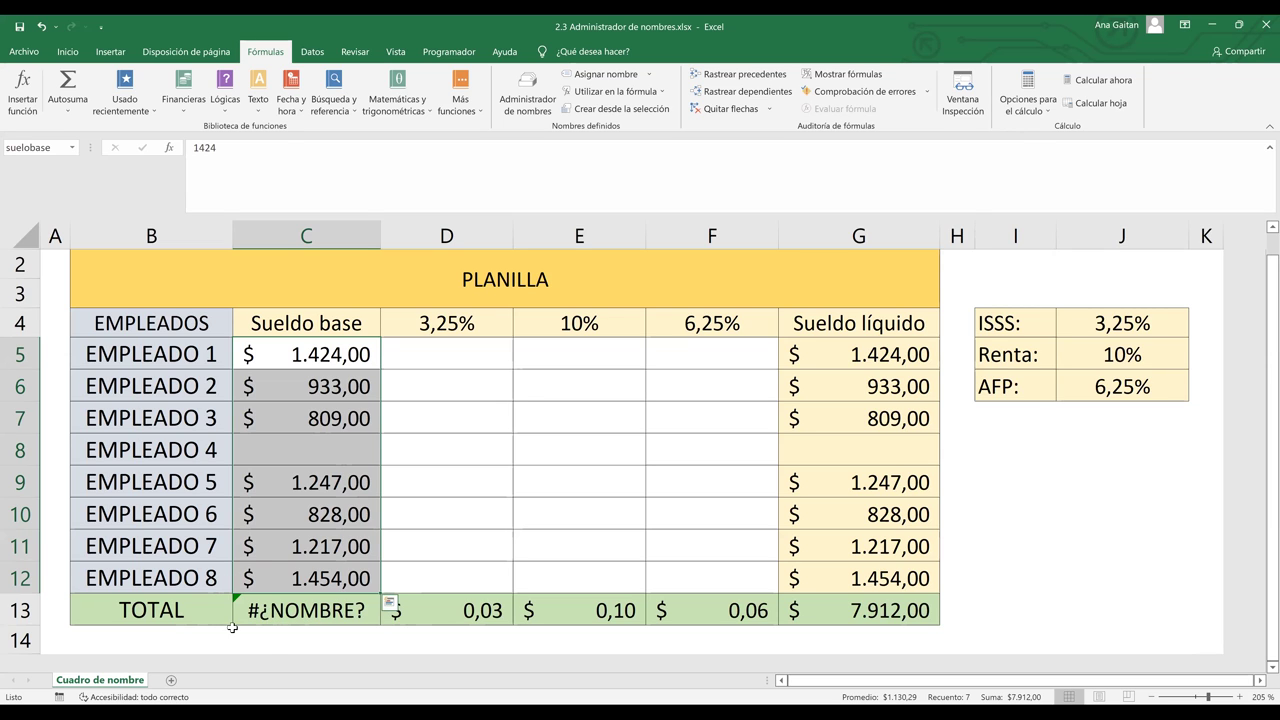
pyautogui.click(281, 616)
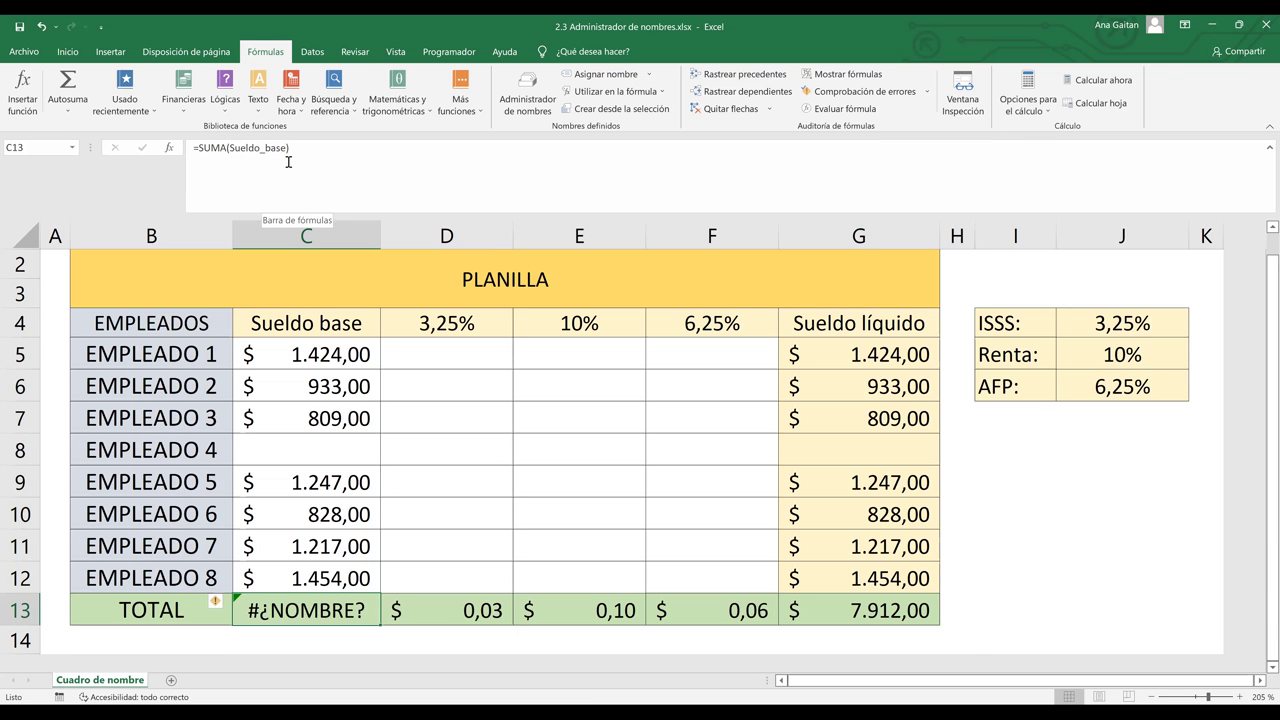
pyautogui.click(350, 421)
pyautogui.moveTo(328, 345); pyautogui.dragTo(328, 572)
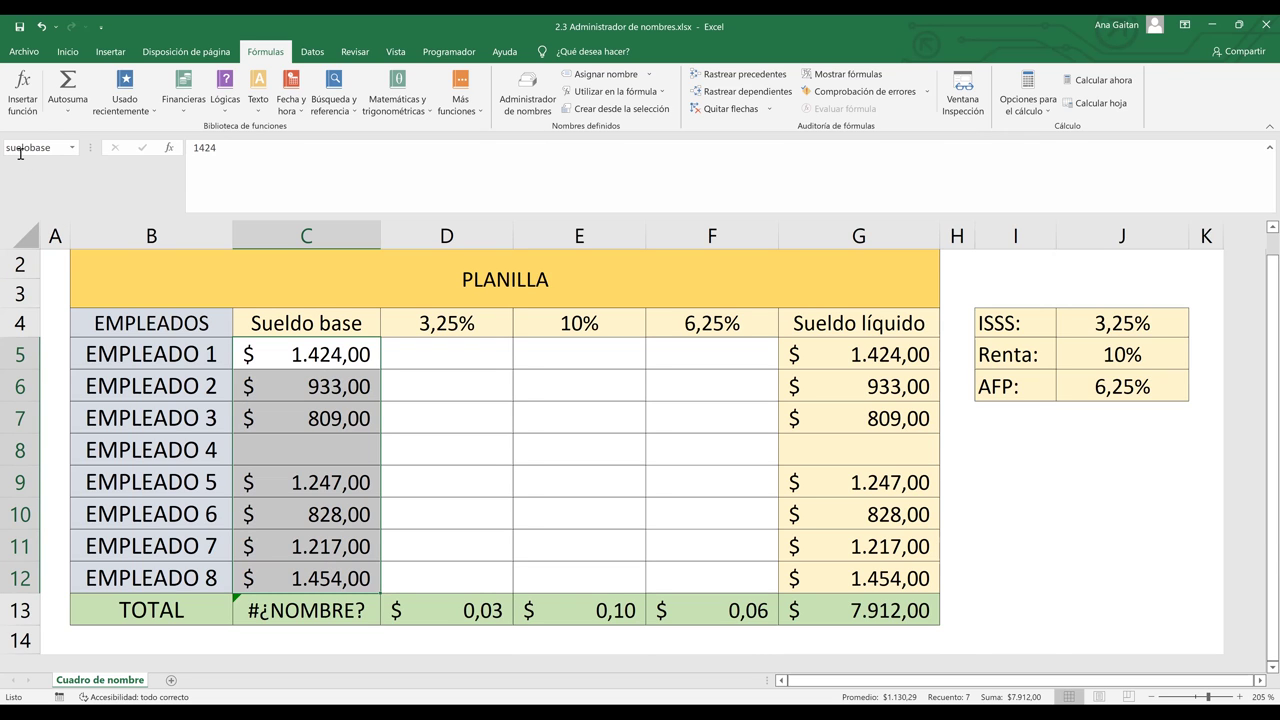
pyautogui.click(563, 386)
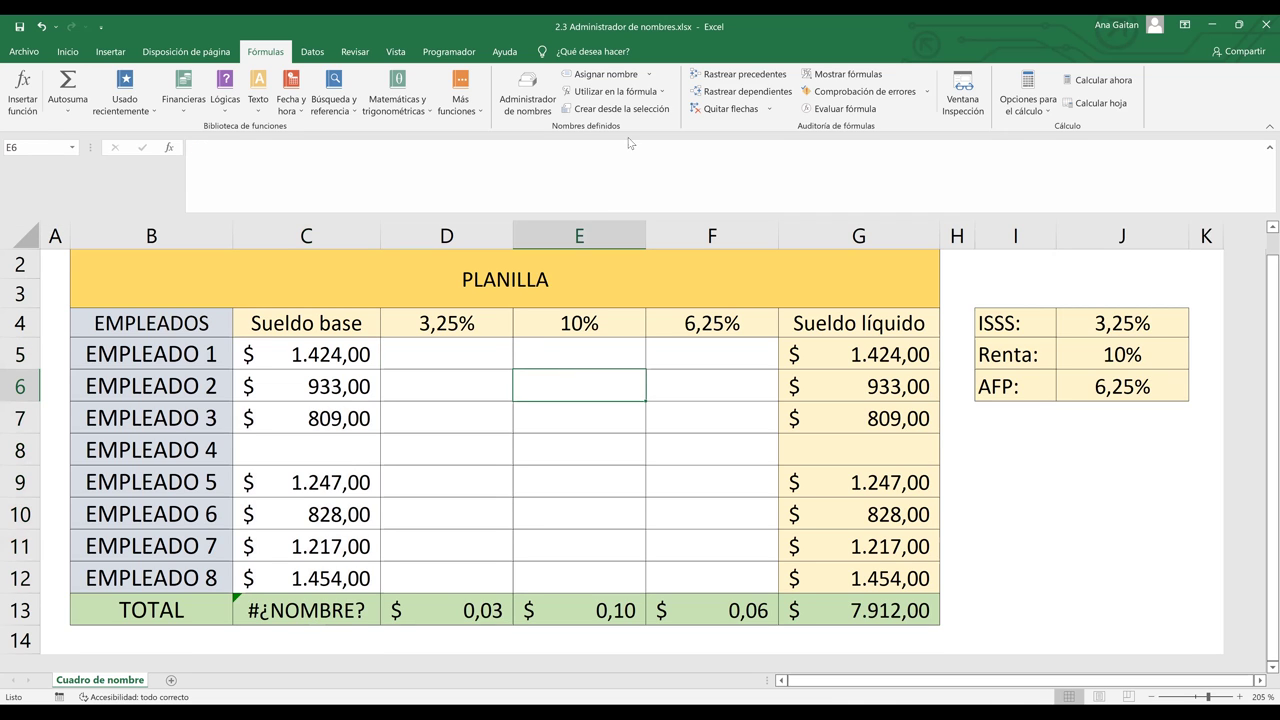
# Rename the defined name suelobase as sueldobase and leave the name manager
pyautogui.click(533, 99)
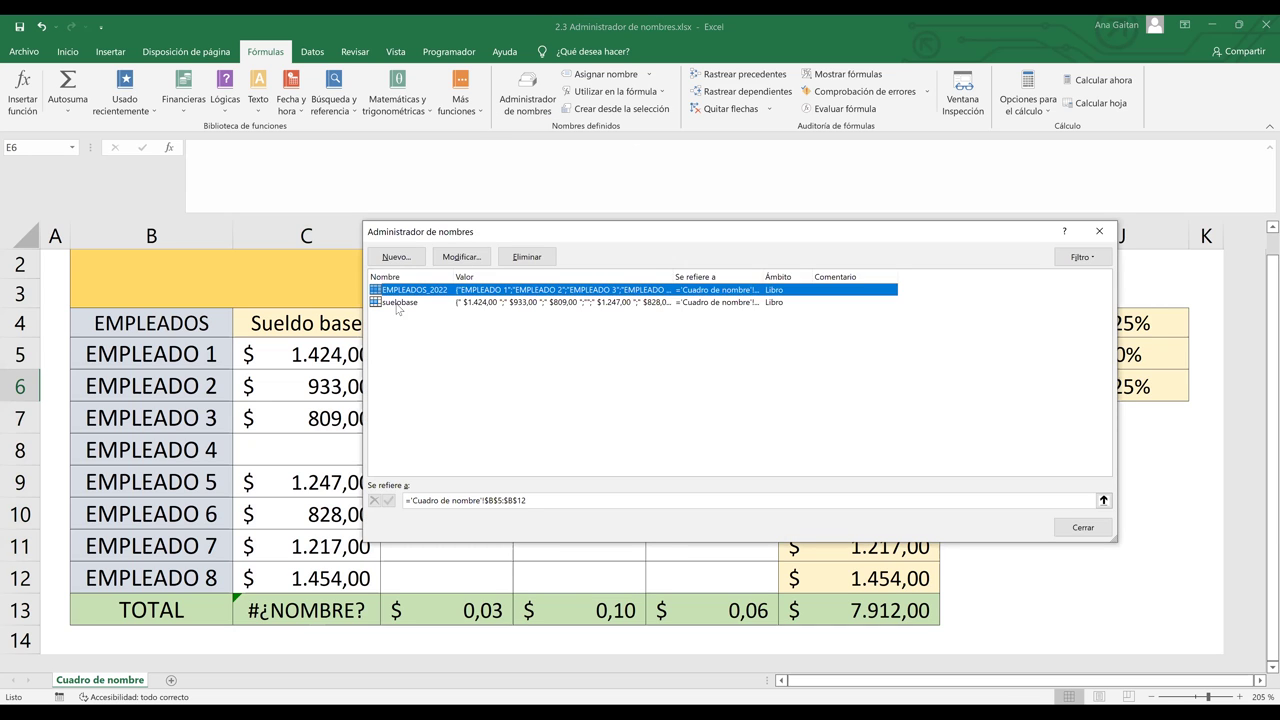
pyautogui.click(396, 304)
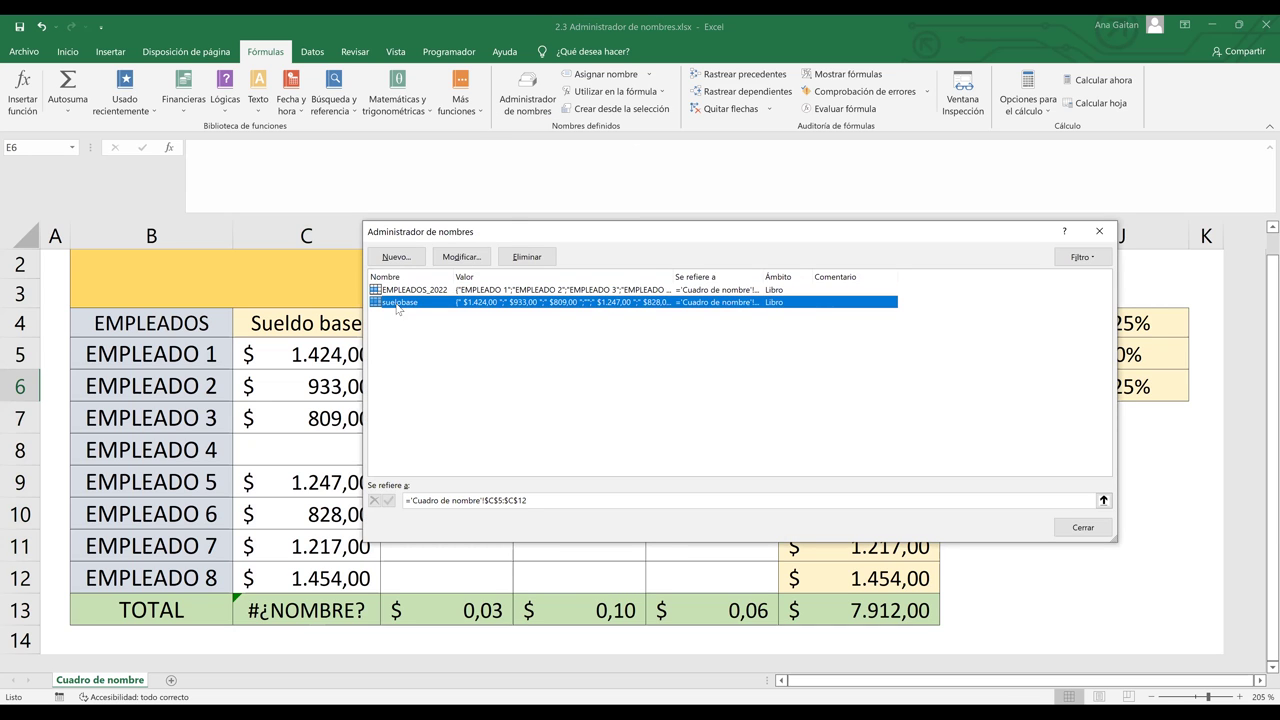
pyautogui.click(463, 257)
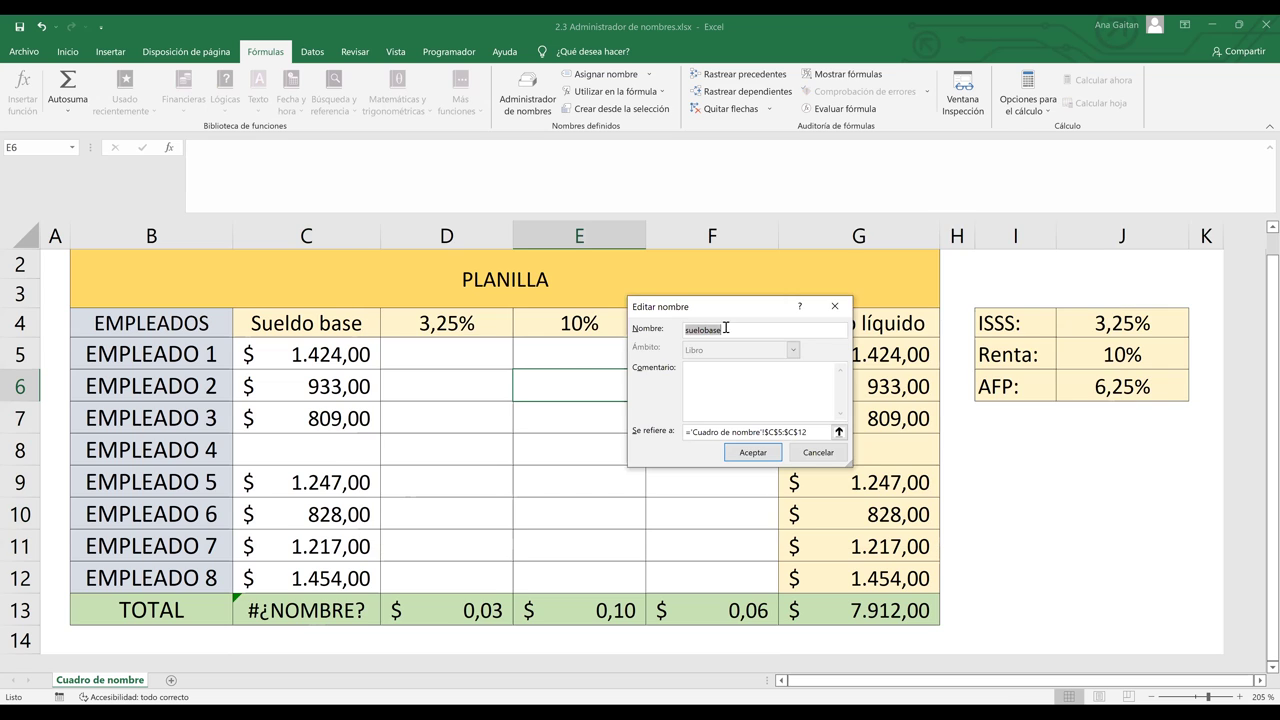
pyautogui.click(720, 330)
pyautogui.click(701, 332)
pyautogui.write('d')
pyautogui.click(753, 453)
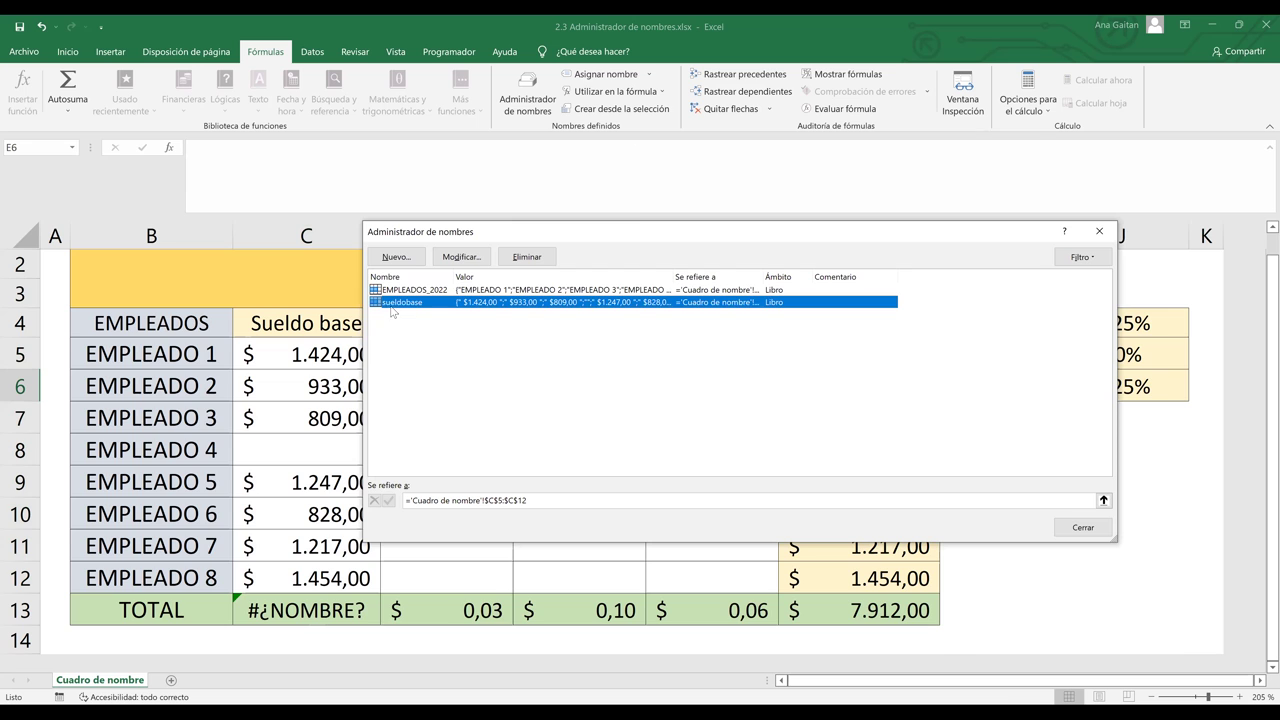
pyautogui.moveTo(1088, 524); pyautogui.dragTo(506, 480)
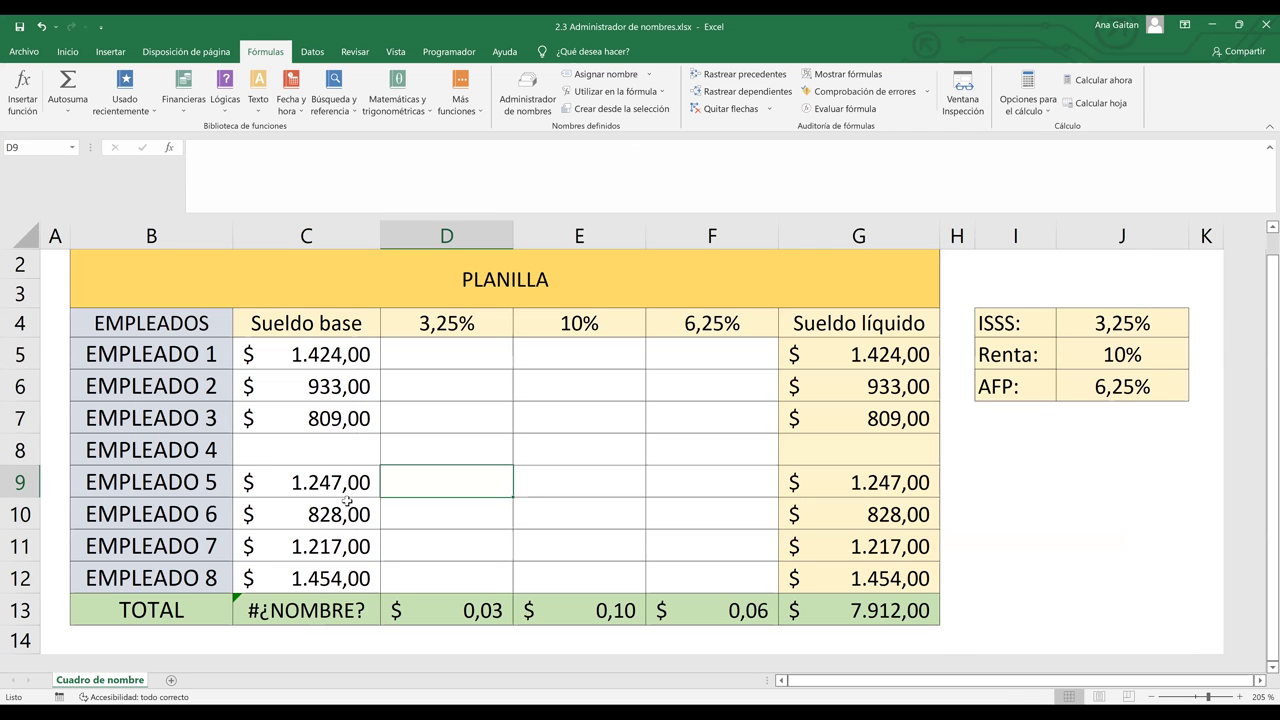
# Correct the base salary total in C13 to =SUMA(sueldobase)
pyautogui.click(336, 602)
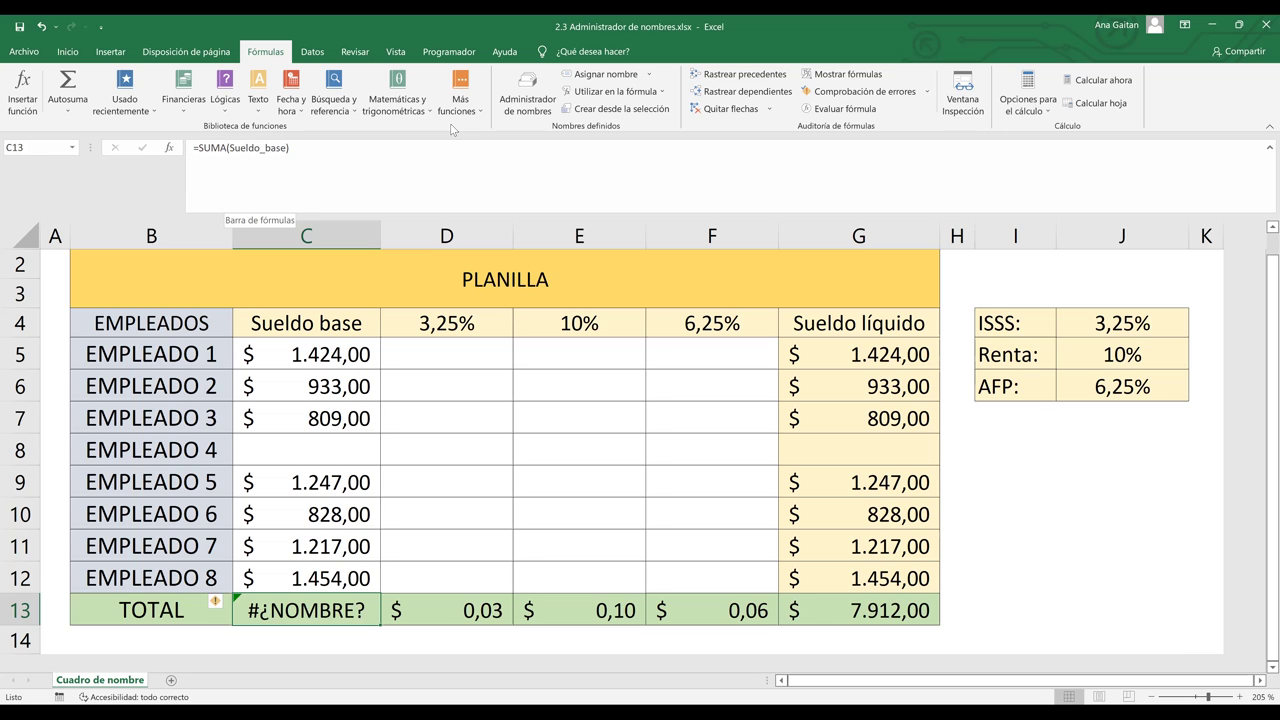
pyautogui.press('F2')
pyautogui.press('BackSpace')
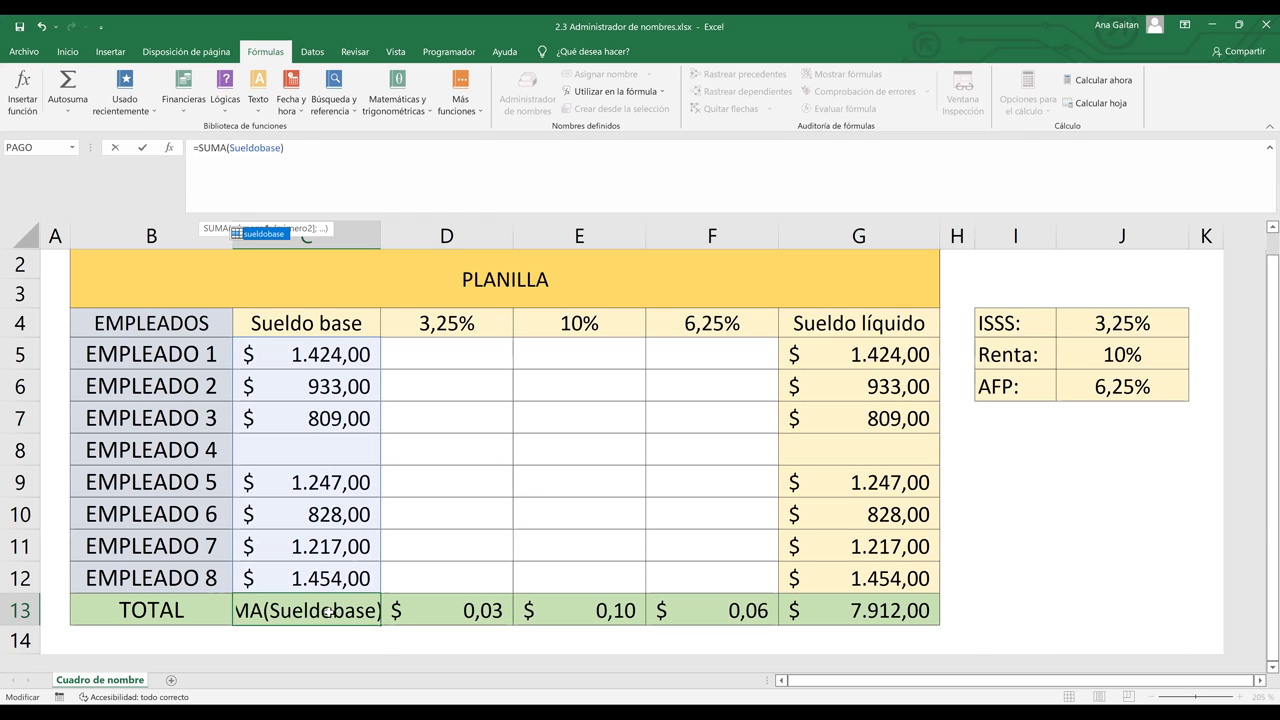
pyautogui.press('Return')
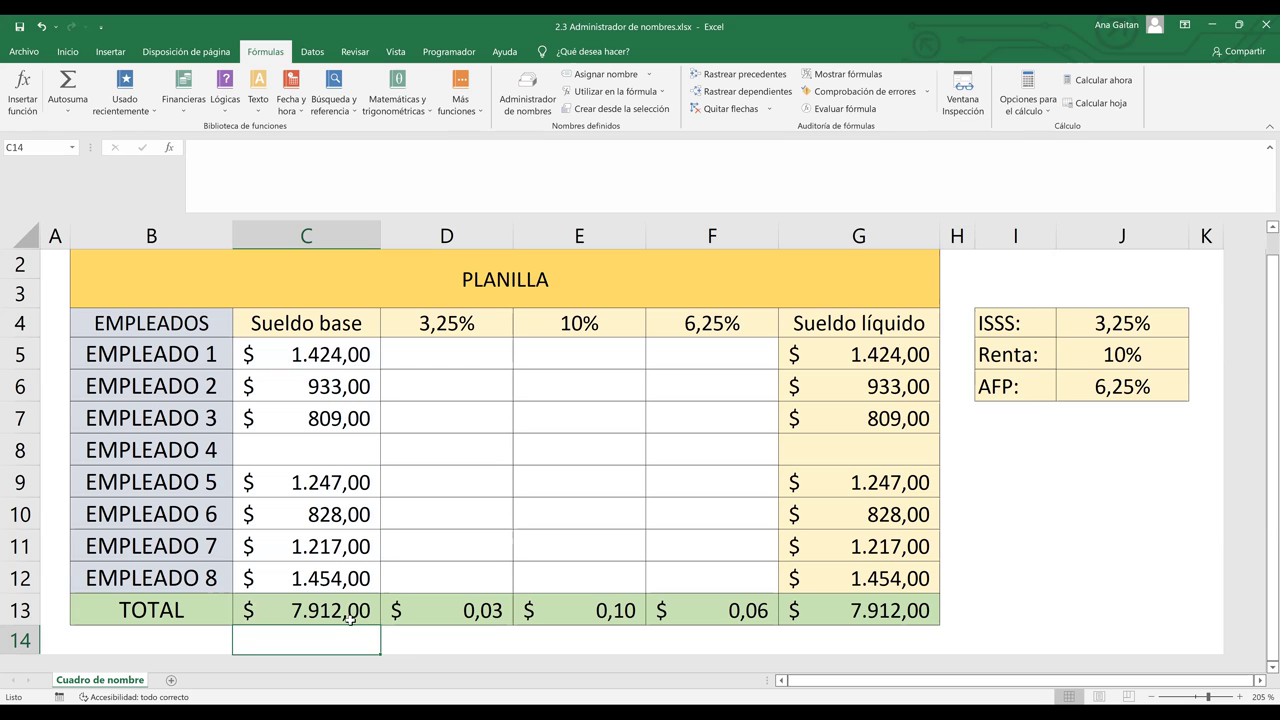
# Enter 6 as the base salary of EMPLEADO 4 in C8
pyautogui.click(293, 452)
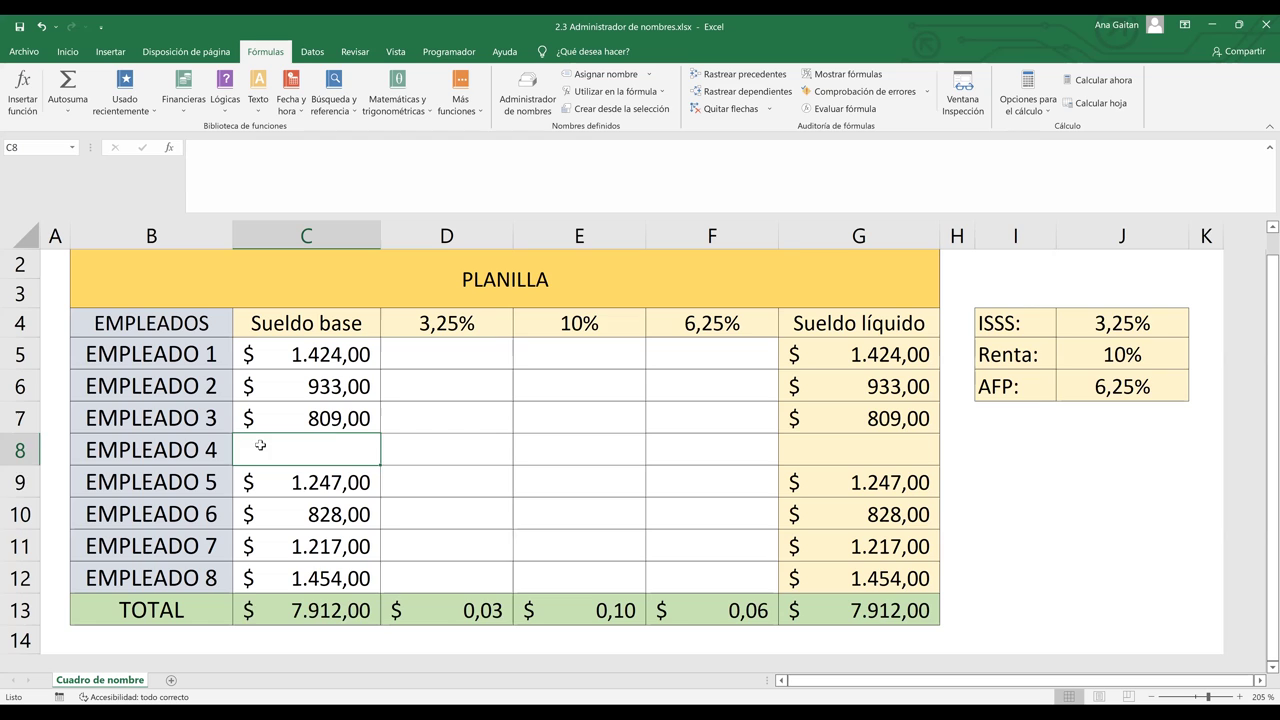
pyautogui.write('6')
pyautogui.press('Return')
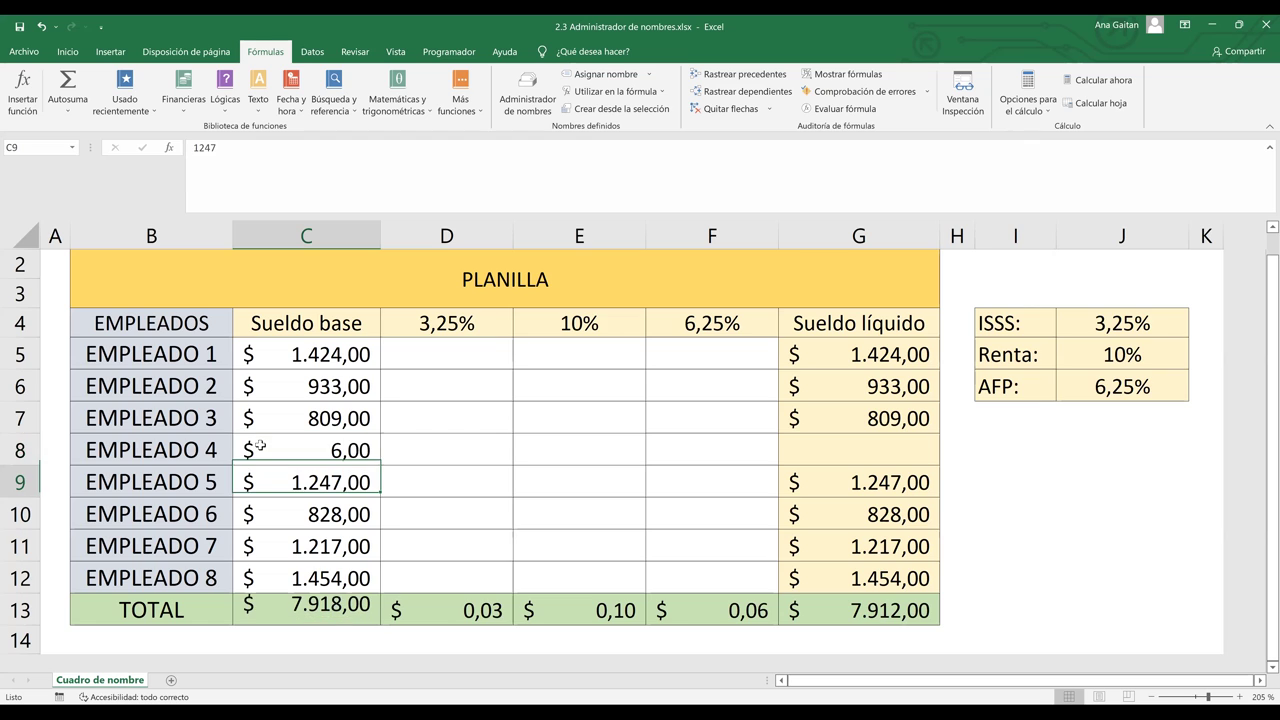
# Replace the base salary of EMPLEADO 4 in C8 with 100
pyautogui.click(353, 451)
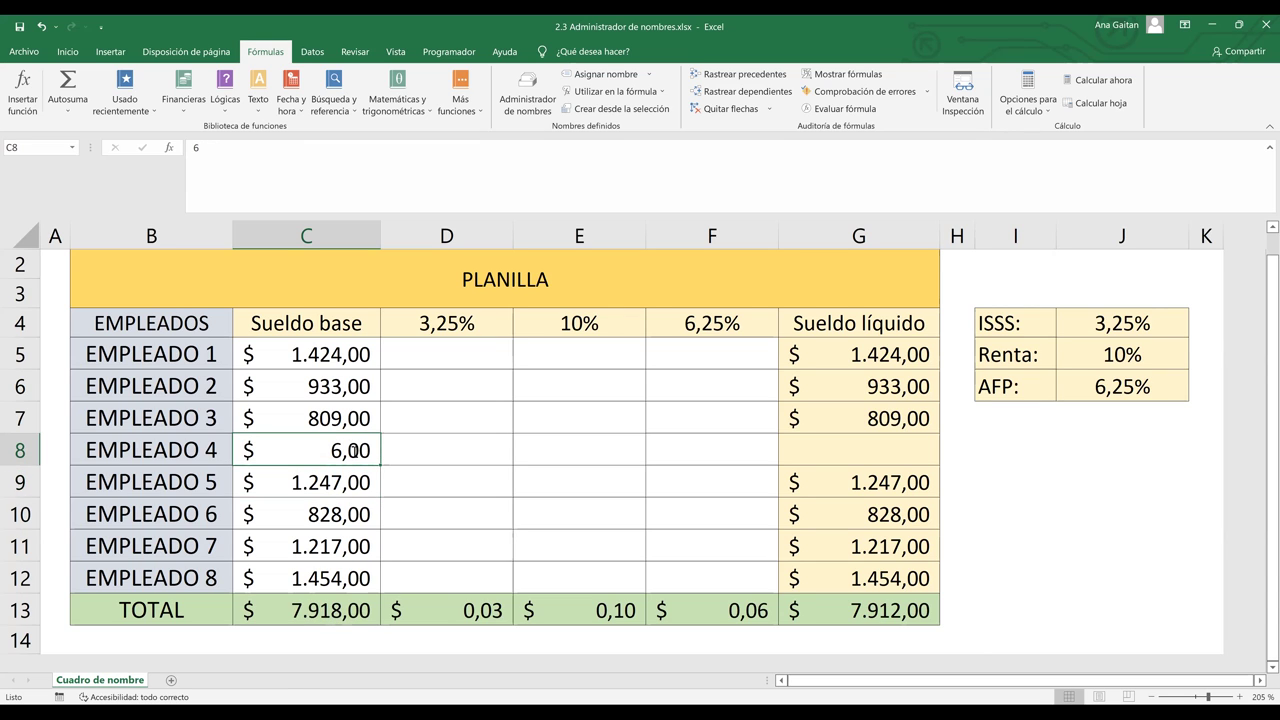
pyautogui.press('BackSpace')
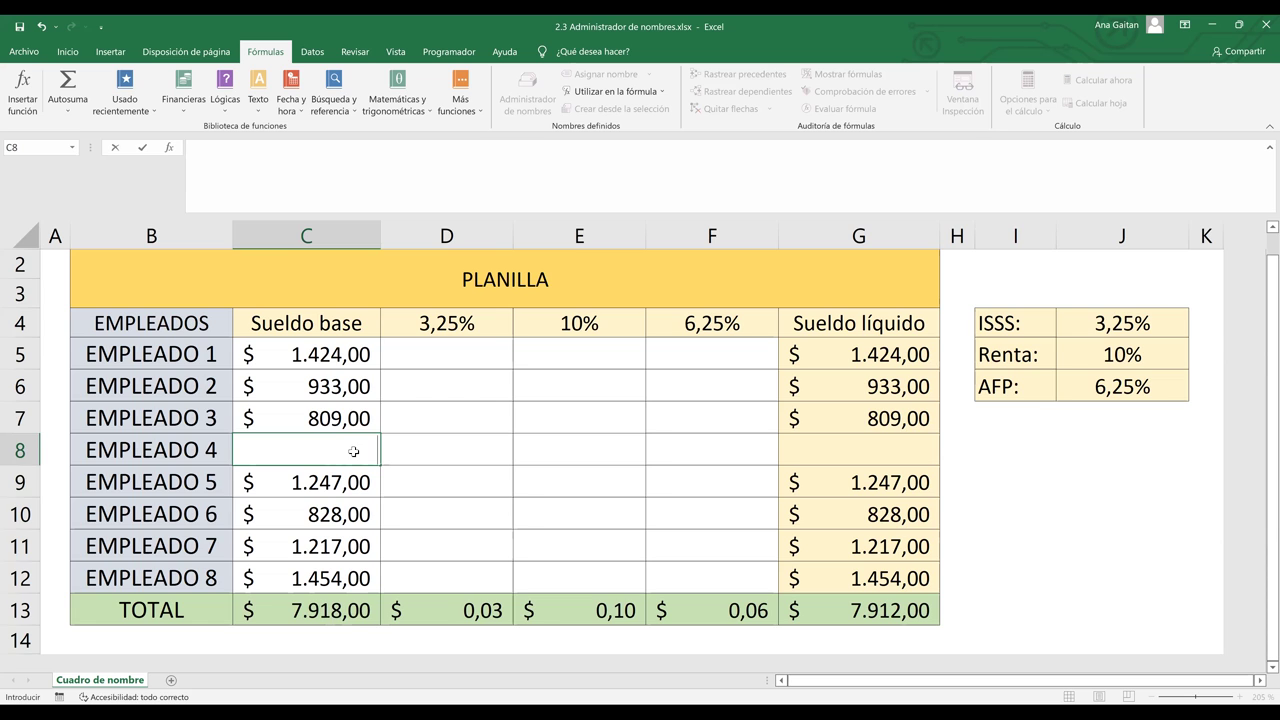
pyautogui.write('100')
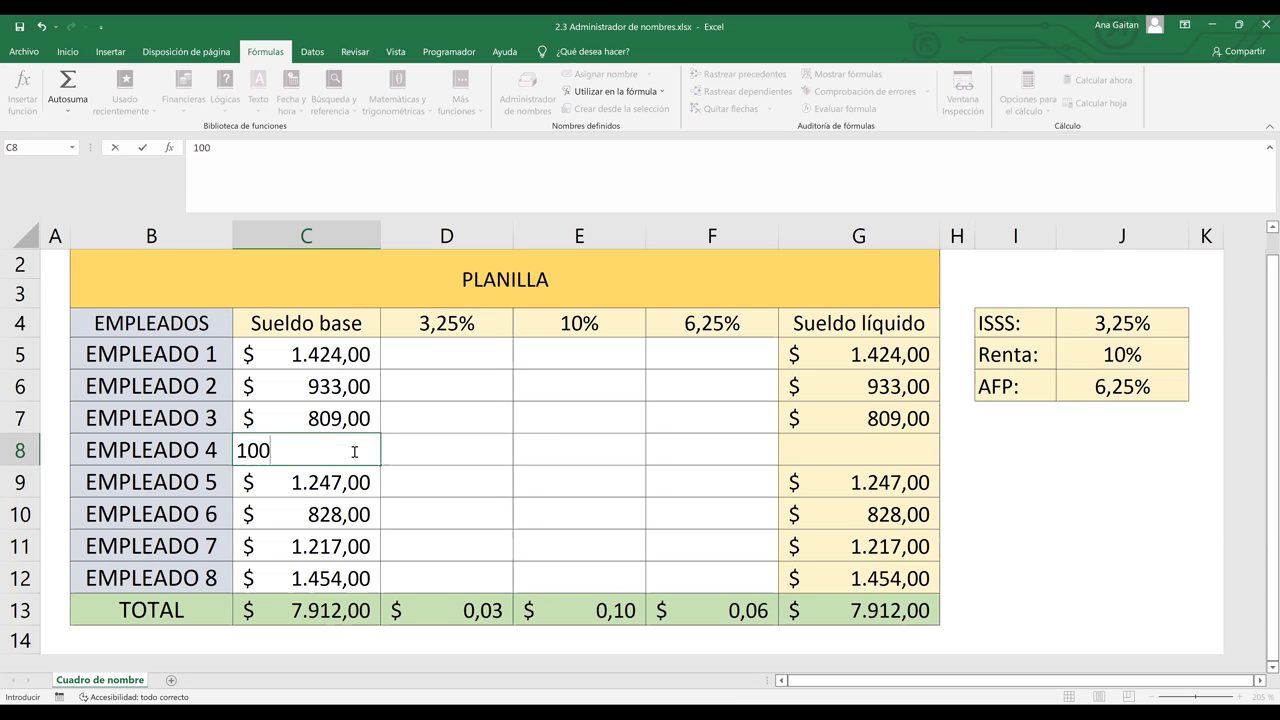
pyautogui.press('Return')
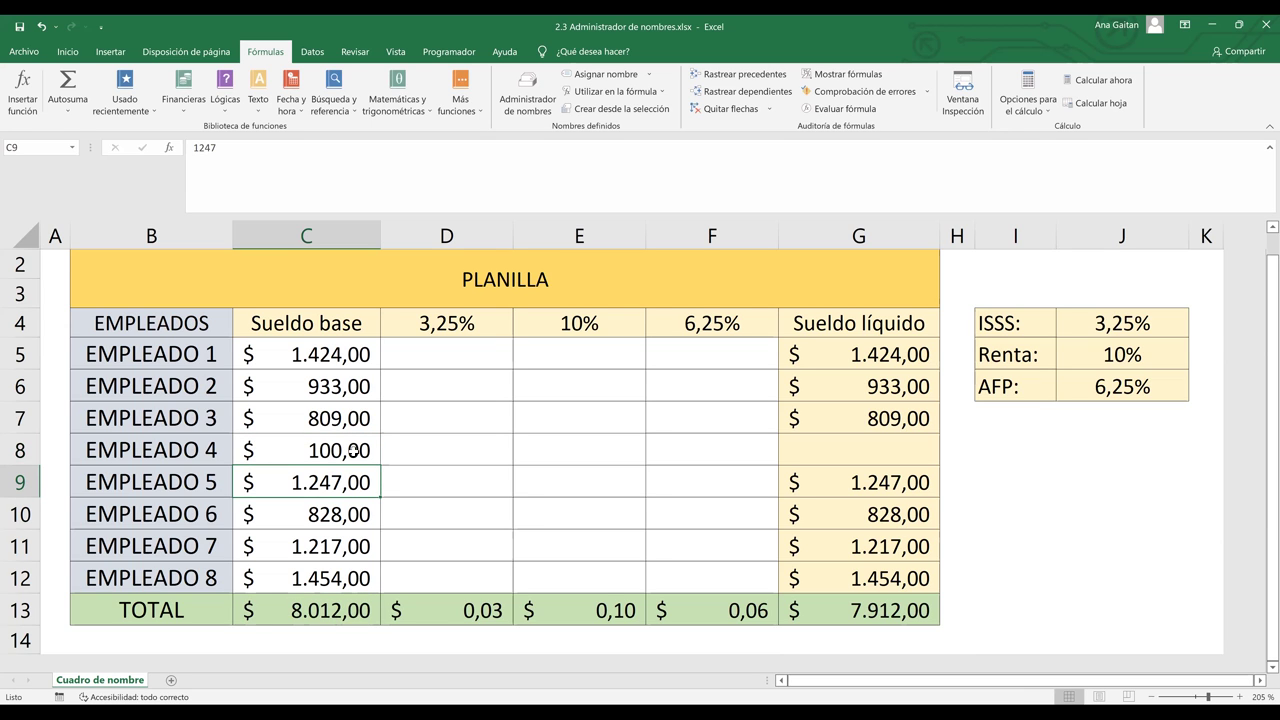
# Examine the C13 total formula and the cells that its name sueldobase refers to, leaving the formula as is
pyautogui.click(318, 604)
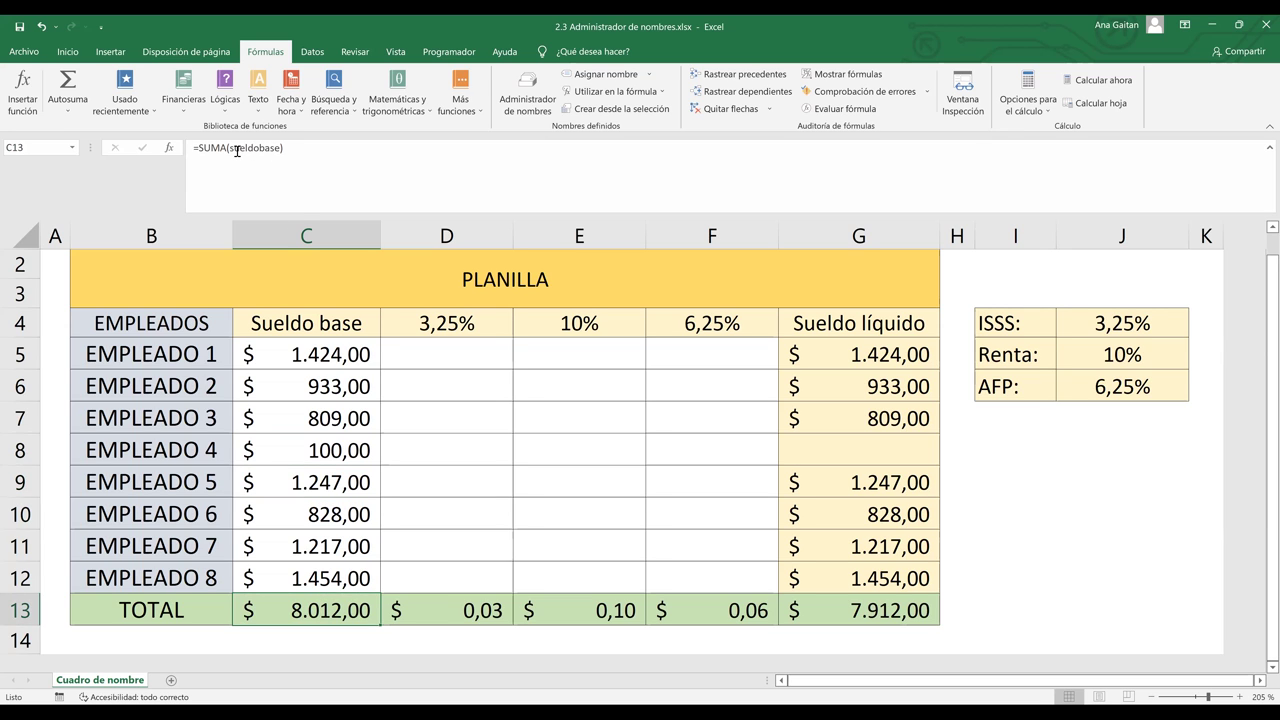
pyautogui.click(271, 151)
pyautogui.doubleClick(272, 152)
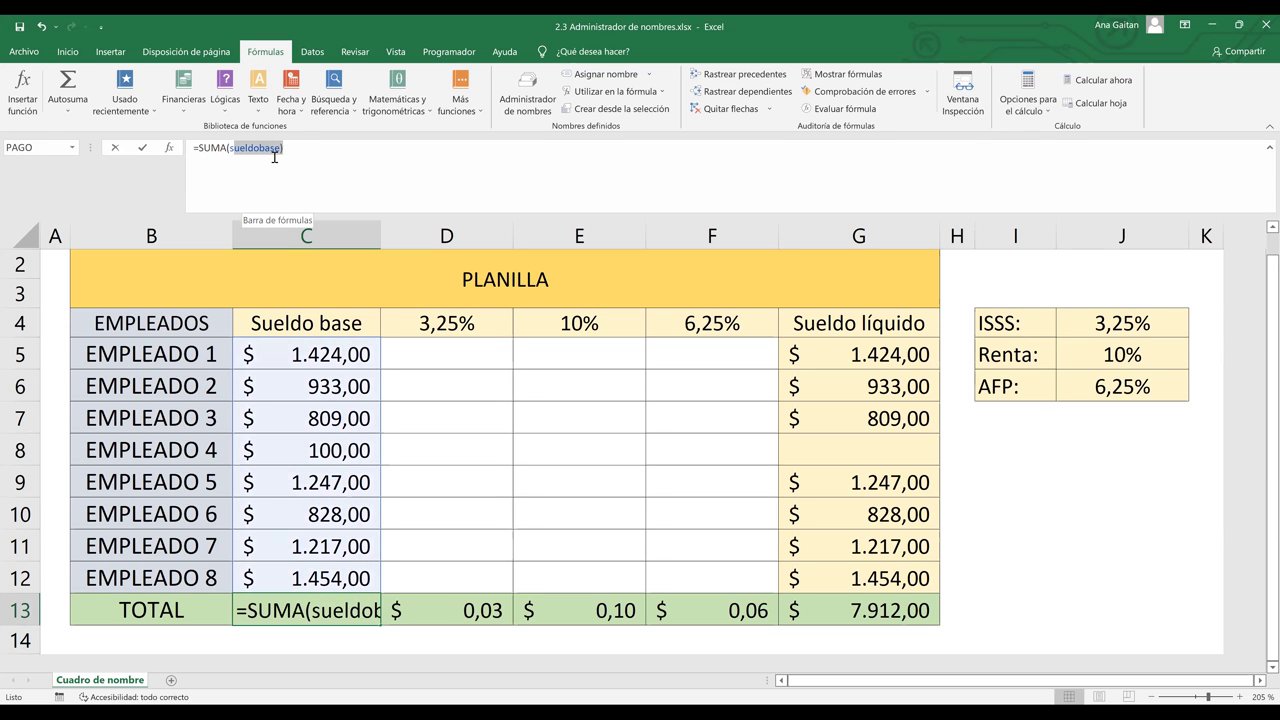
pyautogui.click(289, 152)
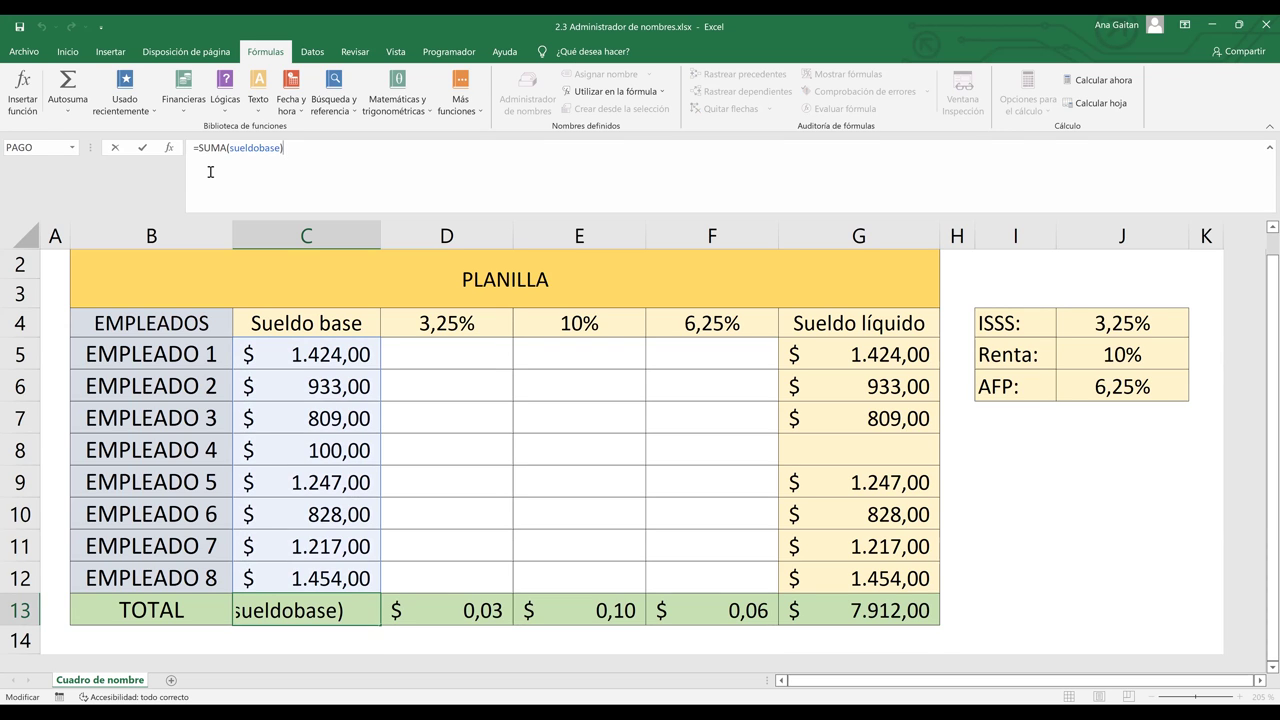
pyautogui.press('Return')
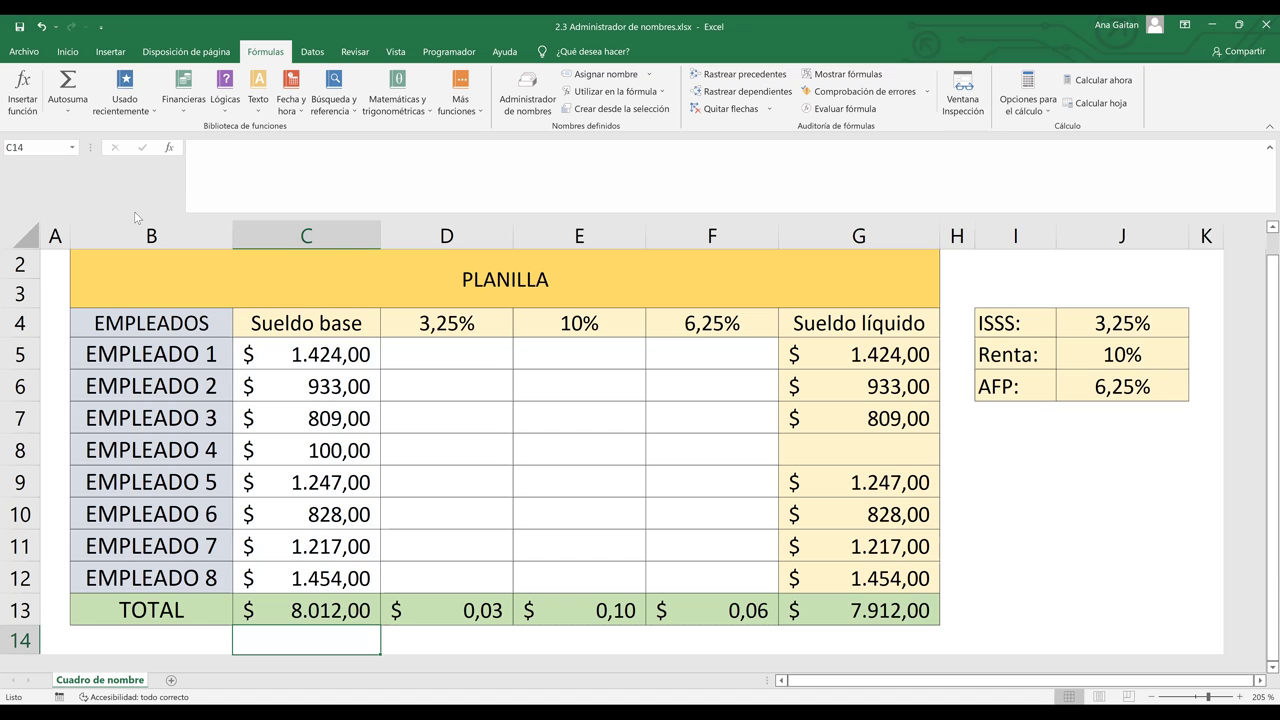
# Misspell the name in the C13 total formula as suelobase to test it, and restore it to sueldobase
pyautogui.click(313, 598)
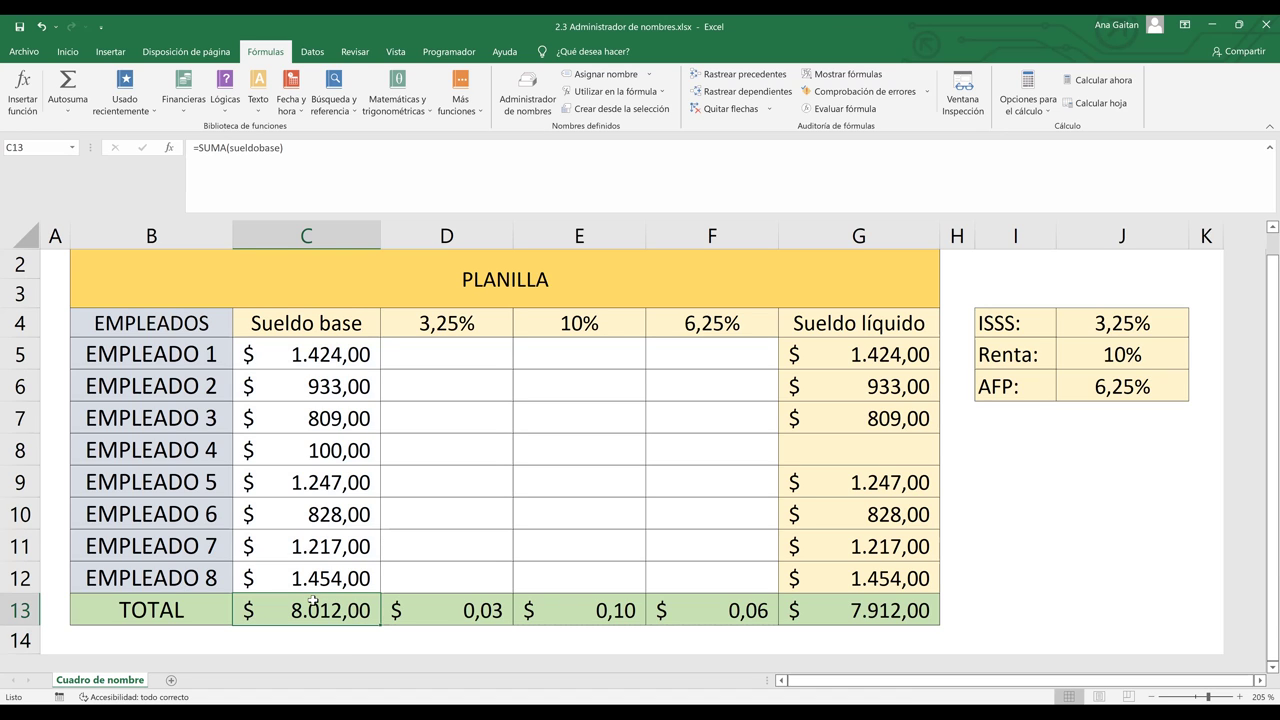
pyautogui.click(255, 148)
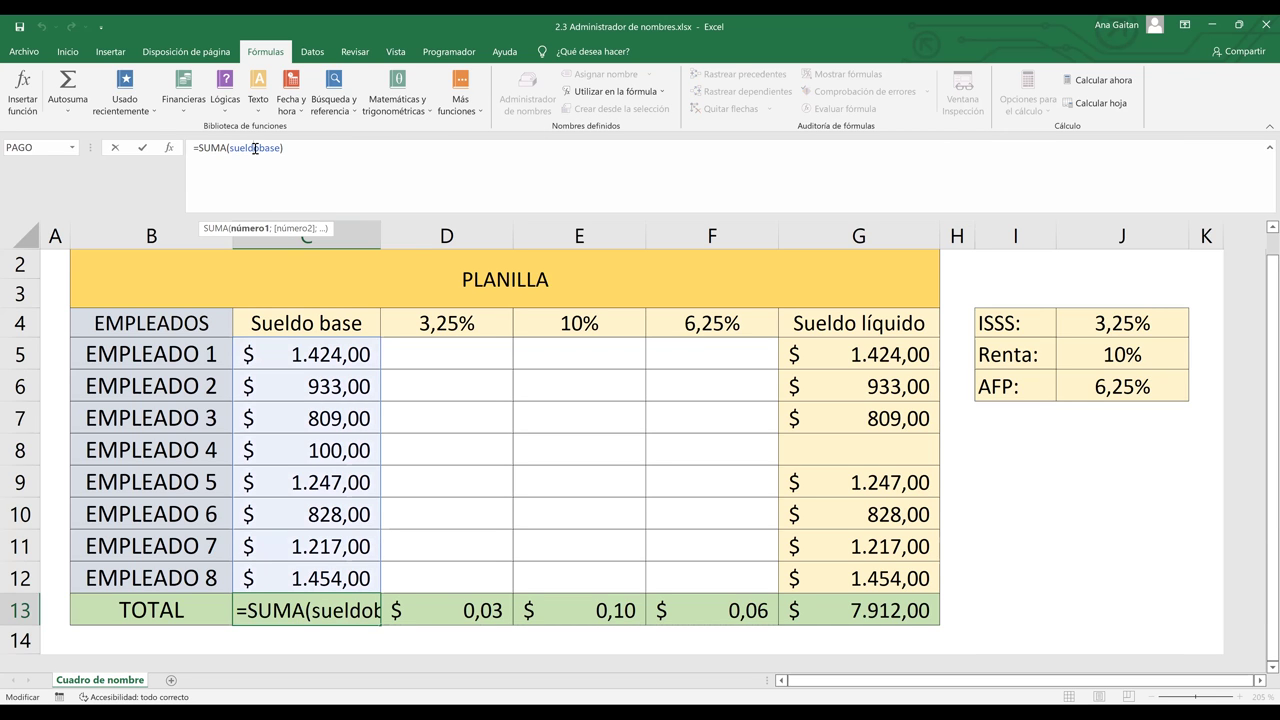
pyautogui.press('BackSpace')
pyautogui.click(350, 614)
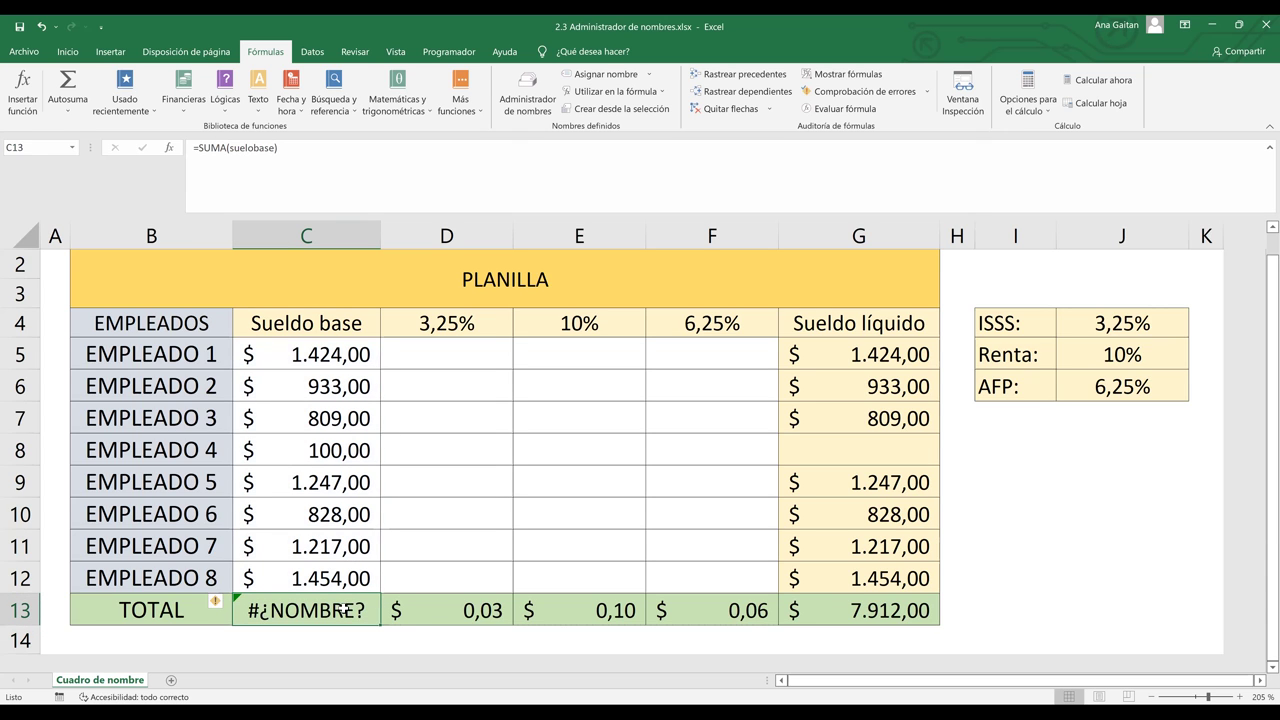
pyautogui.click(242, 148)
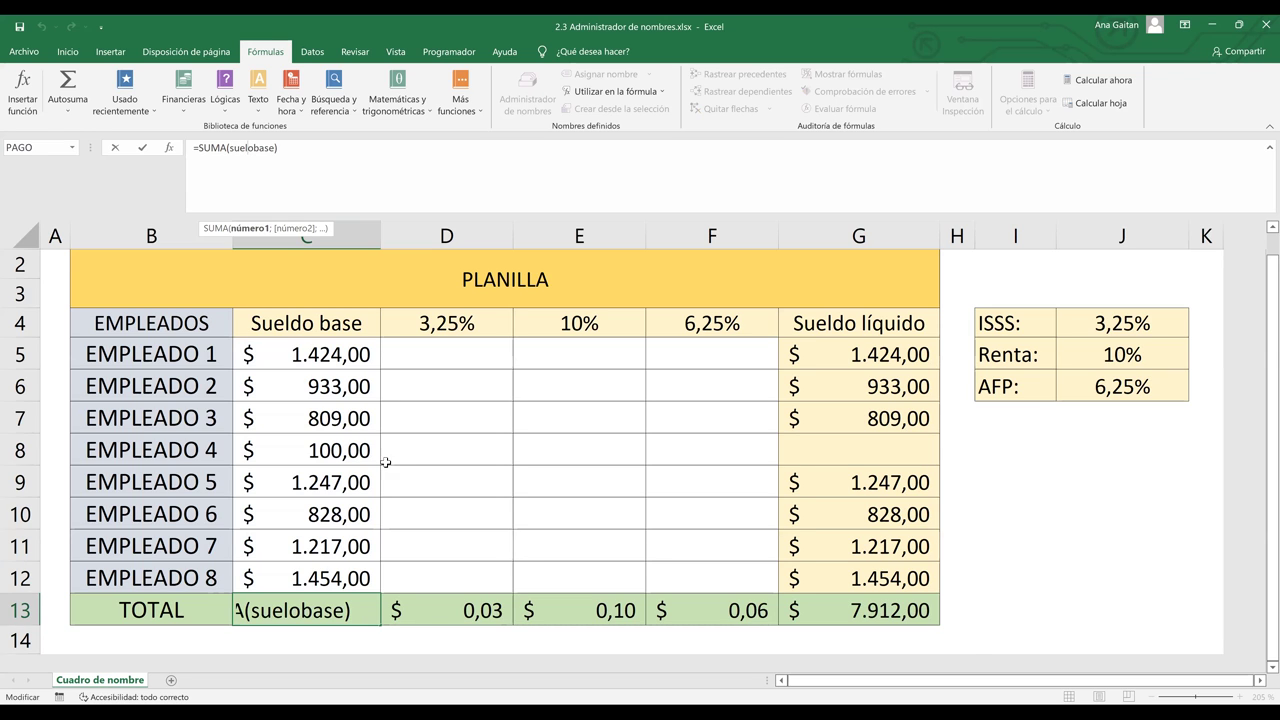
pyautogui.press('Return')
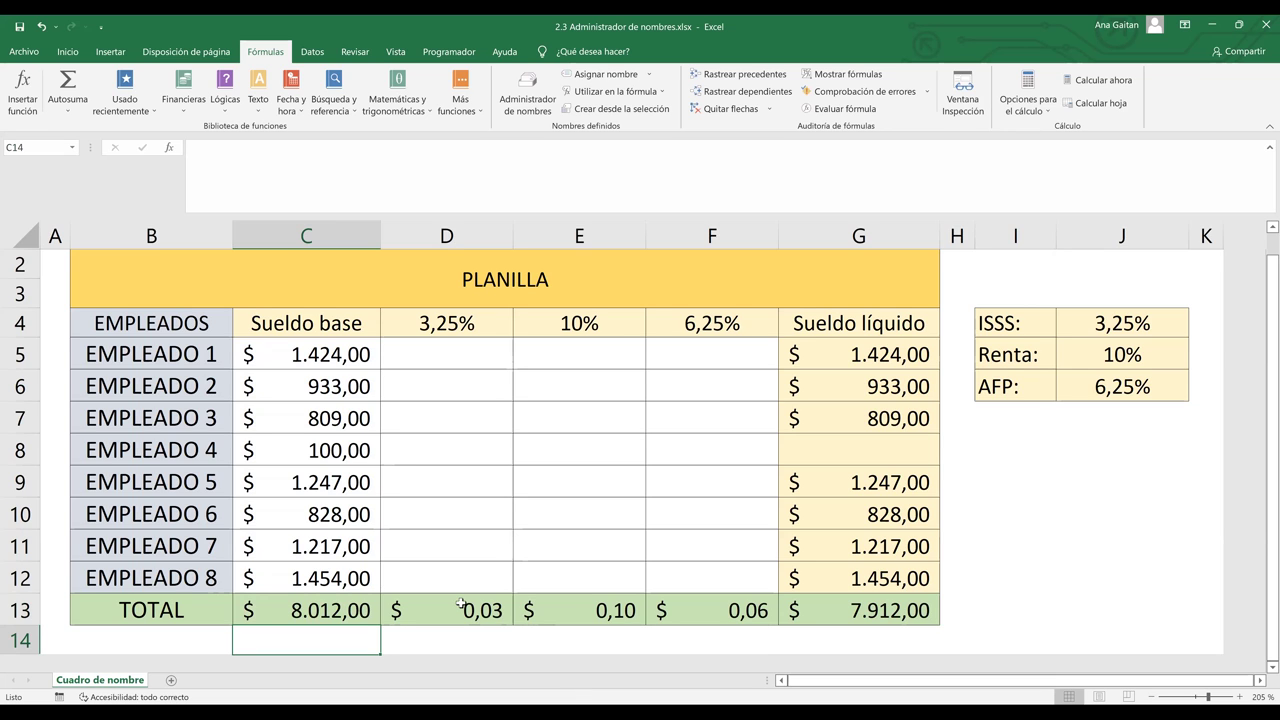
pyautogui.click(390, 476)
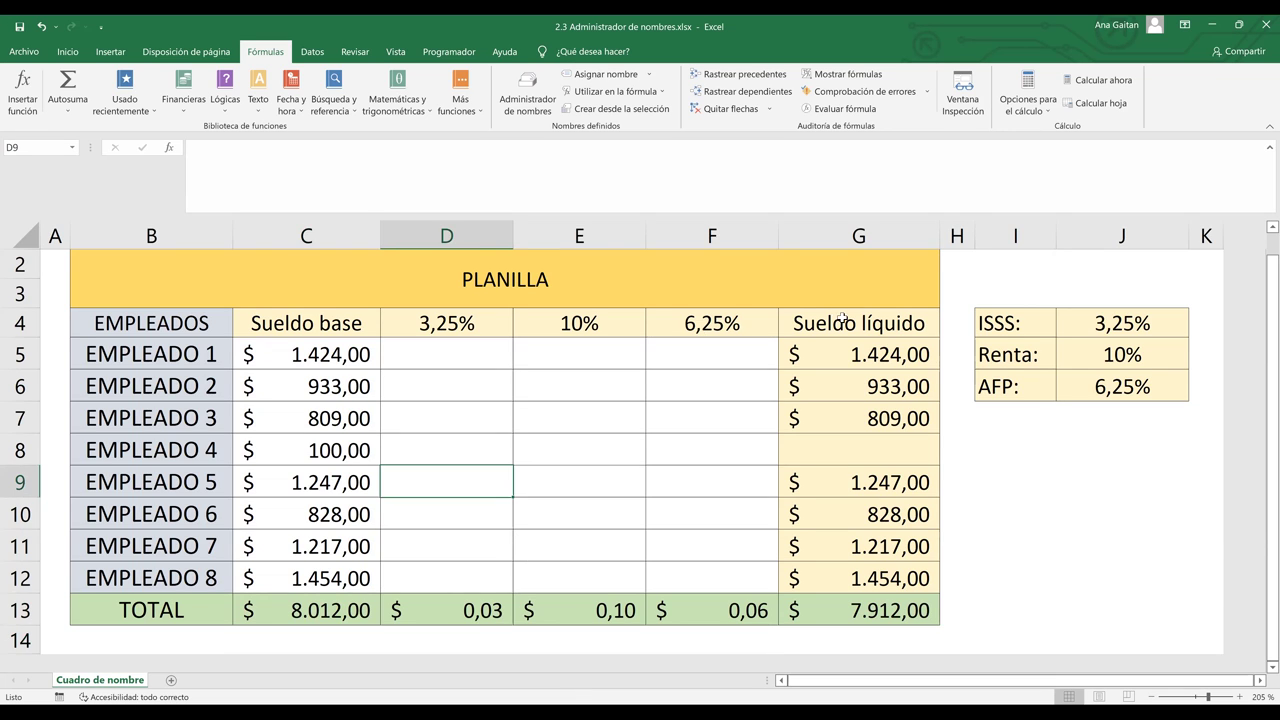
pyautogui.click(841, 321)
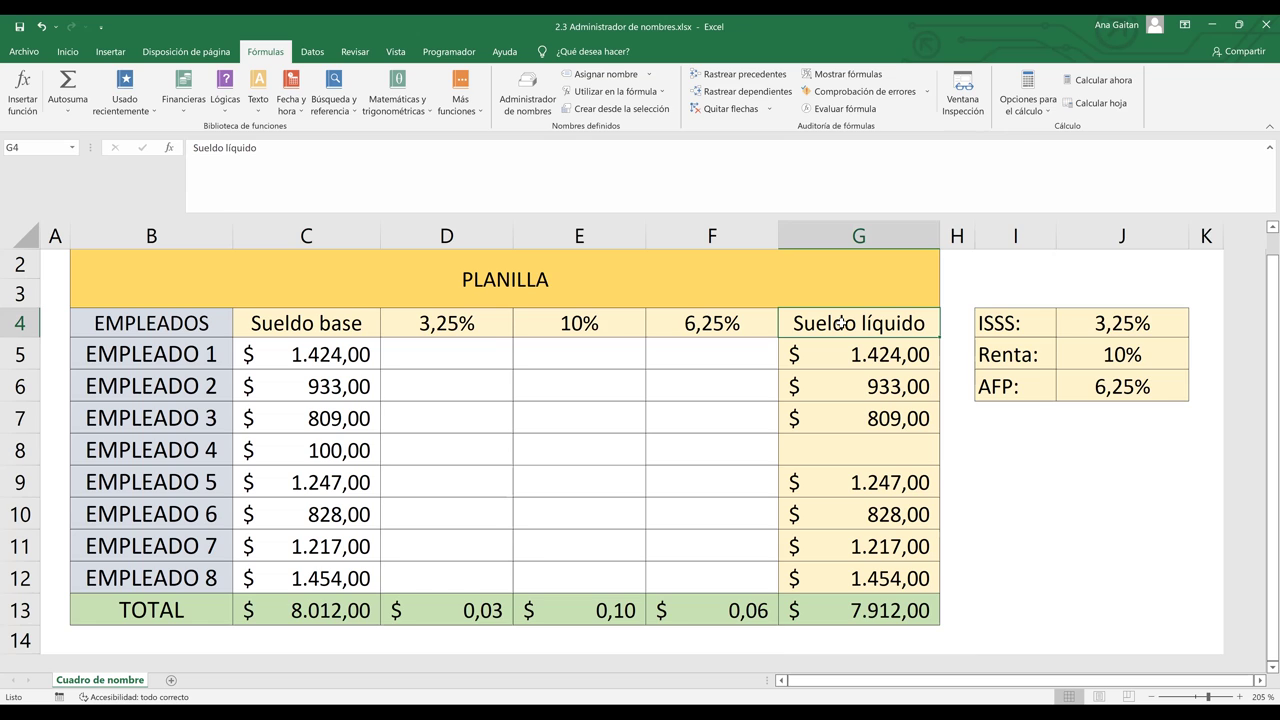
pyautogui.click(710, 394)
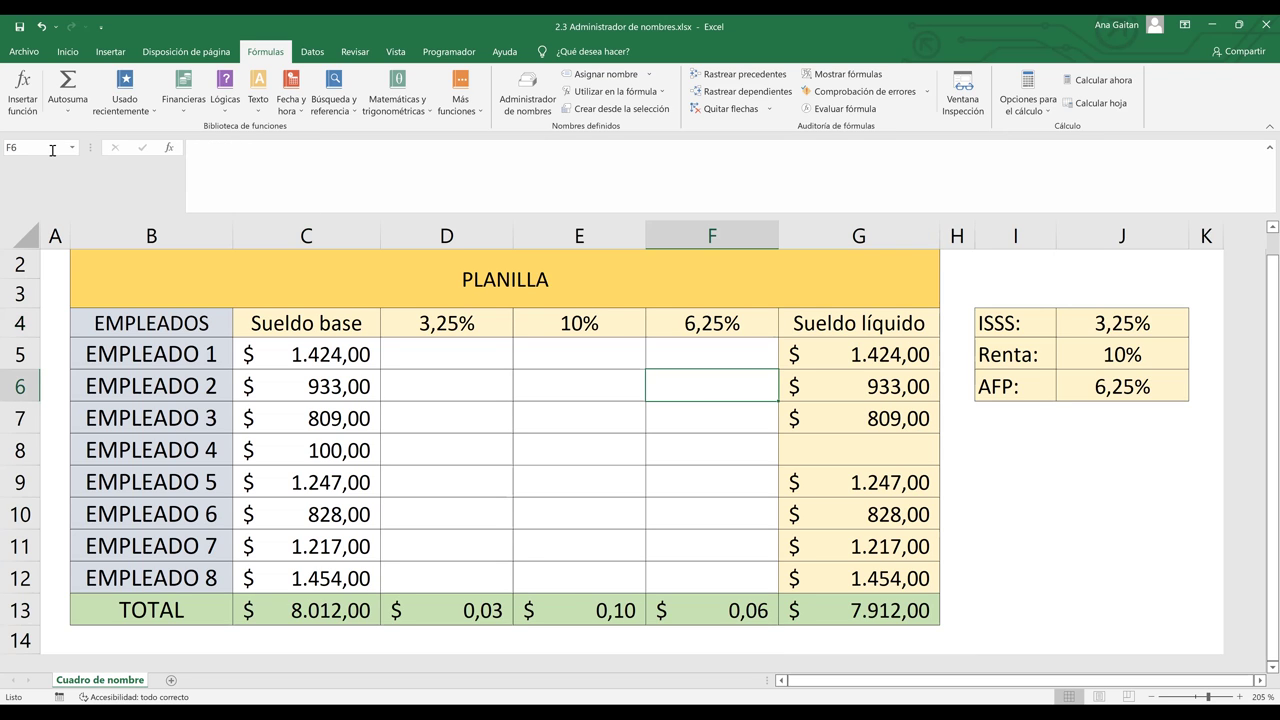
# Define the workbook name Renta for the empty cells E5:E12 under the 10% heading
pyautogui.moveTo(603, 325); pyautogui.dragTo(602, 584)
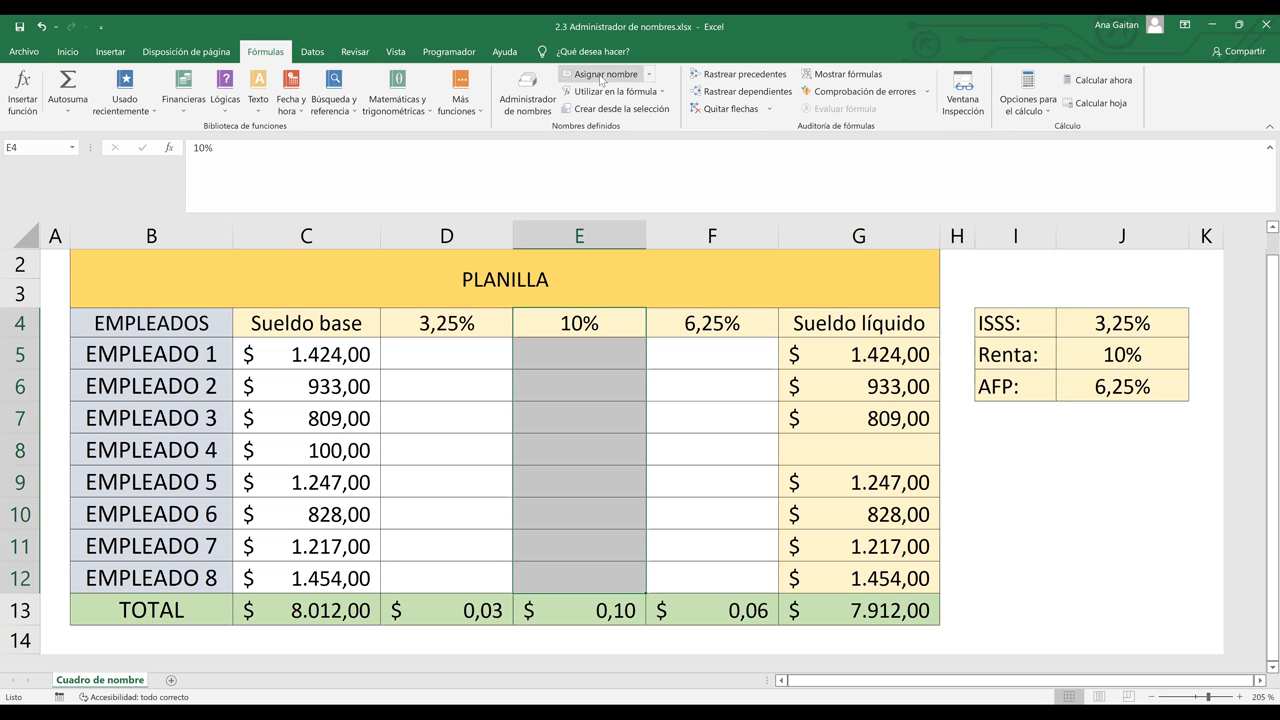
pyautogui.click(596, 374)
pyautogui.moveTo(590, 345); pyautogui.dragTo(594, 571)
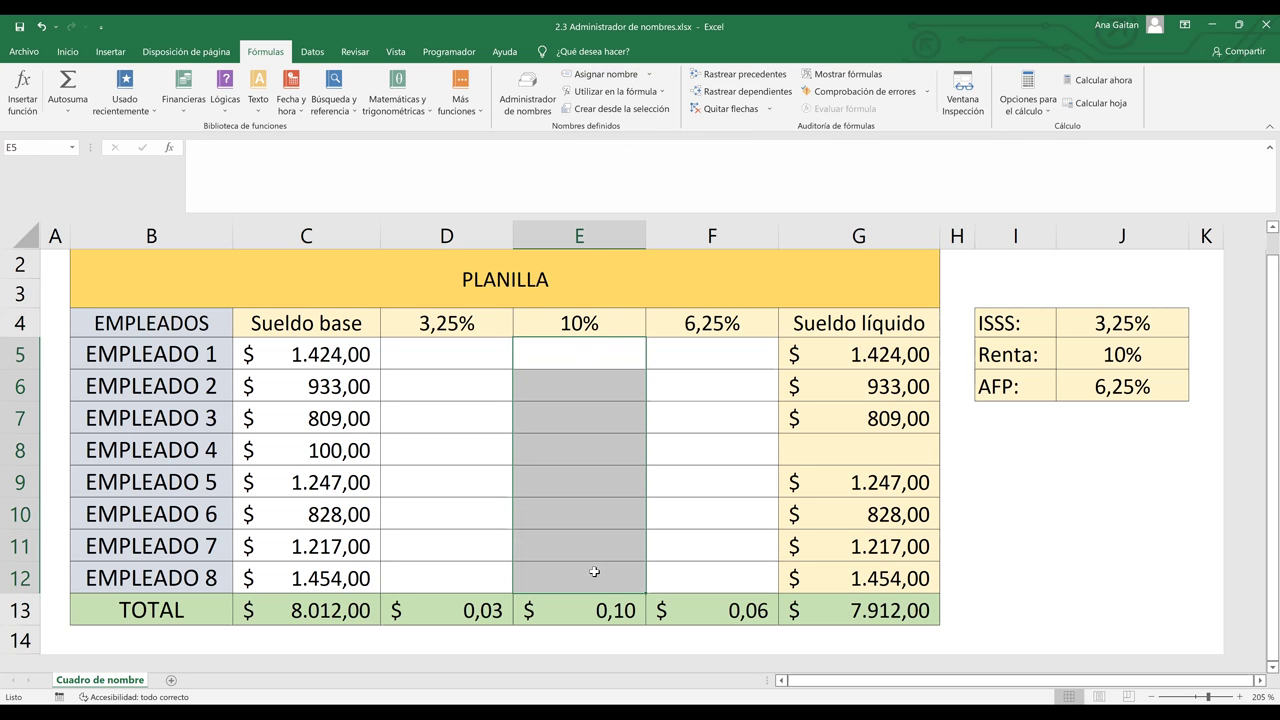
pyautogui.click(612, 75)
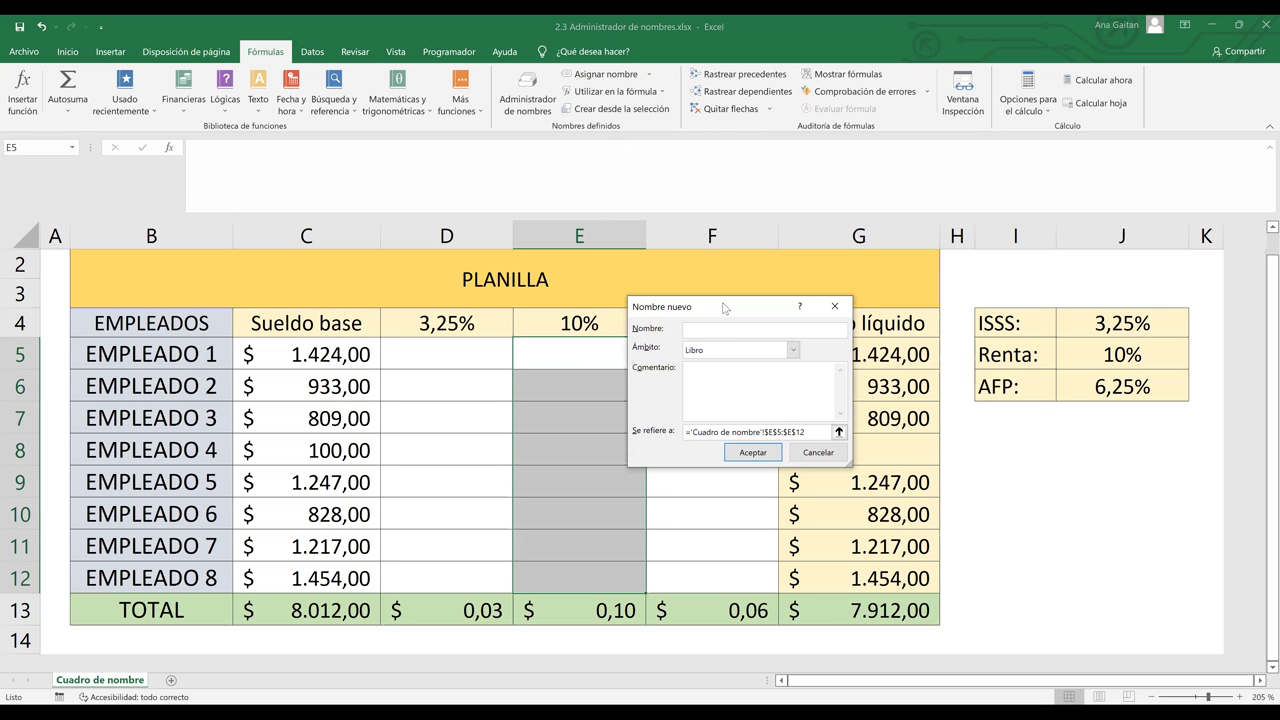
pyautogui.moveTo(724, 308); pyautogui.dragTo(798, 289)
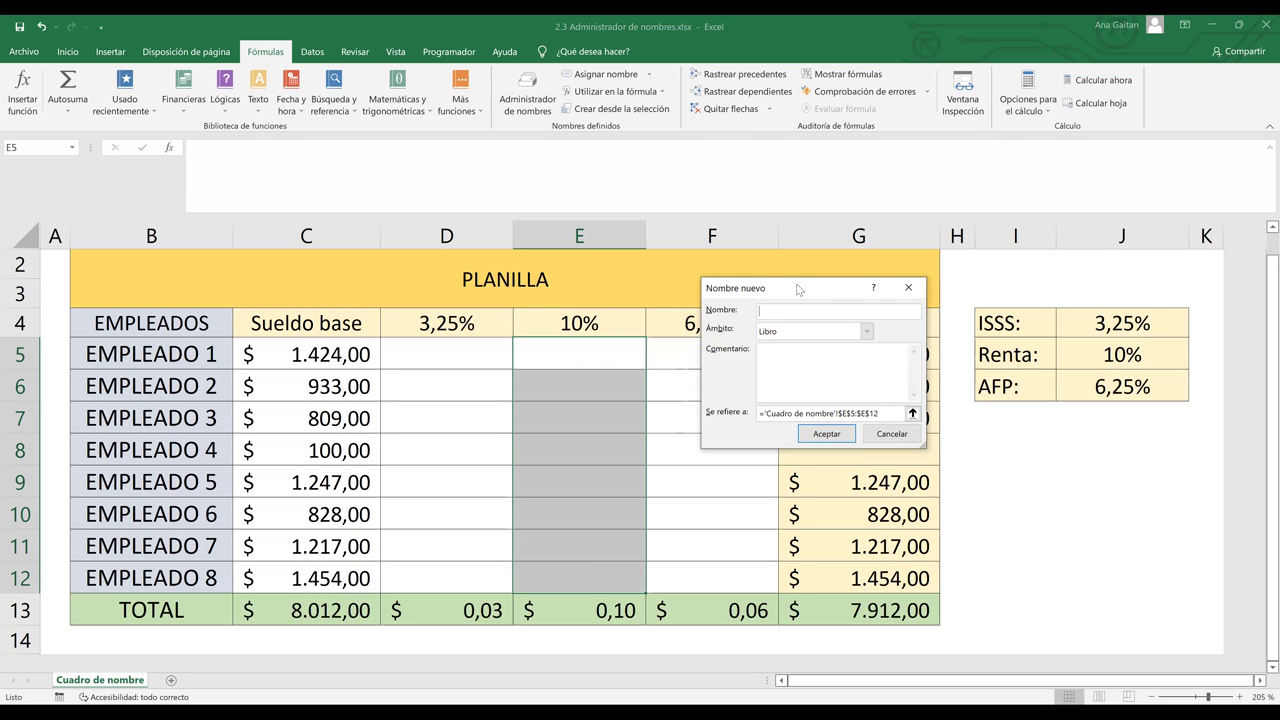
pyautogui.write('RE')
pyautogui.press('BackSpace')
pyautogui.write('E')
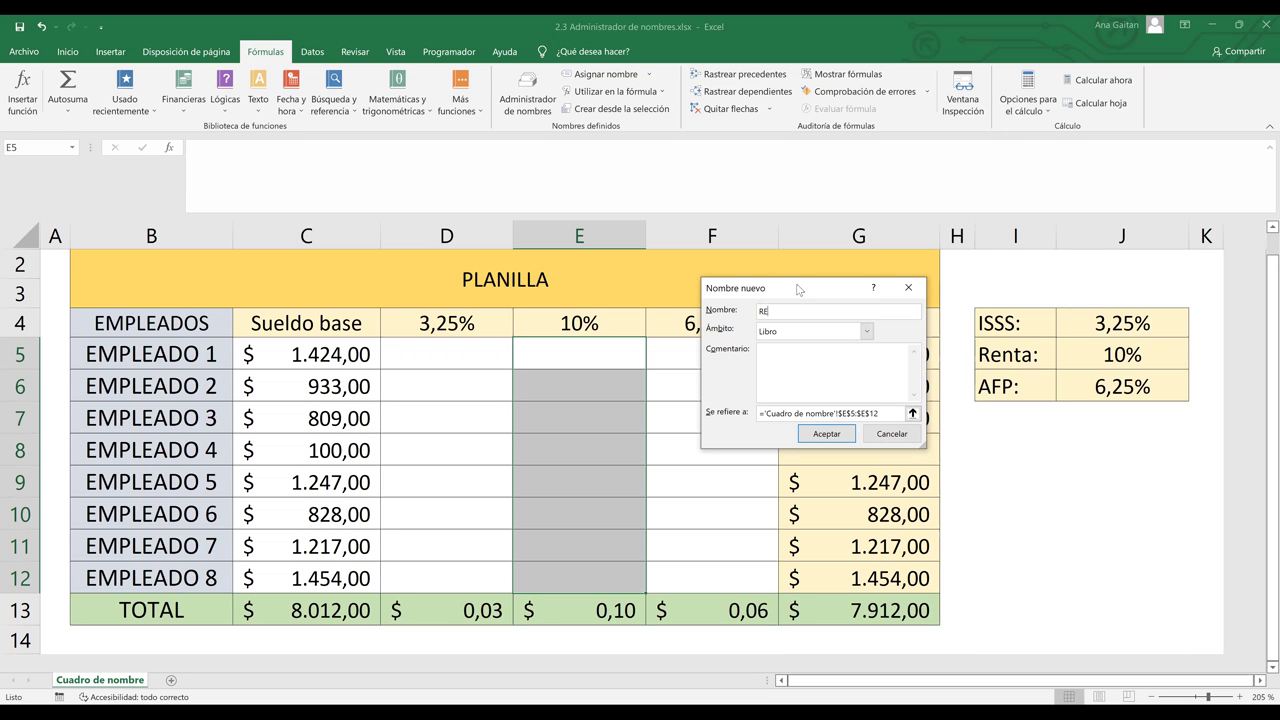
pyautogui.press('BackSpace')
pyautogui.write('enta')
pyautogui.click(878, 414)
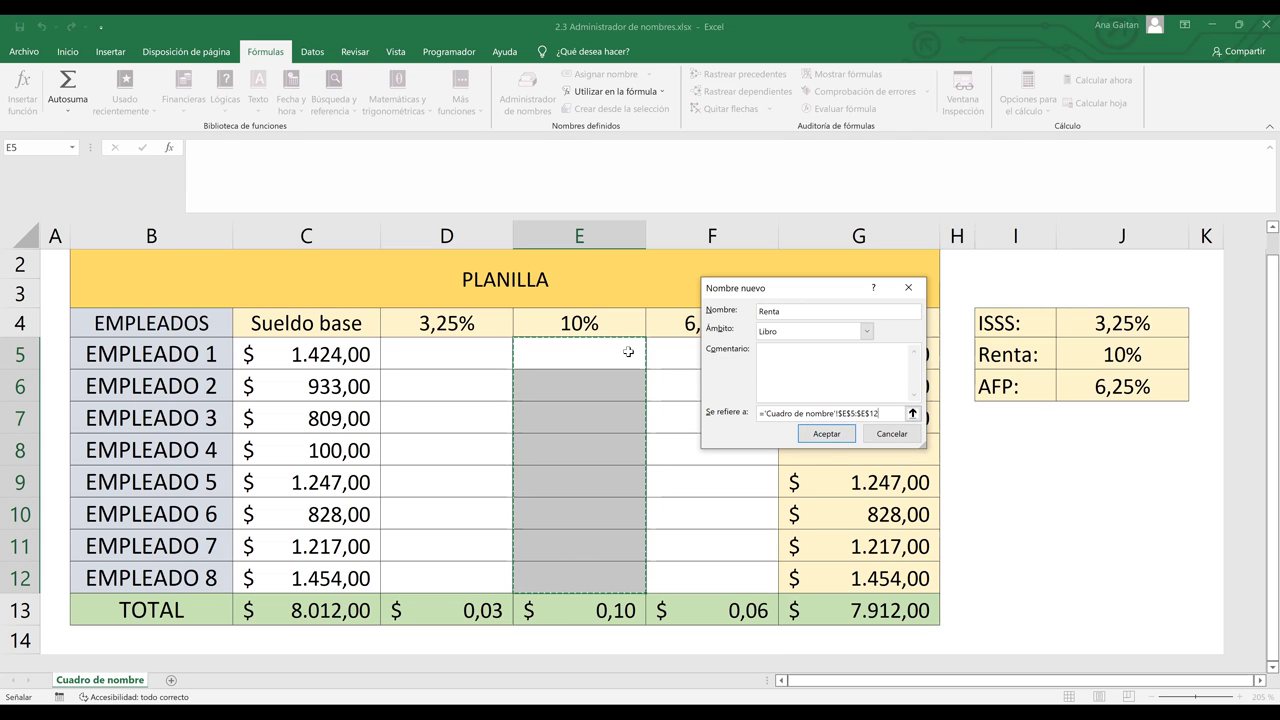
pyautogui.click(840, 437)
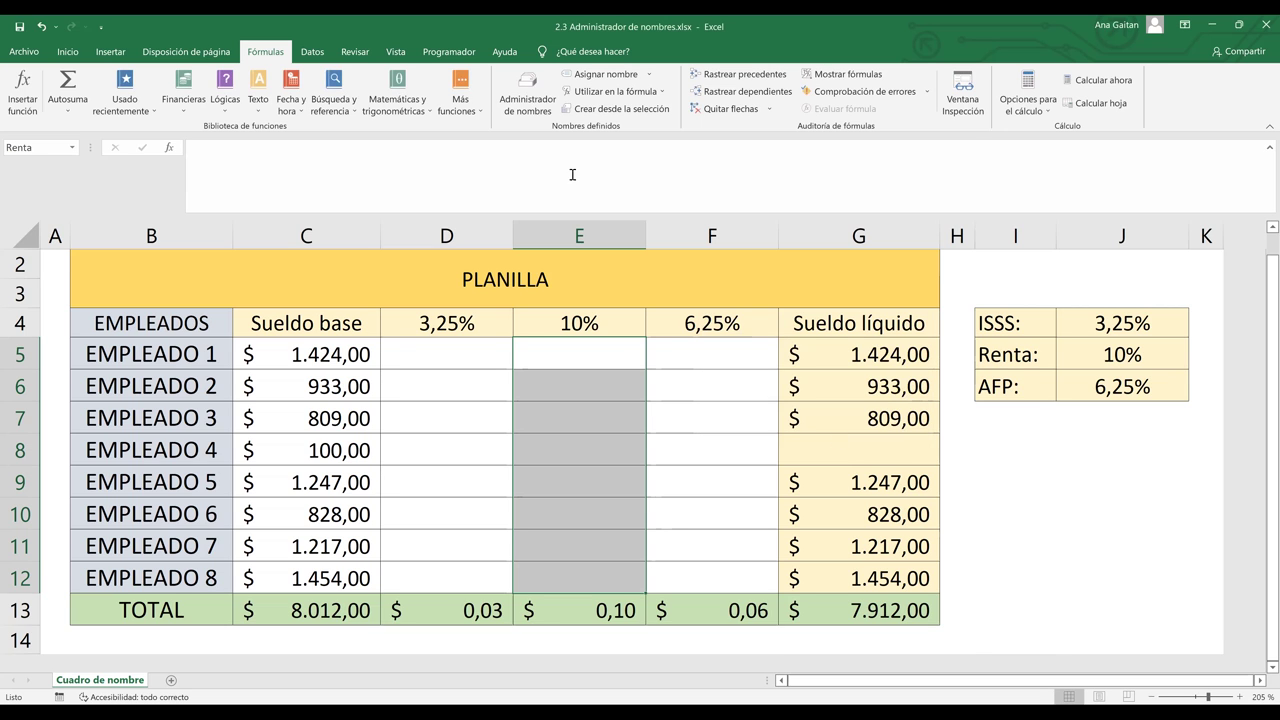
# Check in the Name Manager which cells the name Renta refers to, leaving the definition as is
pyautogui.click(527, 92)
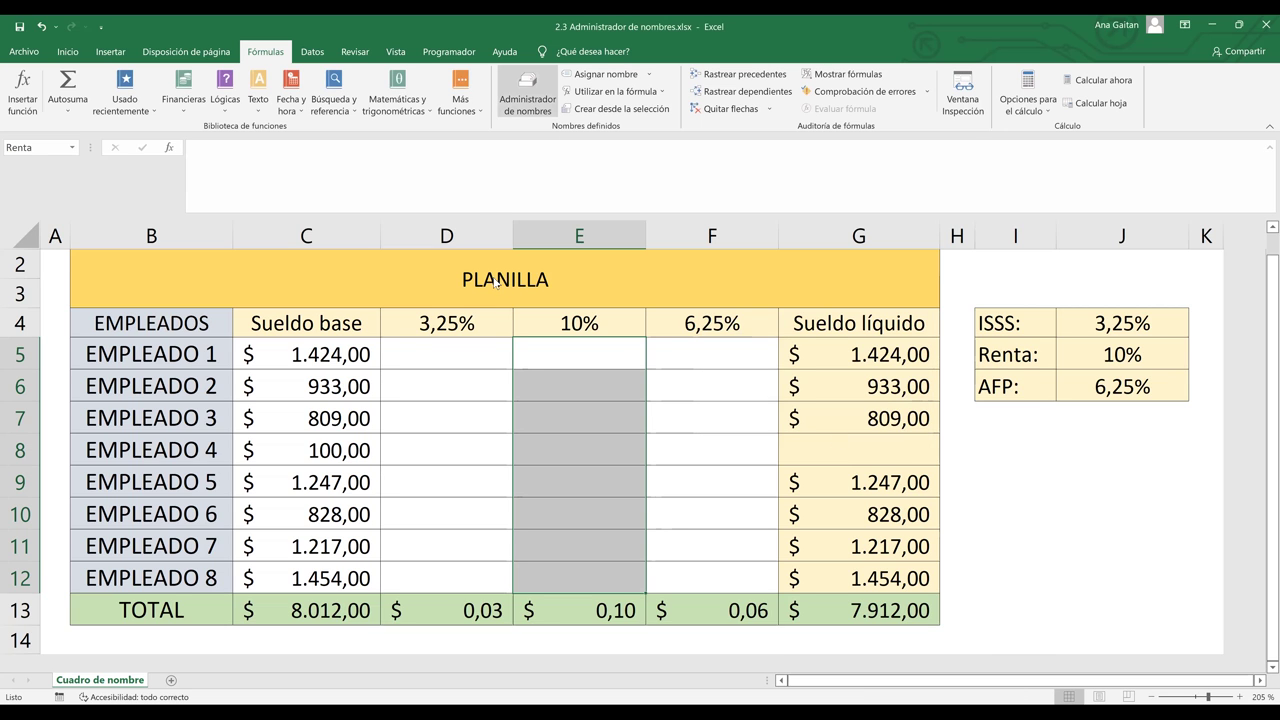
pyautogui.click(483, 285)
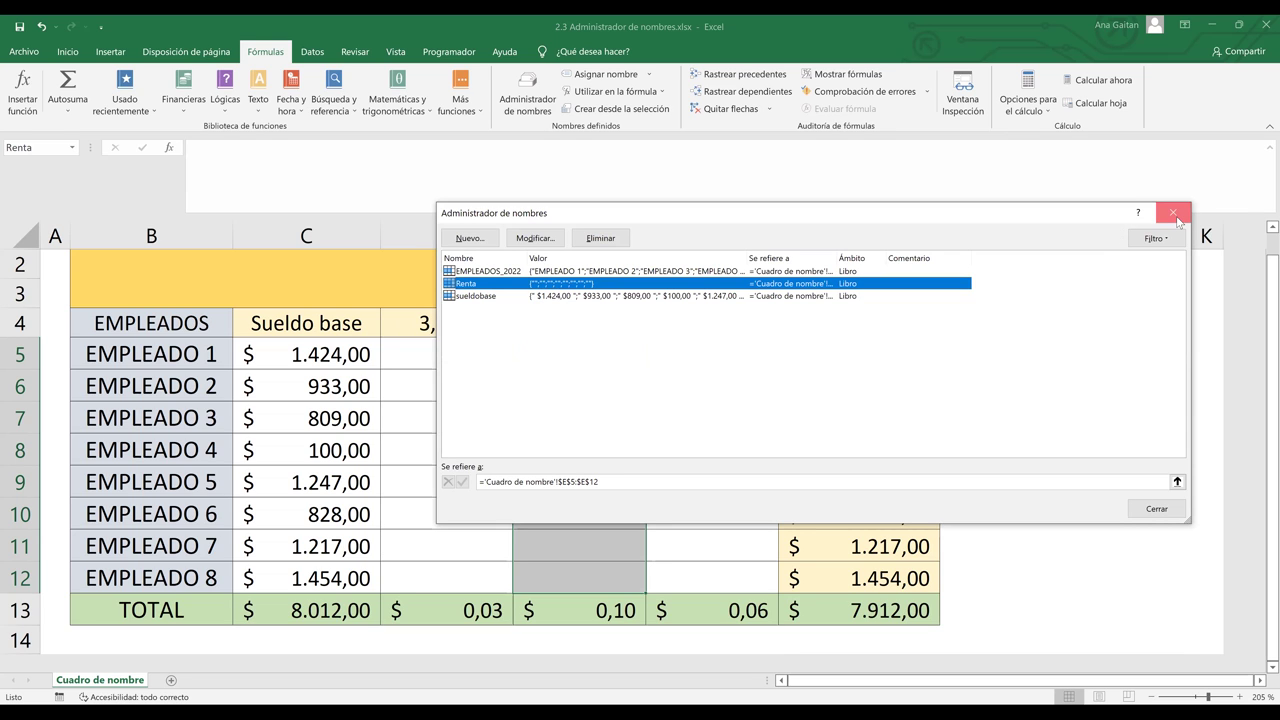
pyautogui.press('Escape')
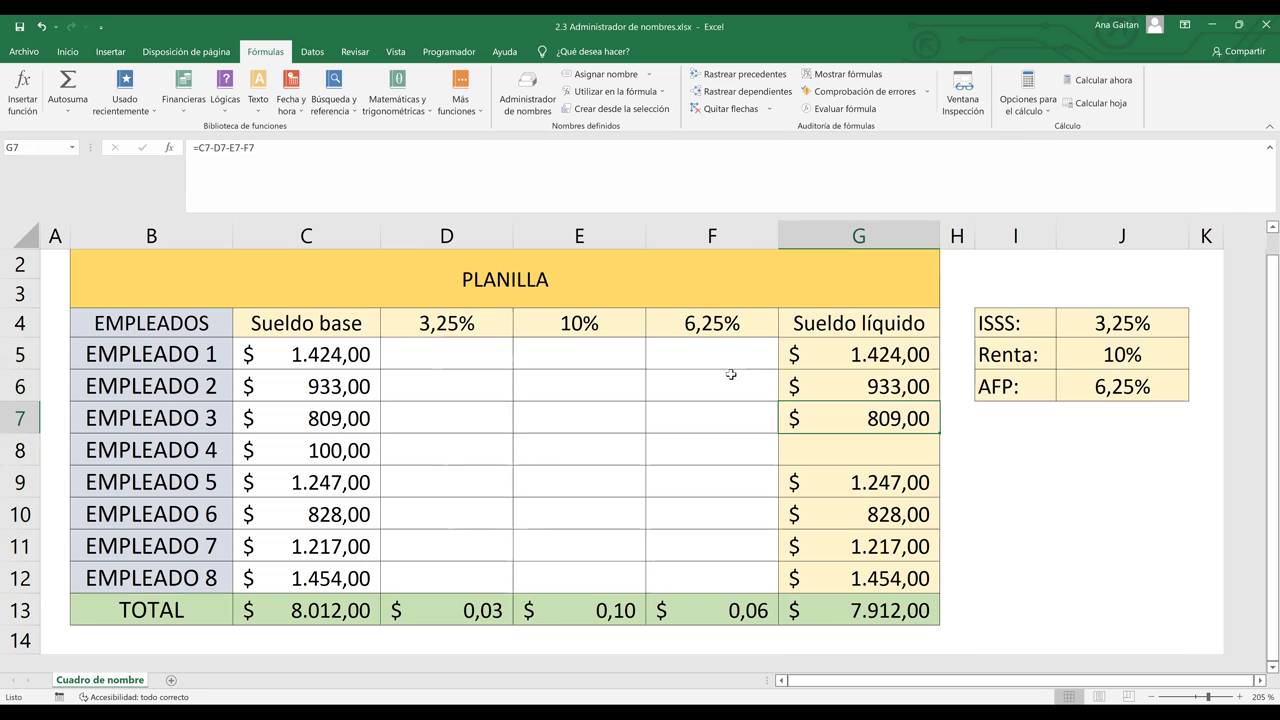
pyautogui.click(431, 364)
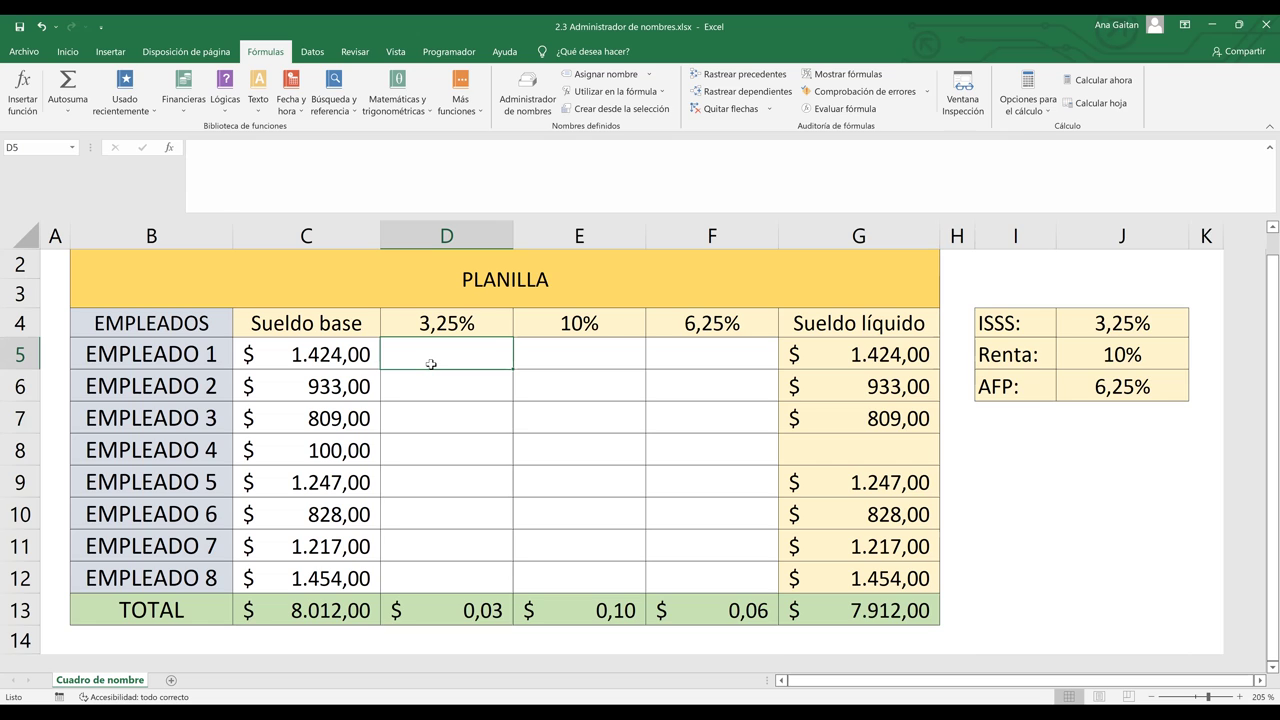
# Define the name AFP from the label in I6, make it refer to F5:F12, and check it in the Name Manager
pyautogui.click(1015, 387)
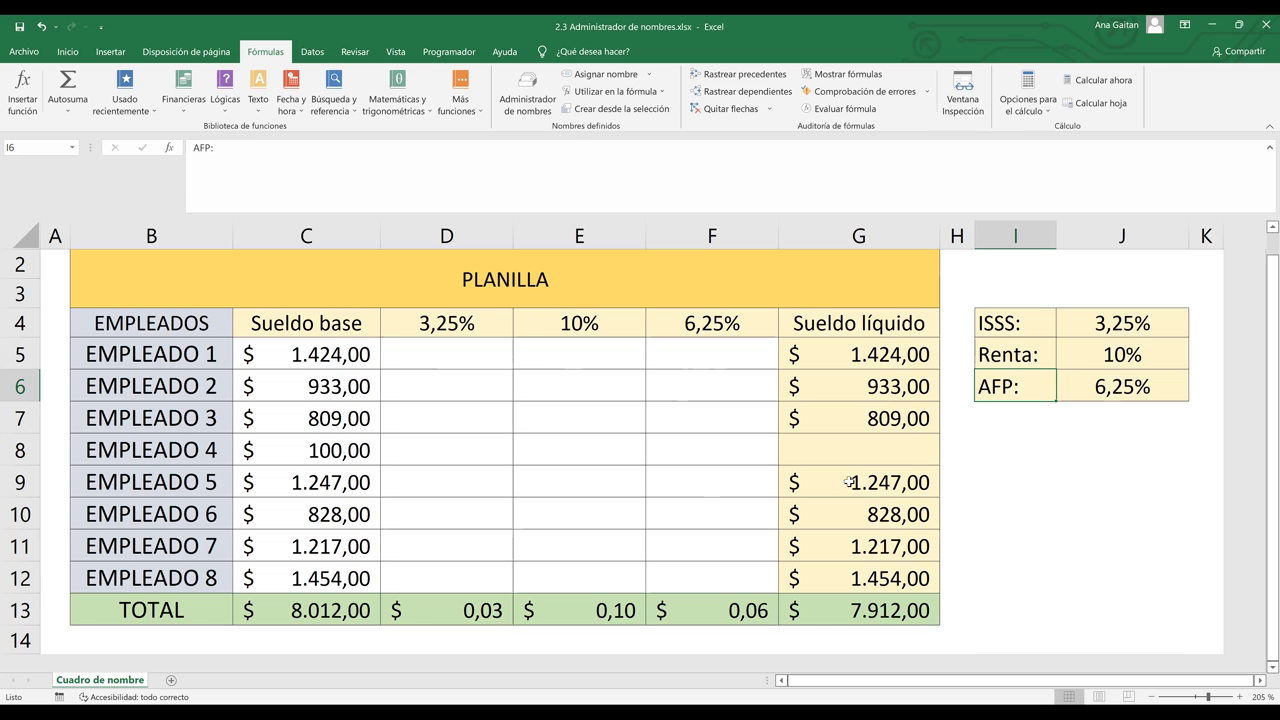
pyautogui.click(623, 81)
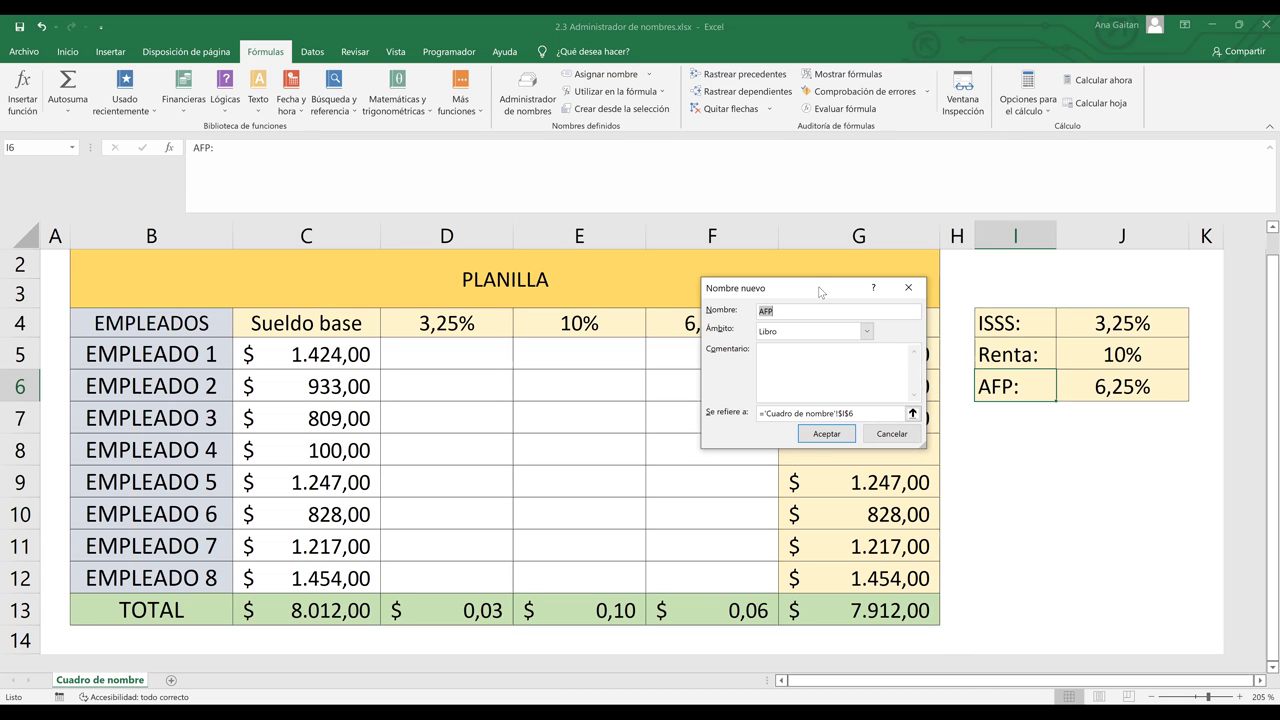
pyautogui.moveTo(819, 291); pyautogui.dragTo(951, 127)
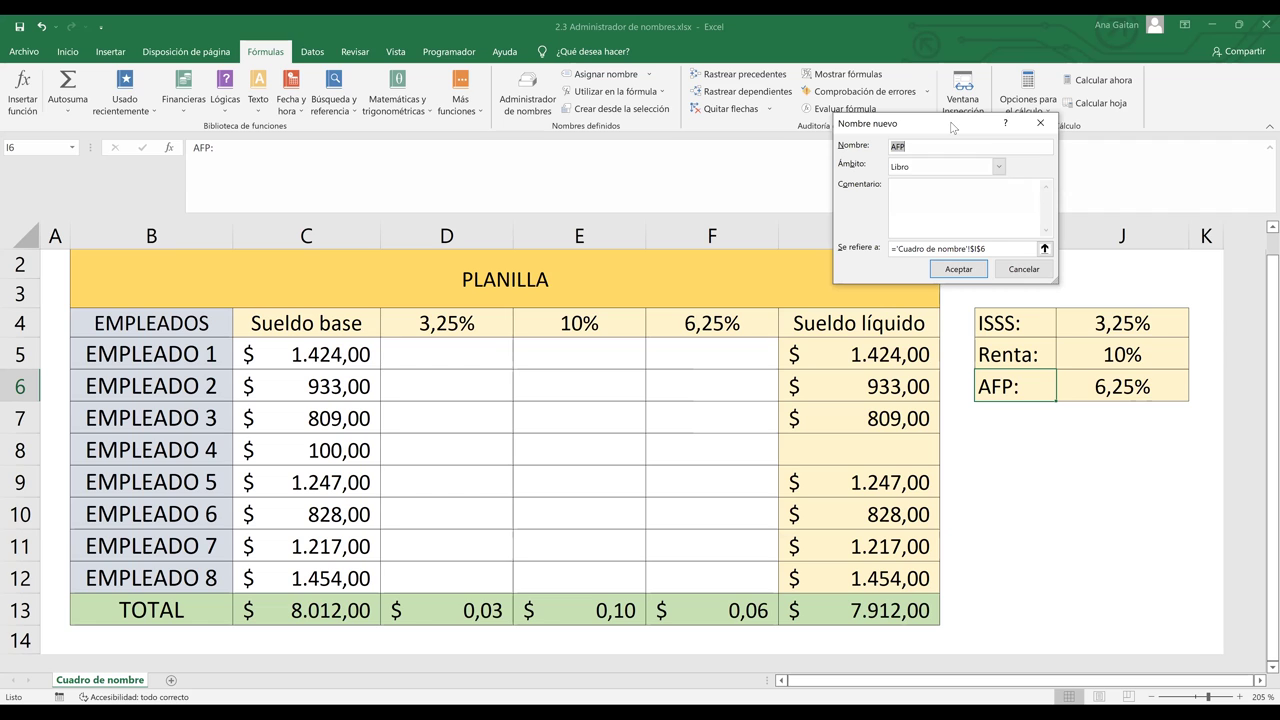
pyautogui.click(999, 250)
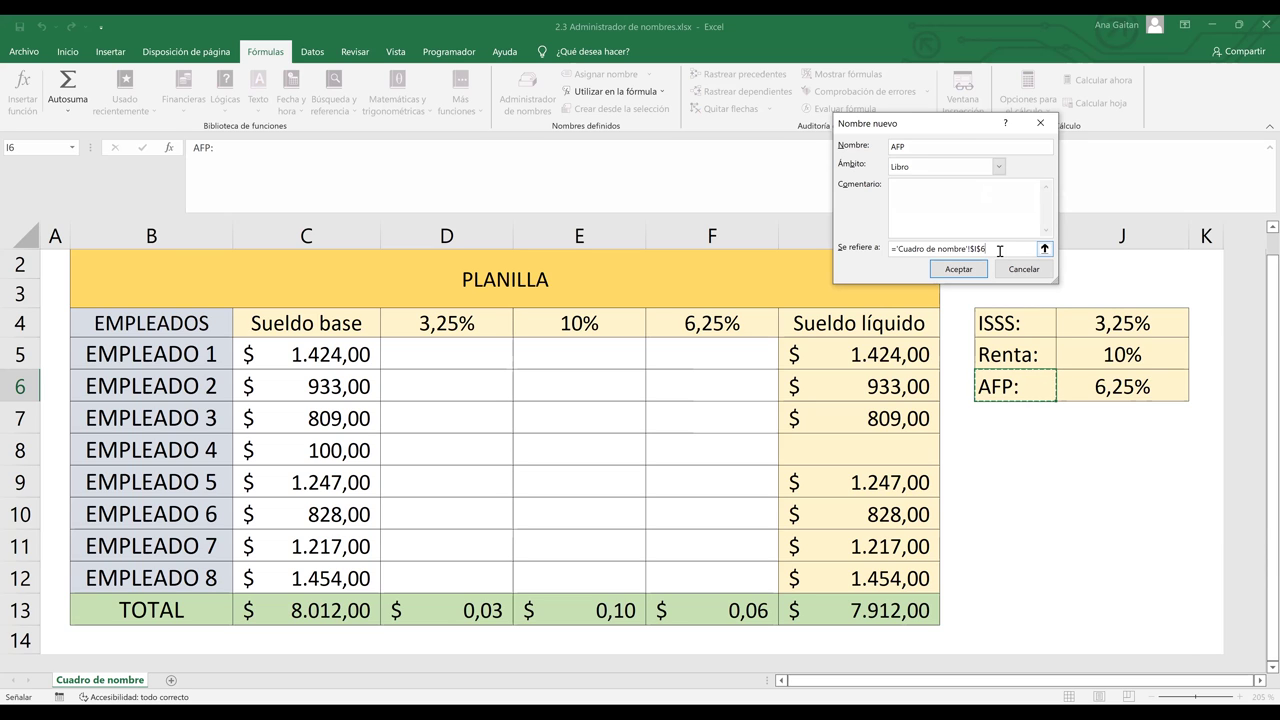
pyautogui.click(724, 343)
pyautogui.keyDown('shift'); pyautogui.click(723, 580); pyautogui.keyUp('shift')
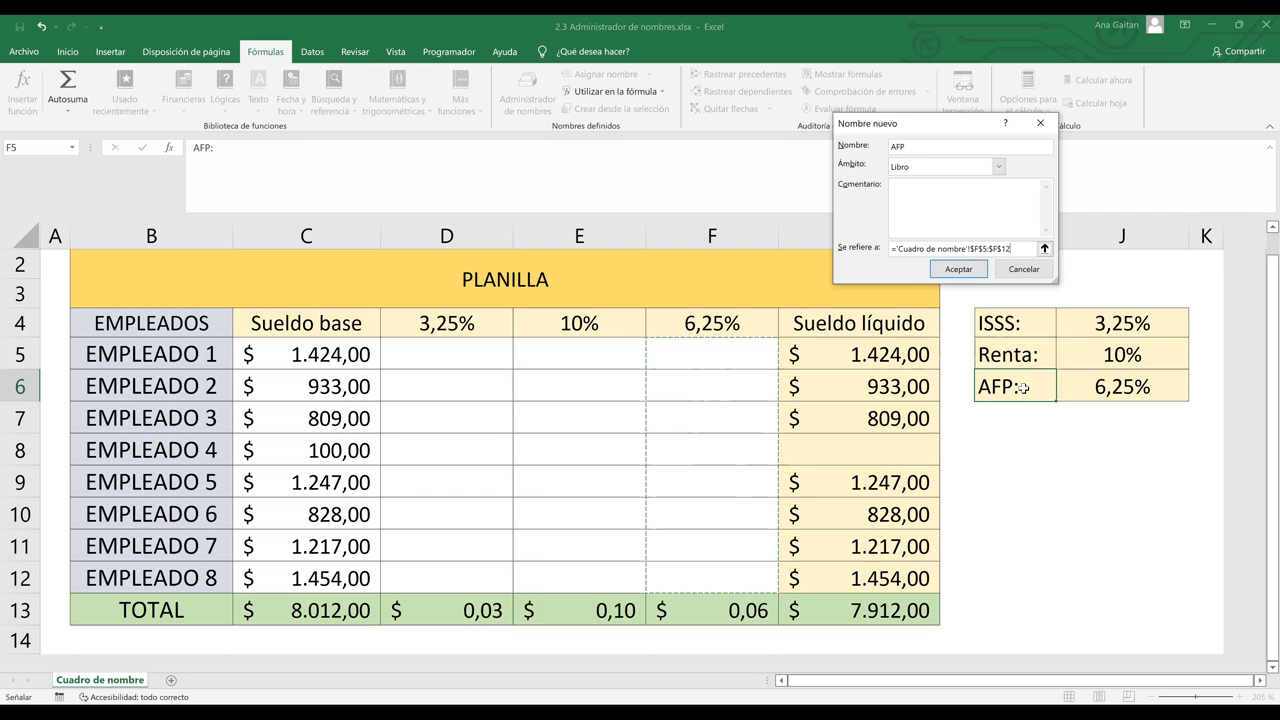
pyautogui.click(960, 270)
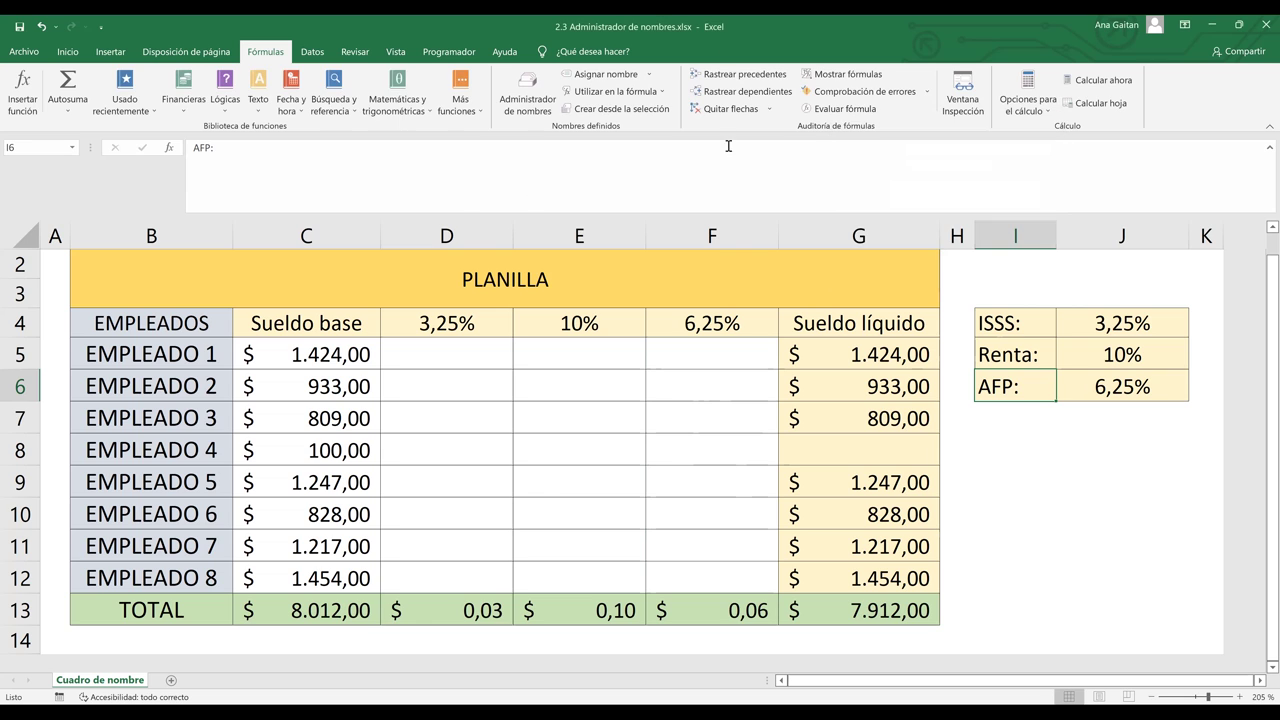
pyautogui.click(545, 95)
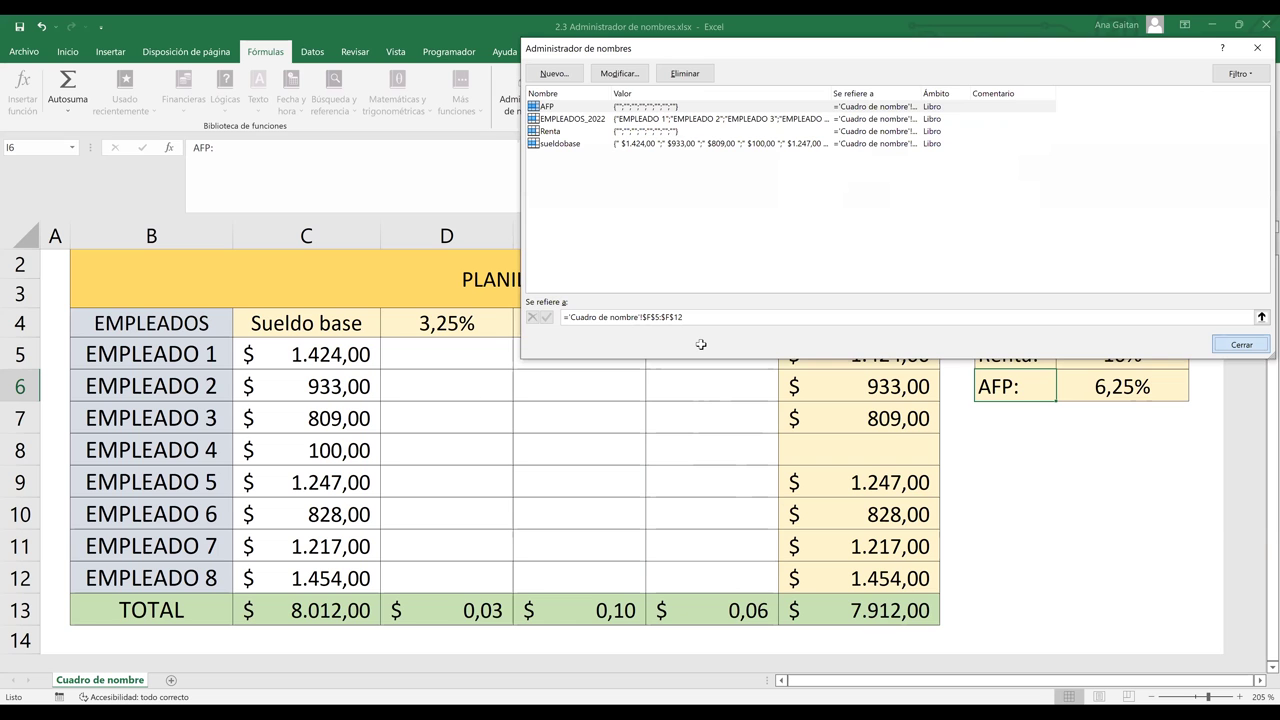
pyautogui.press('Escape')
# Enter the test values 5, 6, 7, 7, 8, 8, 9 and 6 in F5:F12 under the 6,25% heading
pyautogui.click(701, 344)
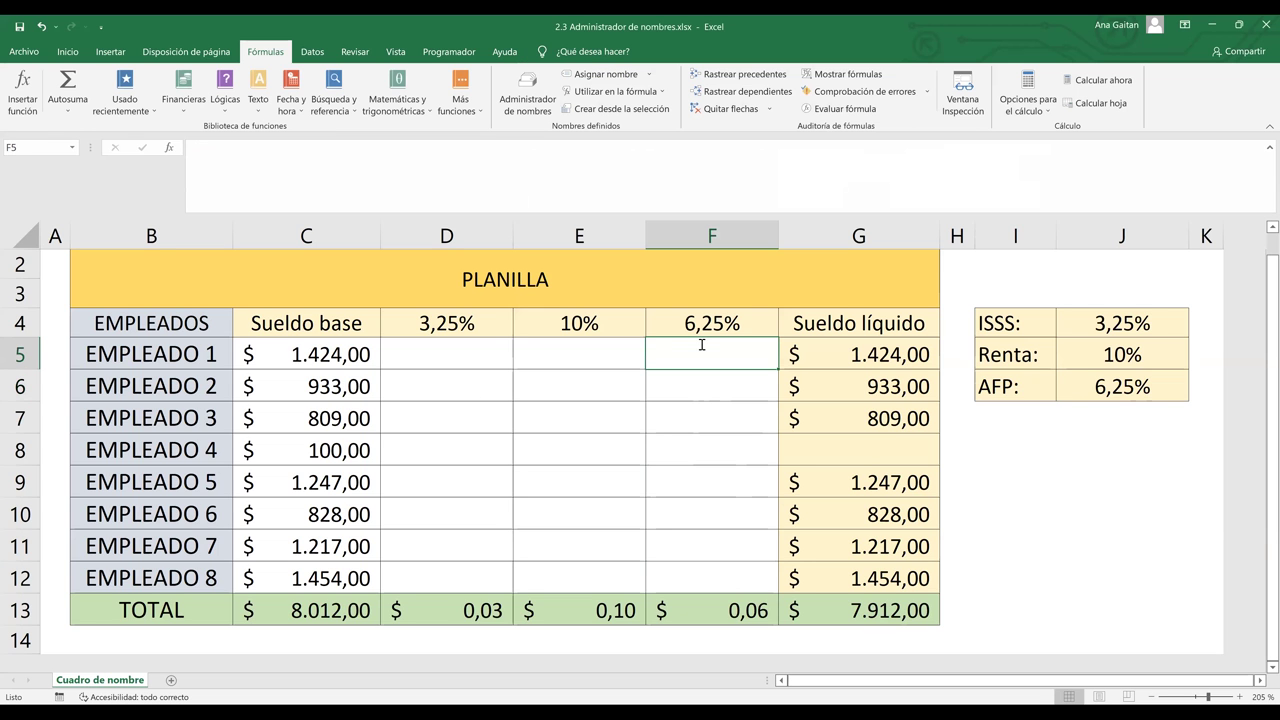
pyautogui.write('5')
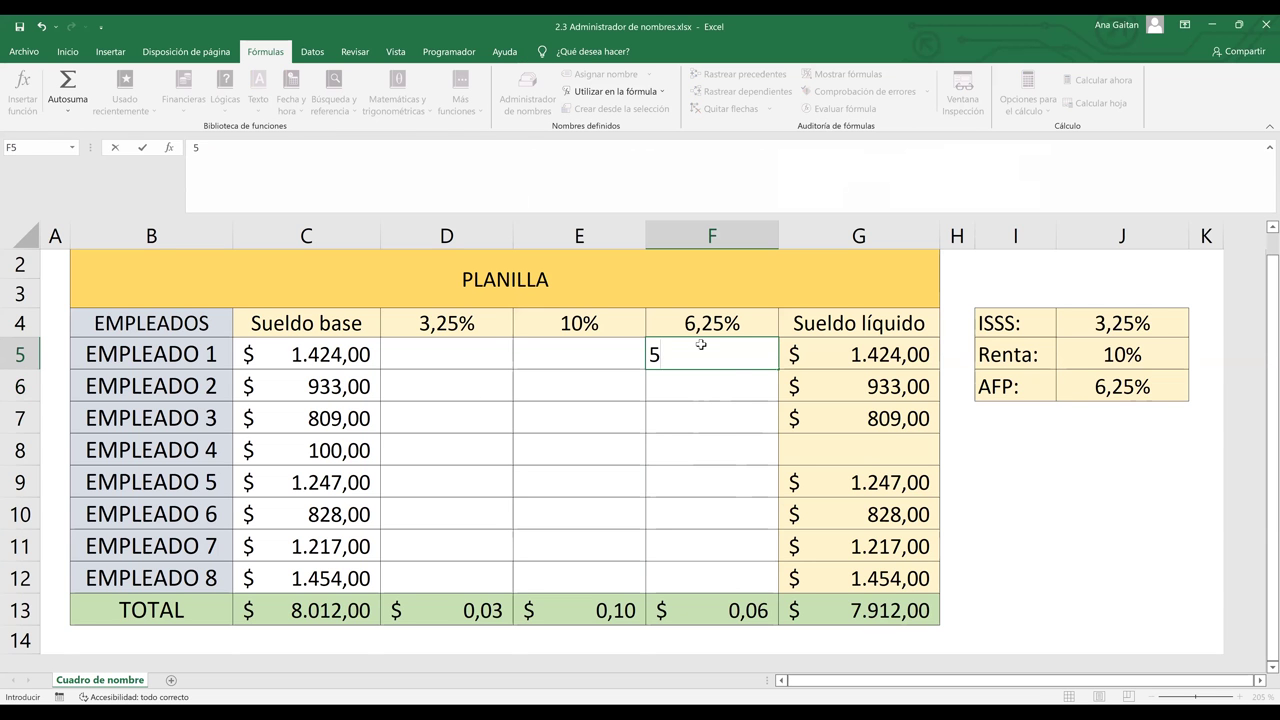
pyautogui.press('Return')
pyautogui.write('6 7 7 8 8')
pyautogui.press('Return')
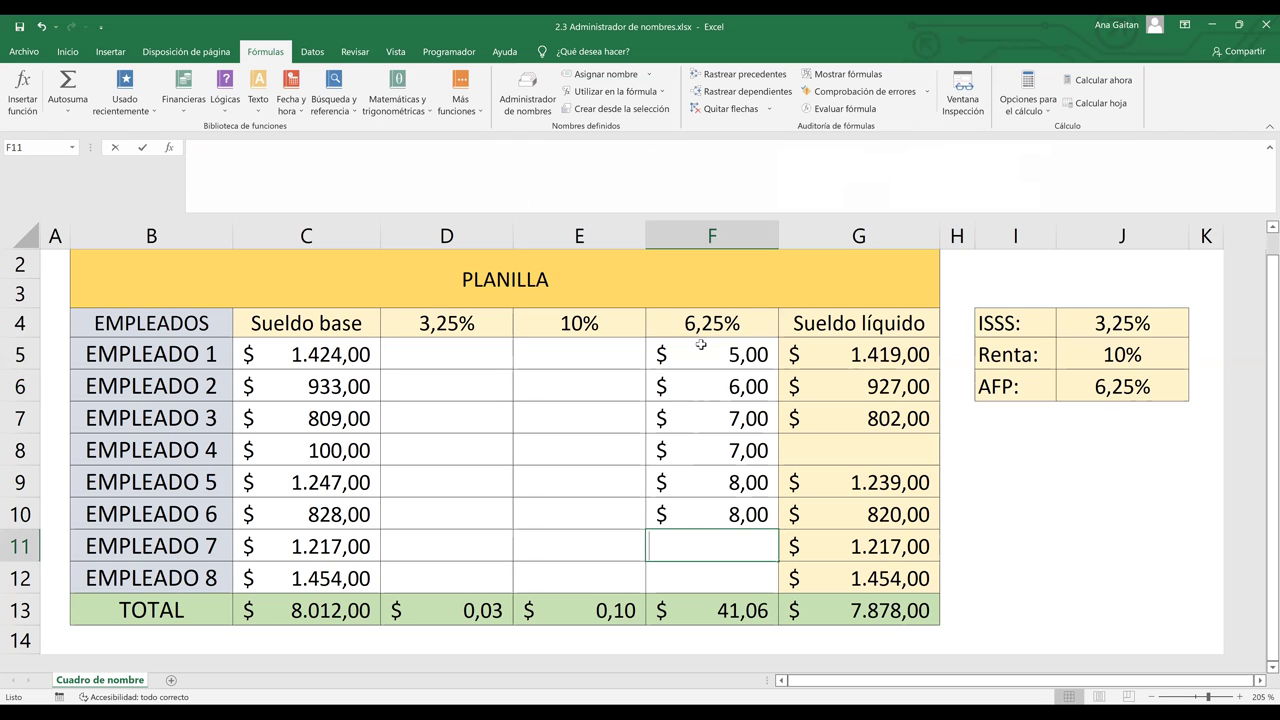
pyautogui.write('9')
pyautogui.press('Return')
pyautogui.write('6')
pyautogui.press('Return')
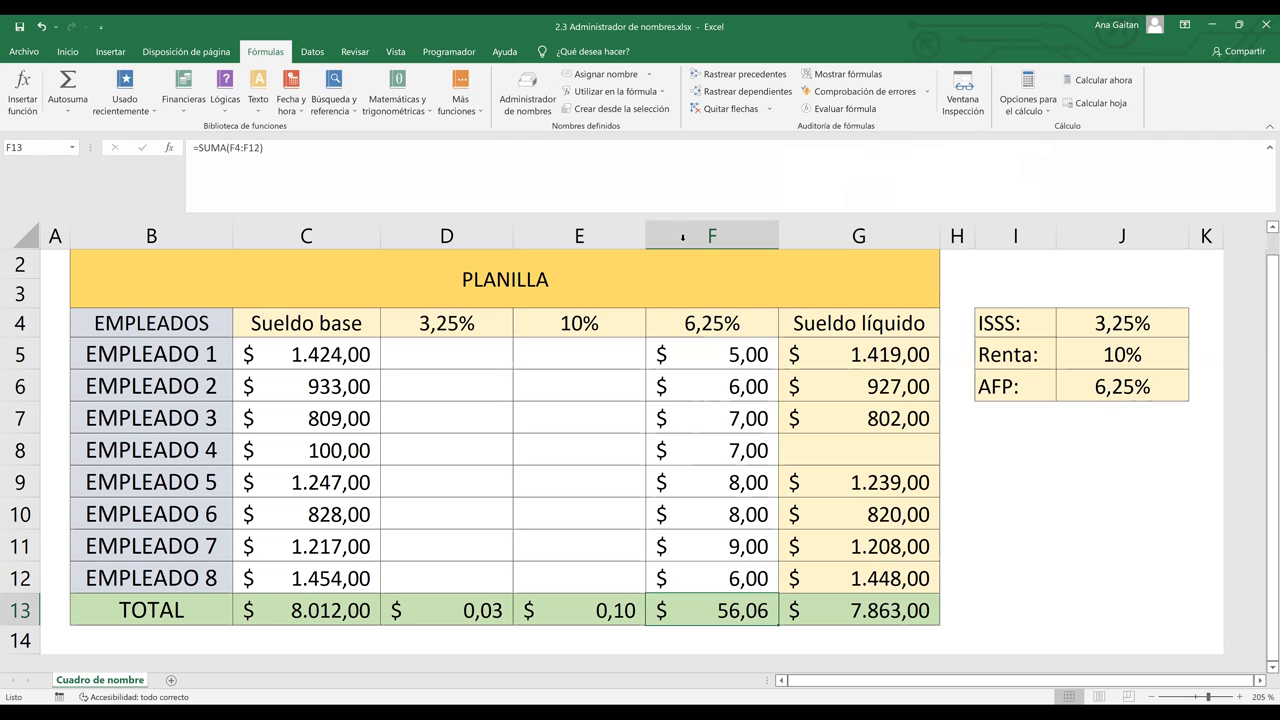
# Check in the Name Manager the values held by the name AFP
pyautogui.click(750, 384)
pyautogui.click(533, 97)
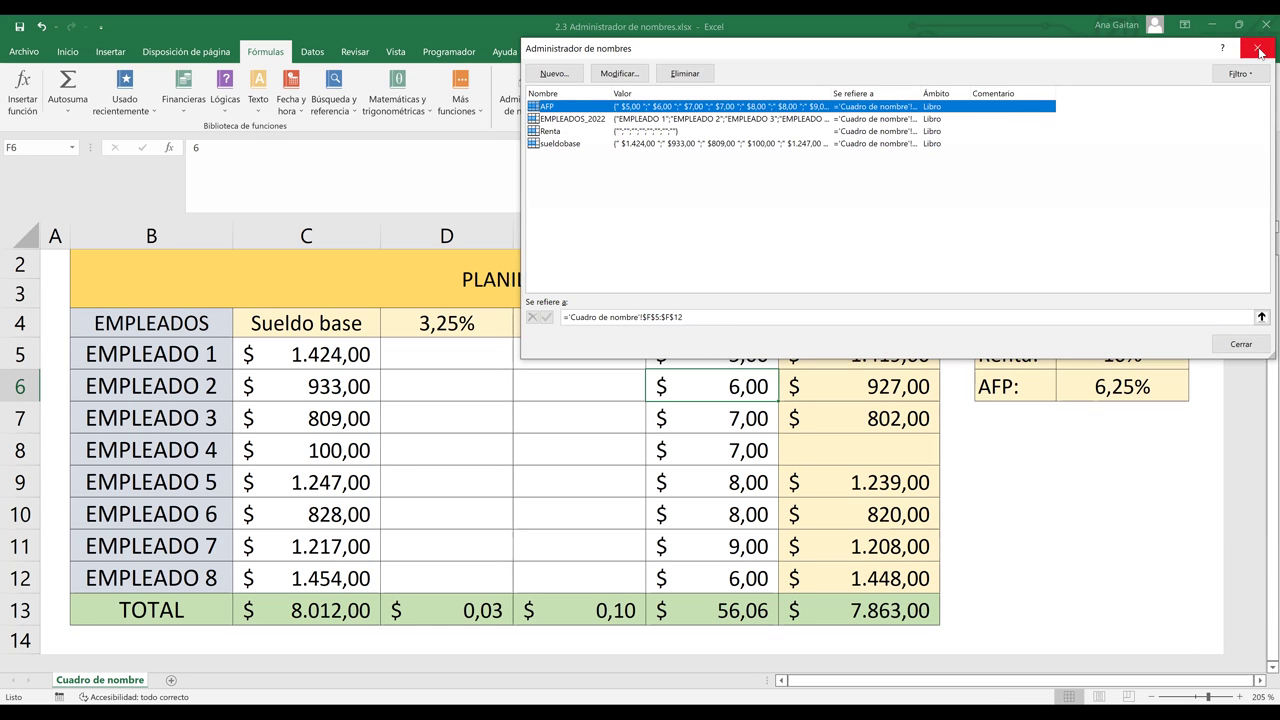
pyautogui.press('Escape')
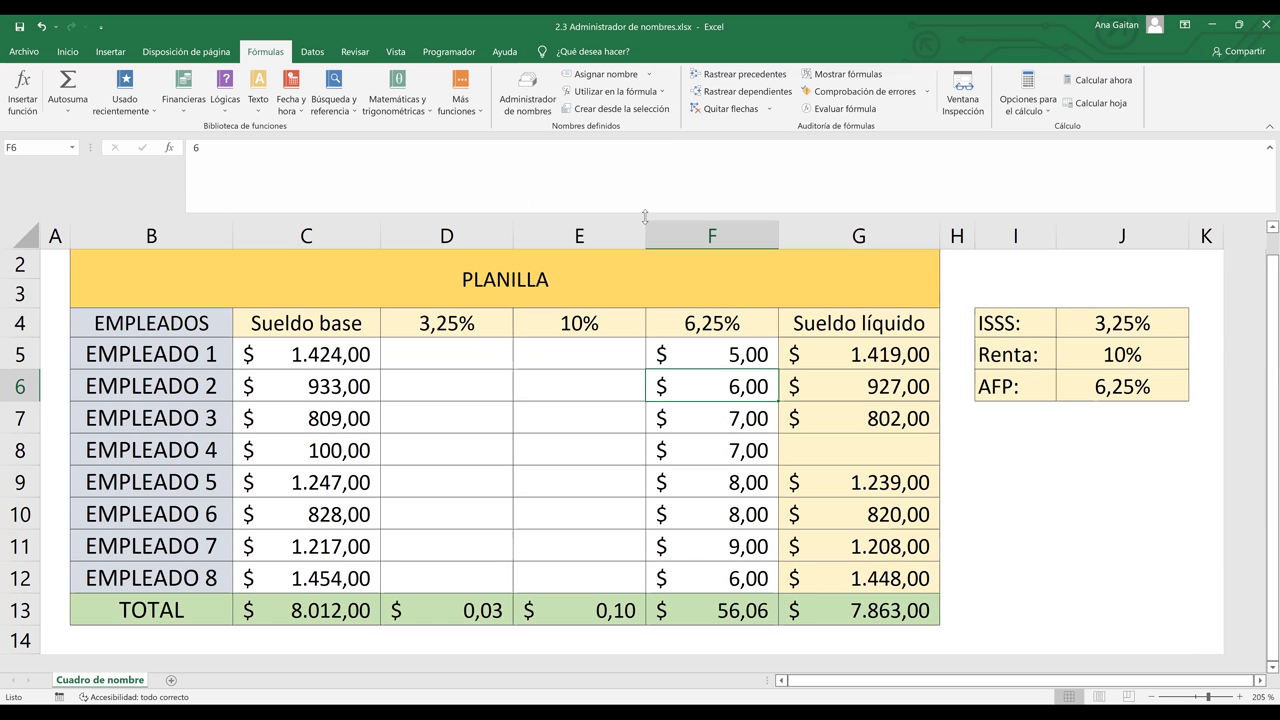
# Delete all defined names, AFP, EMPLEADOS_2022, Renta and sueldobase, in the Name Manager
pyautogui.click(510, 104)
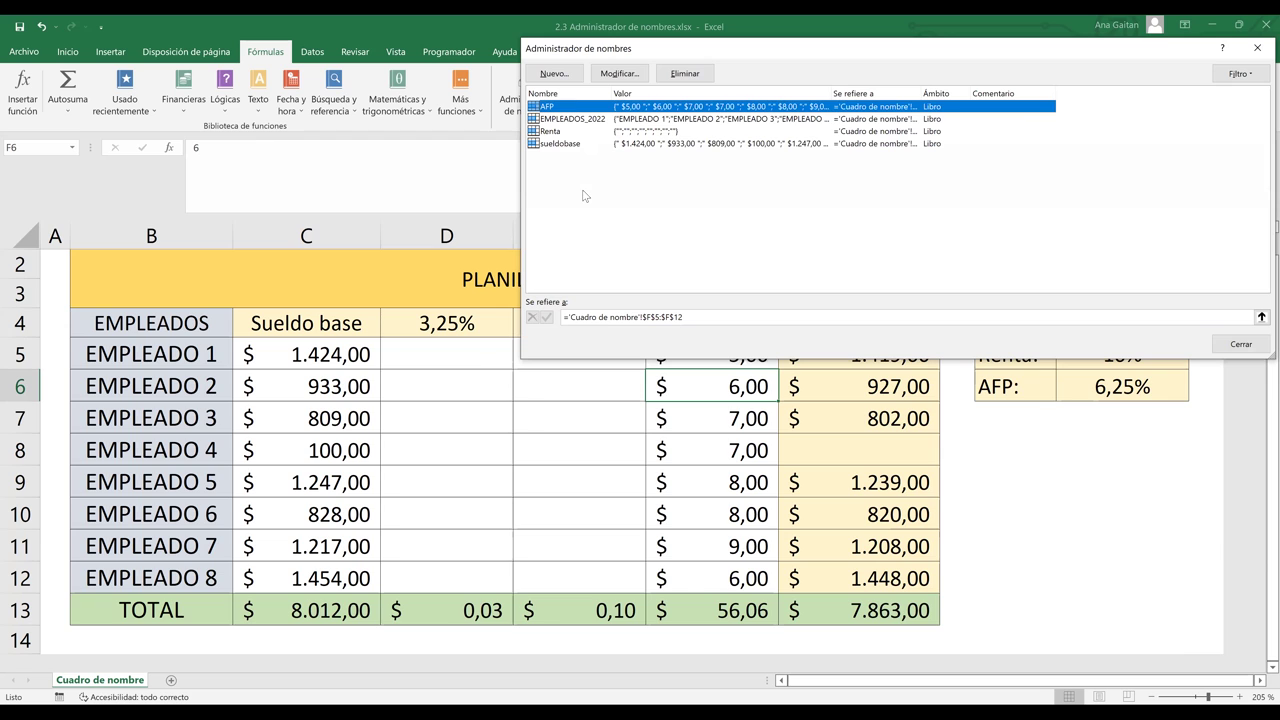
pyautogui.moveTo(573, 110); pyautogui.dragTo(575, 190)
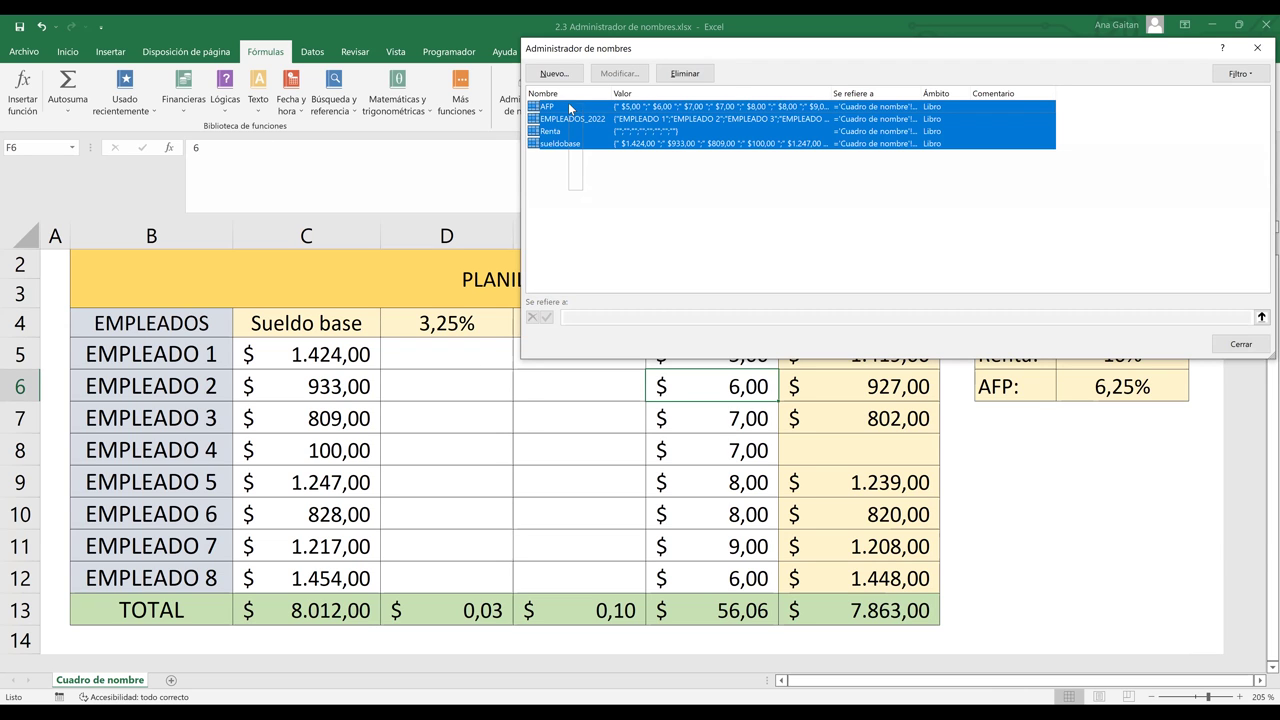
pyautogui.click(692, 76)
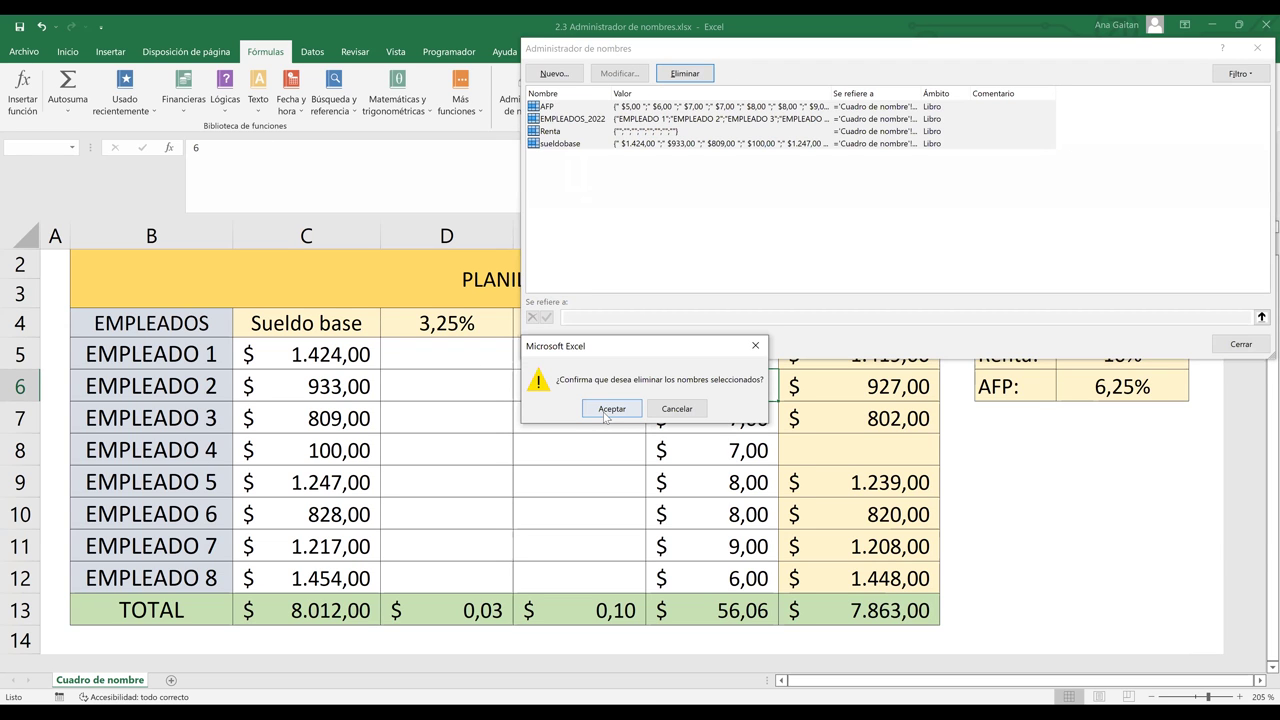
pyautogui.click(609, 409)
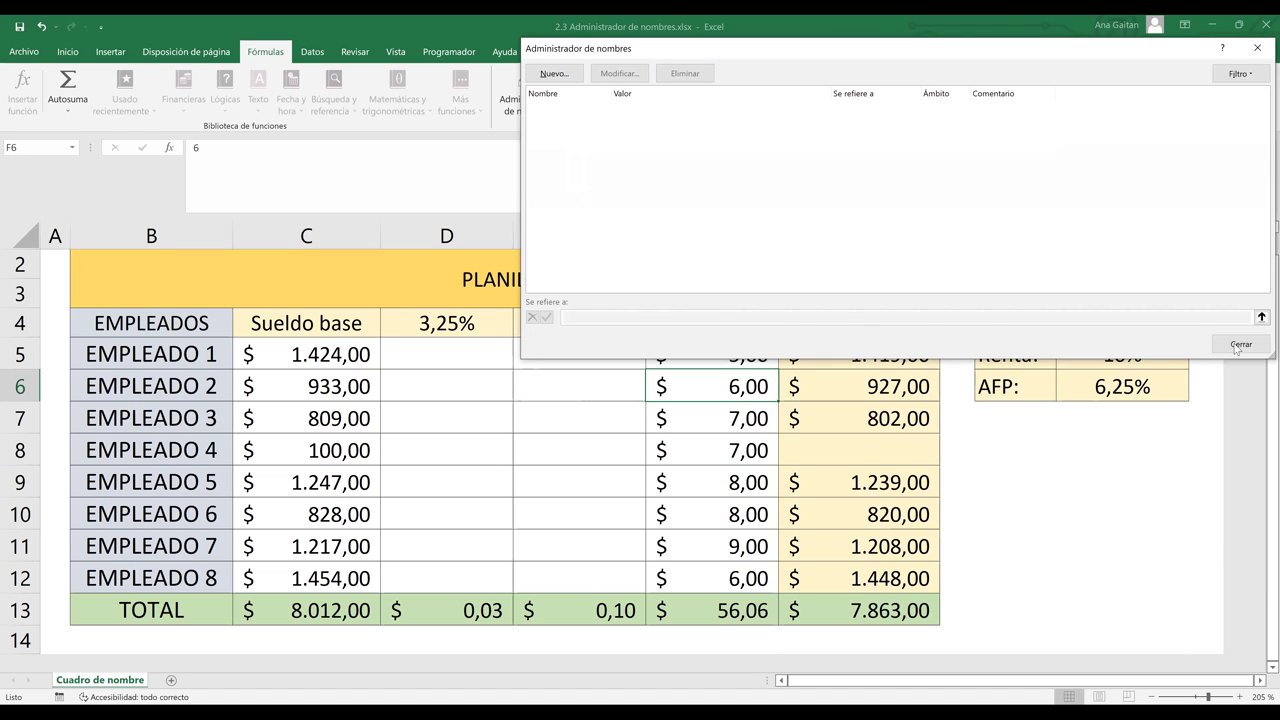
pyautogui.press('Escape')
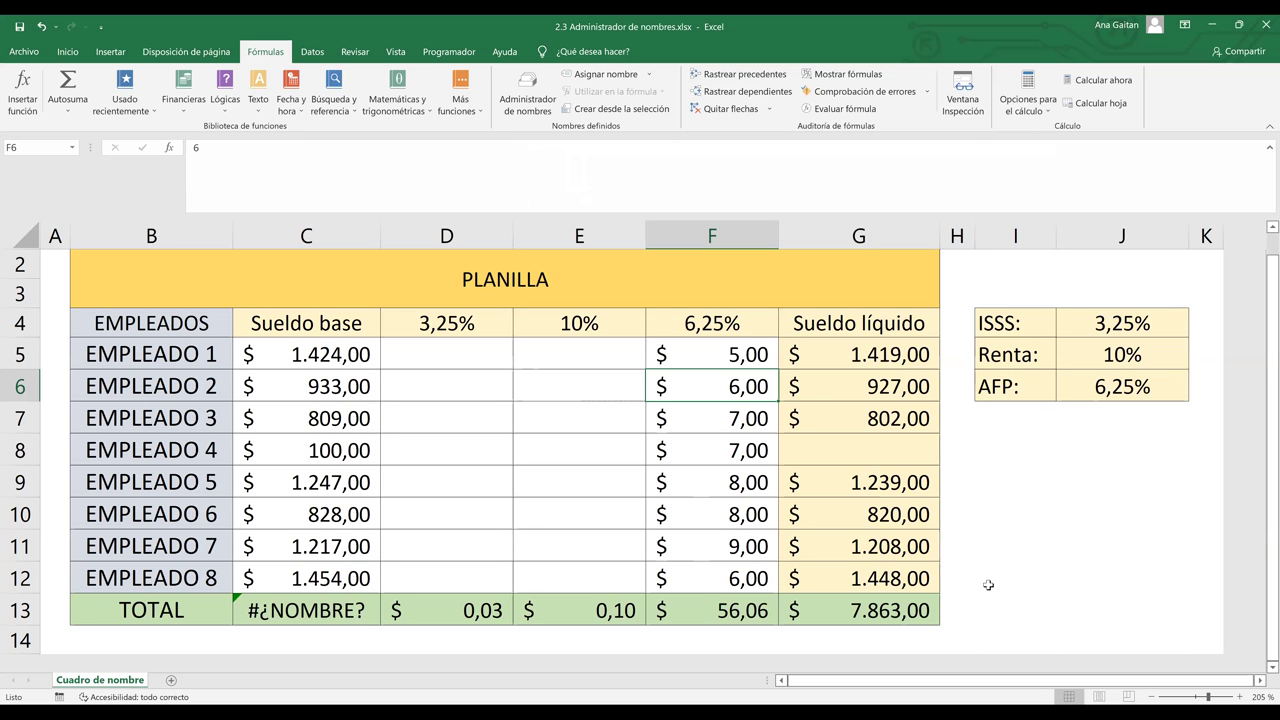
# Create a name for J6 from the selection I6:J6 using the left column's label AFP, and check the name assigned to J6
pyautogui.click(1015, 536)
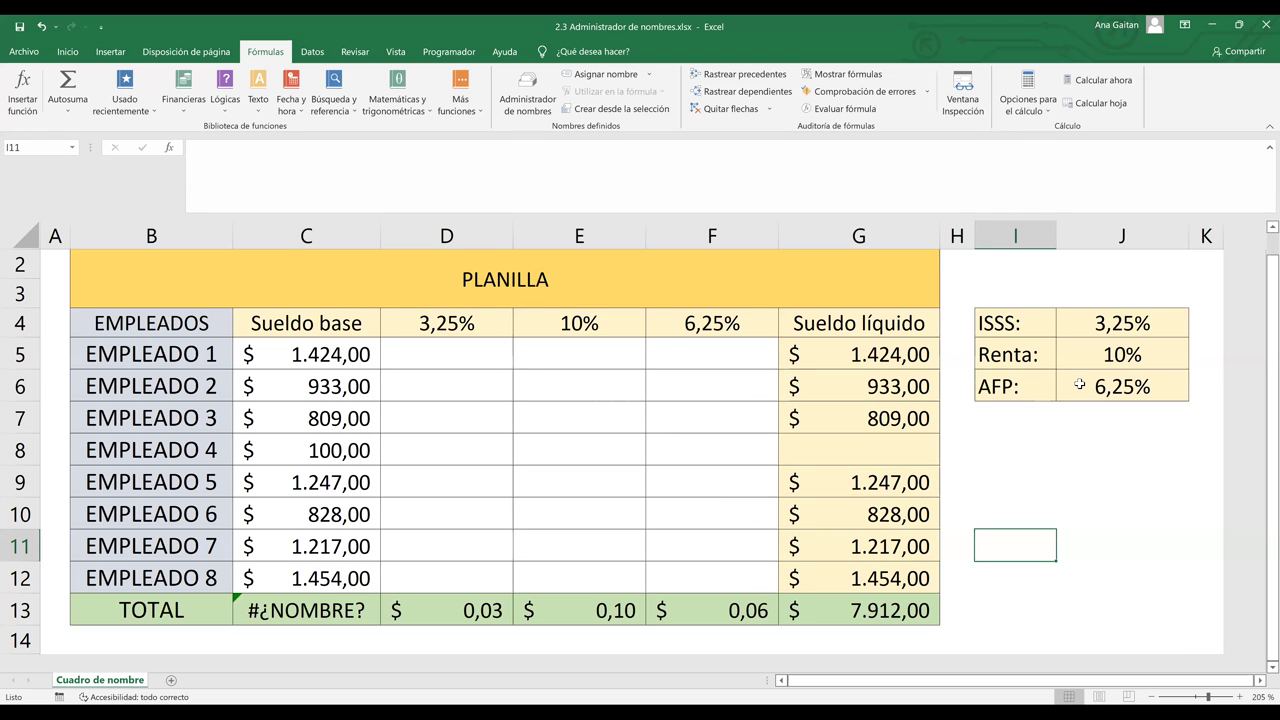
pyautogui.moveTo(993, 385); pyautogui.dragTo(1079, 385)
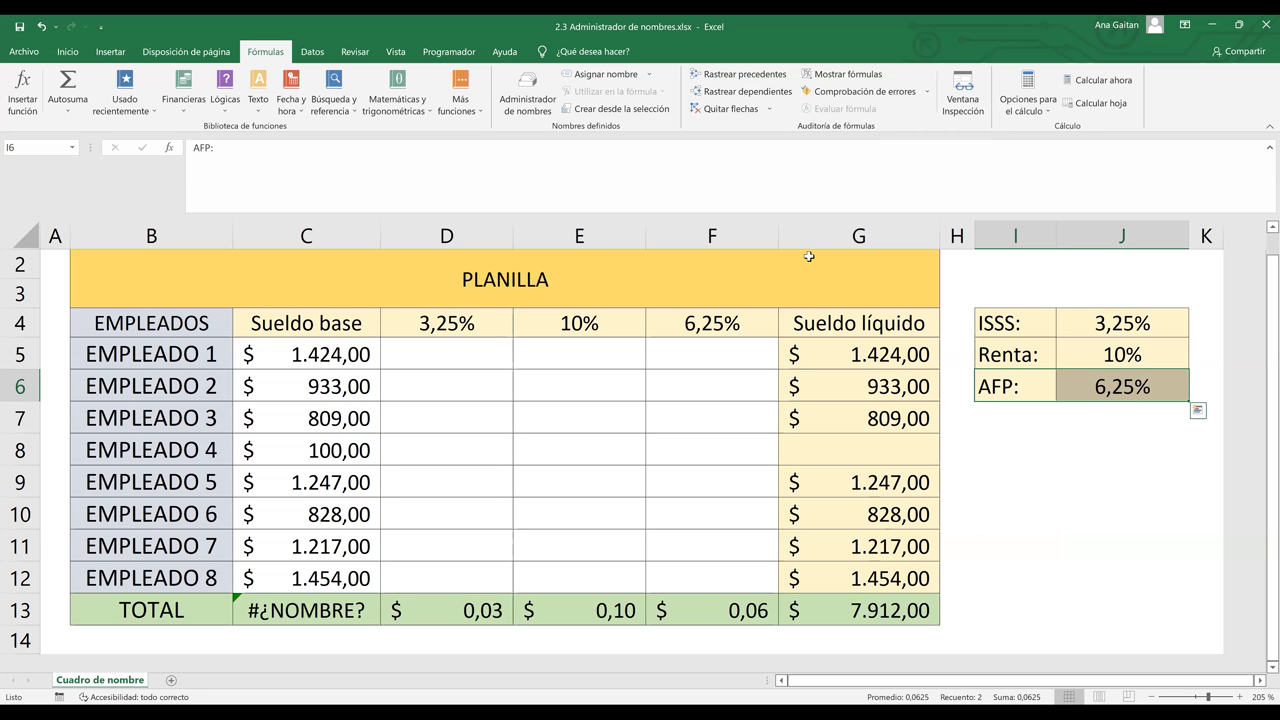
pyautogui.click(630, 109)
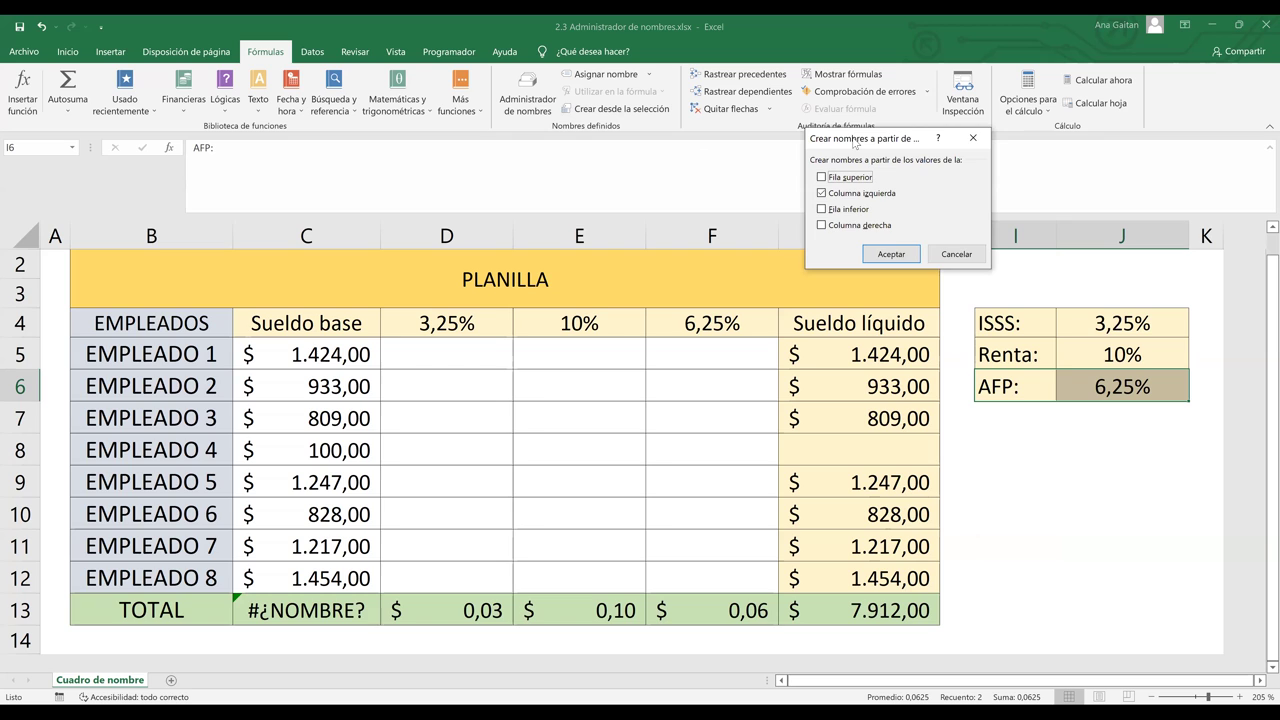
pyautogui.moveTo(854, 143); pyautogui.dragTo(582, 360)
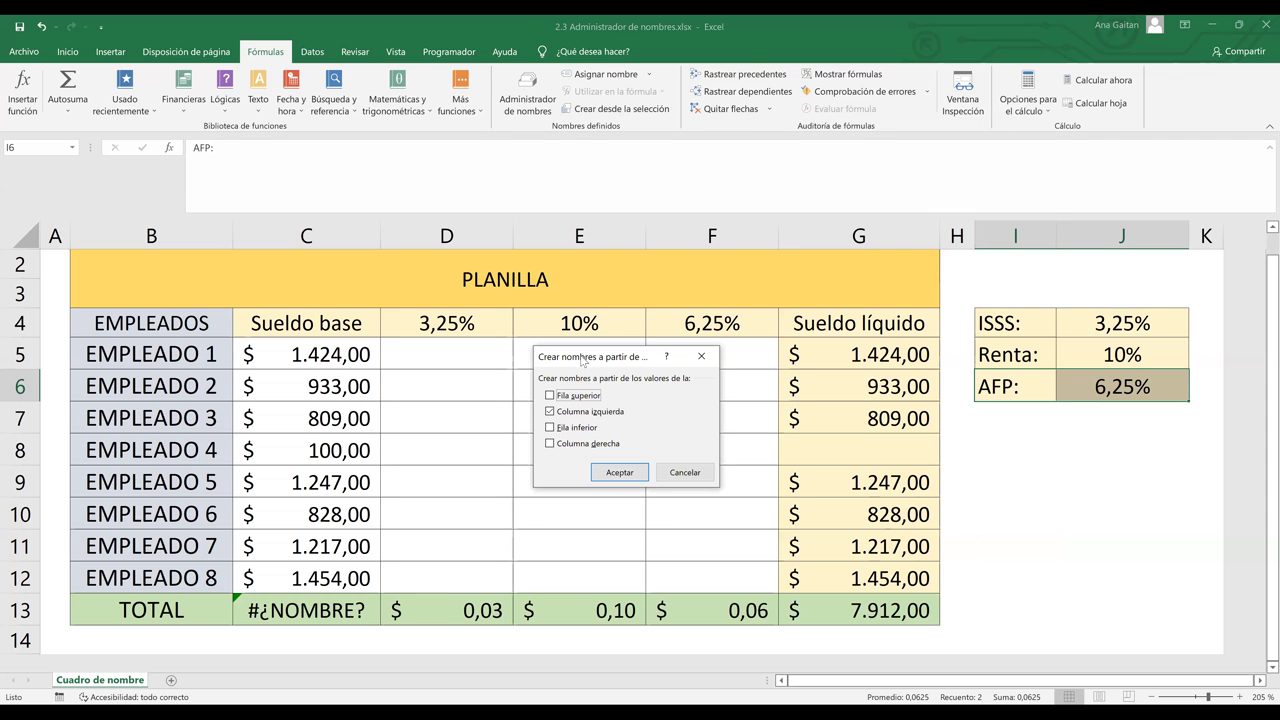
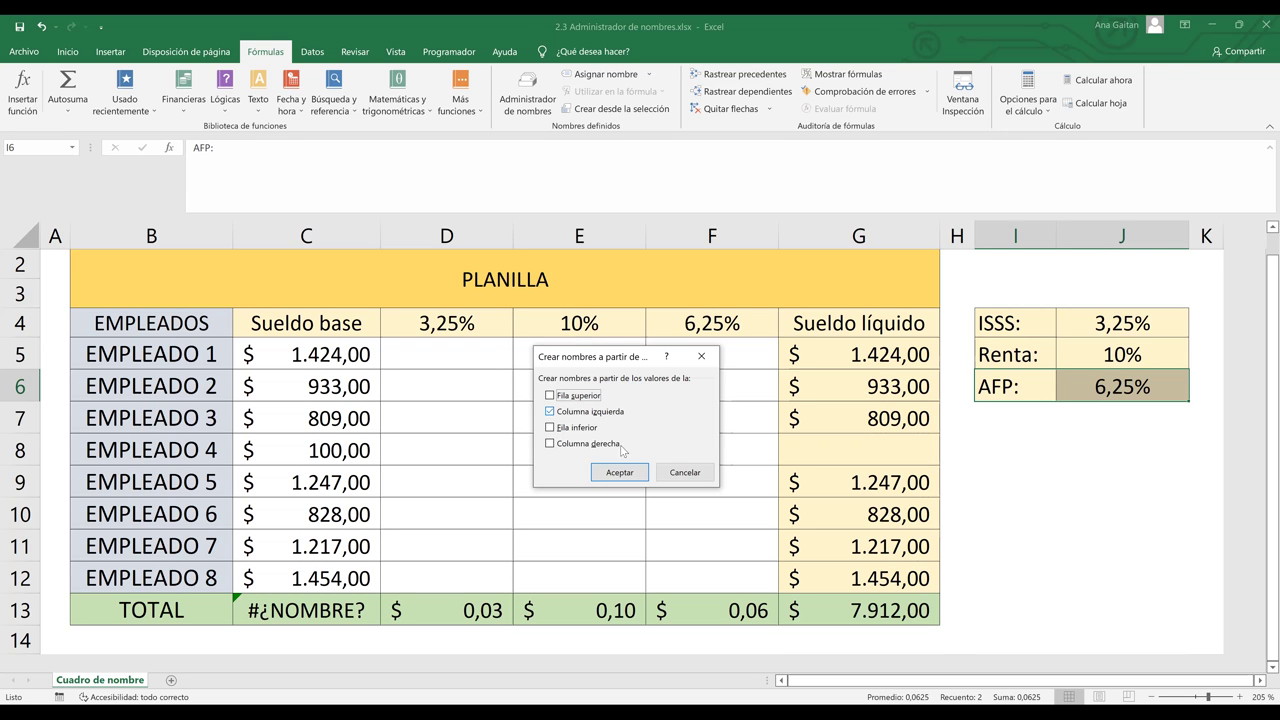
pyautogui.click(631, 474)
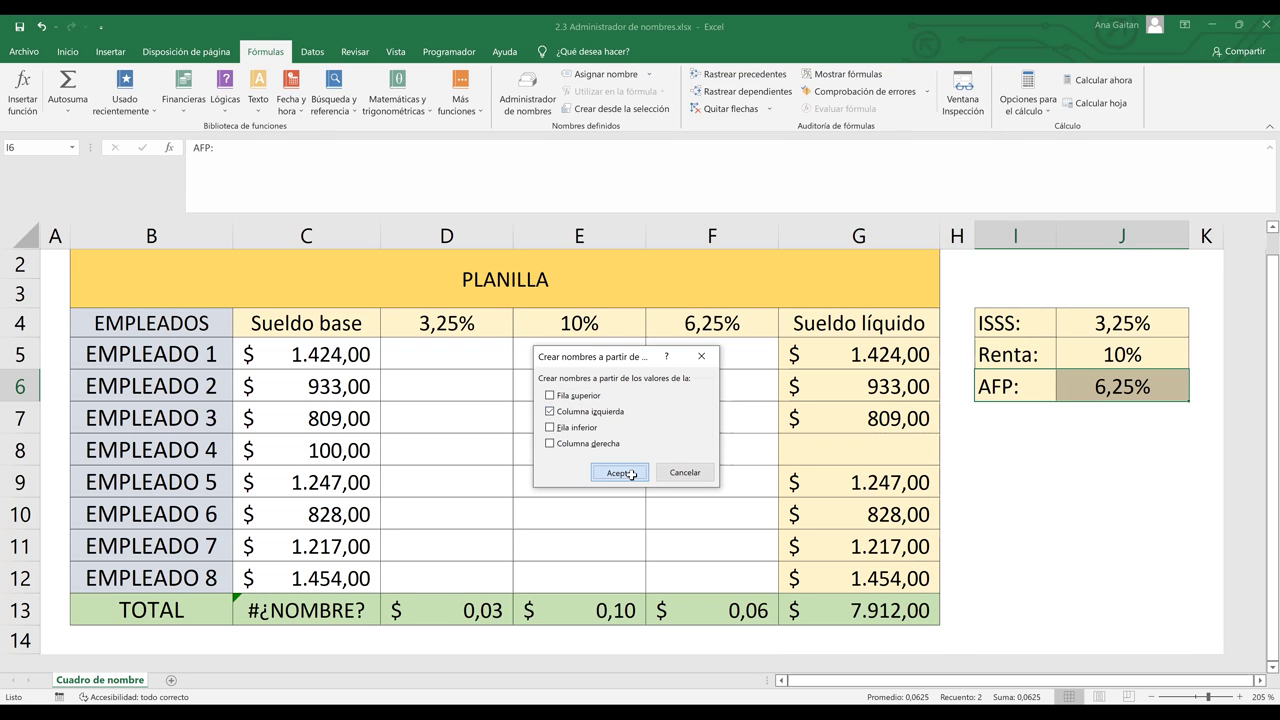
pyautogui.click(1075, 410)
pyautogui.click(1104, 390)
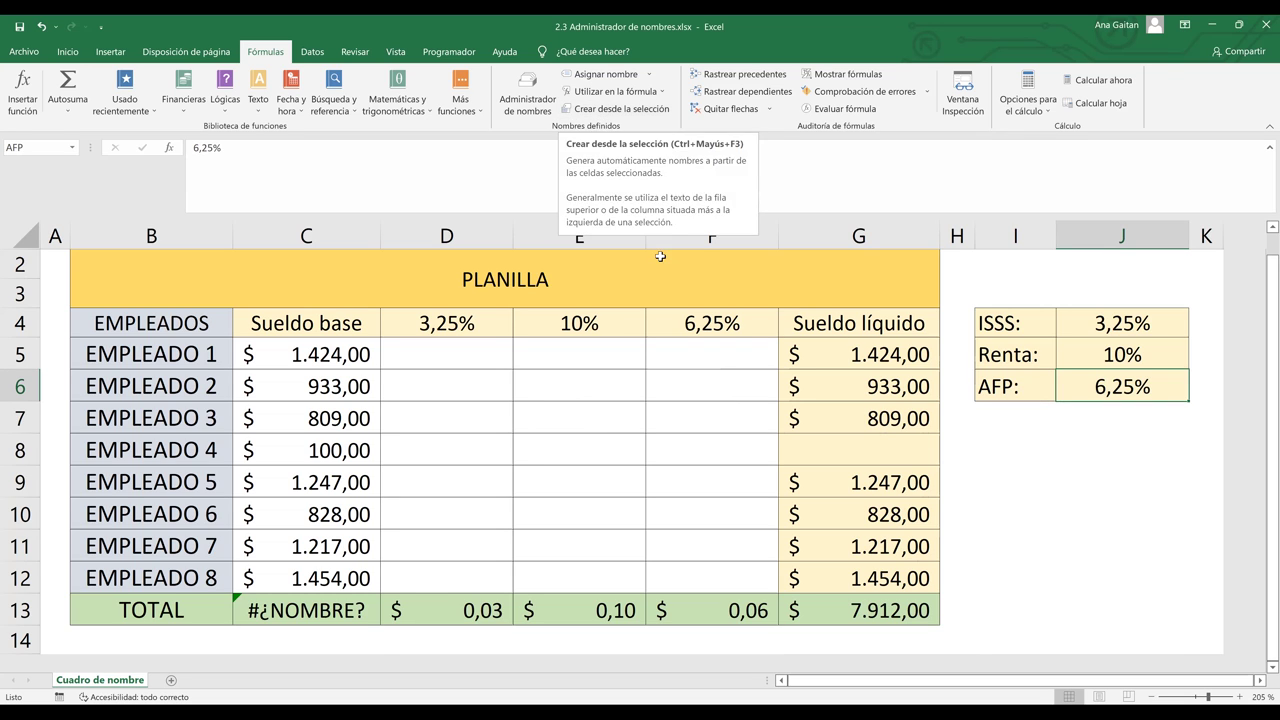
# Enter the formula =F4*C5 in F5 and fill it down to F9
pyautogui.click(704, 364)
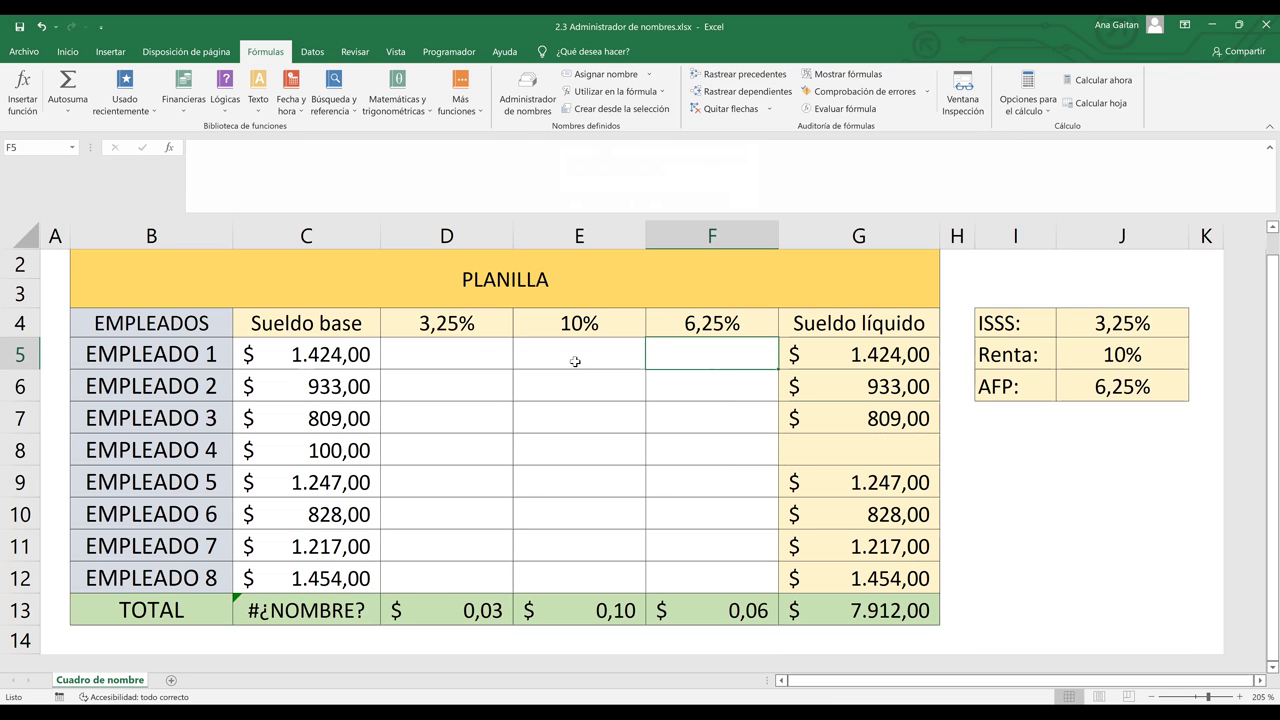
pyautogui.write('=')
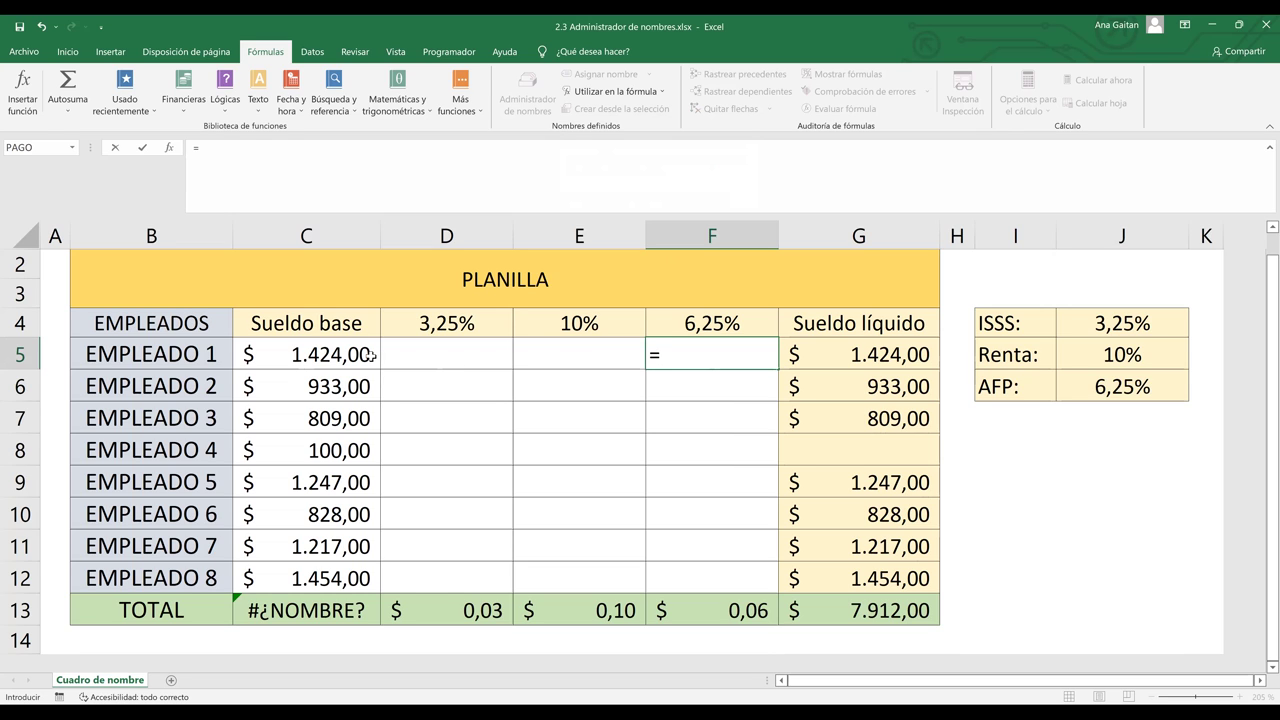
pyautogui.click(715, 316)
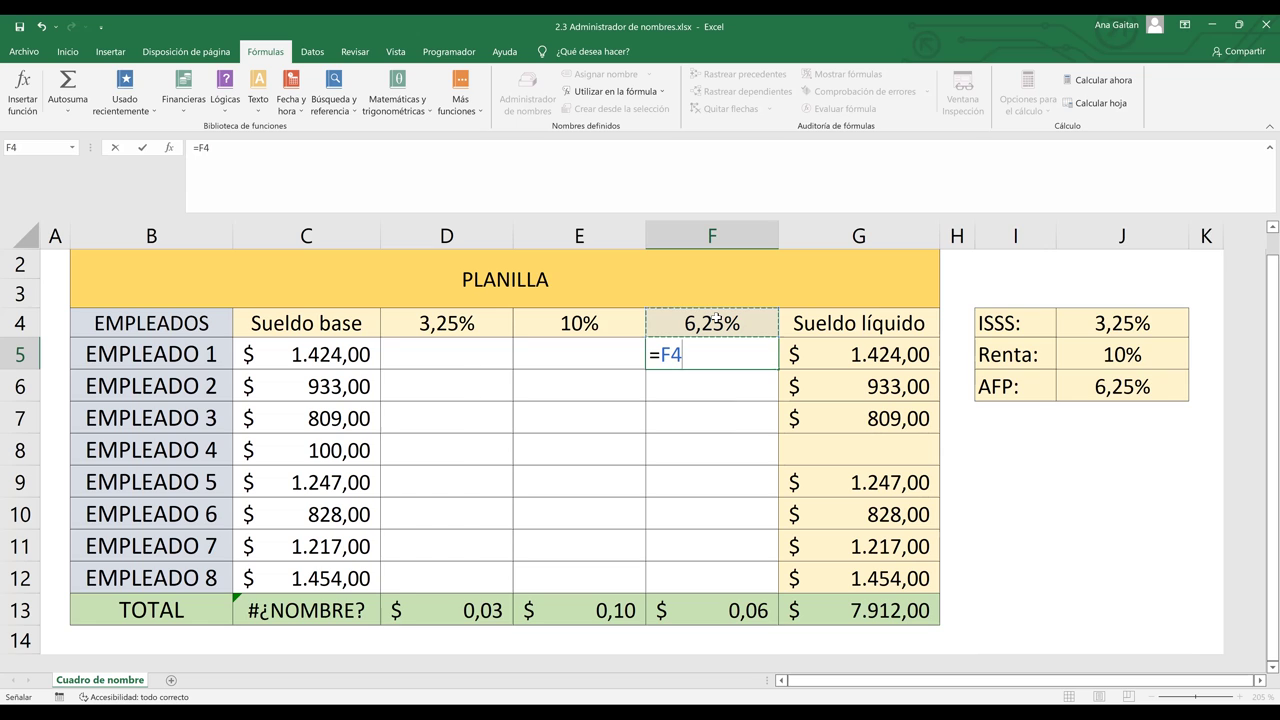
pyautogui.write('*')
pyautogui.click(1152, 388)
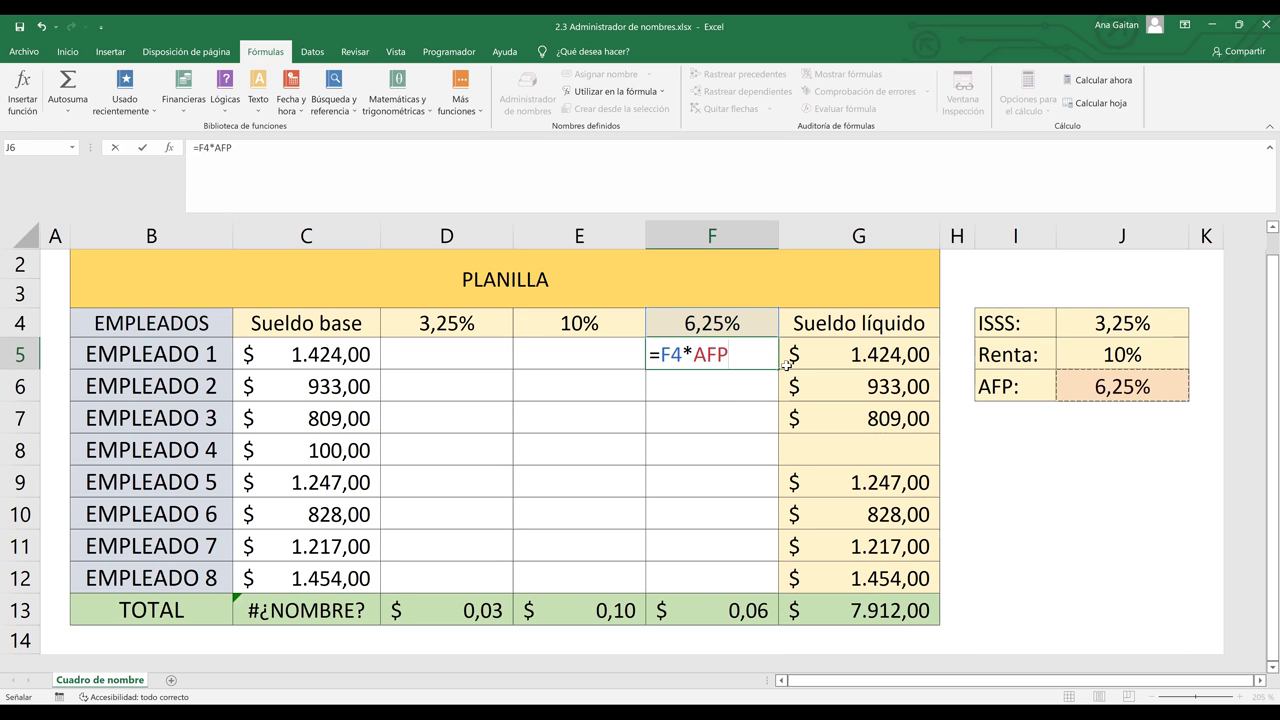
pyautogui.press('BackSpace')
pyautogui.press('BackSpace')
pyautogui.press('BackSpace')
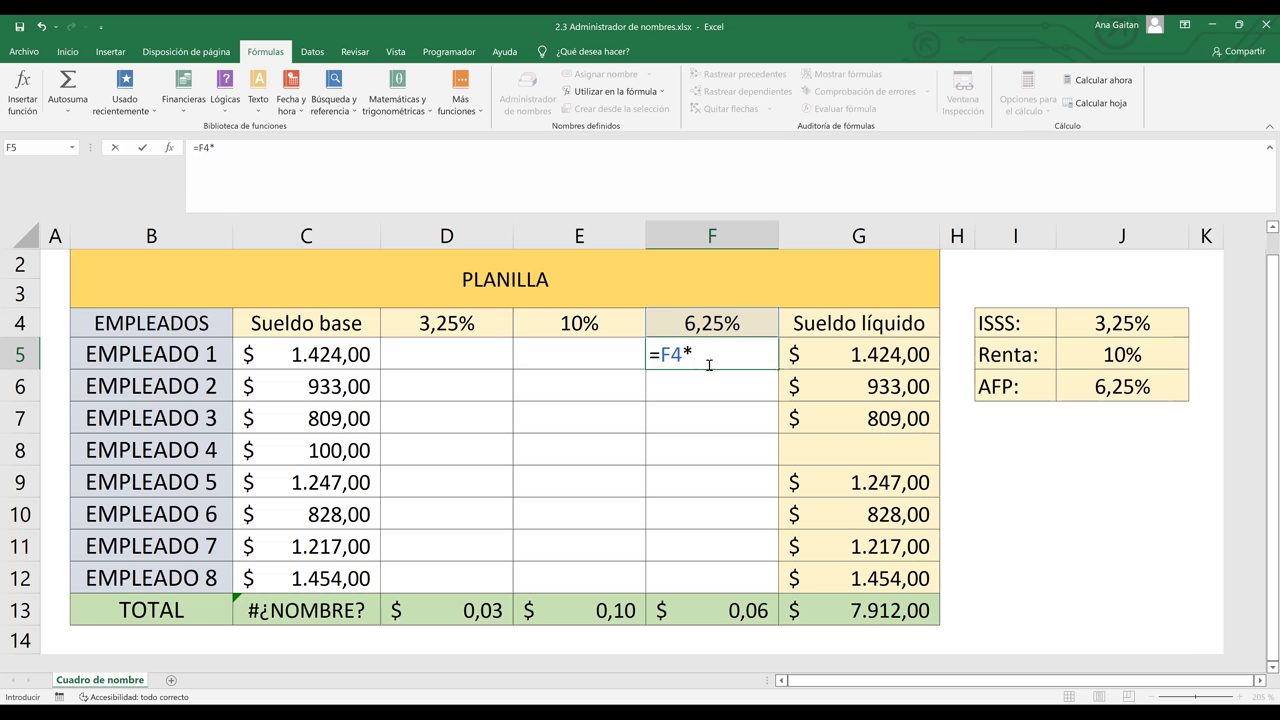
pyautogui.click(316, 354)
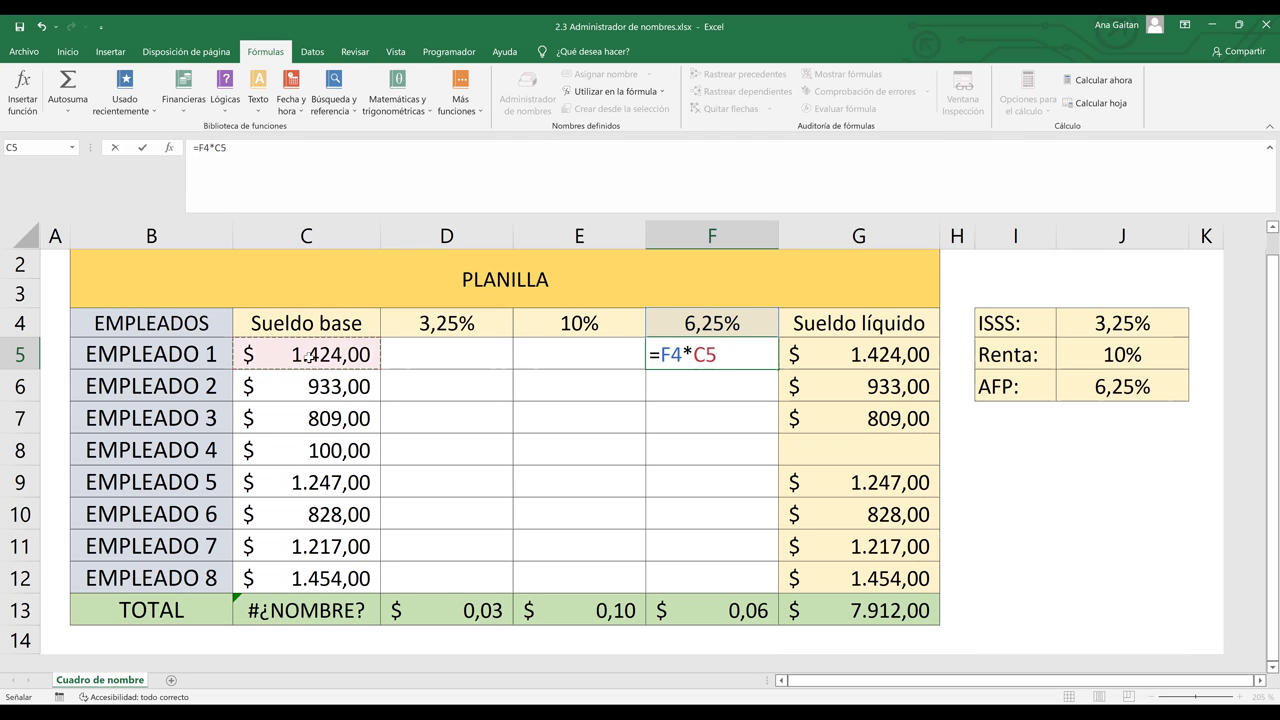
pyautogui.press('Return')
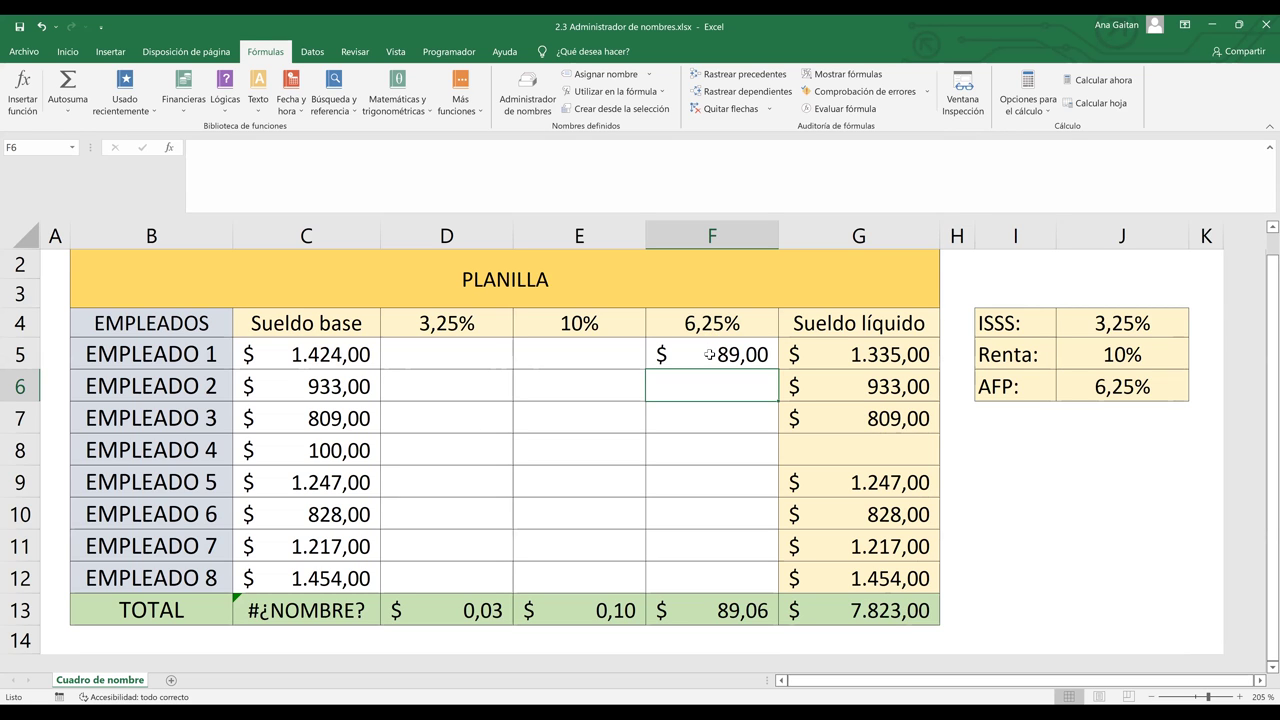
pyautogui.click(777, 368)
pyautogui.moveTo(779, 369); pyautogui.dragTo(769, 490)
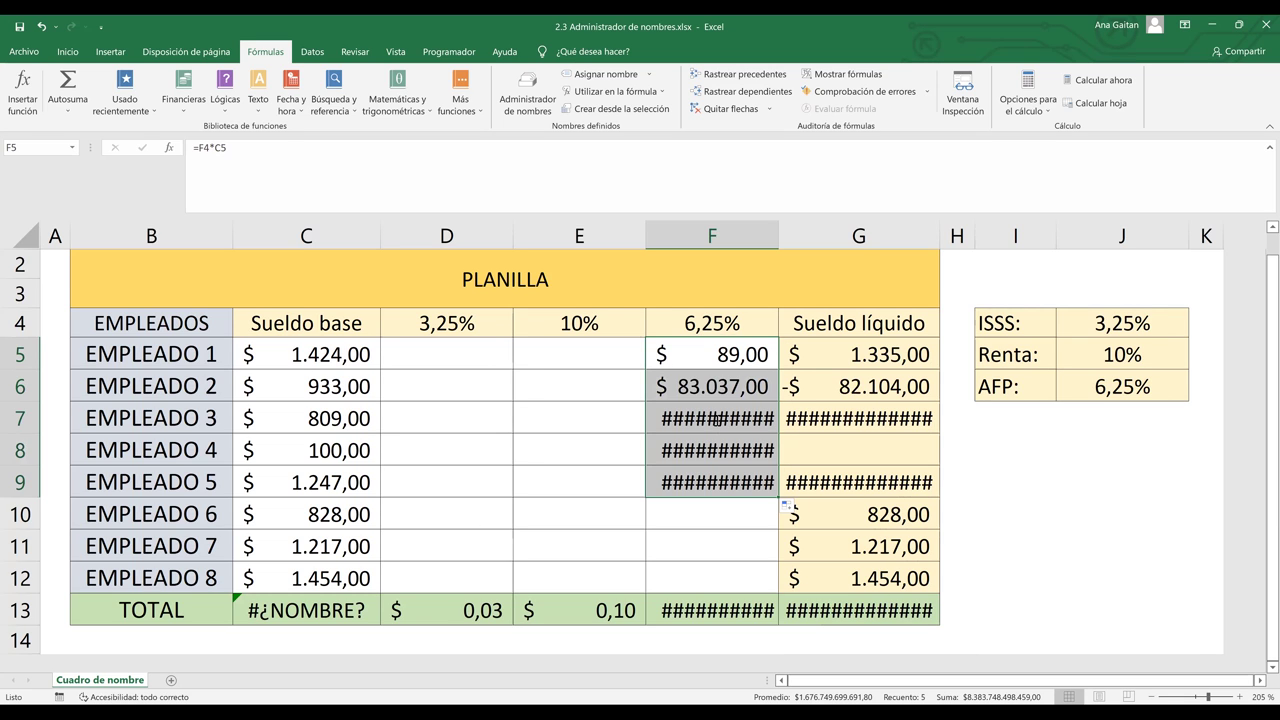
# Change the formula in F7 to =$F$4*C7 so it uses an absolute reference to the rate heading
pyautogui.doubleClick(716, 419)
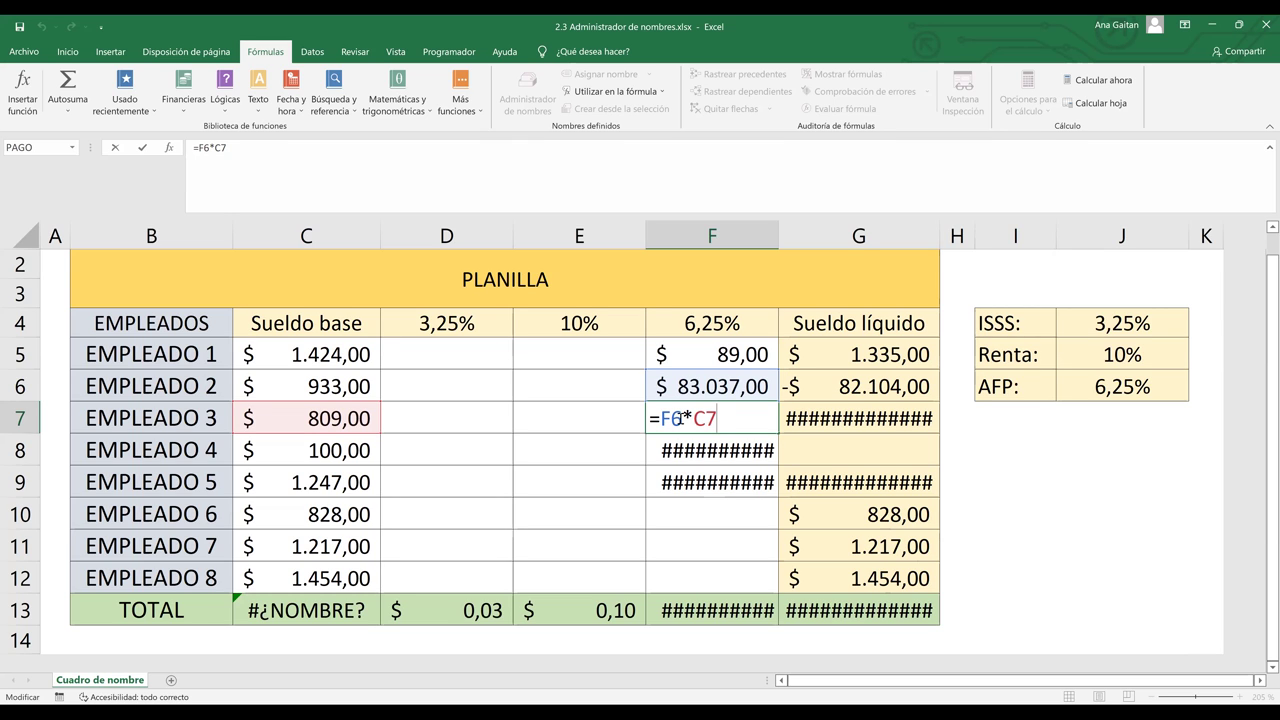
pyautogui.doubleClick(678, 418)
pyautogui.press('BackSpace')
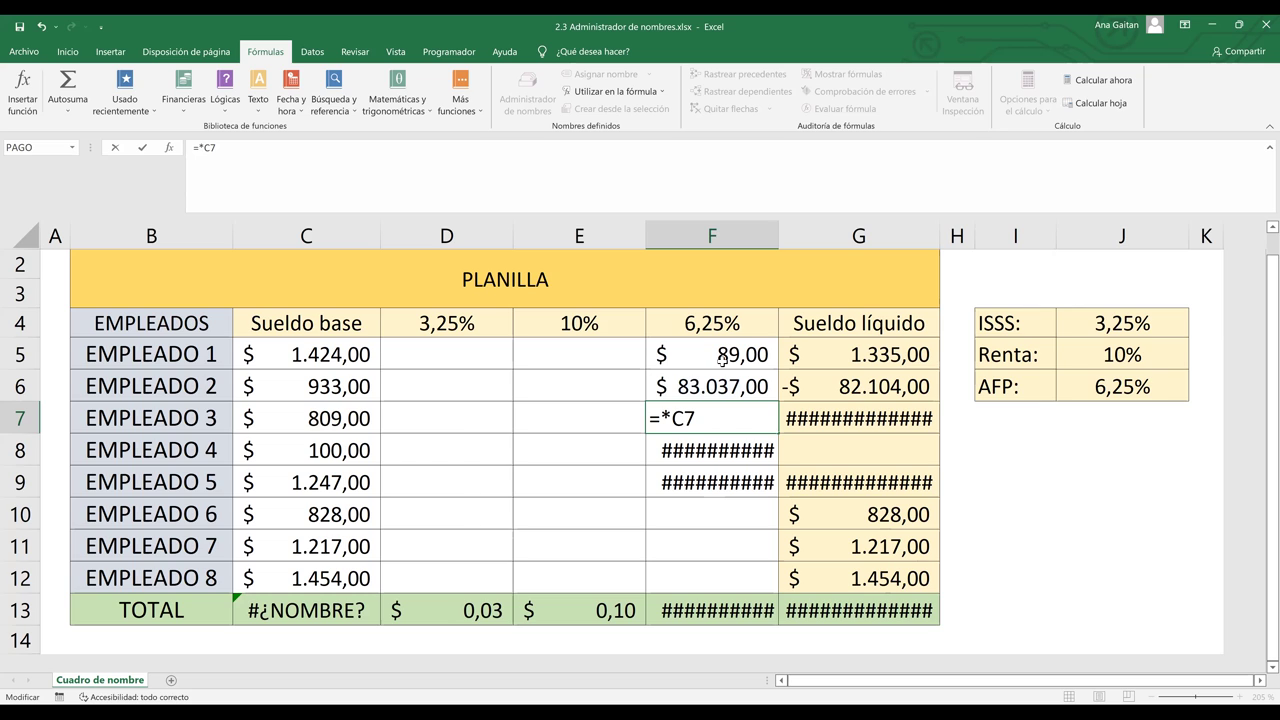
pyautogui.click(717, 322)
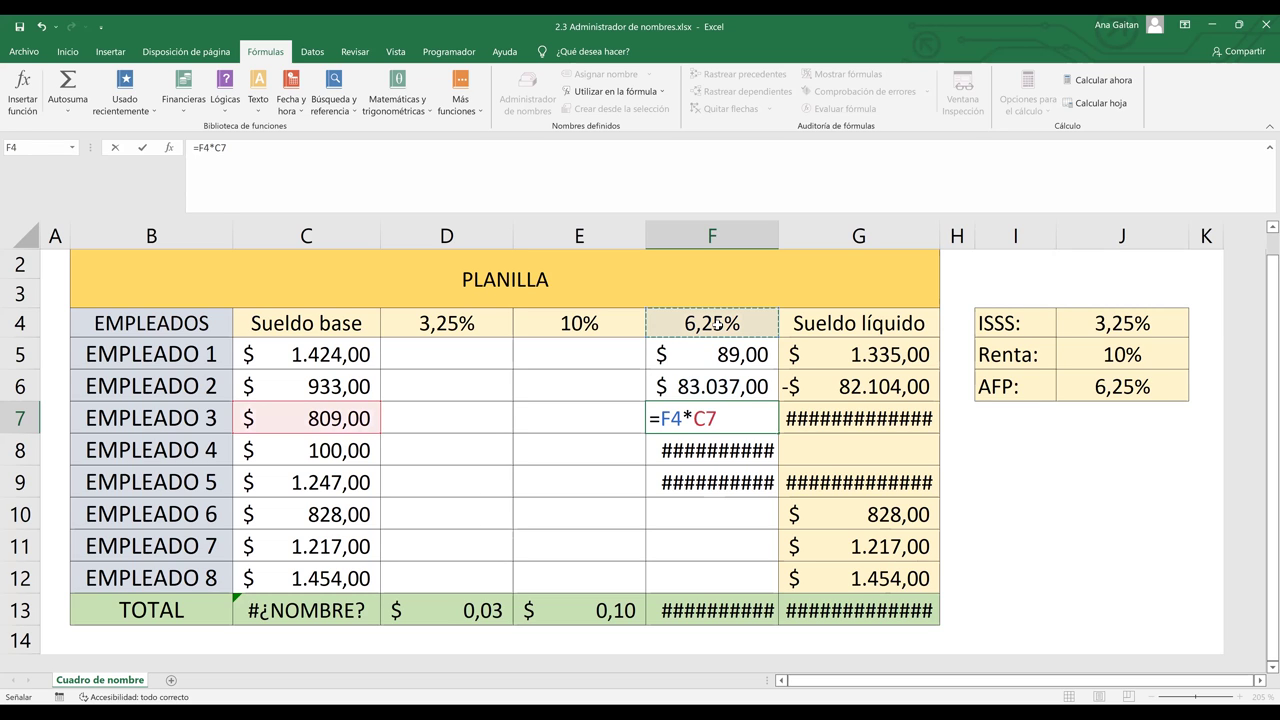
pyautogui.press('F4')
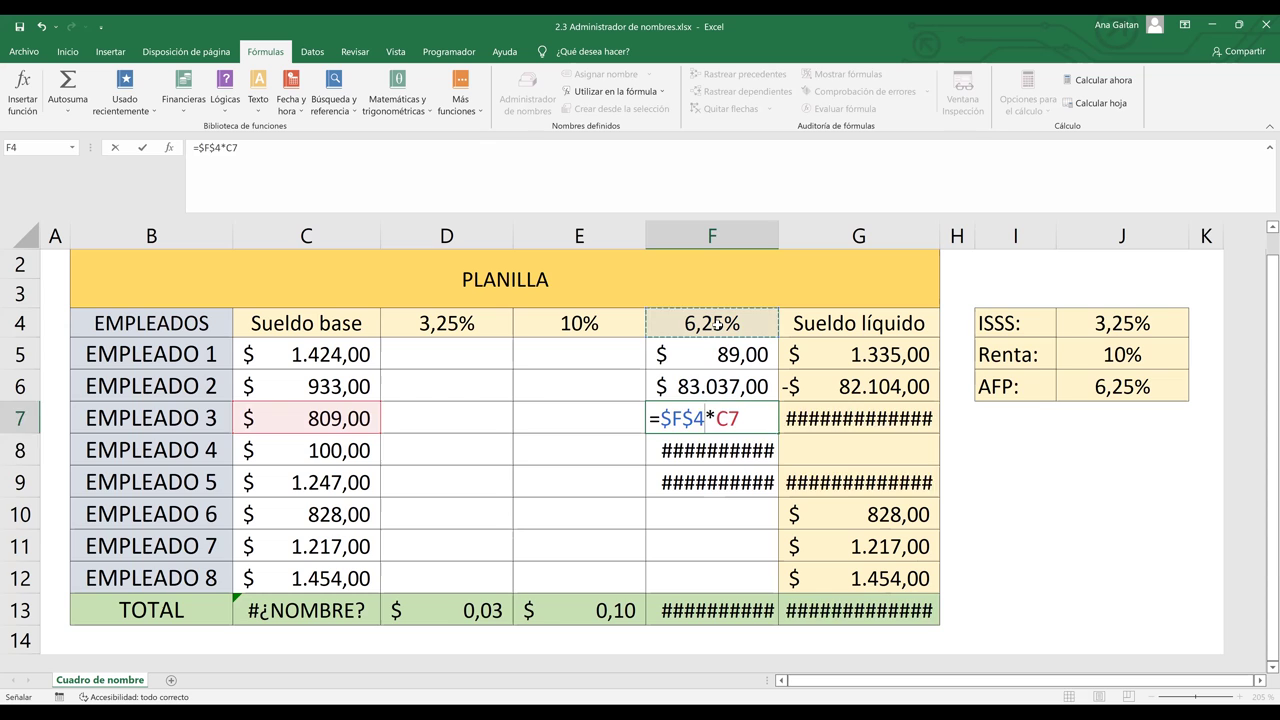
pyautogui.press('Return')
# Change the formula in F5 to =$F$4*C5, fill it down to F12, and check the copy in F11
pyautogui.click(731, 354)
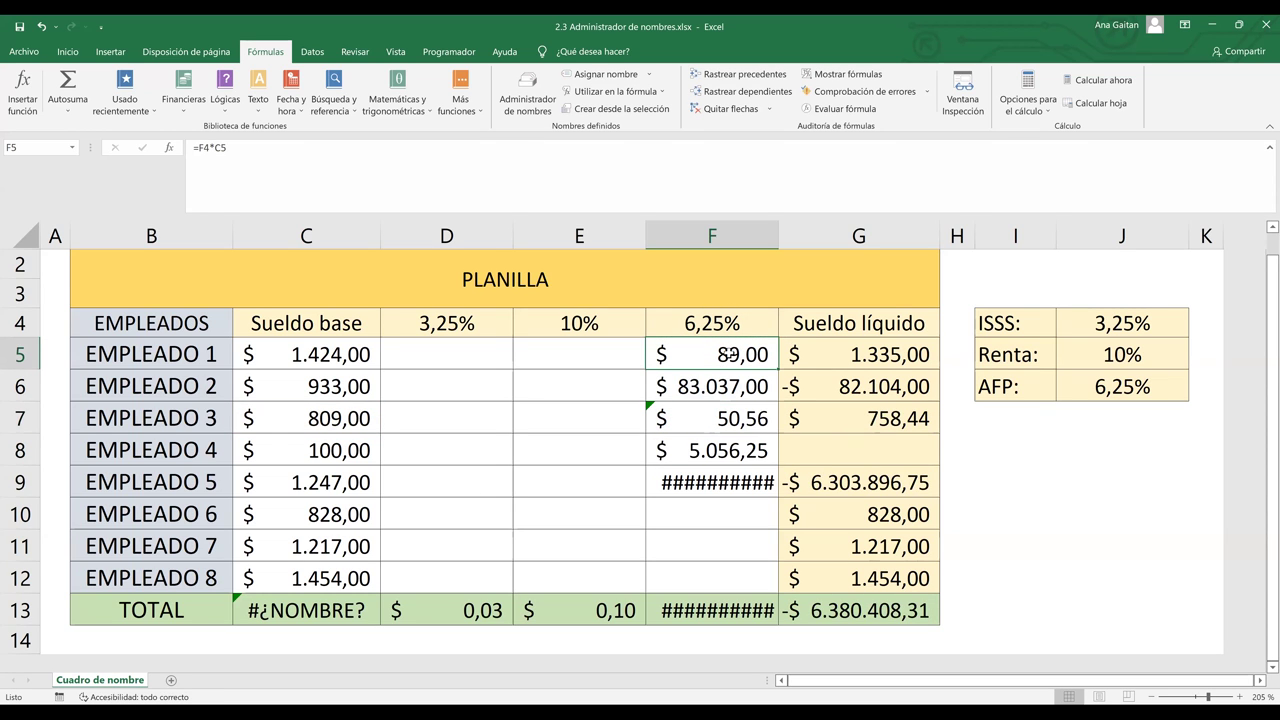
pyautogui.doubleClick(729, 354)
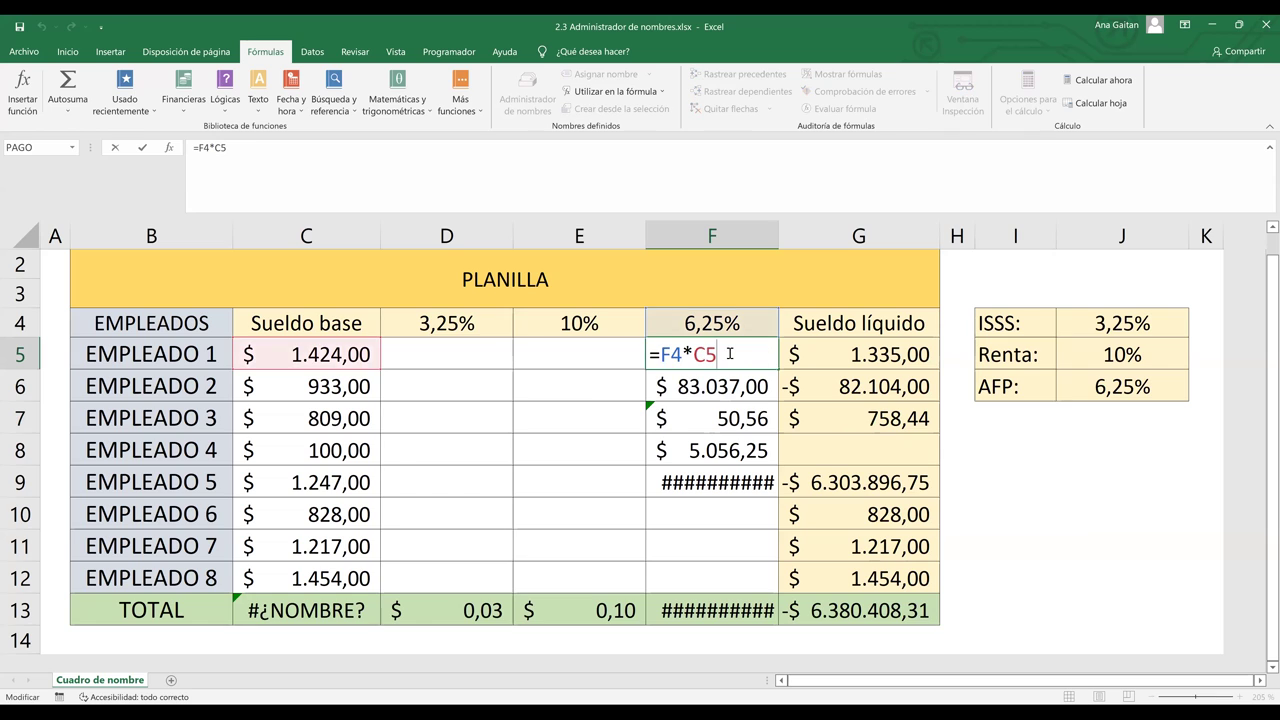
pyautogui.click(671, 354)
pyautogui.press('F4')
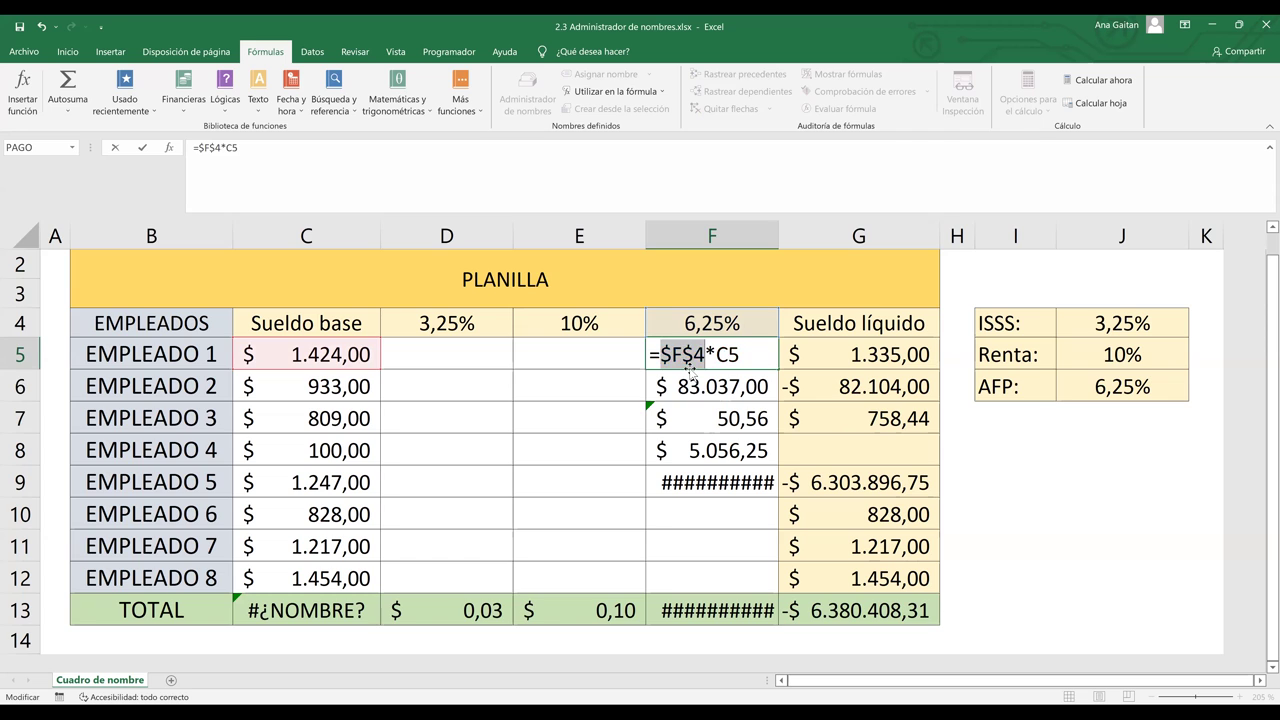
pyautogui.press('Return')
pyautogui.click(709, 360)
pyautogui.moveTo(778, 370); pyautogui.dragTo(770, 594)
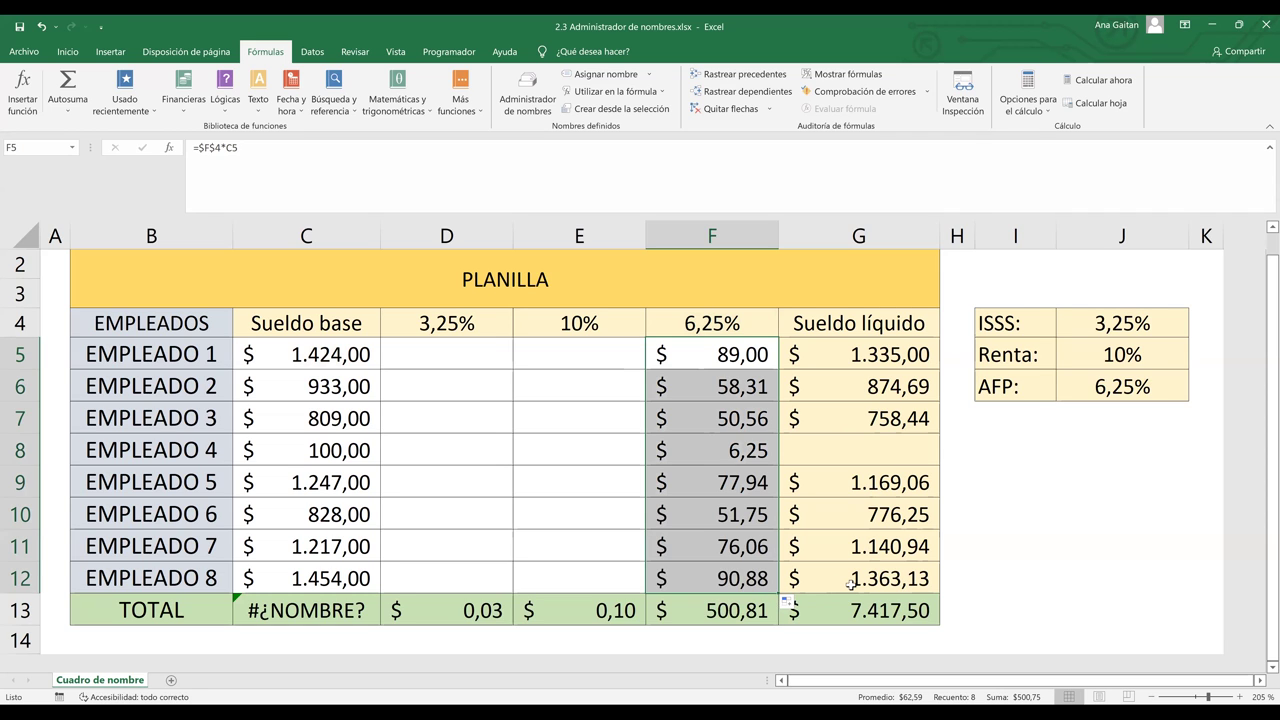
pyautogui.click(725, 540)
pyautogui.doubleClick(725, 540)
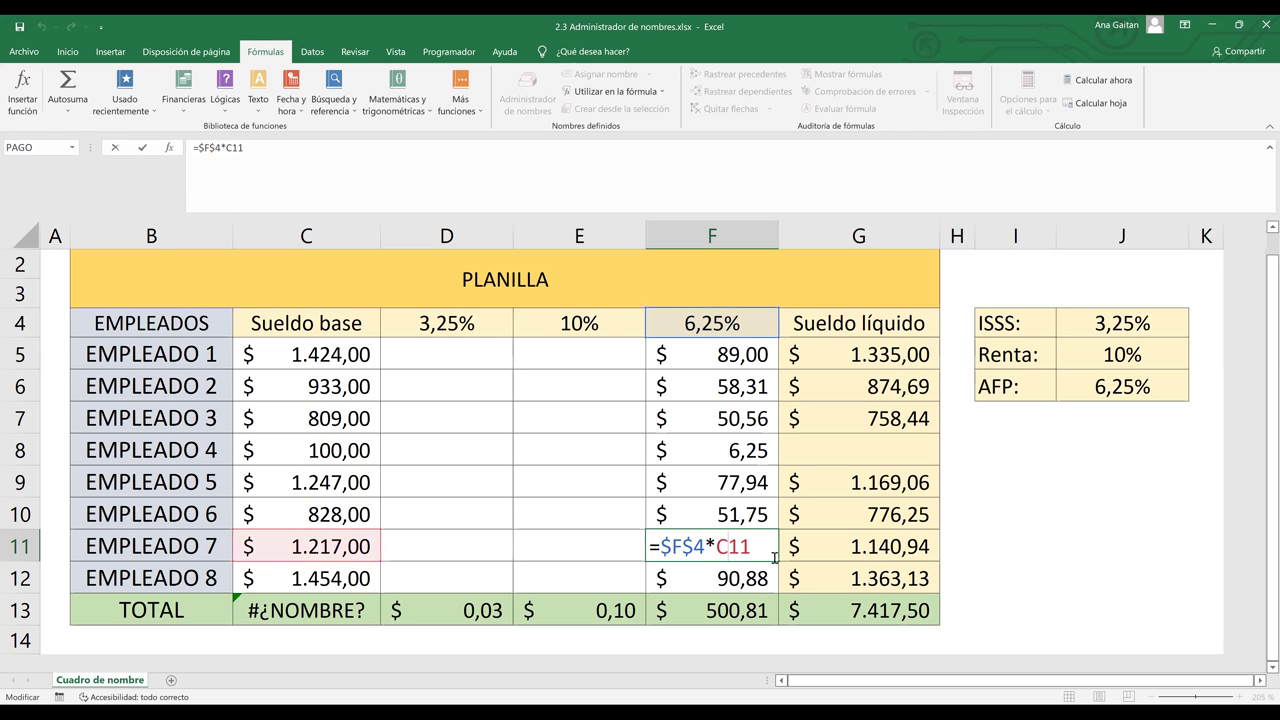
pyautogui.click(859, 552)
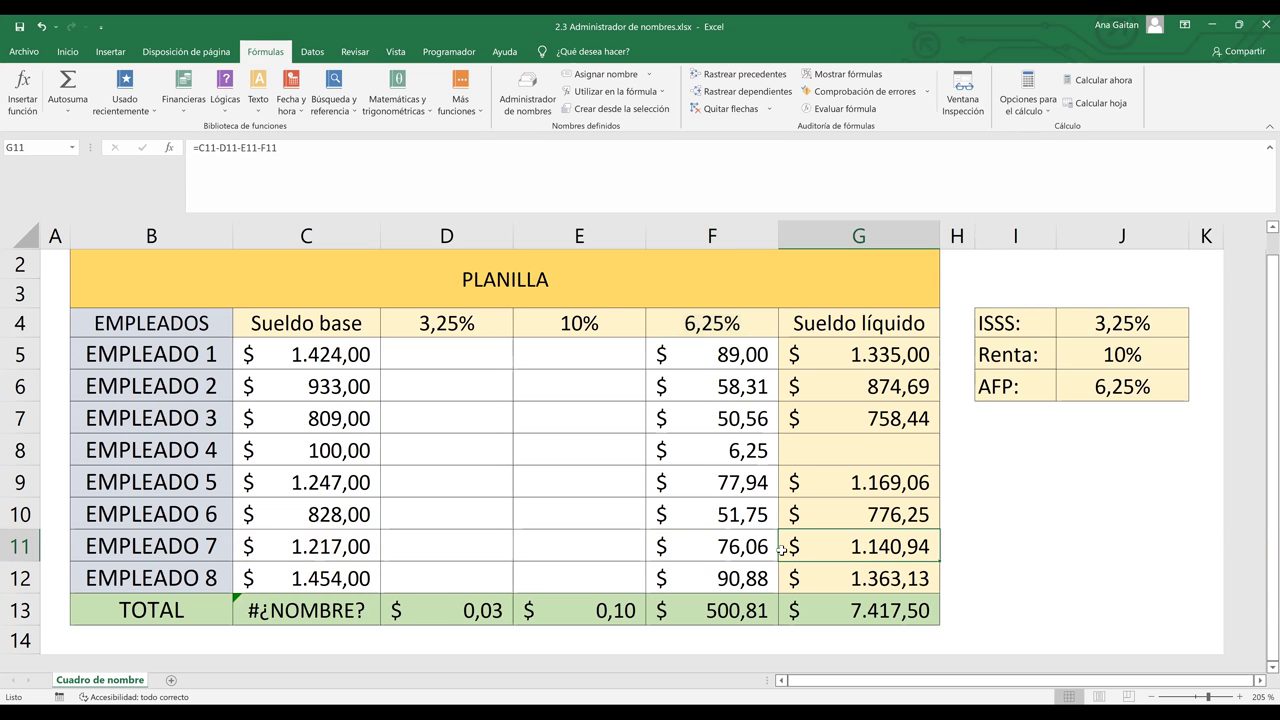
# Replace the absolute reference in F5 with the name AFP, giving =AFP*C5, and fill the formula down to F12
pyautogui.doubleClick(708, 353)
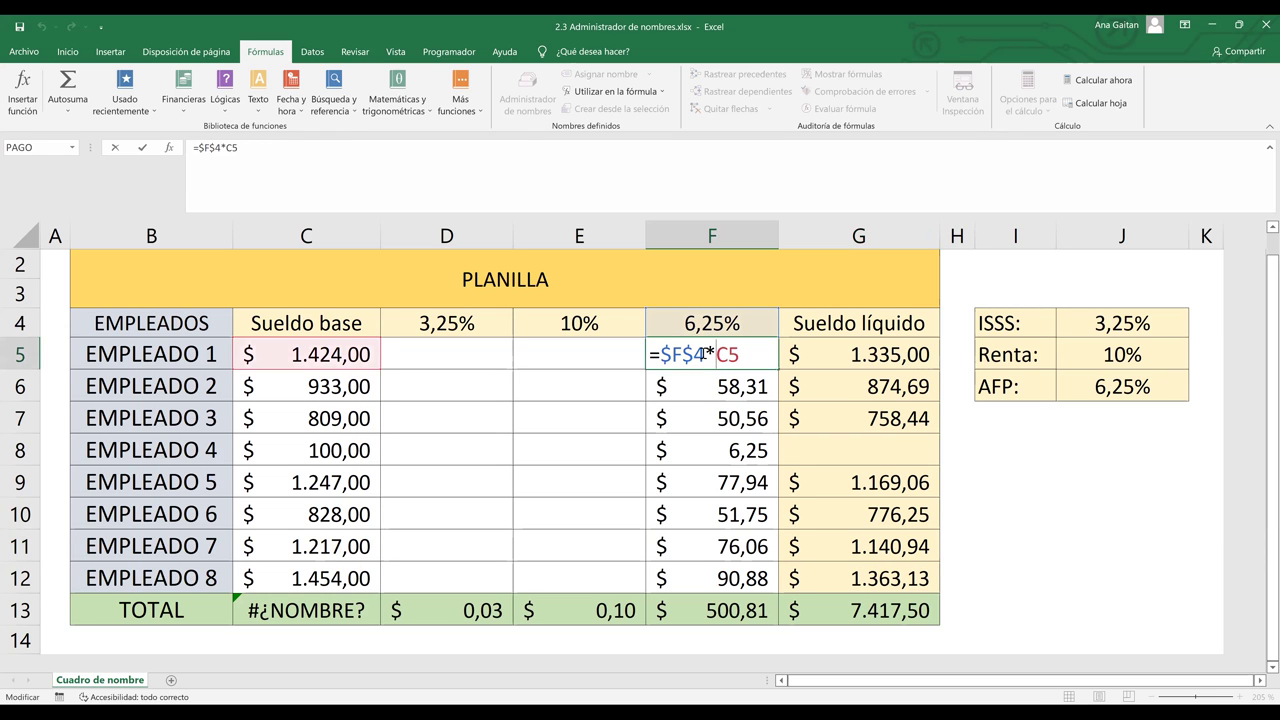
pyautogui.press('BackSpace')
pyautogui.press('BackSpace')
pyautogui.press('BackSpace')
pyautogui.press('BackSpace')
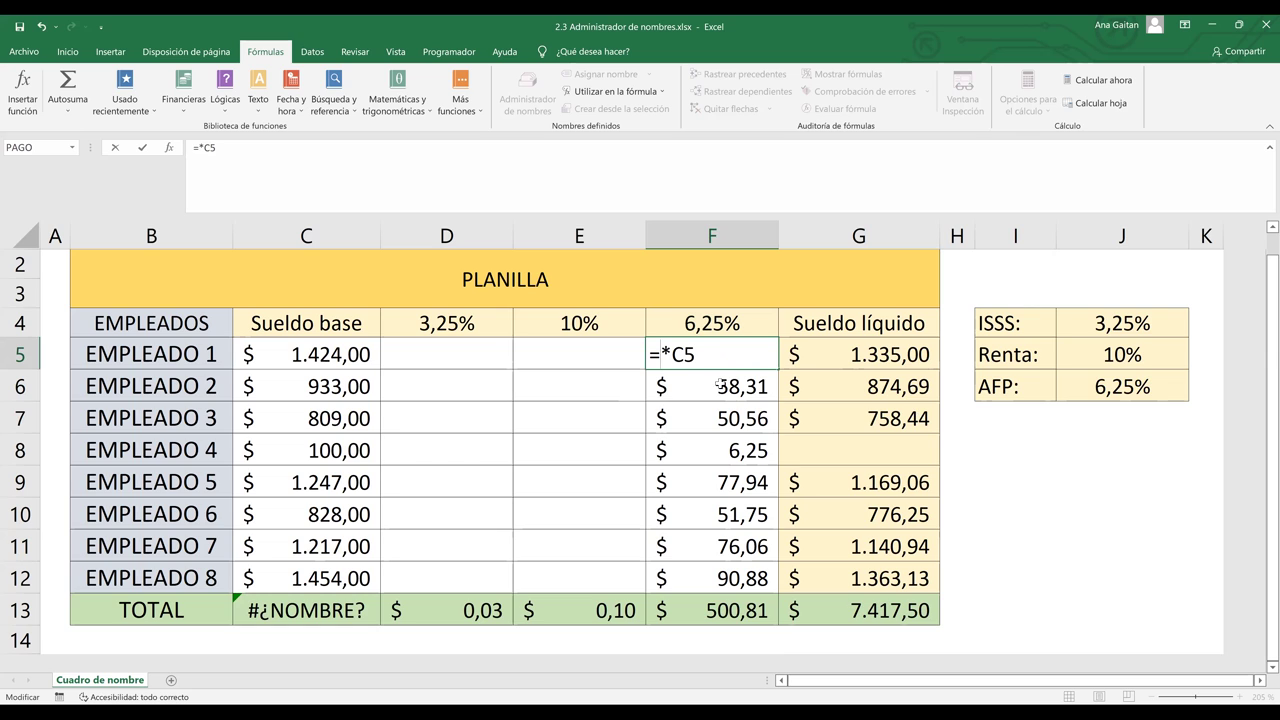
pyautogui.write('afp')
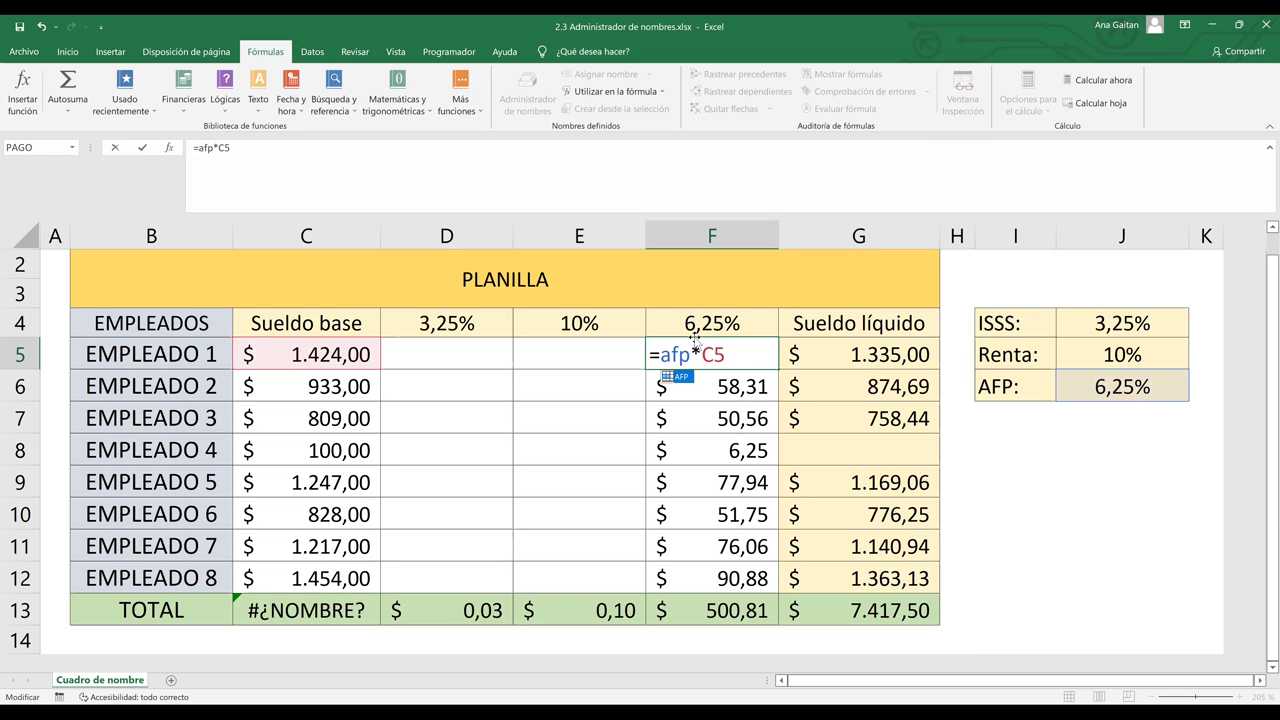
pyautogui.press('Return')
pyautogui.click(757, 363)
pyautogui.moveTo(778, 370); pyautogui.dragTo(760, 584)
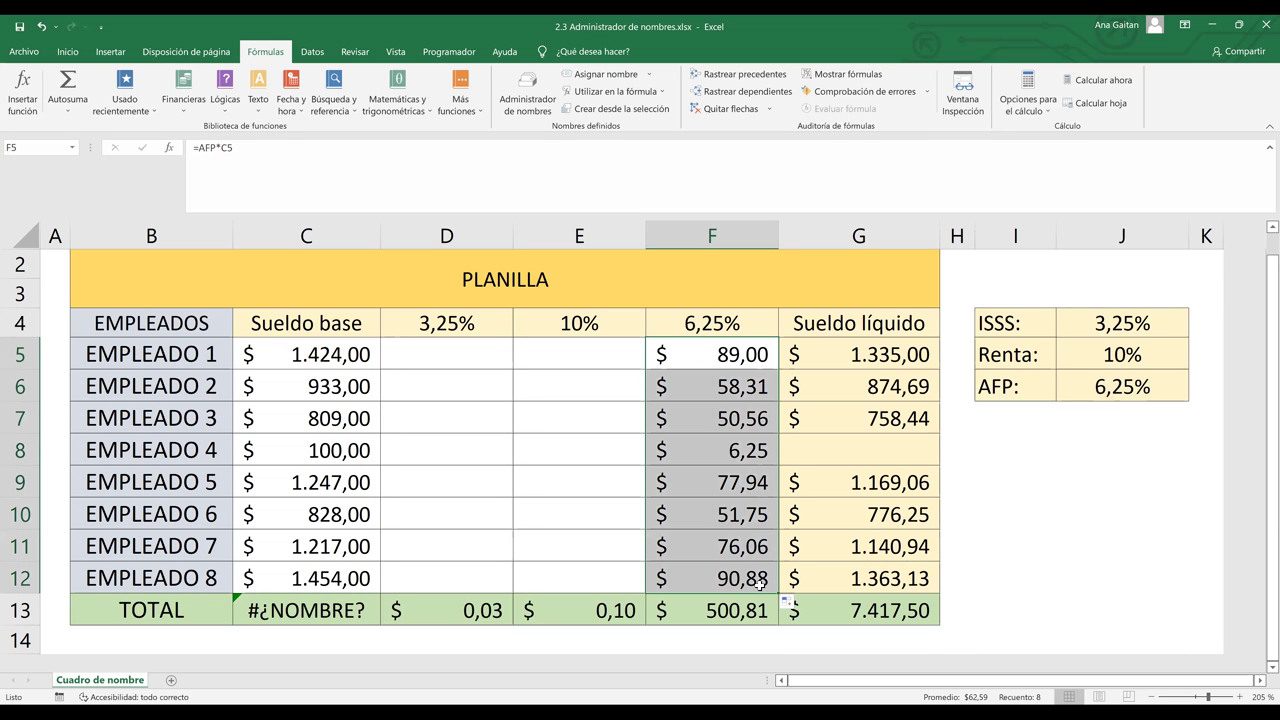
# Examine which cells the copied formula in F12 refers to
pyautogui.click(1030, 544)
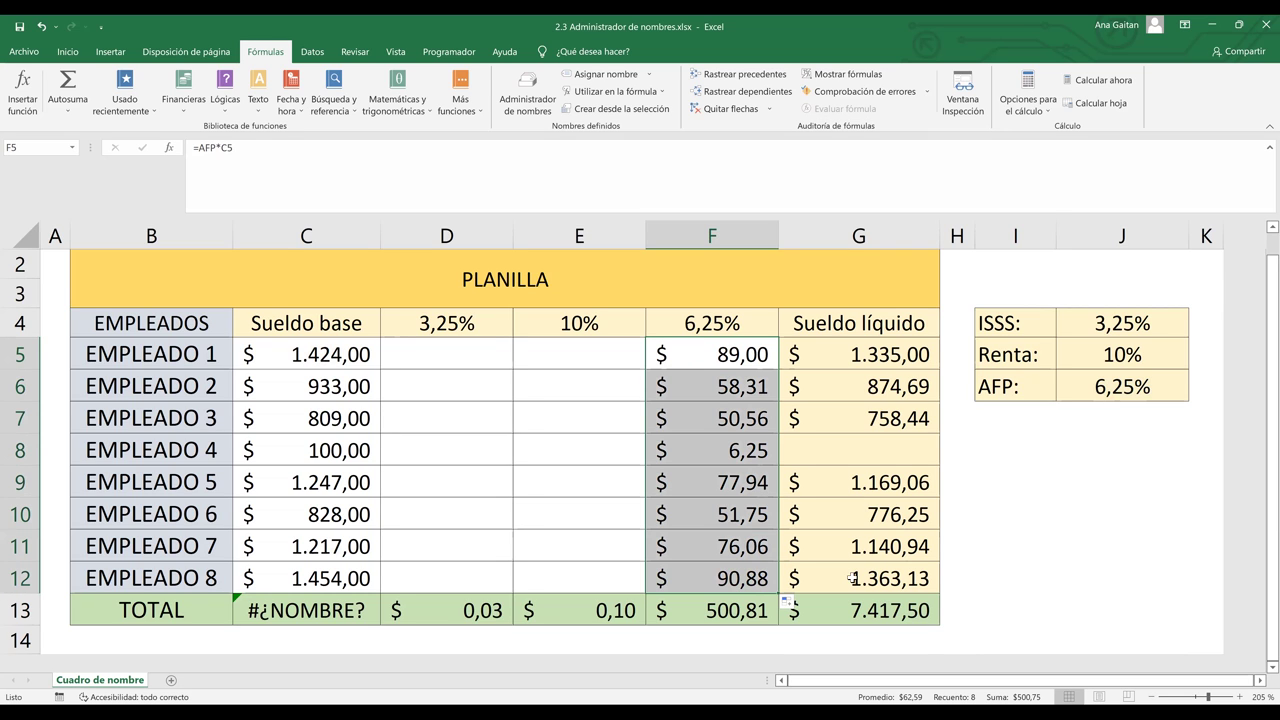
pyautogui.click(724, 580)
pyautogui.doubleClick(725, 580)
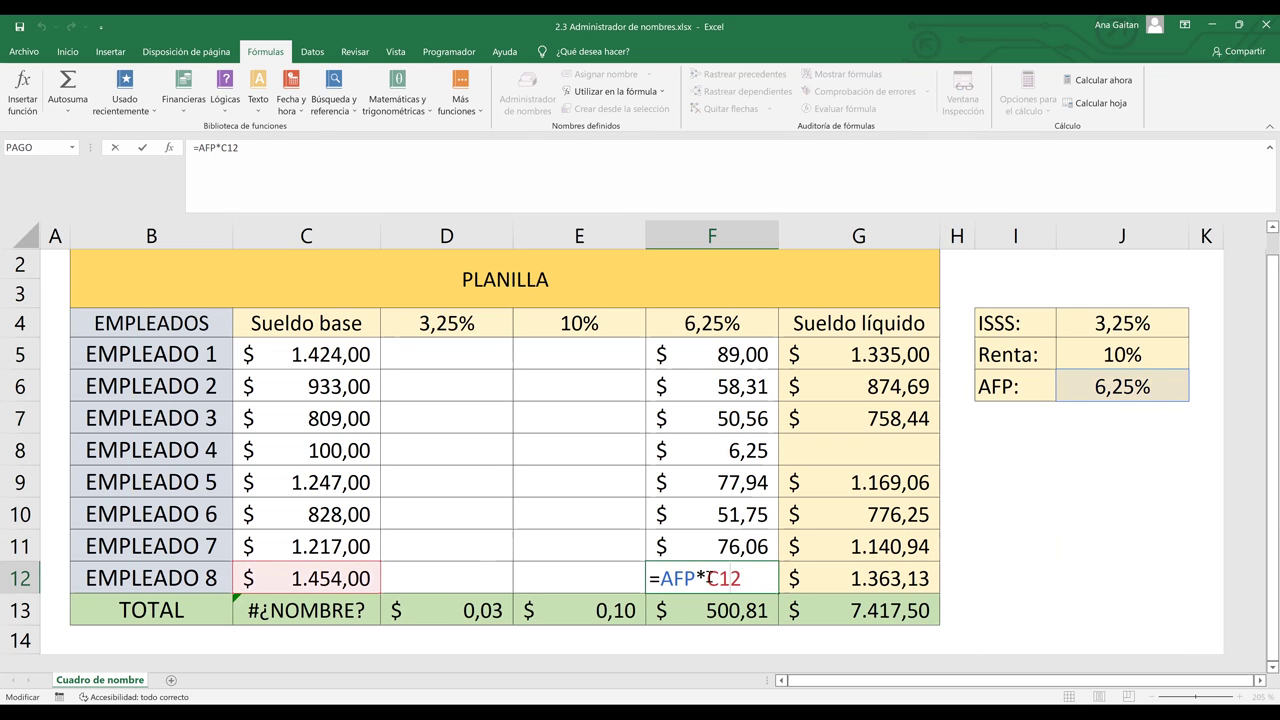
pyautogui.click(292, 590)
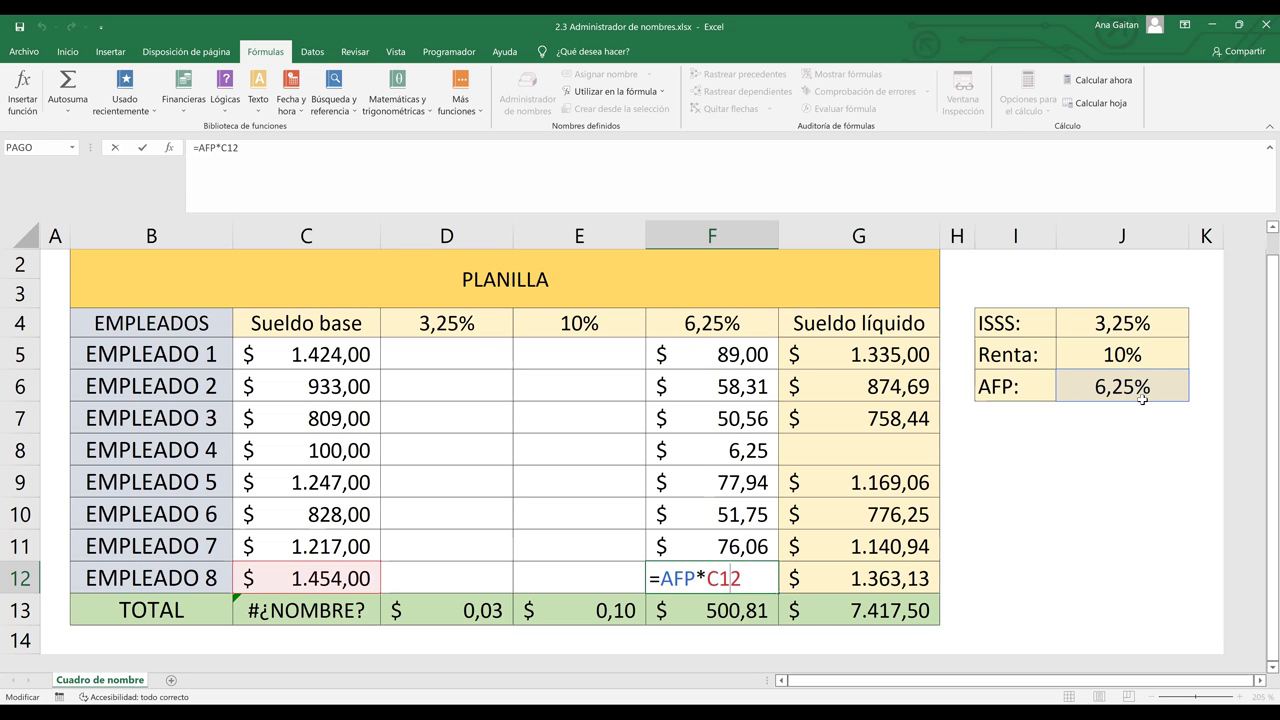
pyautogui.press('Return')
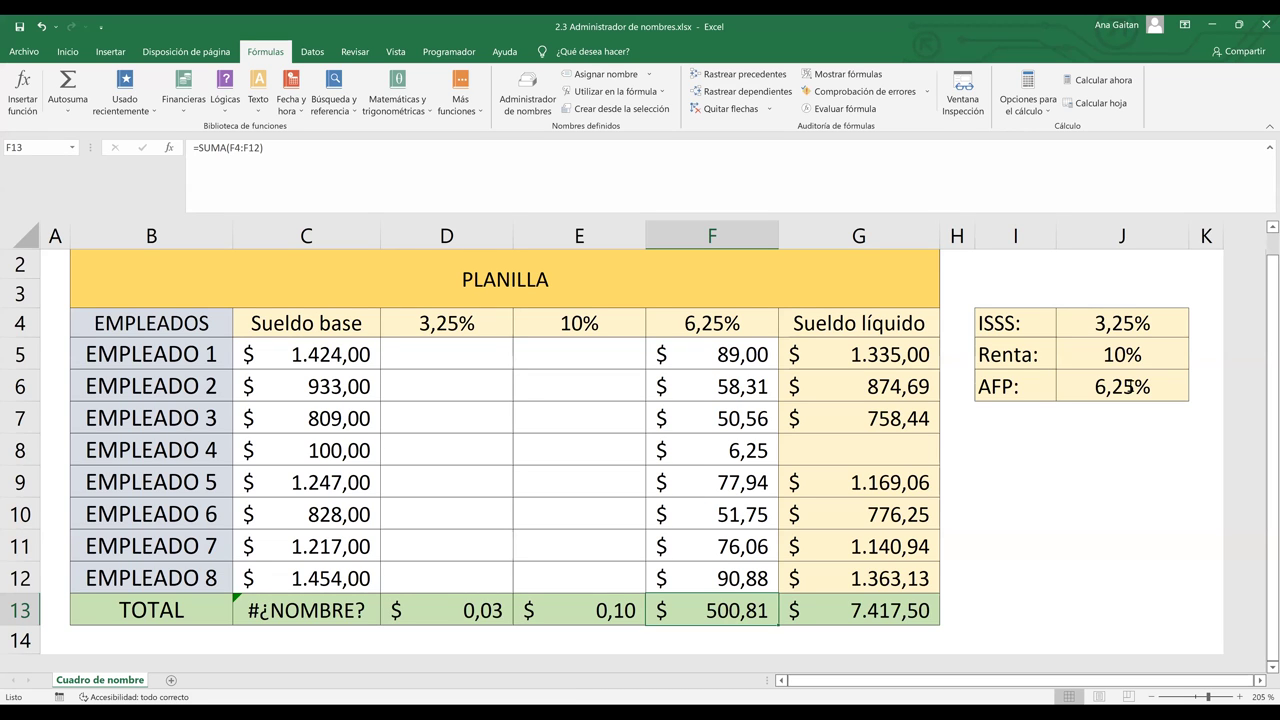
# Set the AFP rate in J6 to 8%
pyautogui.doubleClick(1128, 387)
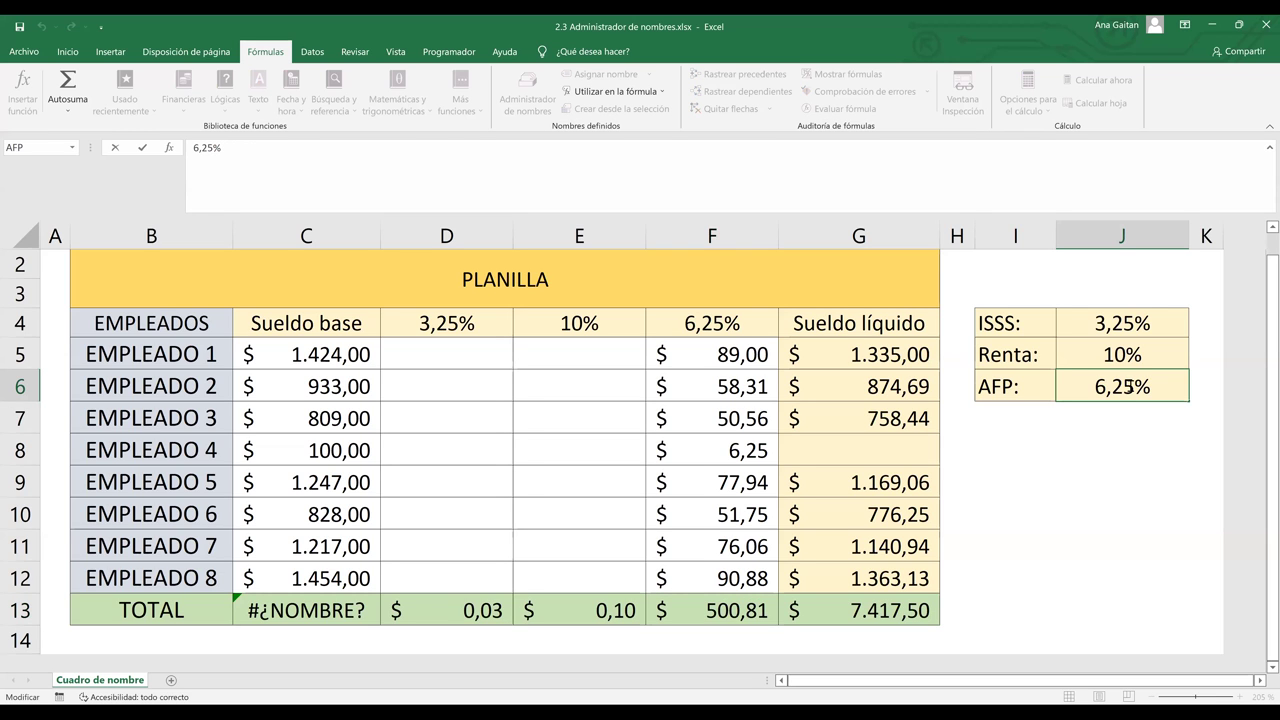
pyautogui.press('BackSpace')
pyautogui.press('BackSpace')
pyautogui.press('BackSpace')
pyautogui.press('BackSpace')
pyautogui.write('8')
pyautogui.press('Return')
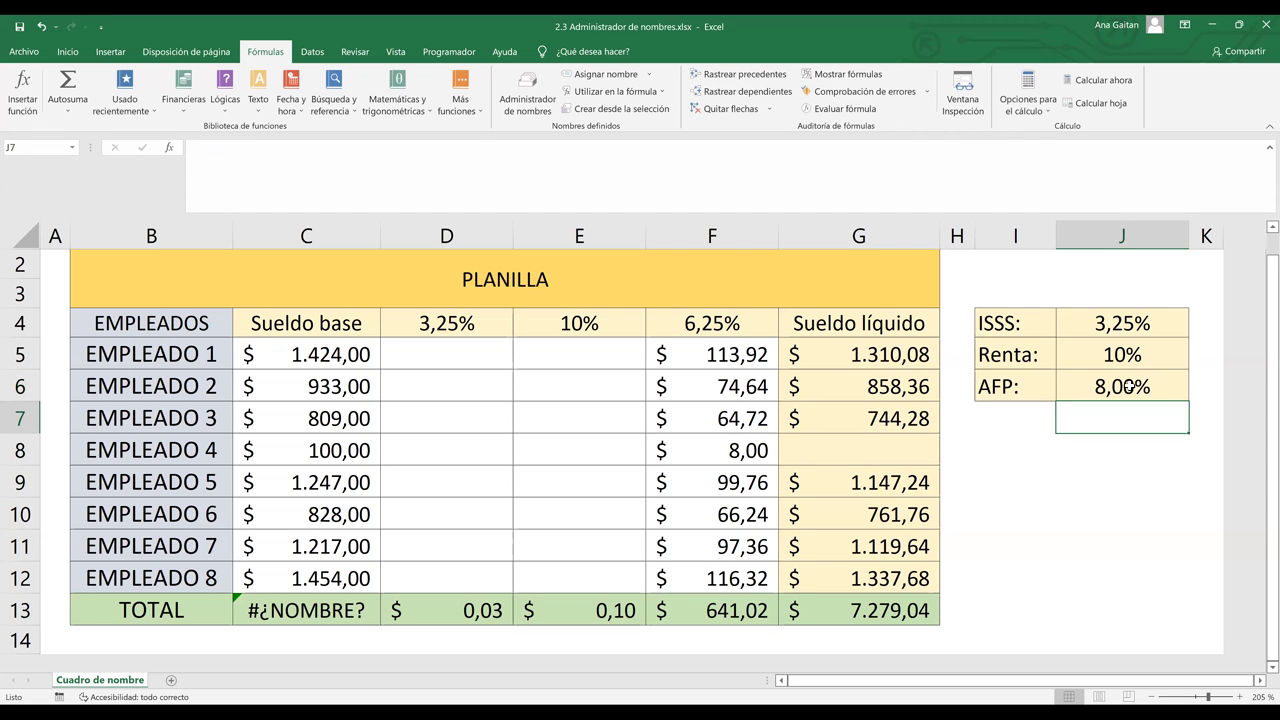
# Check which cells the formula in F5 refers to, and set the AFP rate in J6 to 6,25%
pyautogui.click(718, 356)
pyautogui.doubleClick(718, 356)
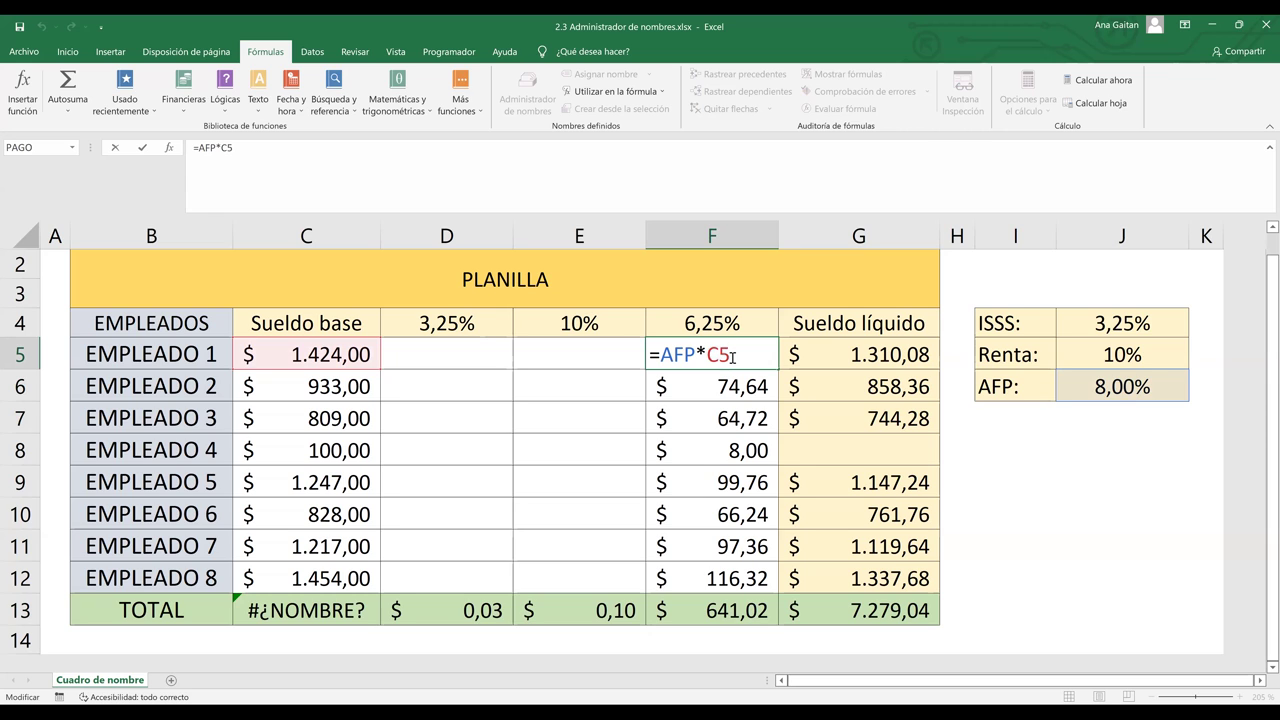
pyautogui.click(1119, 389)
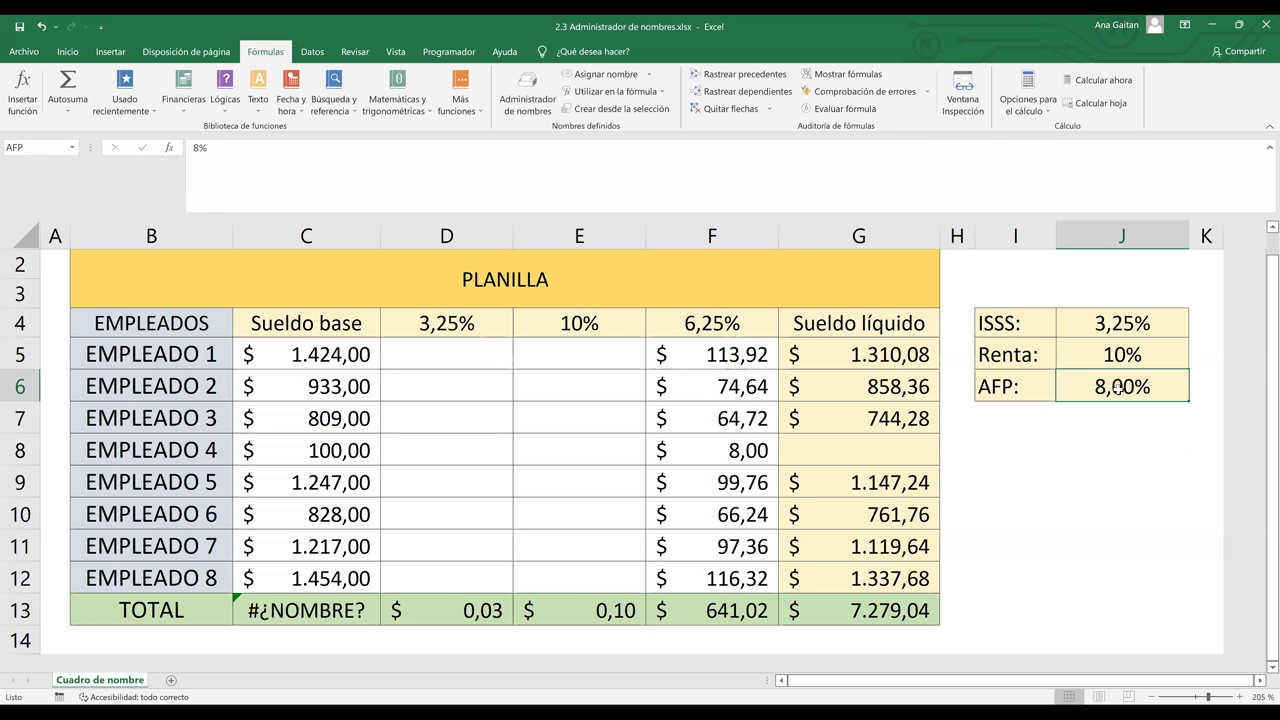
pyautogui.write('6,25')
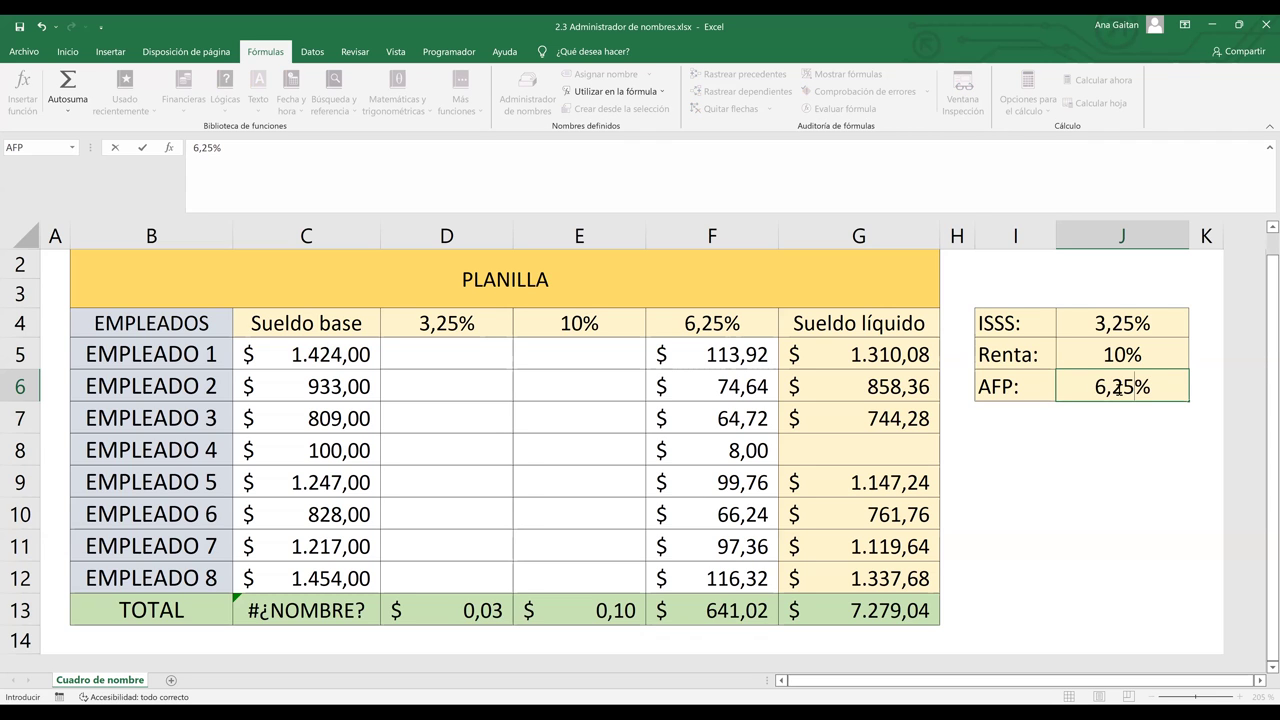
pyautogui.hotkey('ctrl', 'Return')
pyautogui.press('Return')
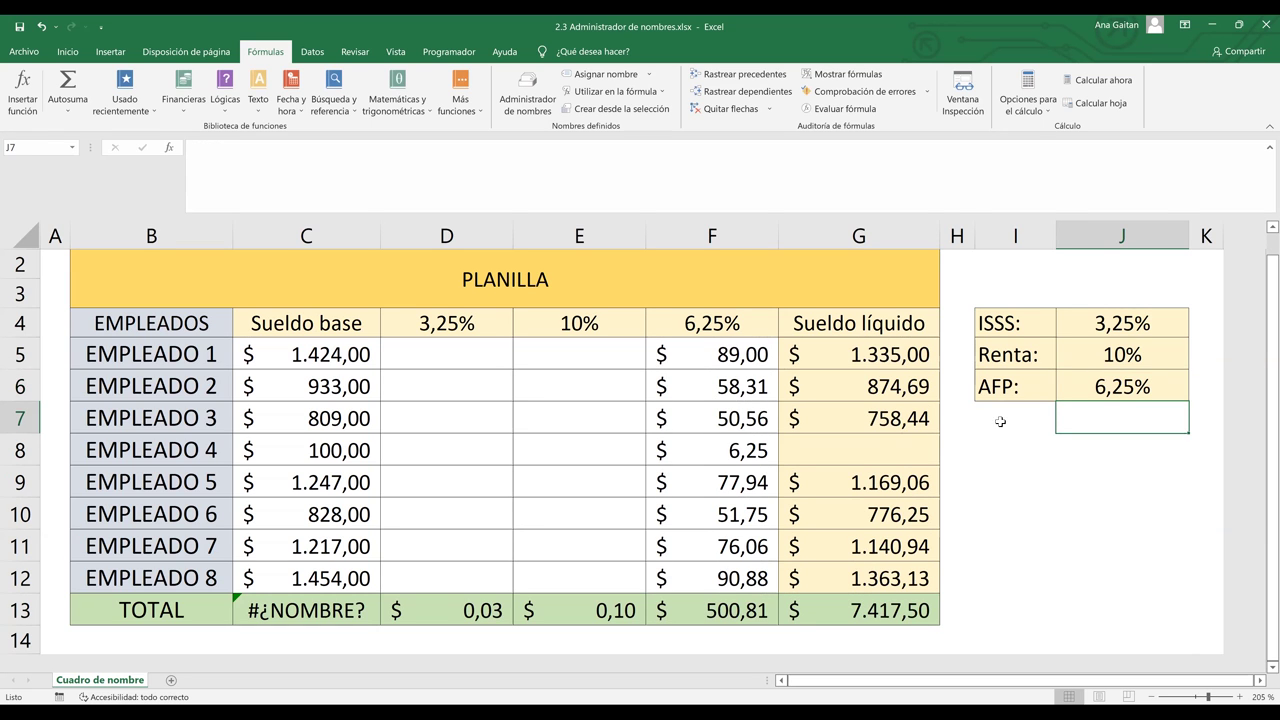
# Create a name for the Renta rate from the selection I5:J5, using the left column as the label
pyautogui.click(1113, 393)
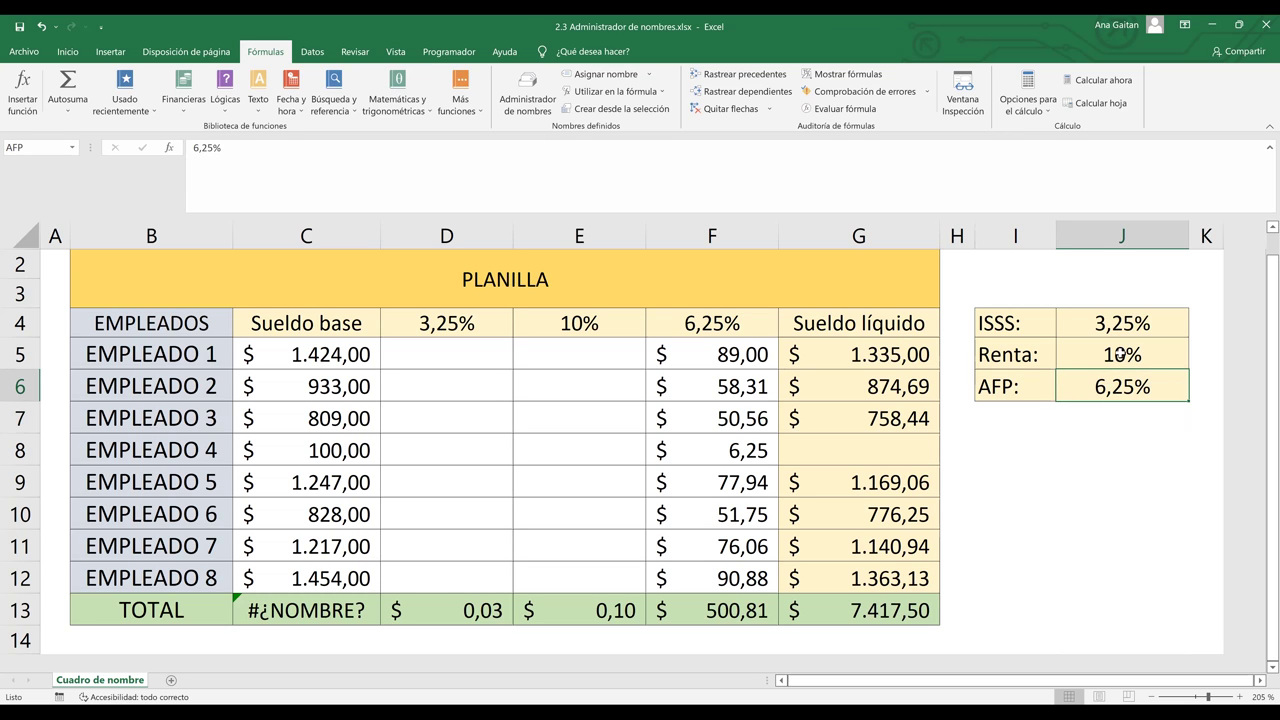
pyautogui.click(1122, 354)
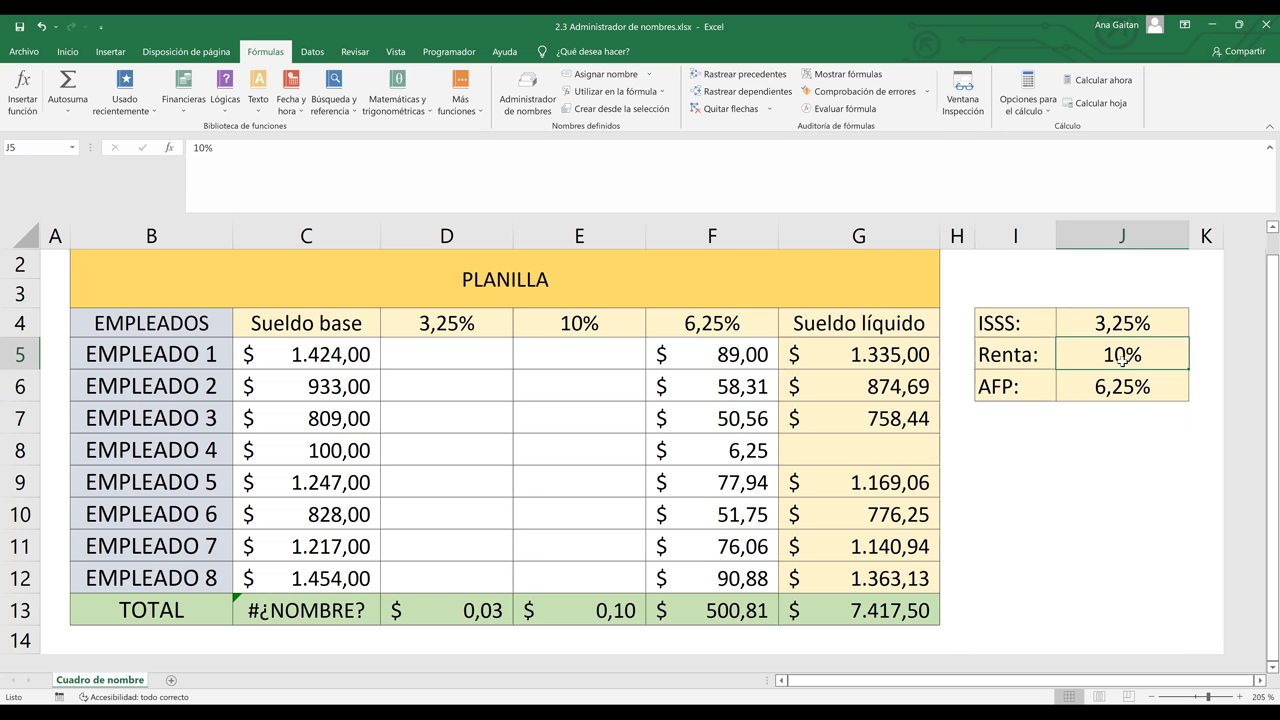
pyautogui.click(1113, 431)
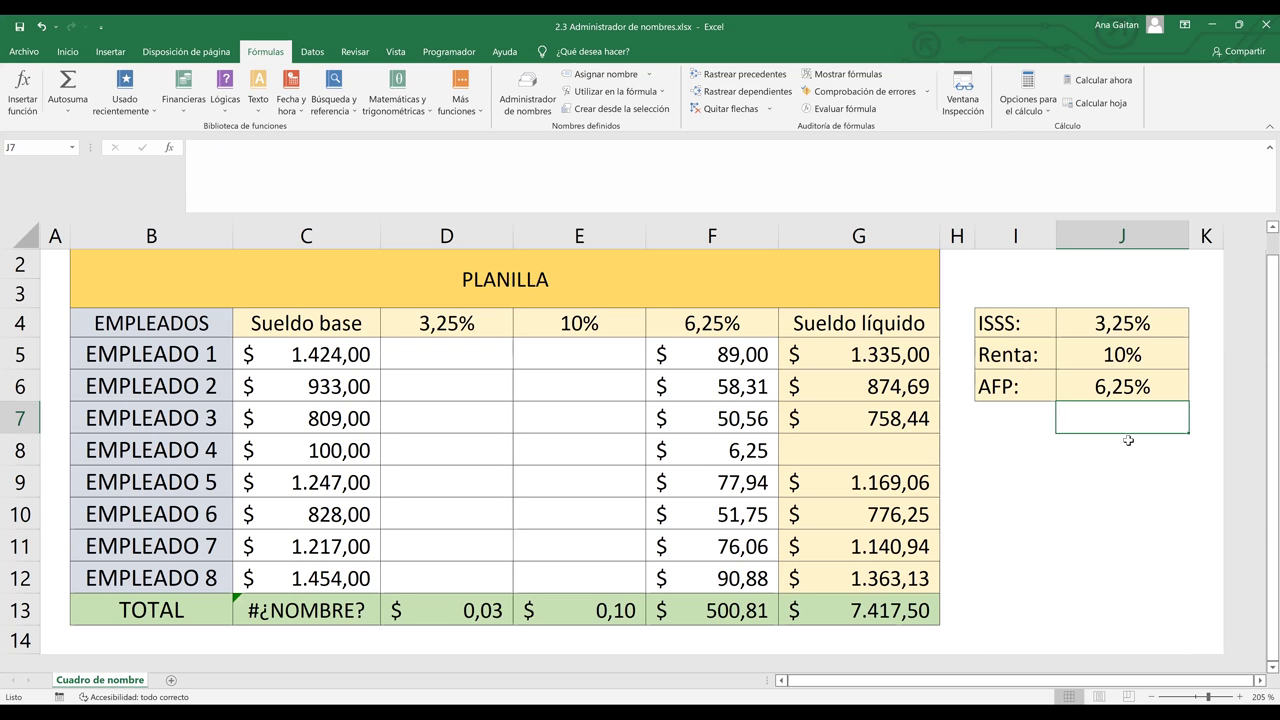
pyautogui.moveTo(1020, 355); pyautogui.dragTo(1079, 358)
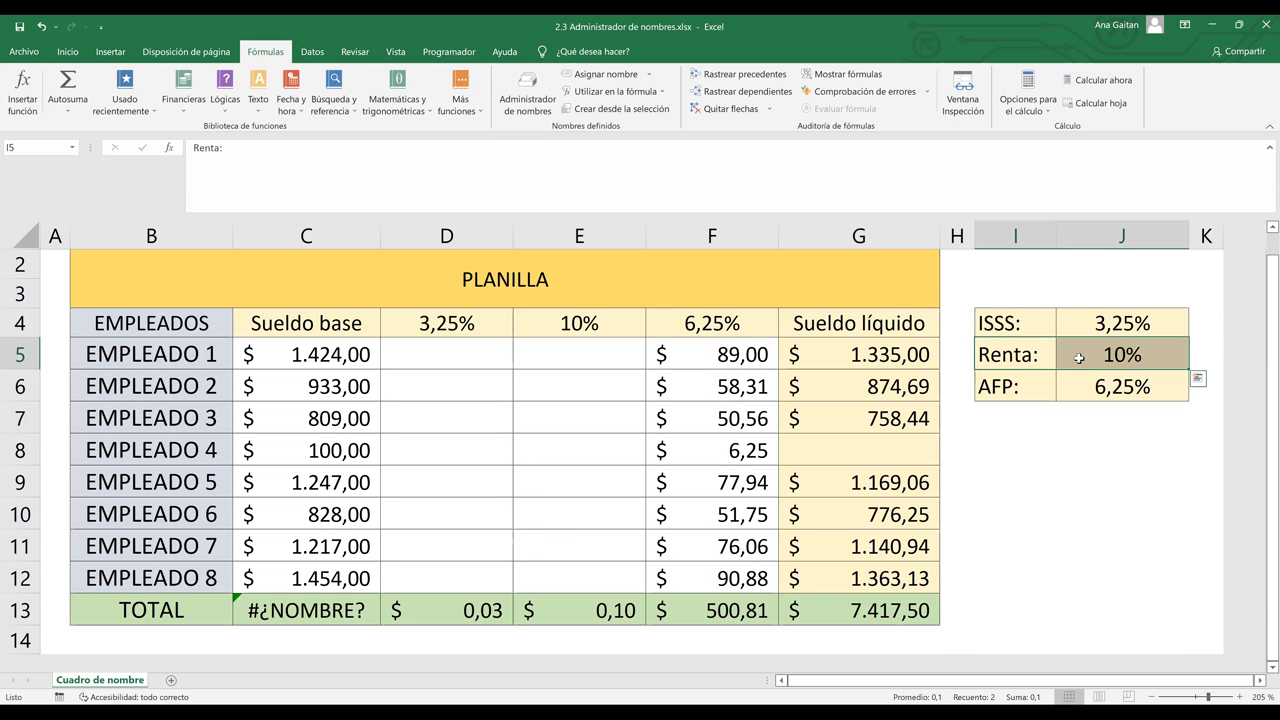
pyautogui.click(632, 109)
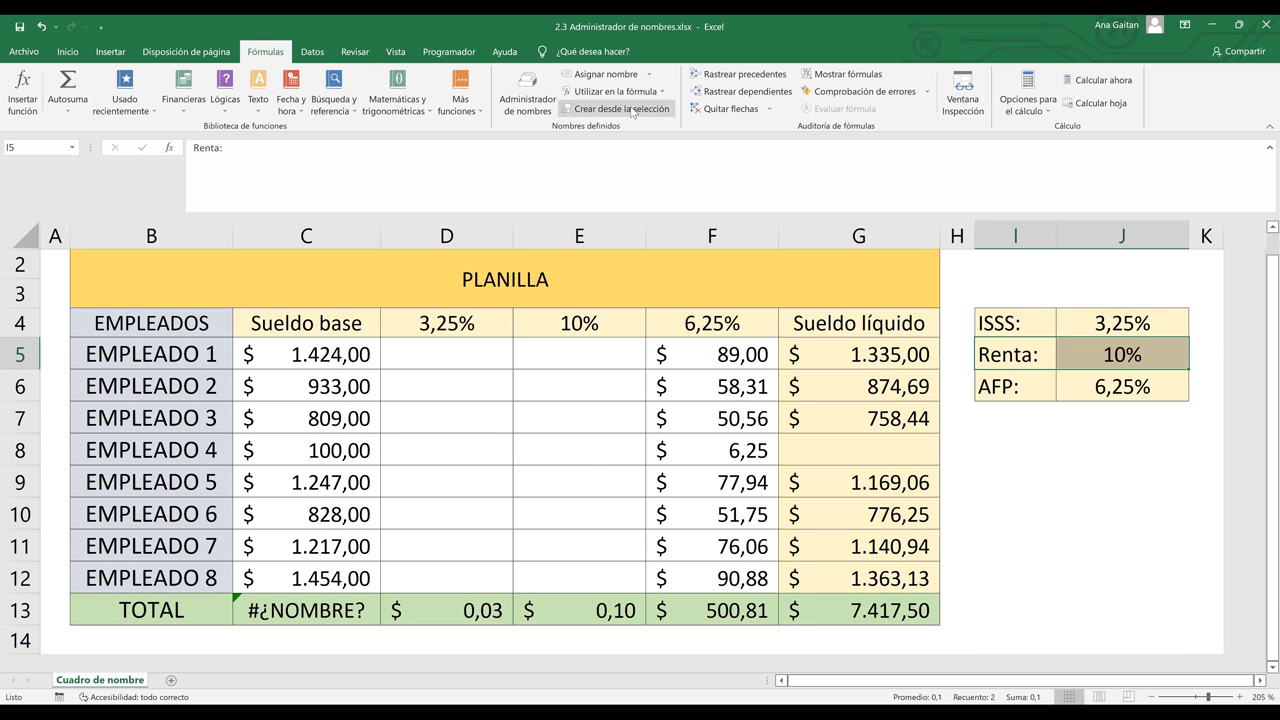
pyautogui.click(549, 411)
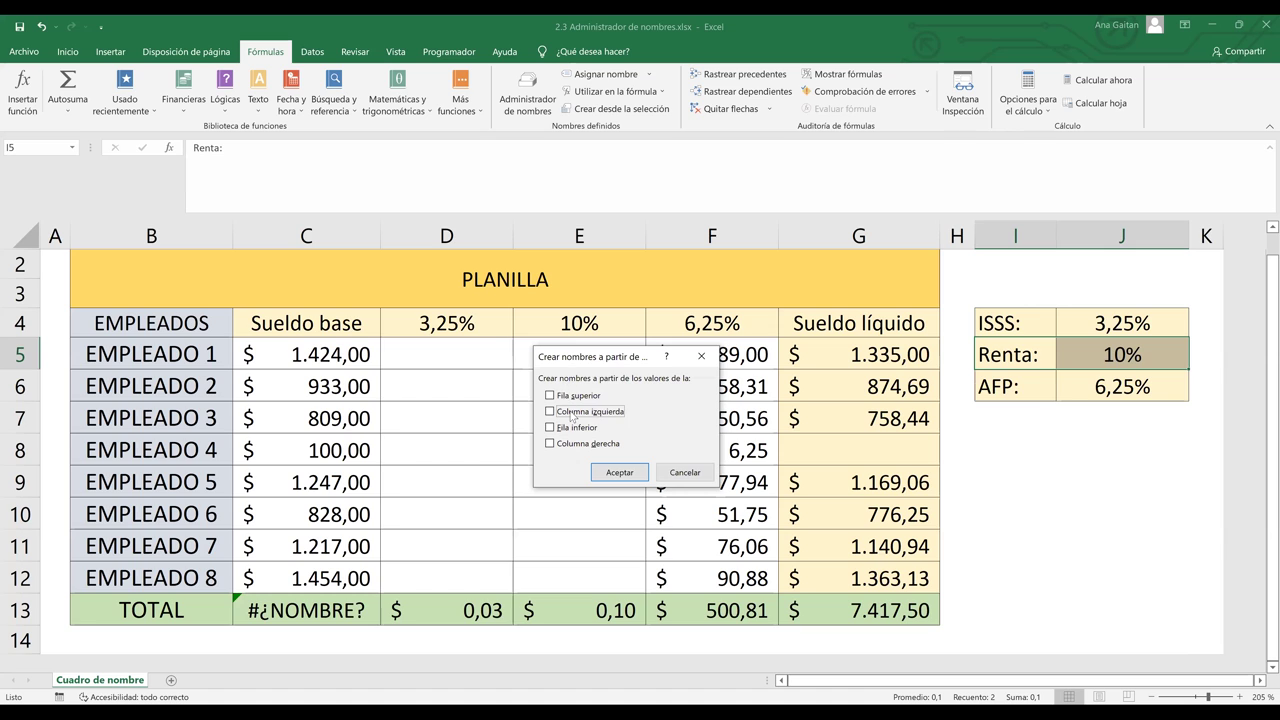
pyautogui.click(619, 473)
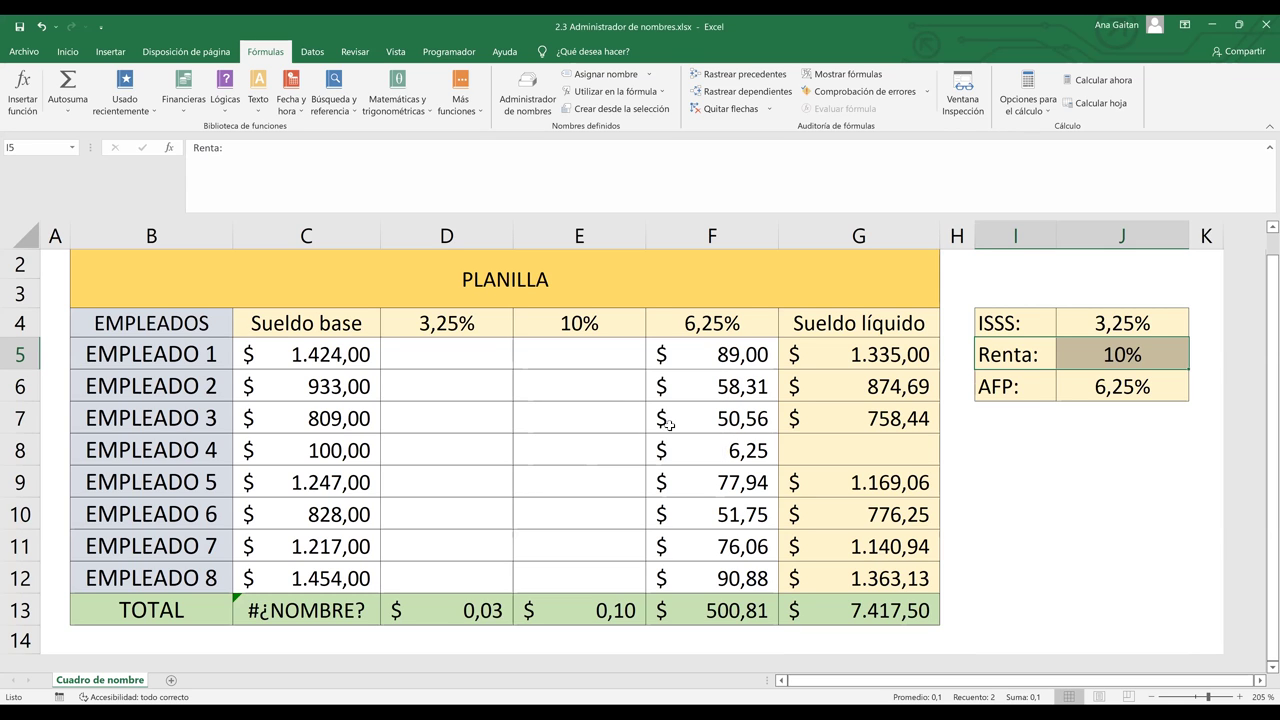
# Enter the formula =Renta*C5 in E5 and fill it down to E12
pyautogui.click(547, 358)
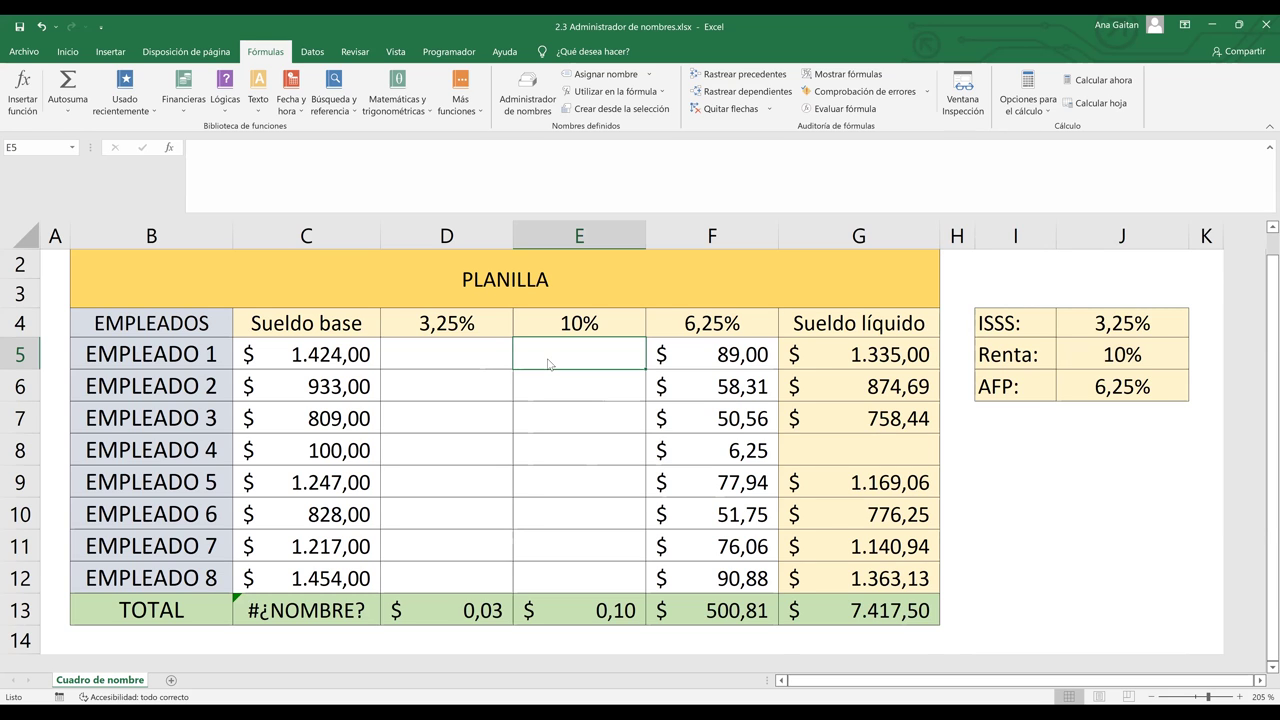
pyautogui.write('=')
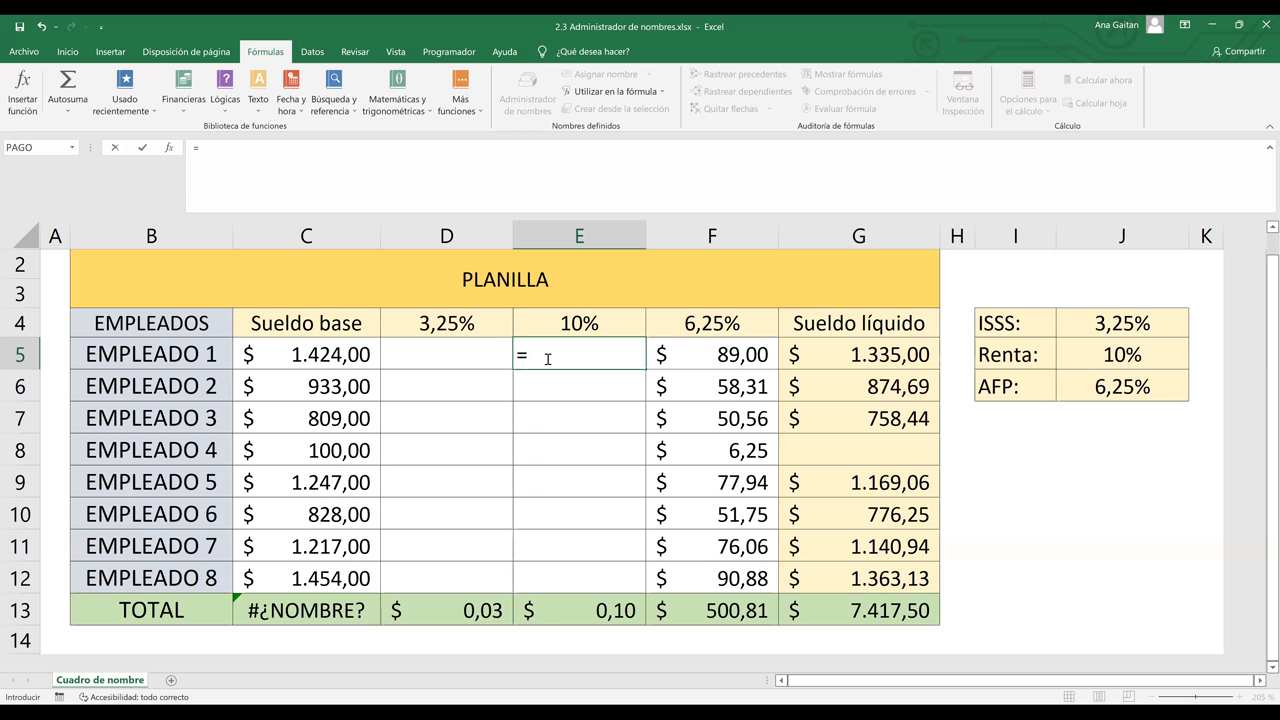
pyautogui.write('j5')
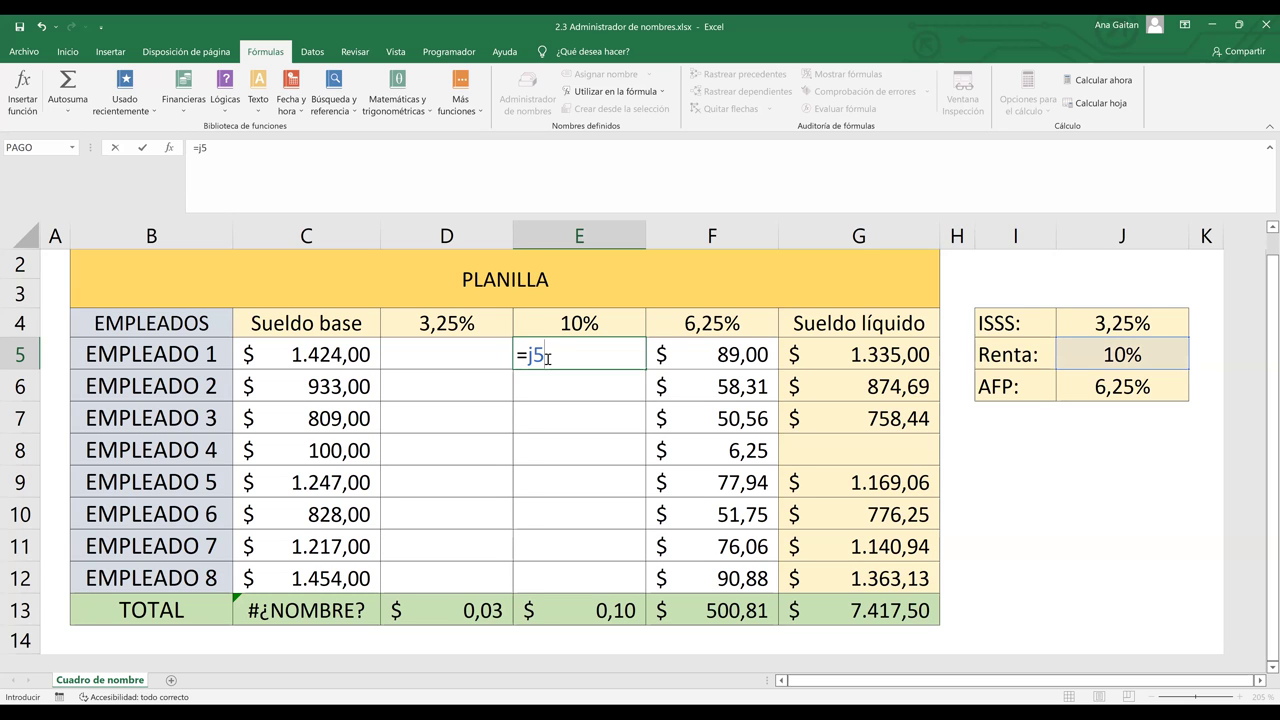
pyautogui.press('BackSpace')
pyautogui.press('BackSpace')
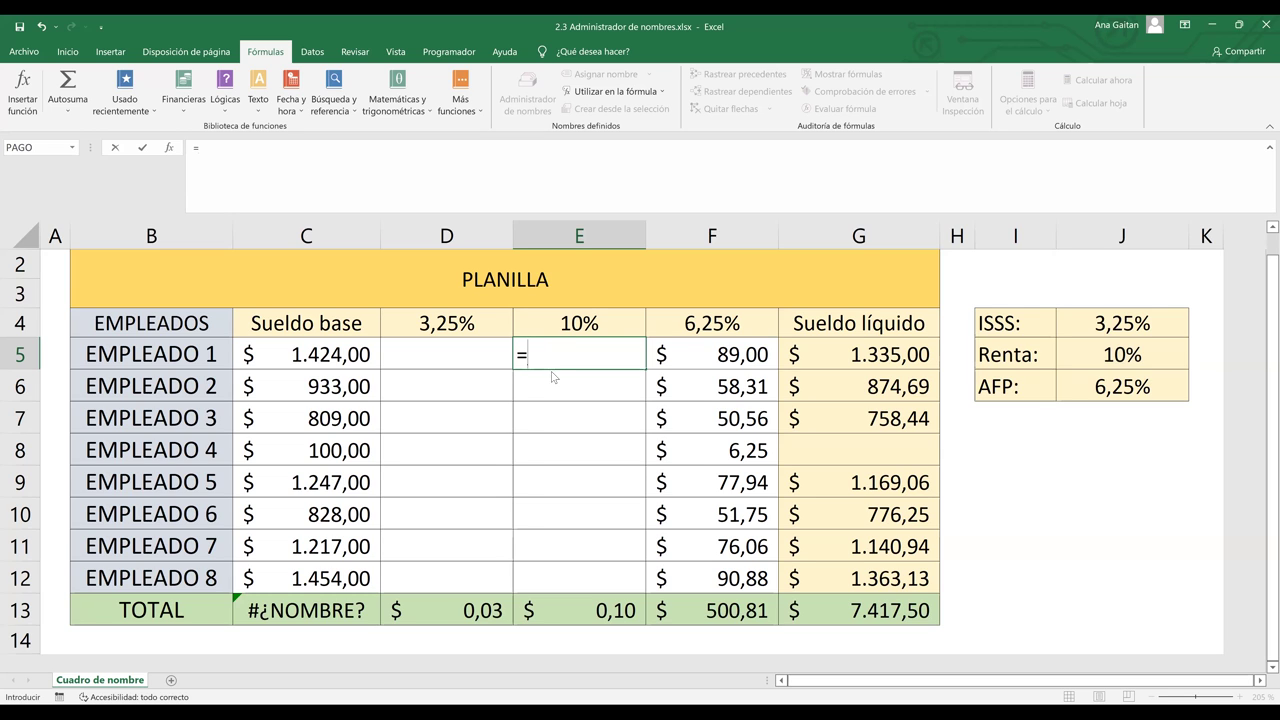
pyautogui.write('rent')
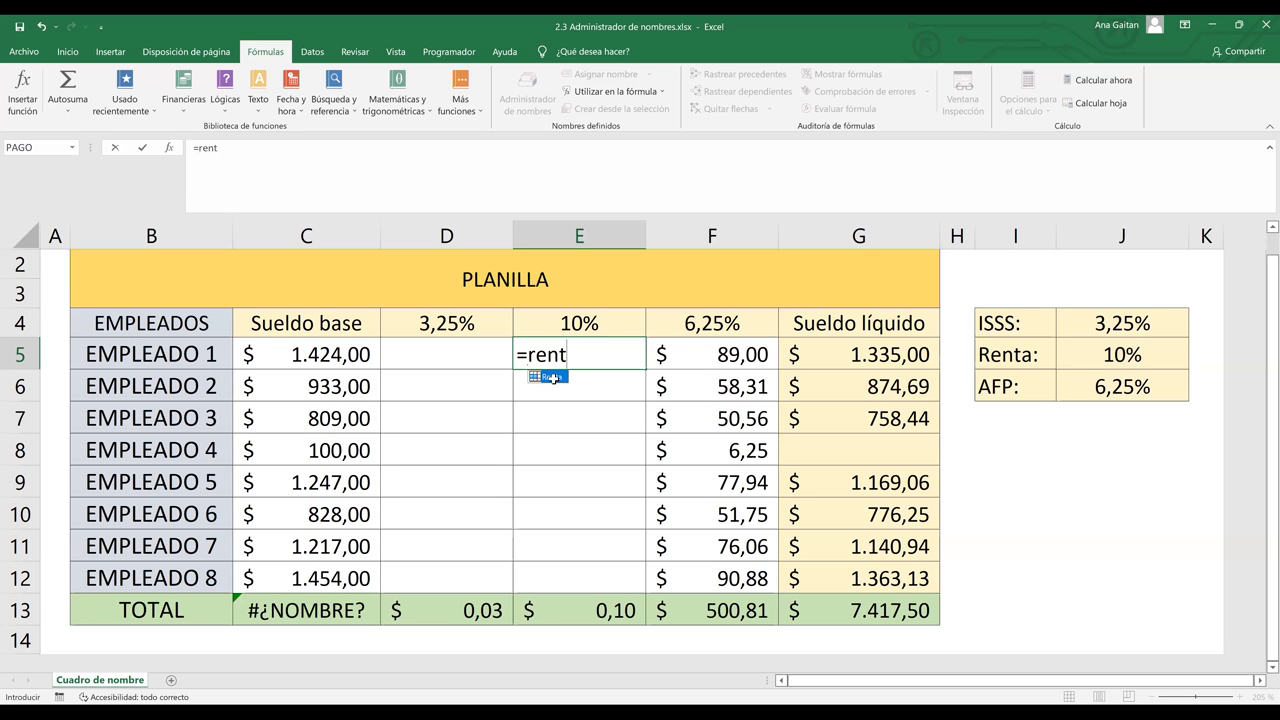
pyautogui.doubleClick(553, 377)
pyautogui.write('*')
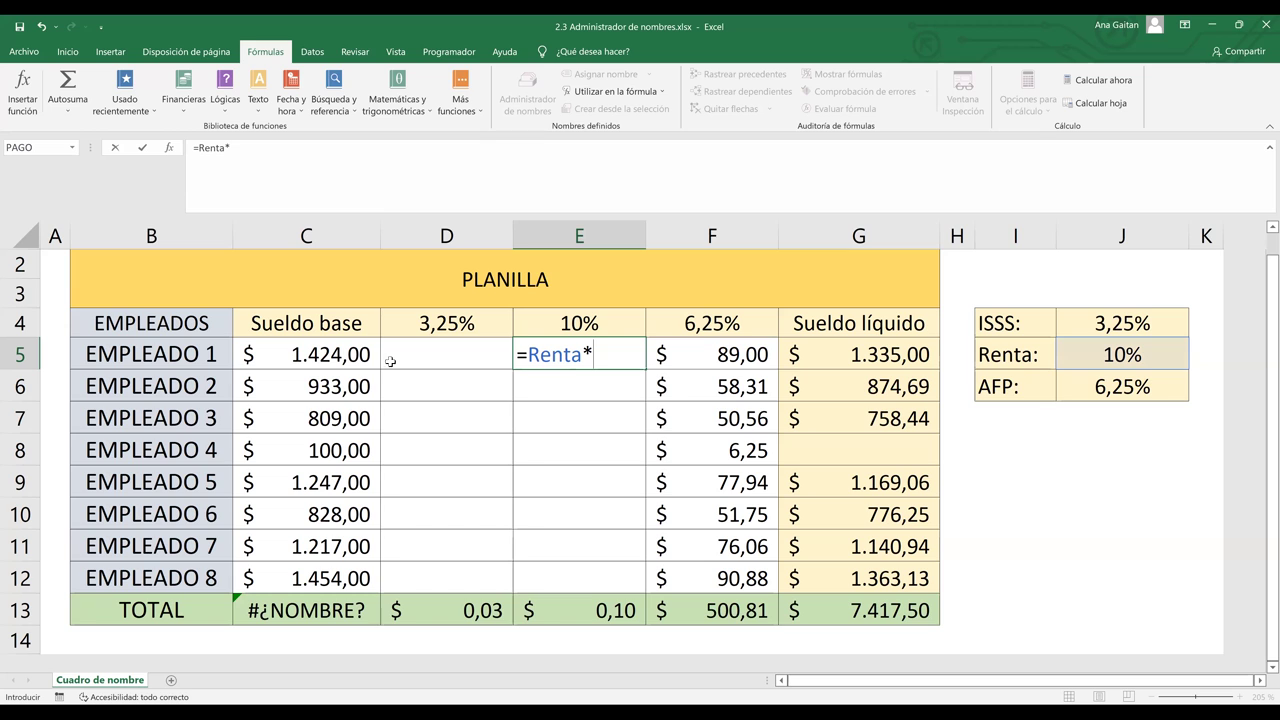
pyautogui.click(334, 358)
pyautogui.press('Return')
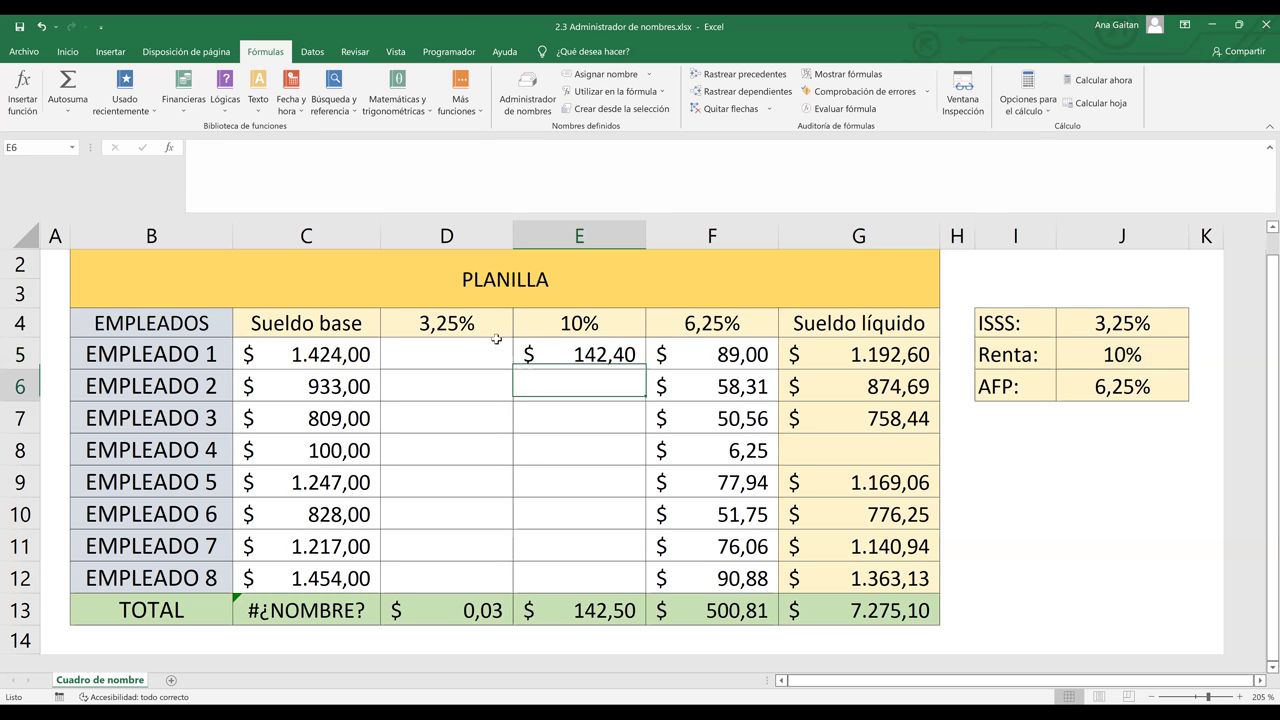
pyautogui.click(608, 362)
pyautogui.moveTo(642, 397); pyautogui.dragTo(645, 583)
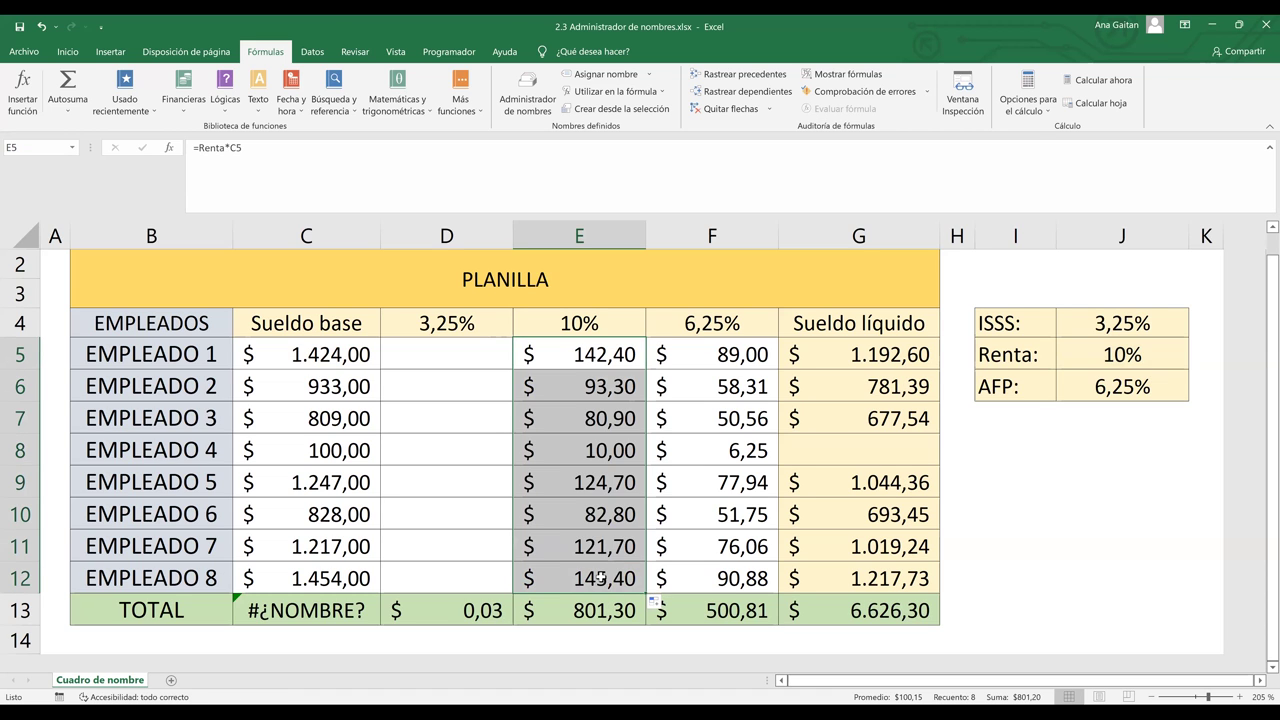
# Examine which cells the copied formula in E12 refers to
pyautogui.click(598, 580)
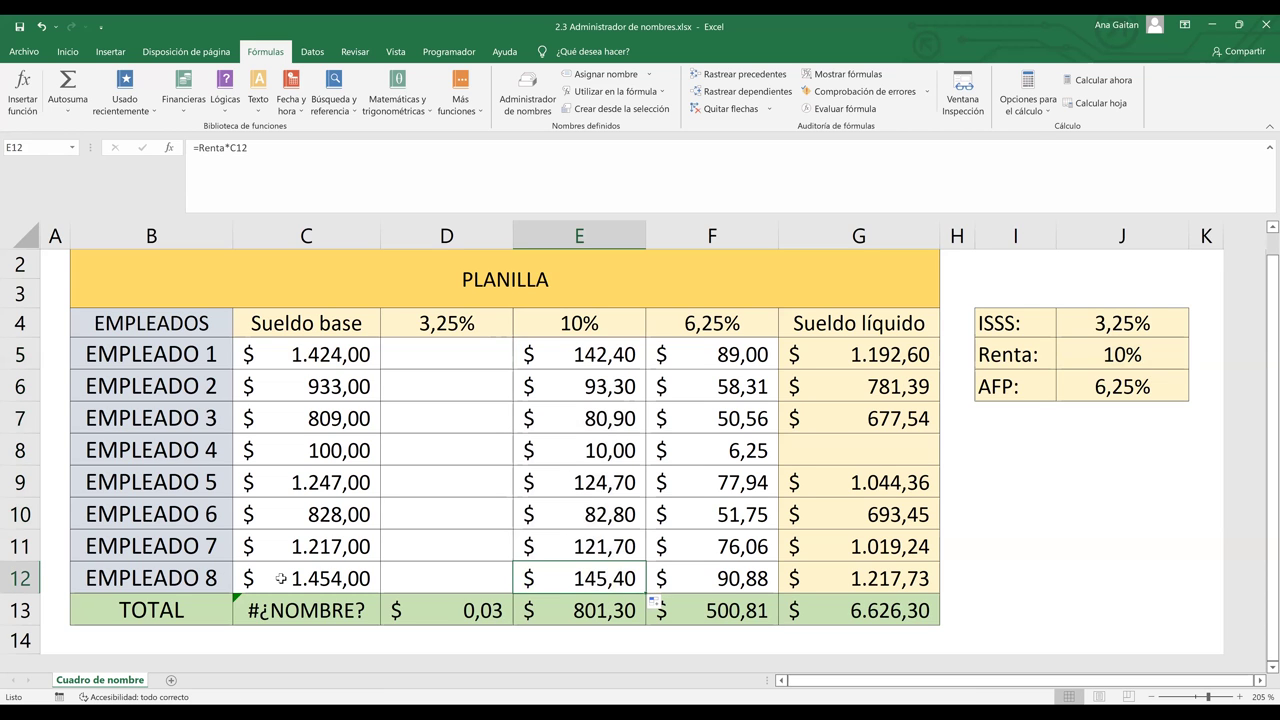
pyautogui.doubleClick(588, 577)
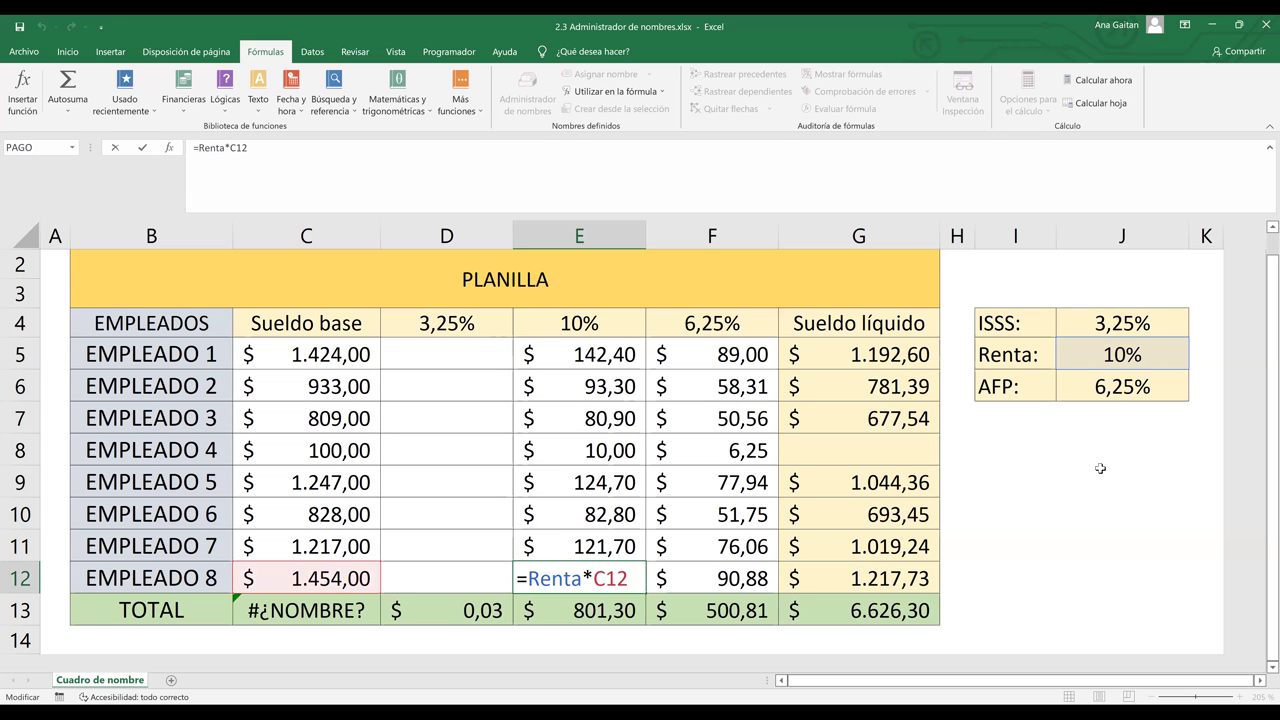
pyautogui.press('Return')
# Replace the name in E5's formula by picking the Renta rate cell J5 directly, and fill the formula down to E12
pyautogui.doubleClick(584, 358)
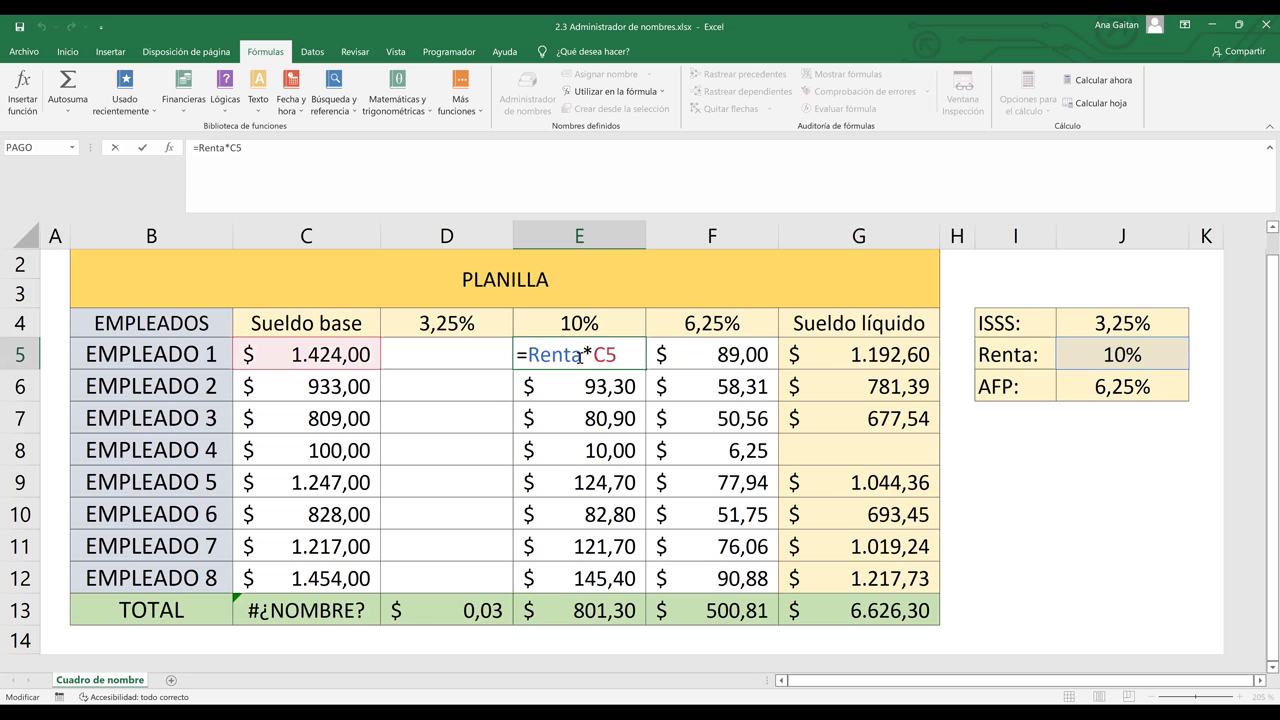
pyautogui.press('BackSpace')
pyautogui.press('BackSpace')
pyautogui.press('BackSpace')
pyautogui.press('BackSpace')
pyautogui.press('BackSpace')
pyautogui.click(1110, 354)
pyautogui.press('Return')
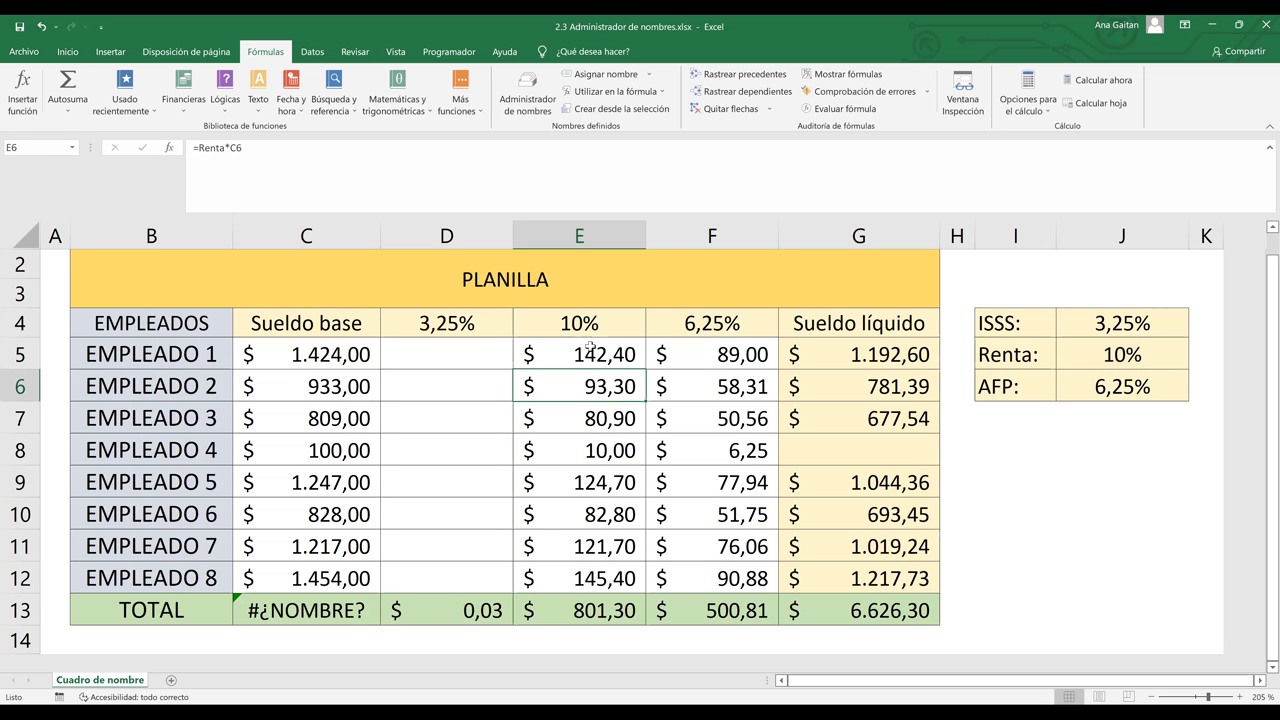
pyautogui.click(619, 366)
pyautogui.moveTo(646, 370); pyautogui.dragTo(630, 578)
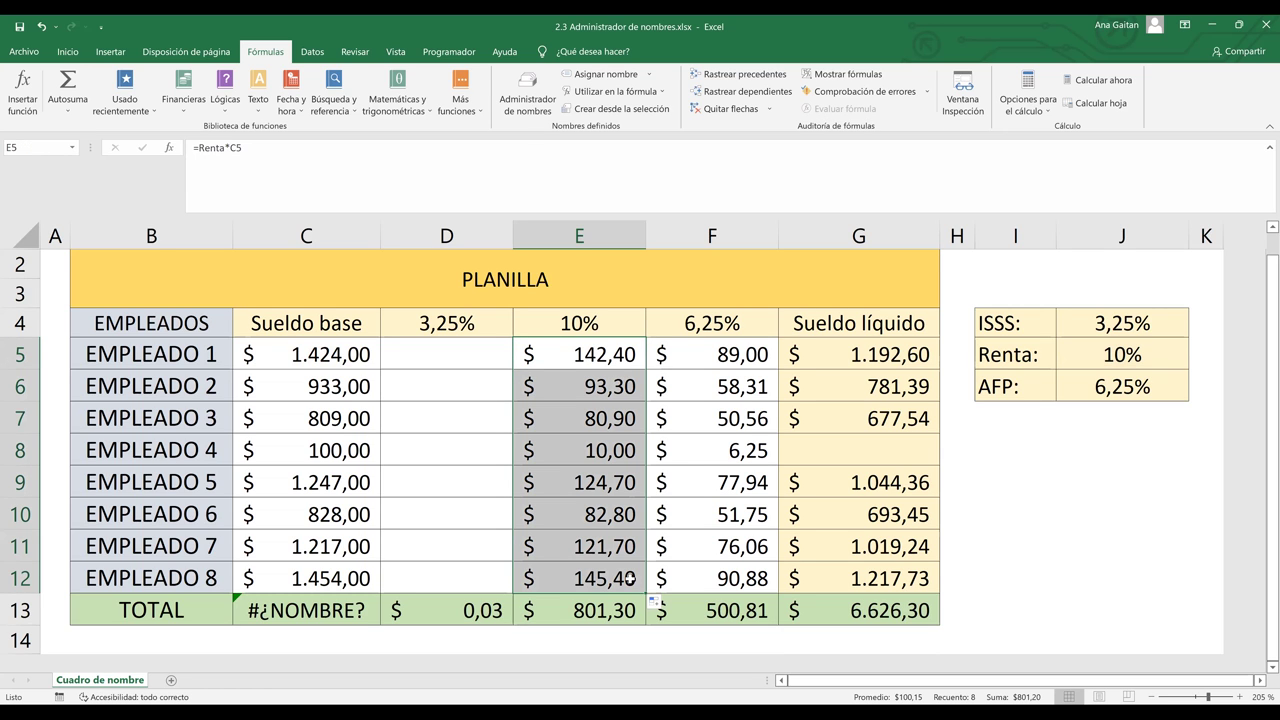
# Examine which cells the copied formula in E8 refers to
pyautogui.click(601, 444)
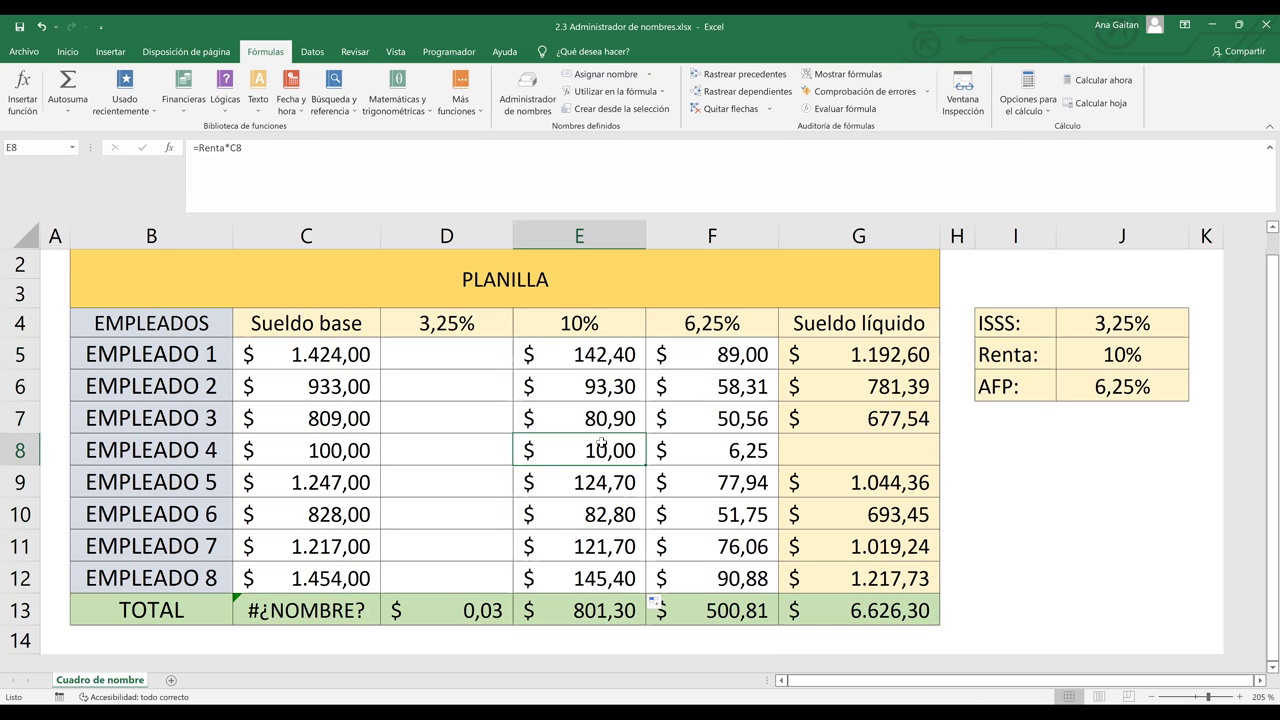
pyautogui.doubleClick(602, 444)
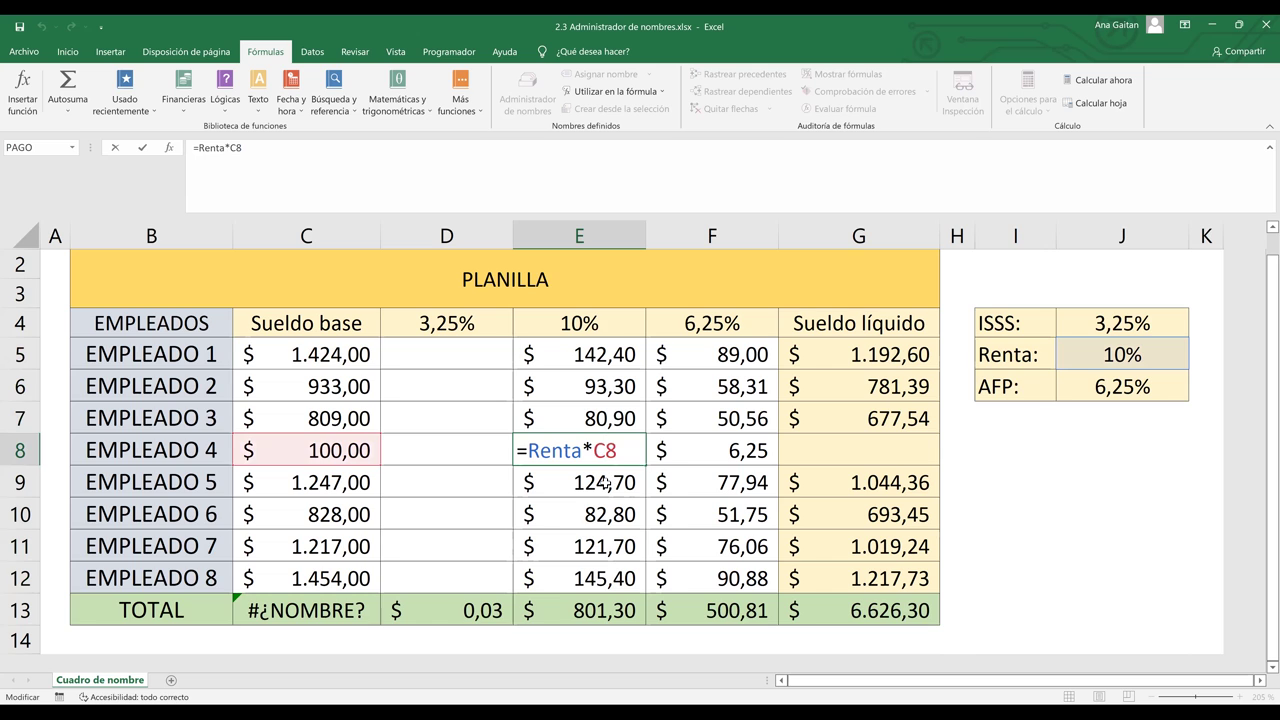
pyautogui.press('Return')
# Change the formula in E5 to the relative reference =J5*C5 and fill it down to E12
pyautogui.click(598, 354)
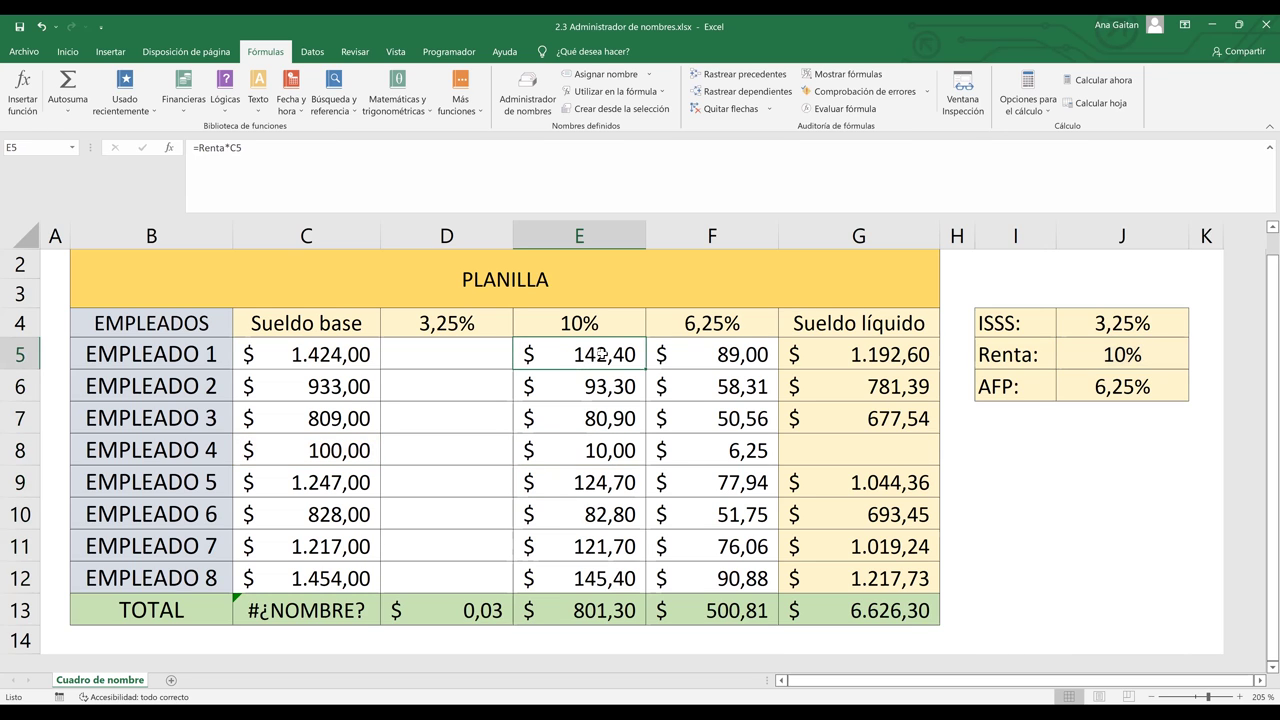
pyautogui.doubleClick(600, 354)
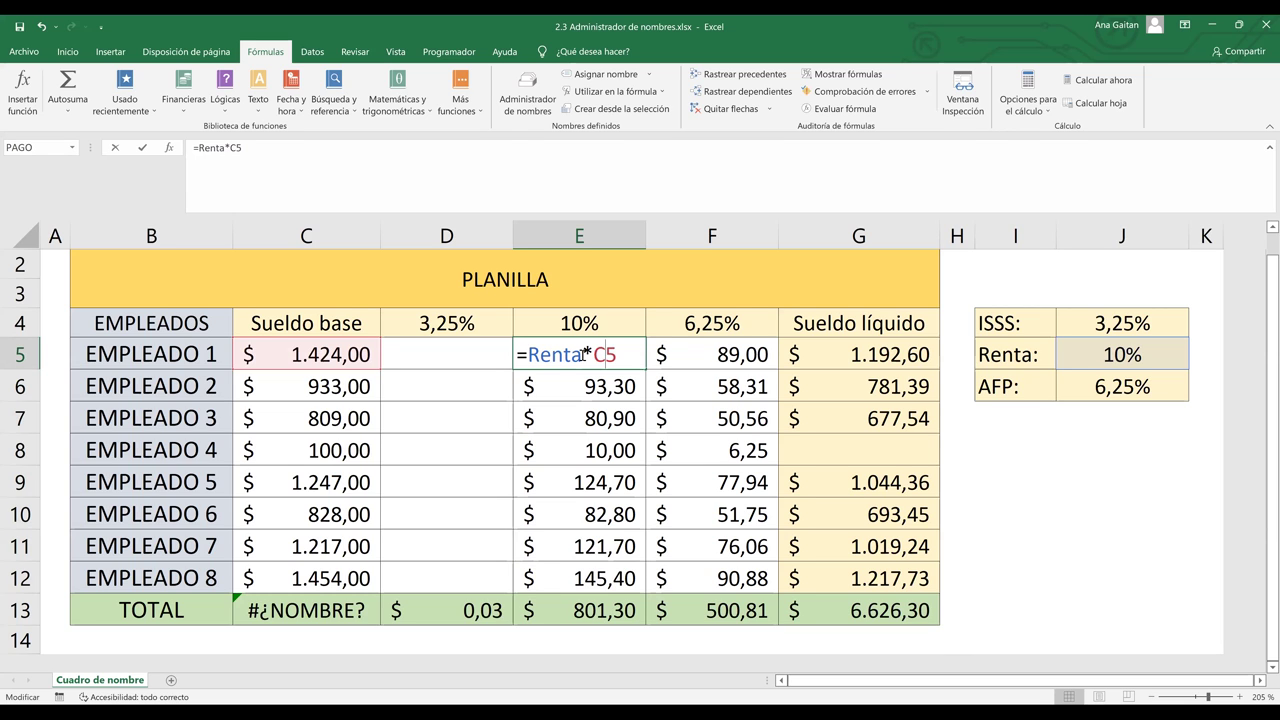
pyautogui.doubleClick(586, 354)
pyautogui.press('BackSpace')
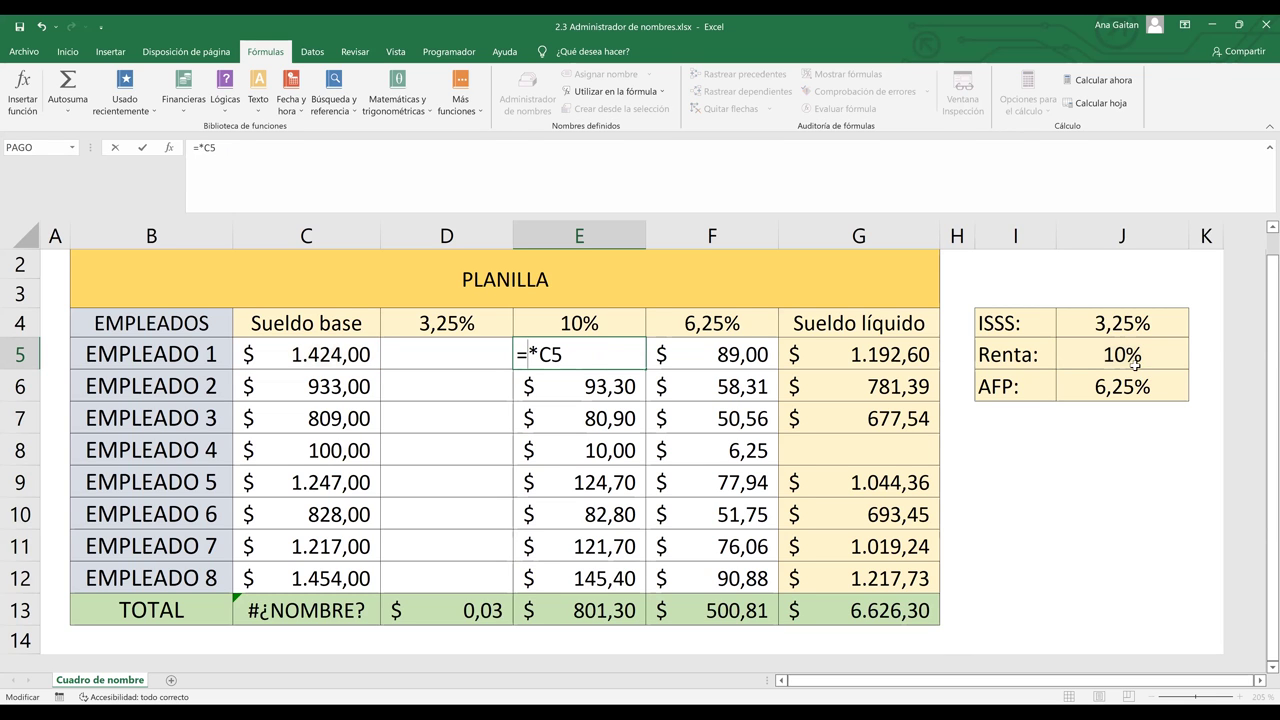
pyautogui.write('j5')
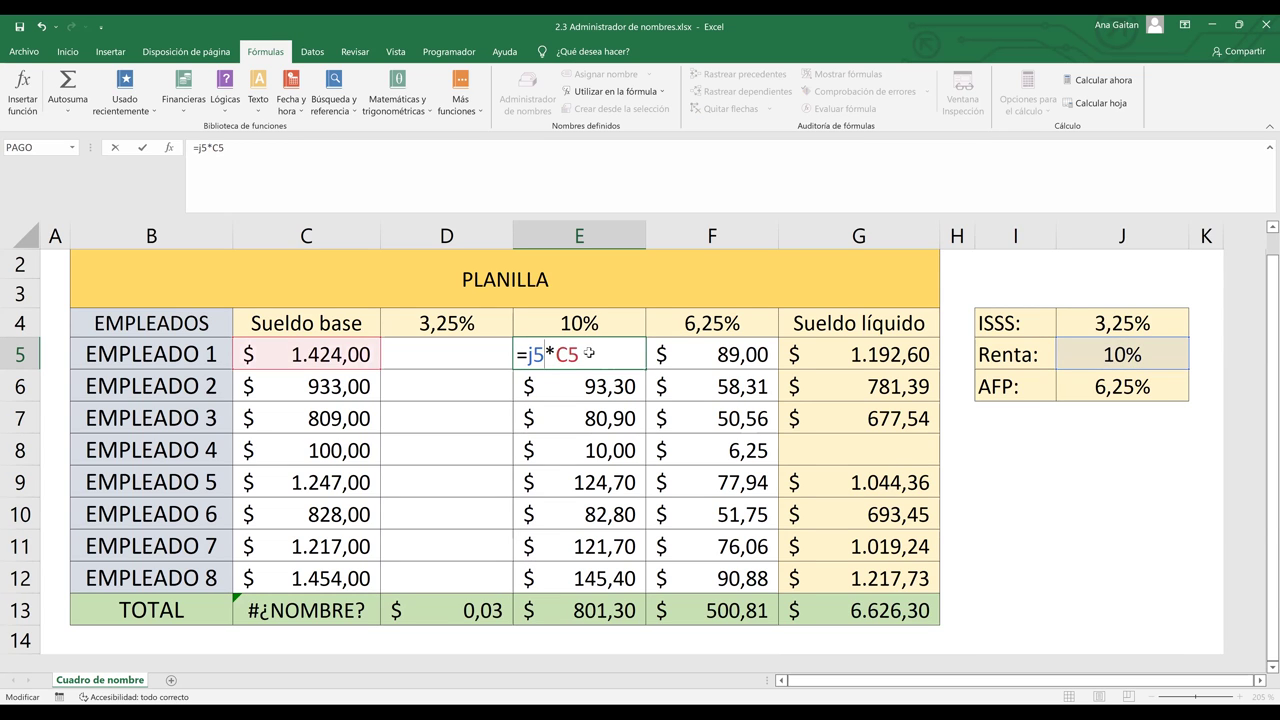
pyautogui.hotkey('ctrl', 'Return')
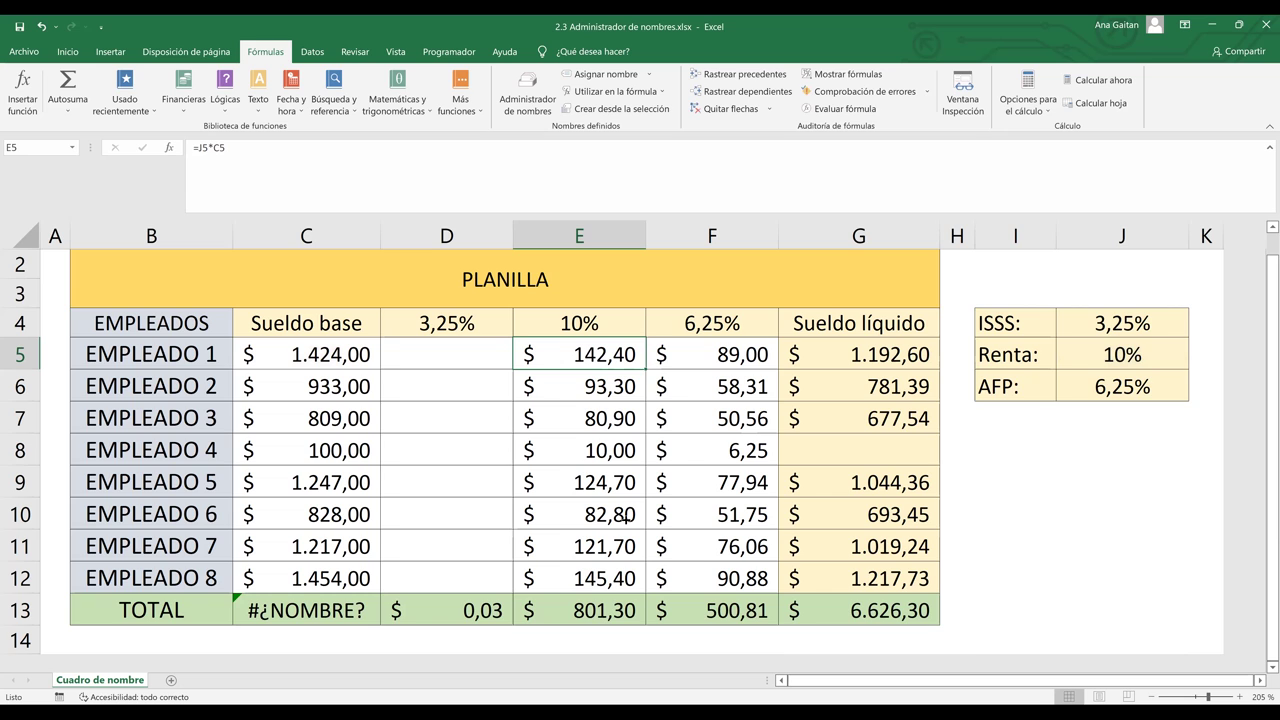
pyautogui.moveTo(624, 580); pyautogui.dragTo(624, 581)
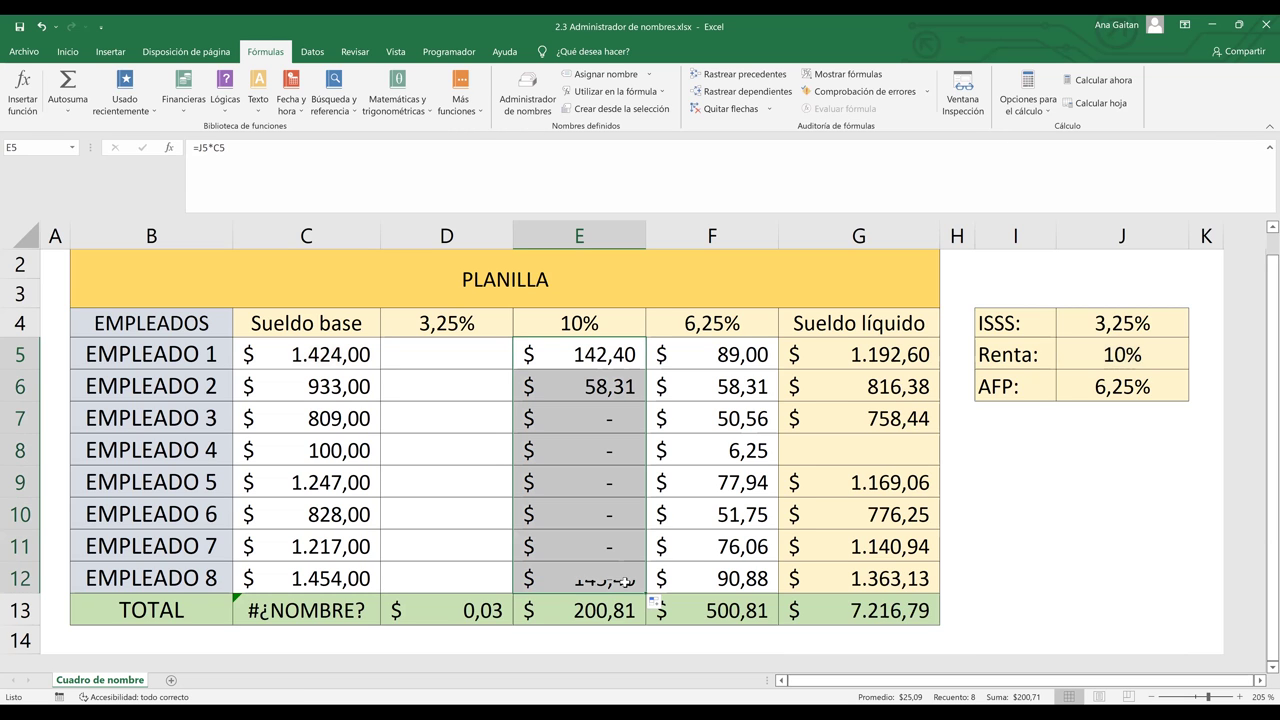
# Examine the formulas in E7 and E5 and compare the row 5 cells from J5 back to C5 that E5 multiplies
pyautogui.doubleClick(608, 420)
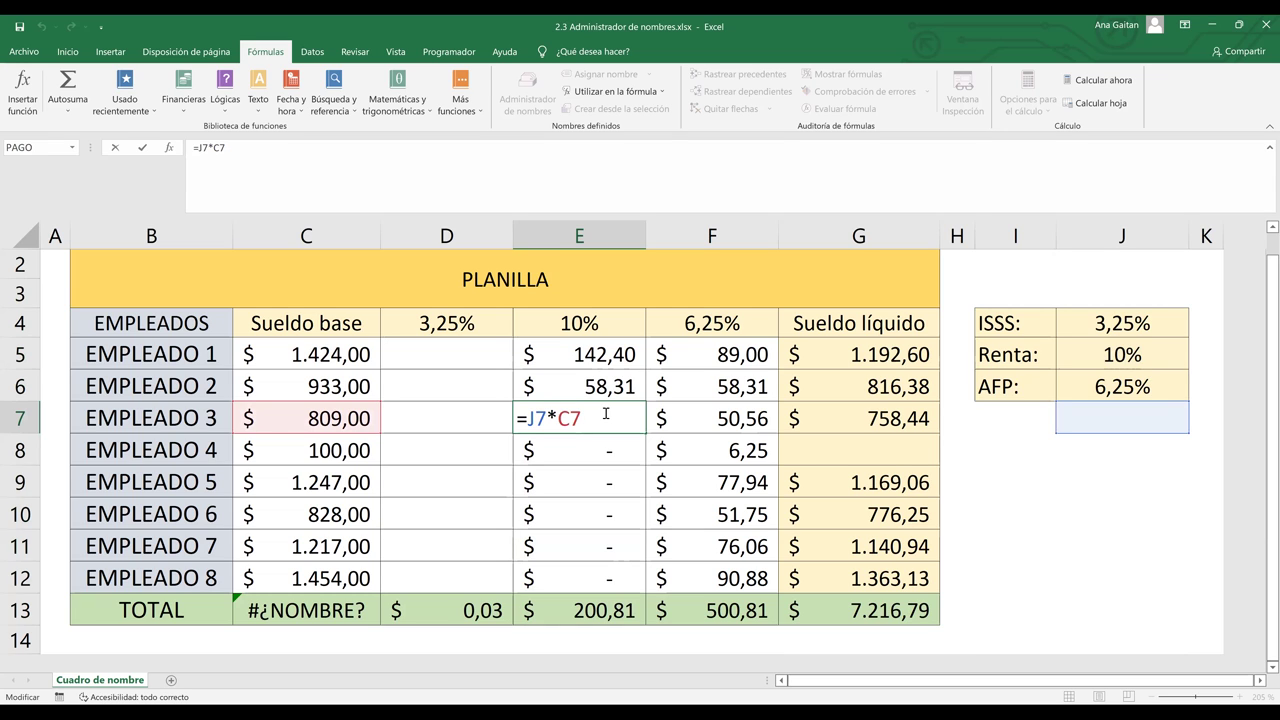
pyautogui.click(607, 357)
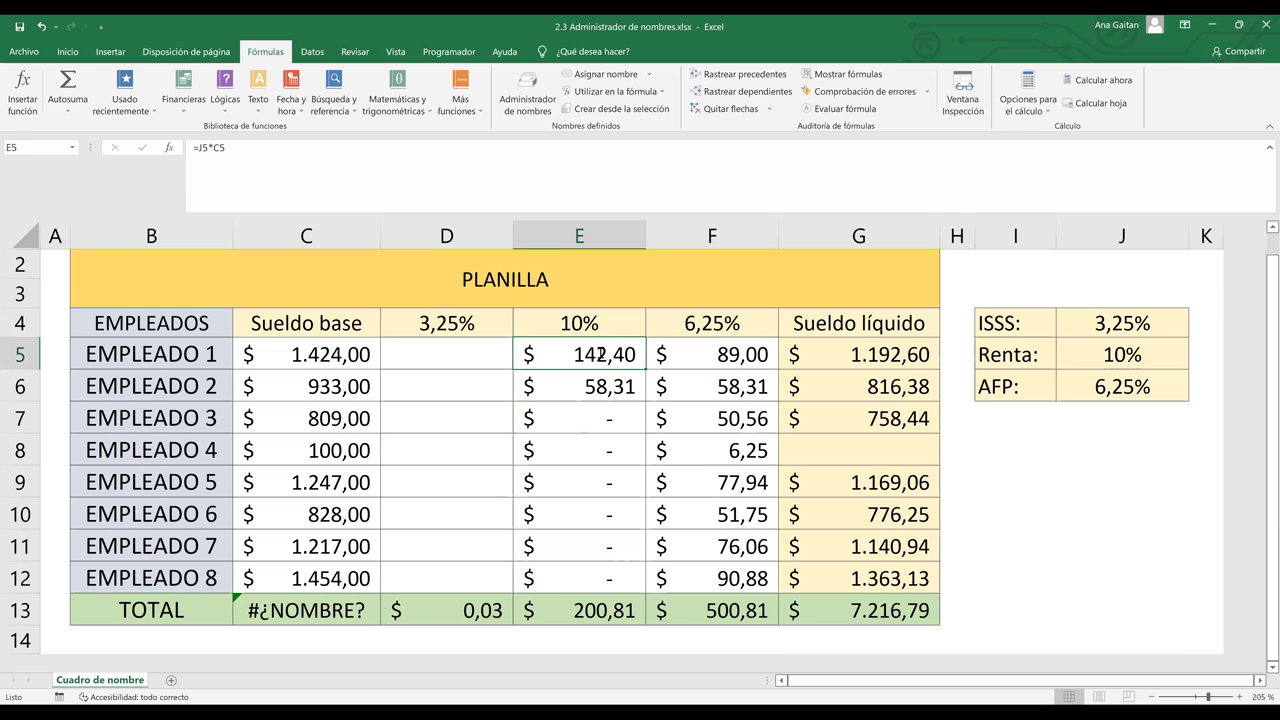
pyautogui.doubleClick(613, 354)
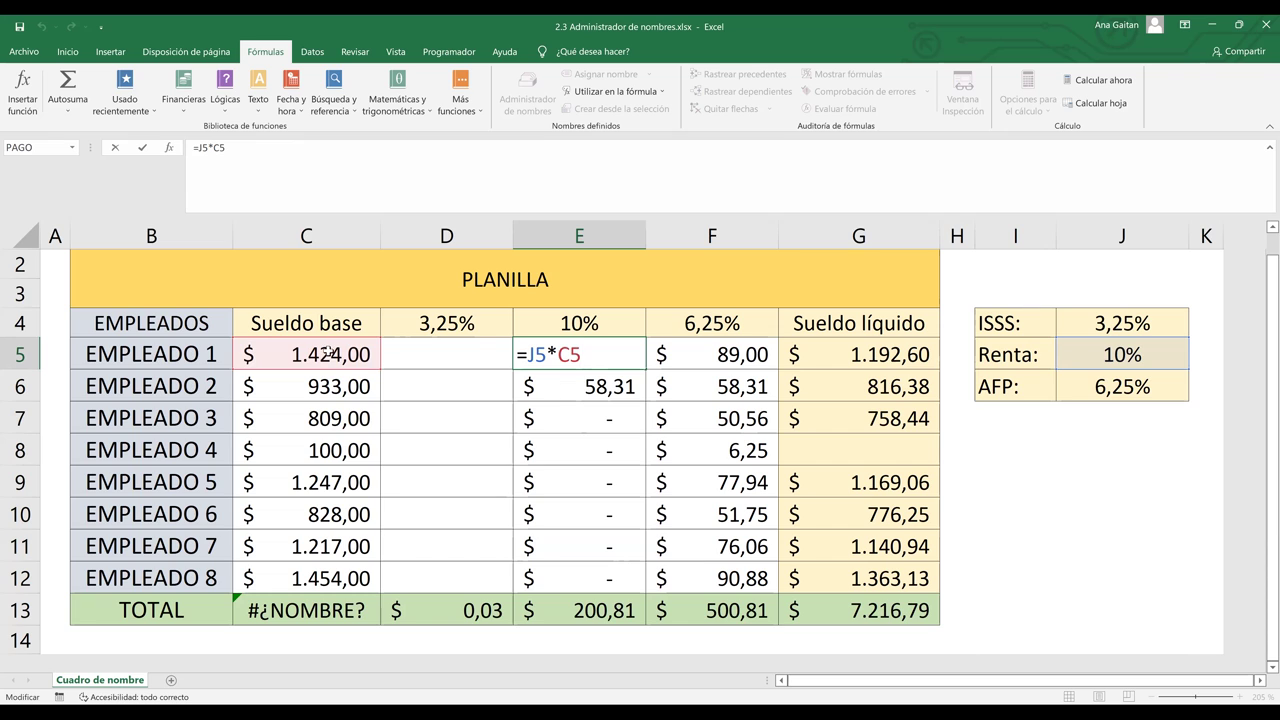
pyautogui.press('Return')
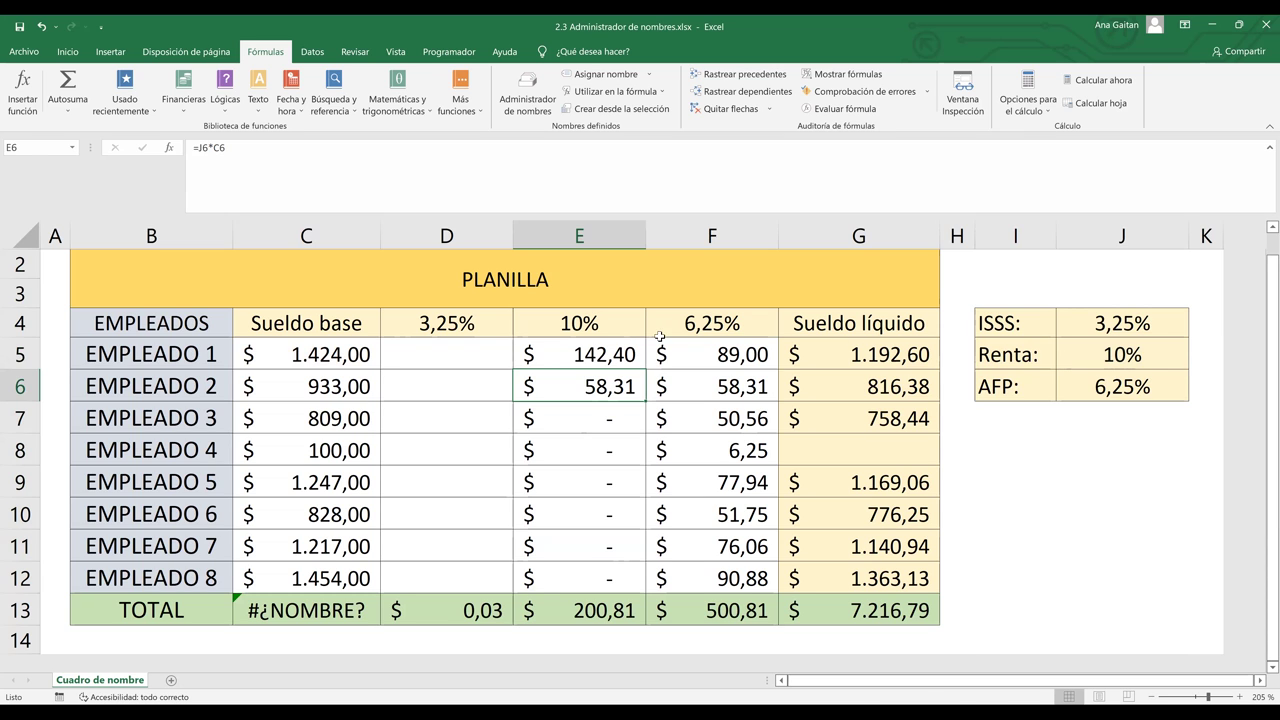
pyautogui.moveTo(1063, 356); pyautogui.dragTo(1010, 356)
pyautogui.moveTo(391, 389); pyautogui.dragTo(332, 364)
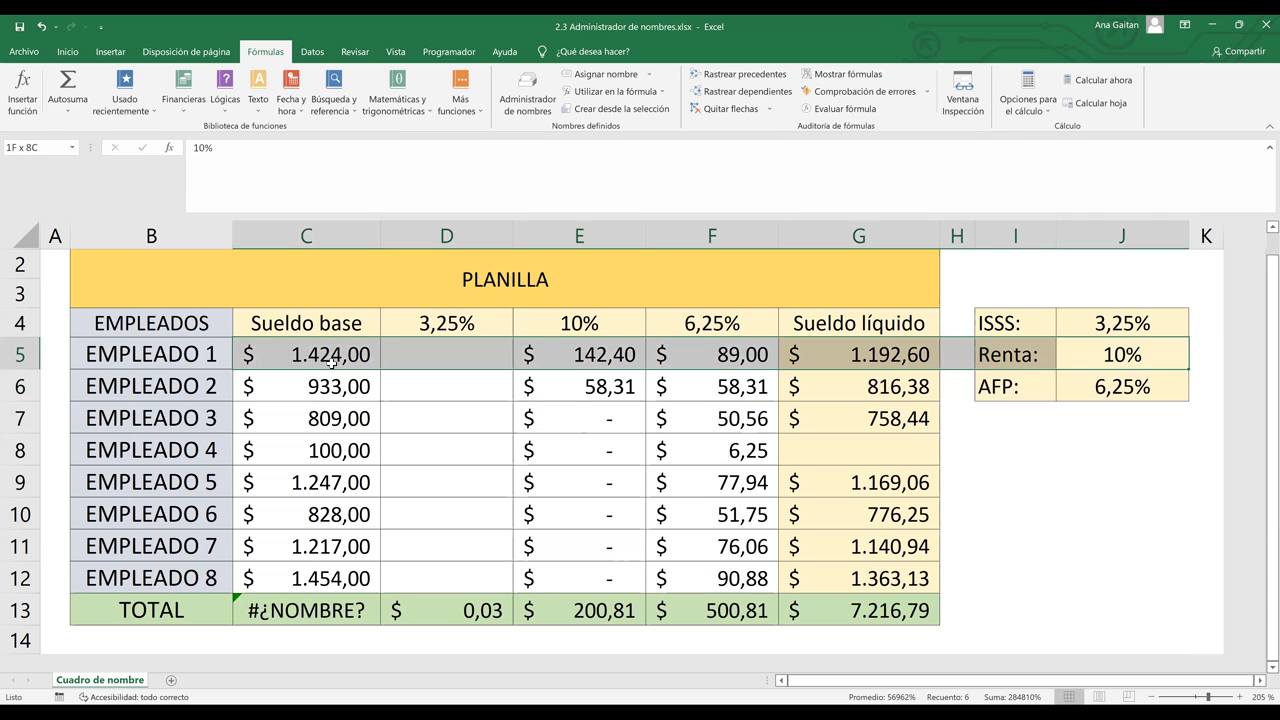
pyautogui.click(574, 374)
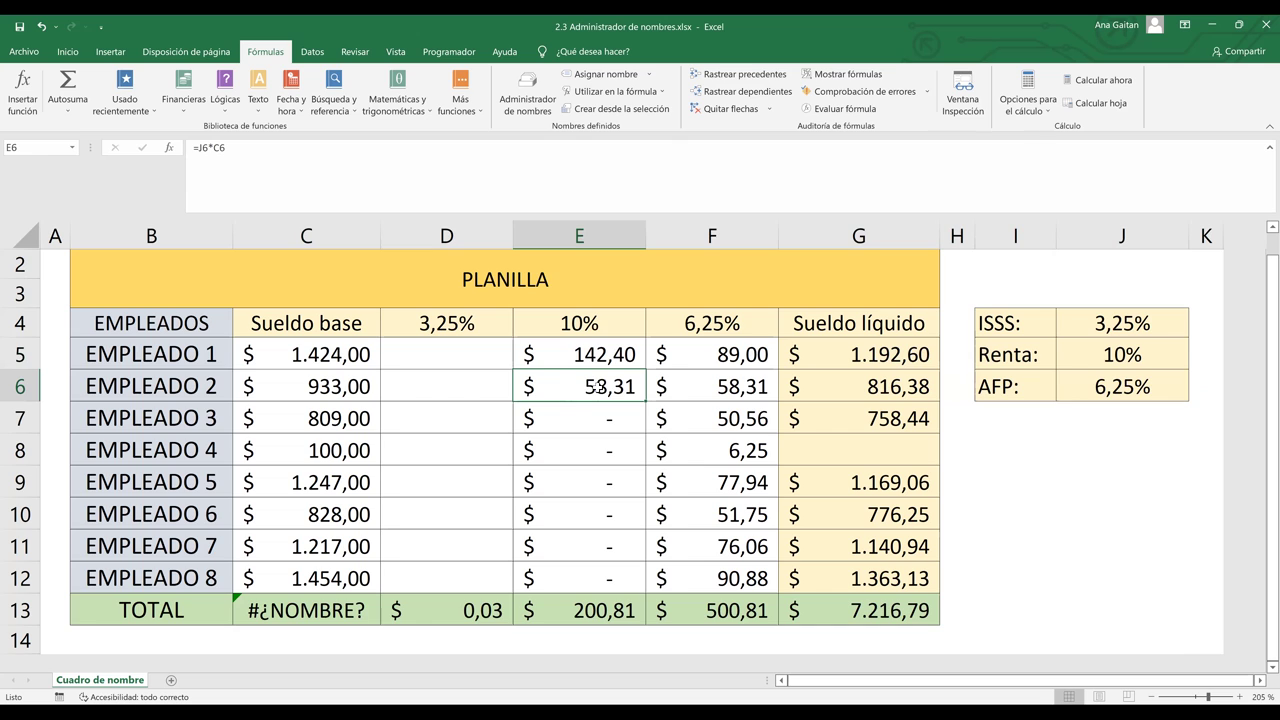
# Examine which rate and salary cells the copied relative formulas in E6, E7 and E8 refer to
pyautogui.doubleClick(598, 388)
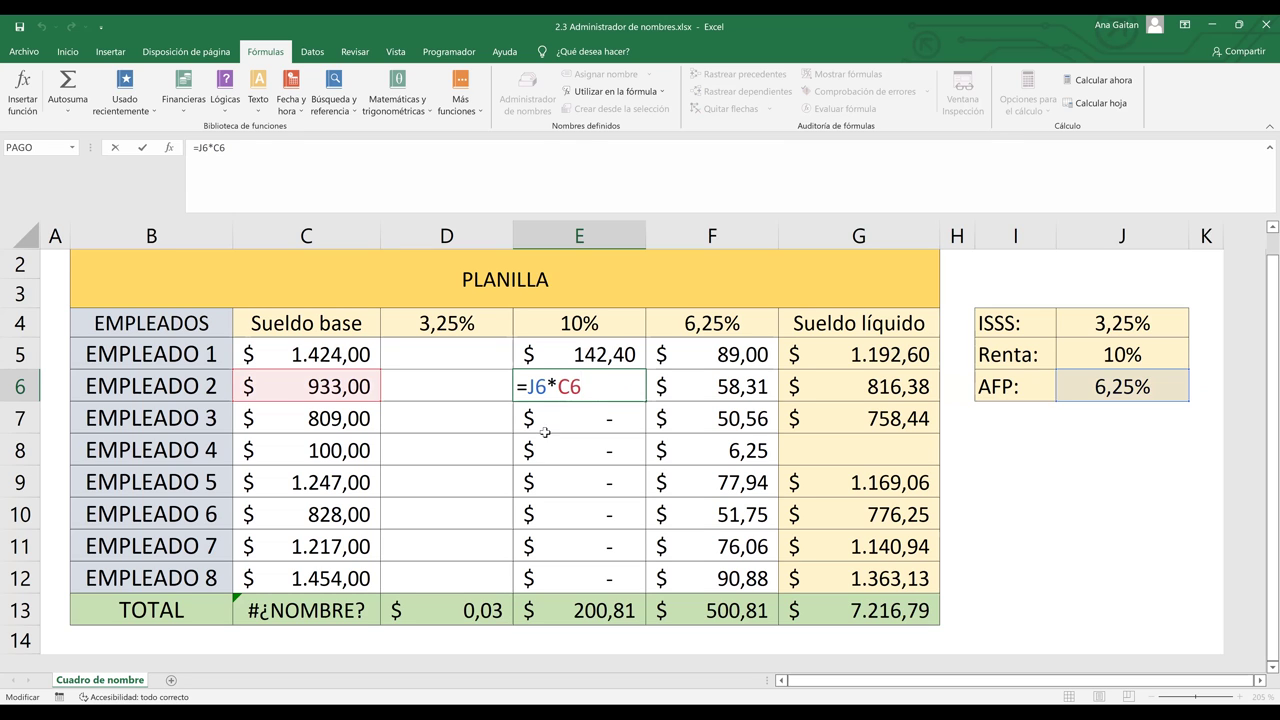
pyautogui.click(575, 420)
pyautogui.doubleClick(576, 420)
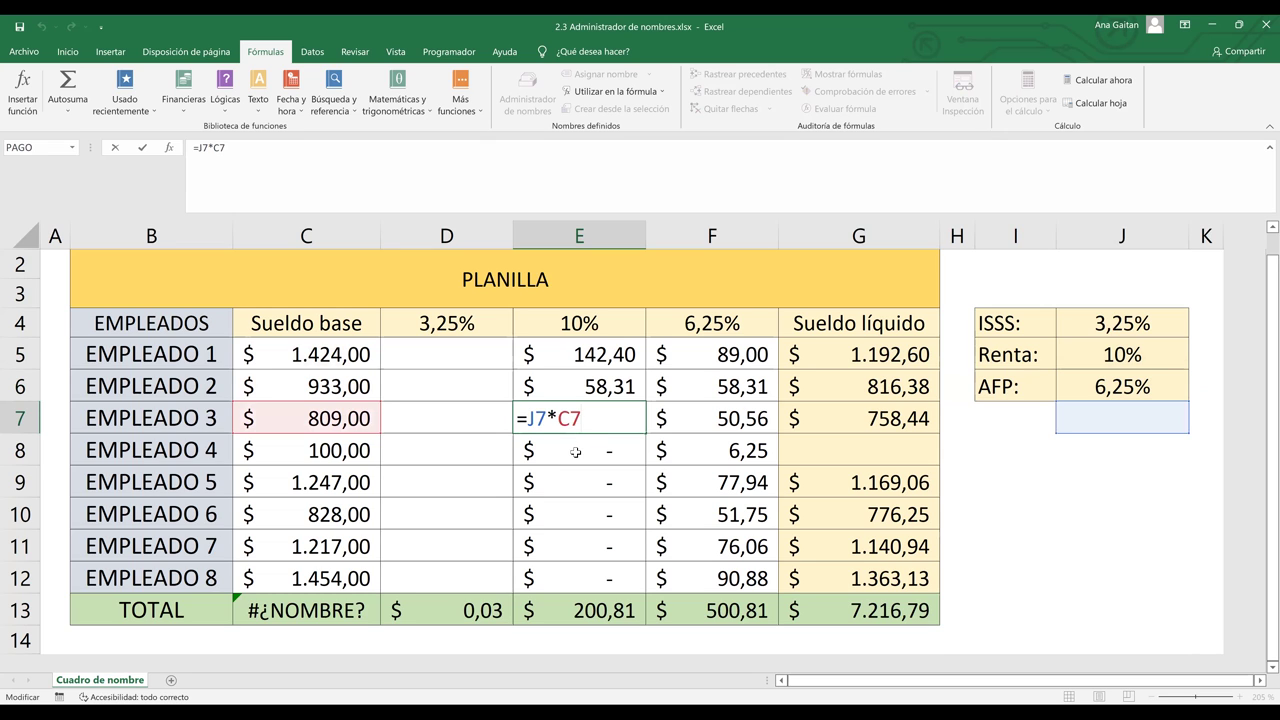
pyautogui.click(576, 451)
pyautogui.doubleClick(576, 451)
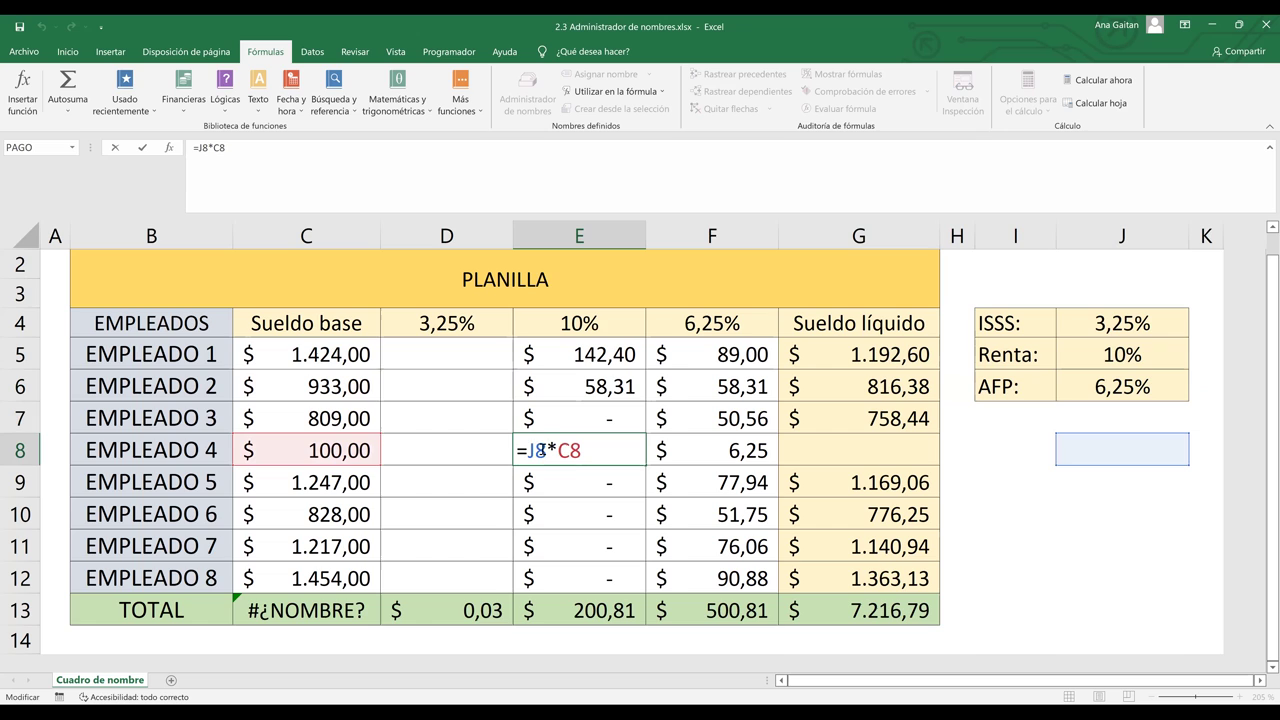
# Change the formula in E5 to =Renta*C5 using the named rate, and fill it down to E12
pyautogui.doubleClick(545, 354)
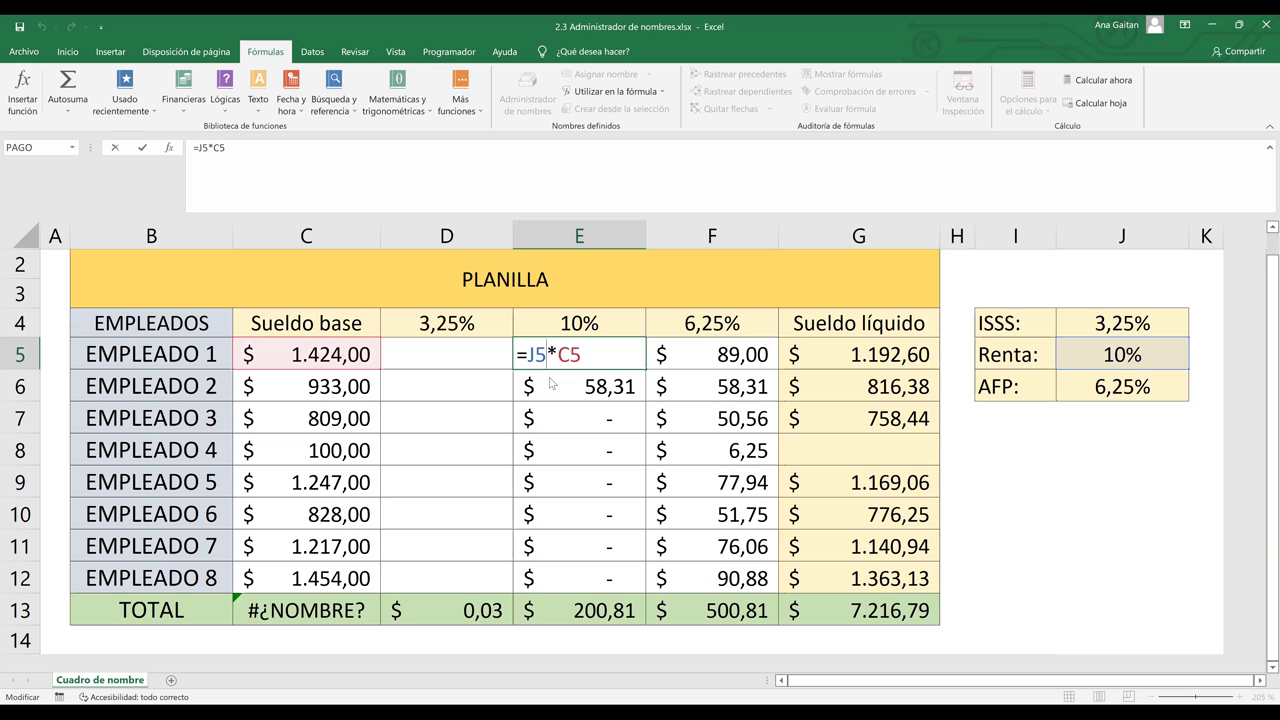
pyautogui.click(549, 379)
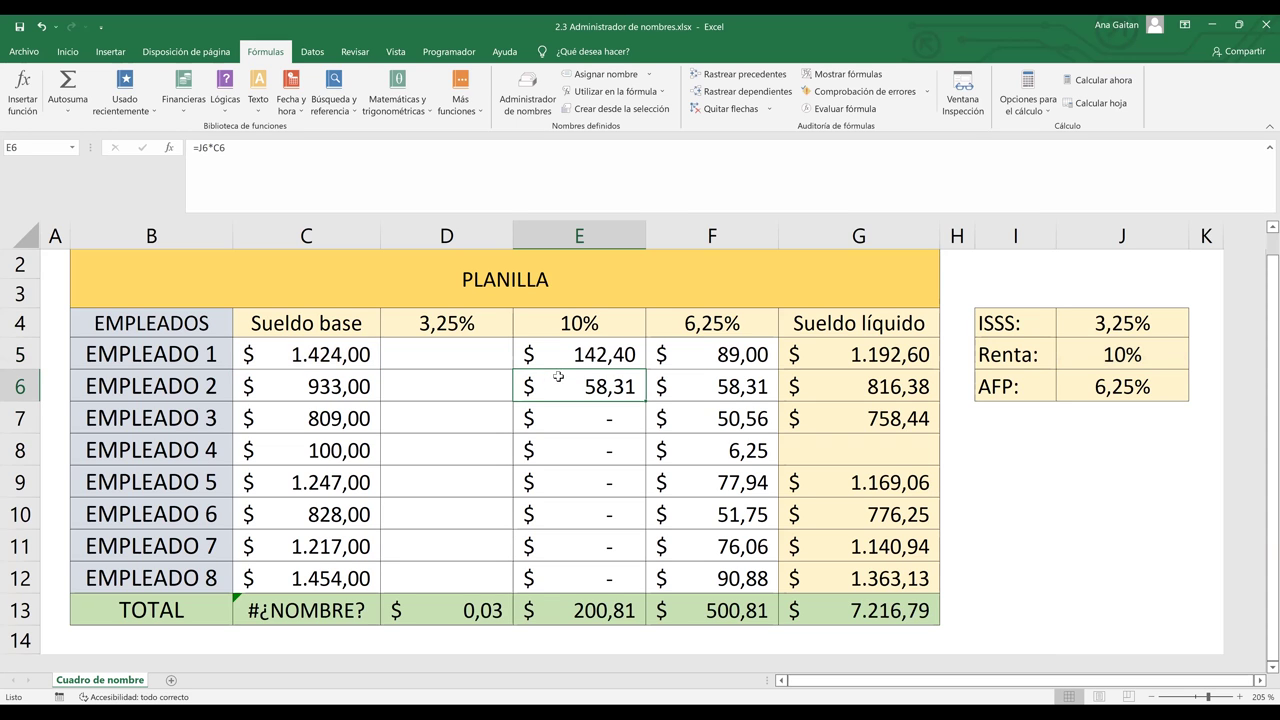
pyautogui.click(640, 362)
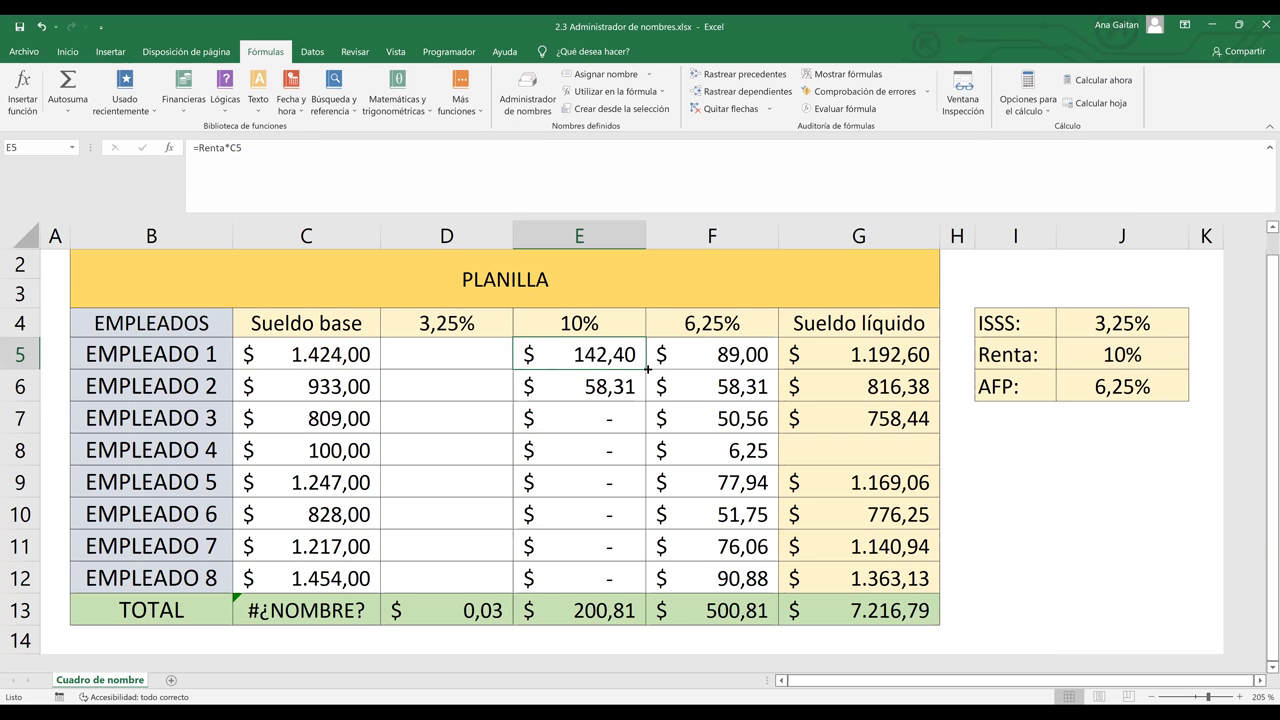
pyautogui.moveTo(642, 578); pyautogui.dragTo(642, 590)
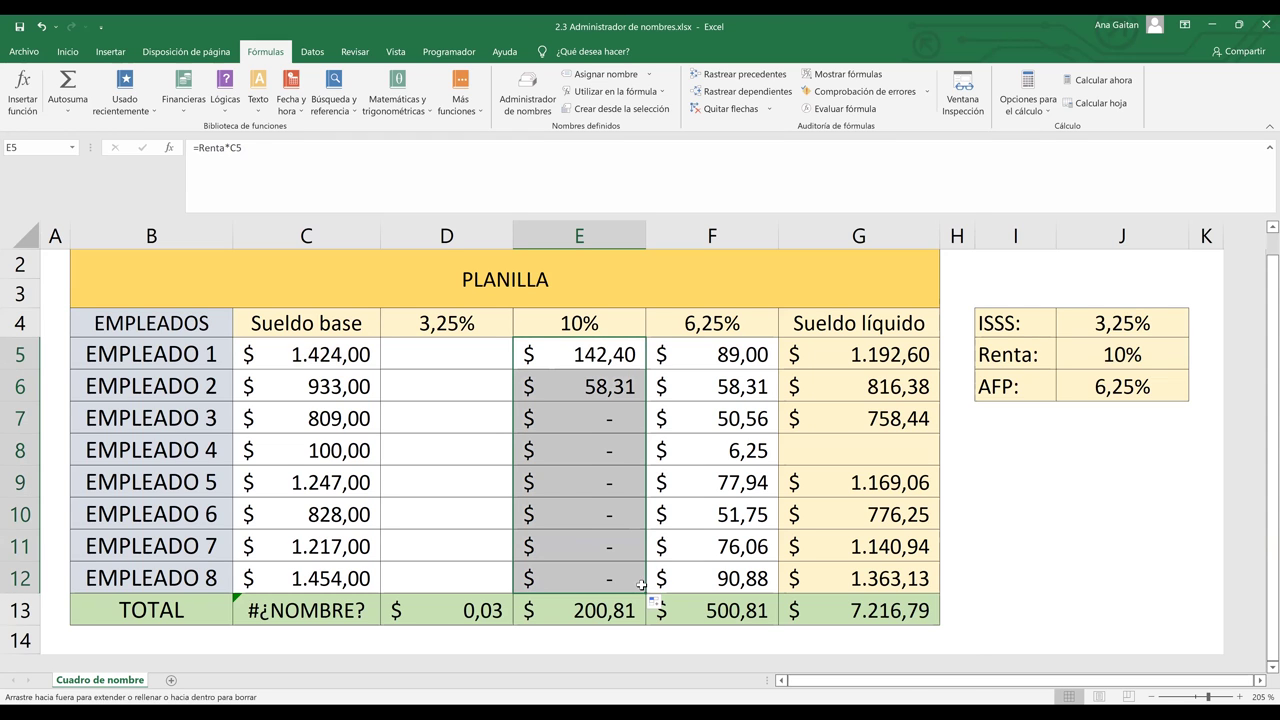
# Examine which cells the copied named-range formulas in E6 and E10 refer to
pyautogui.click(583, 392)
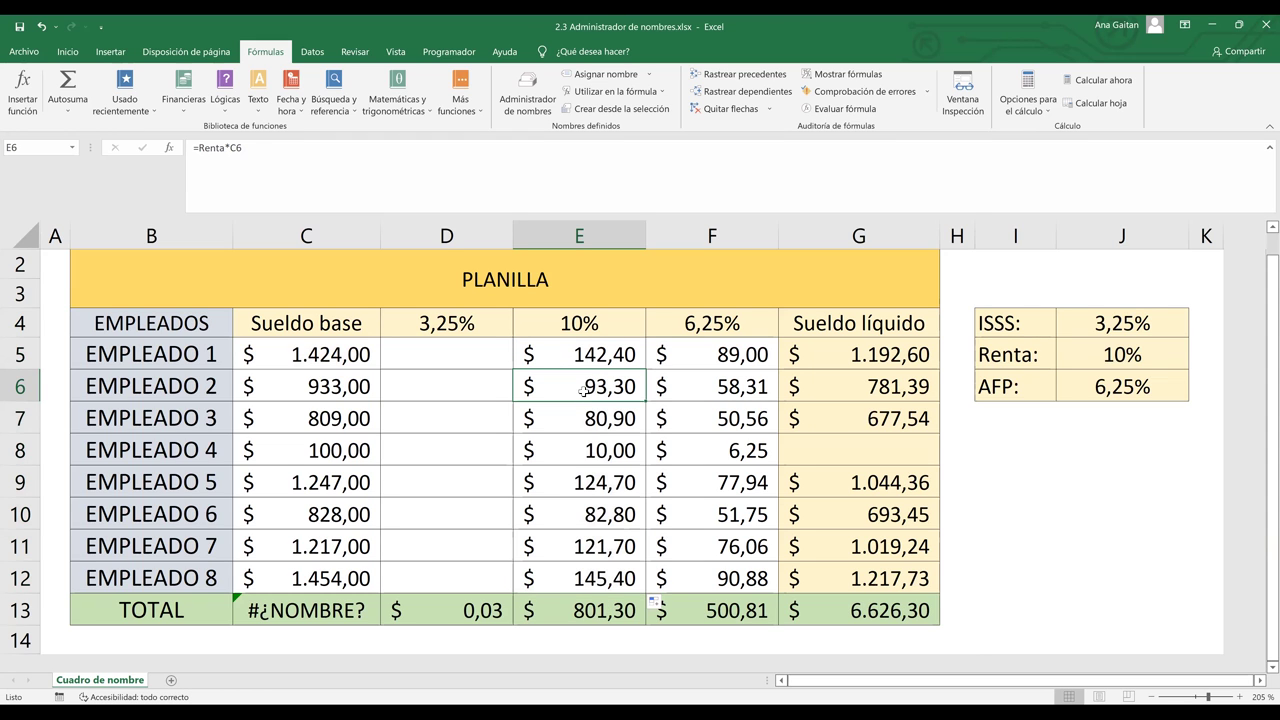
pyautogui.press('F2')
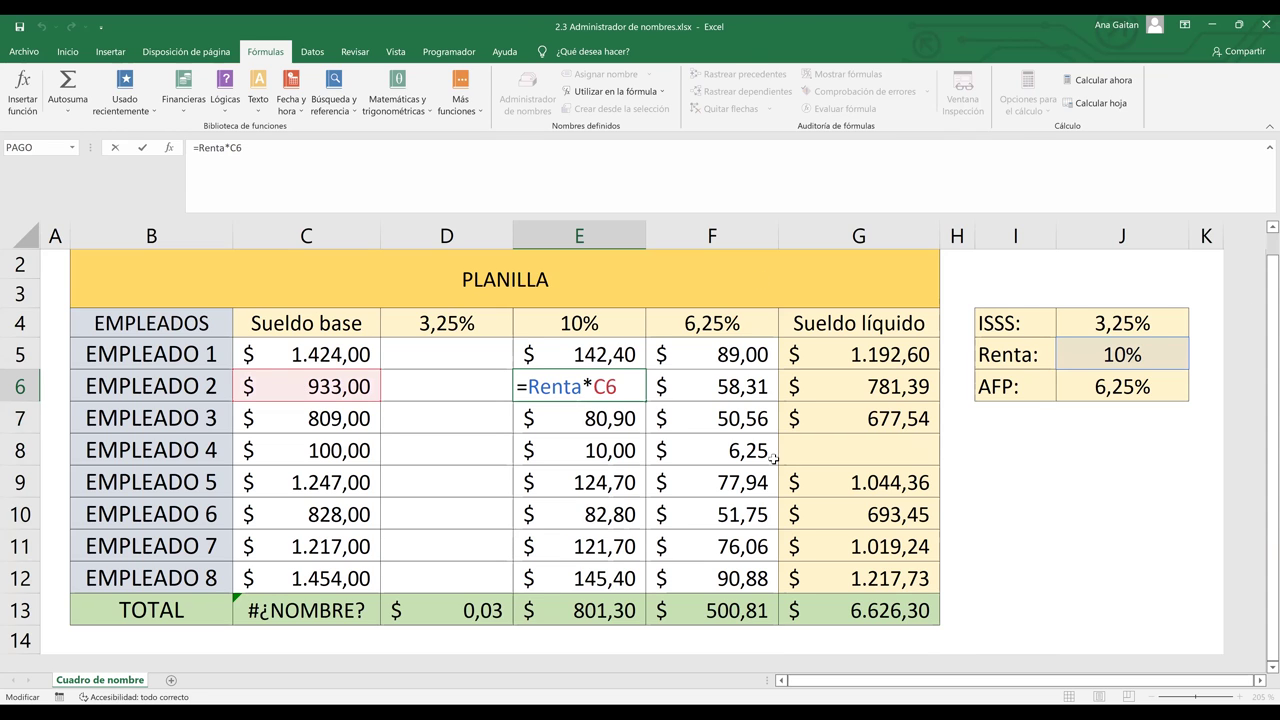
pyautogui.click(611, 515)
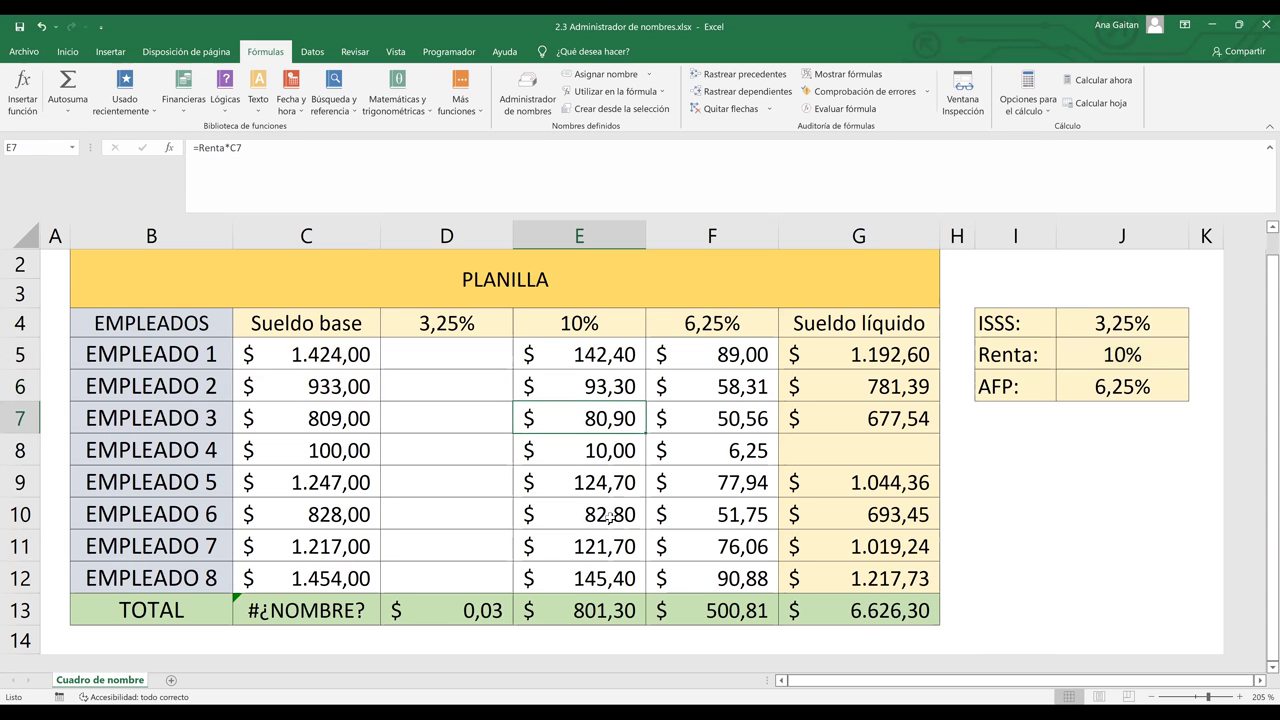
pyautogui.press('F2')
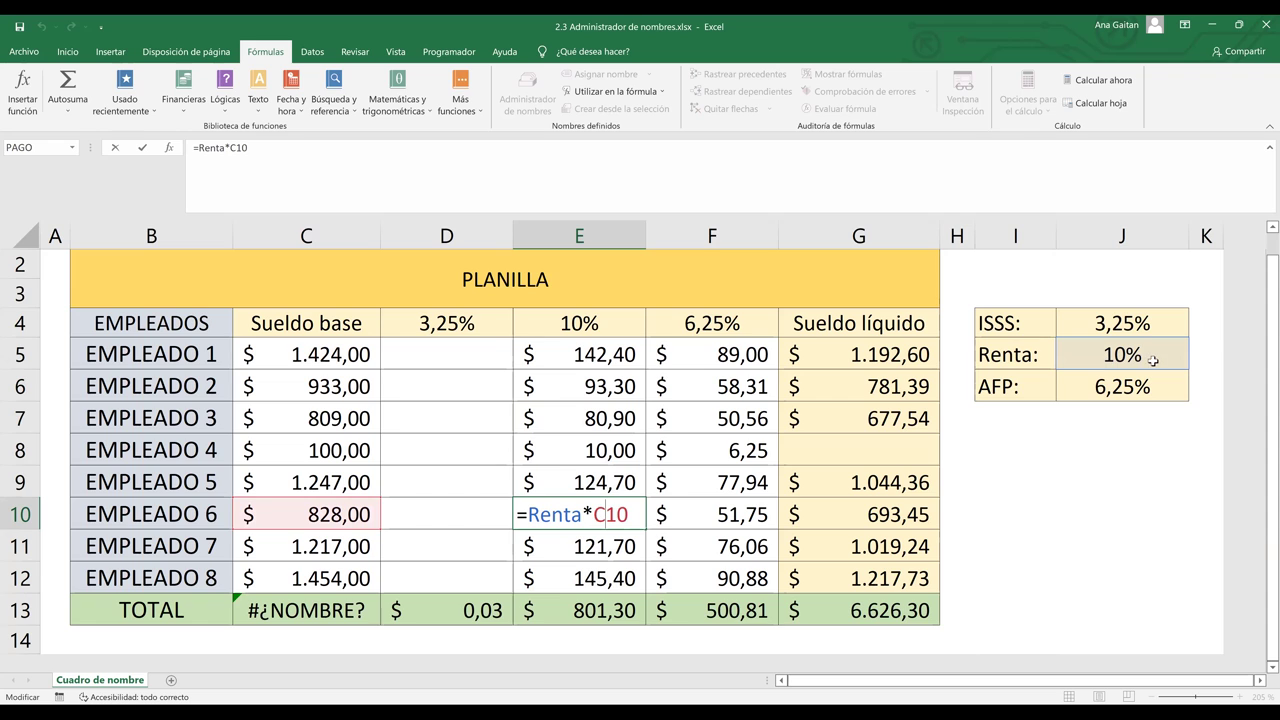
pyautogui.click(1035, 547)
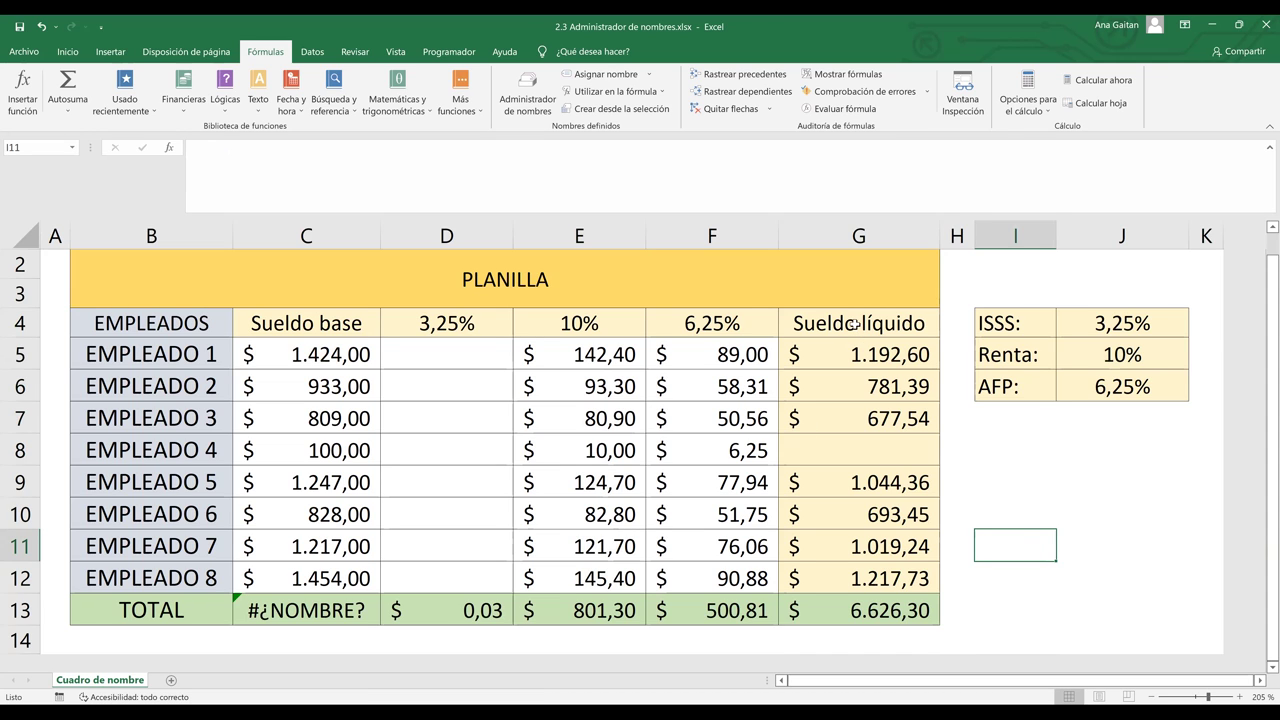
# Create a name from the selection G4:G12 using the Sueldo líquido heading in the top row (Fila superior)
pyautogui.moveTo(853, 323); pyautogui.dragTo(844, 578)
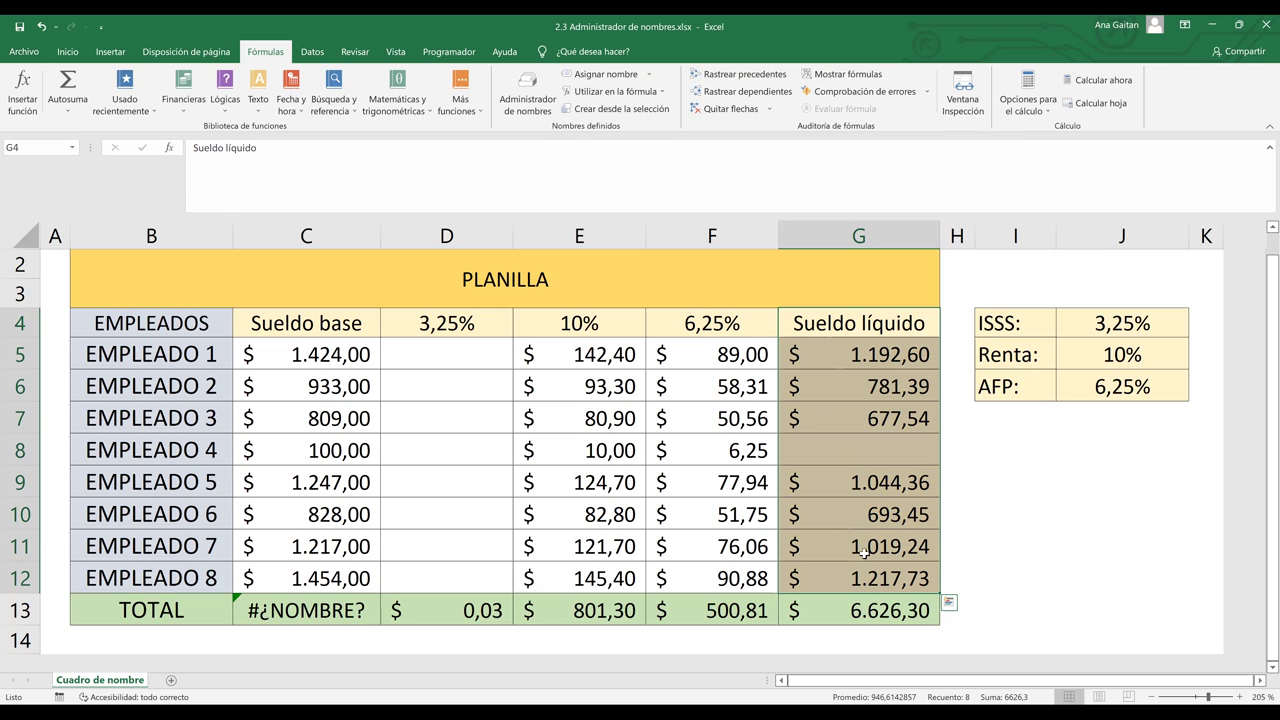
pyautogui.click(615, 112)
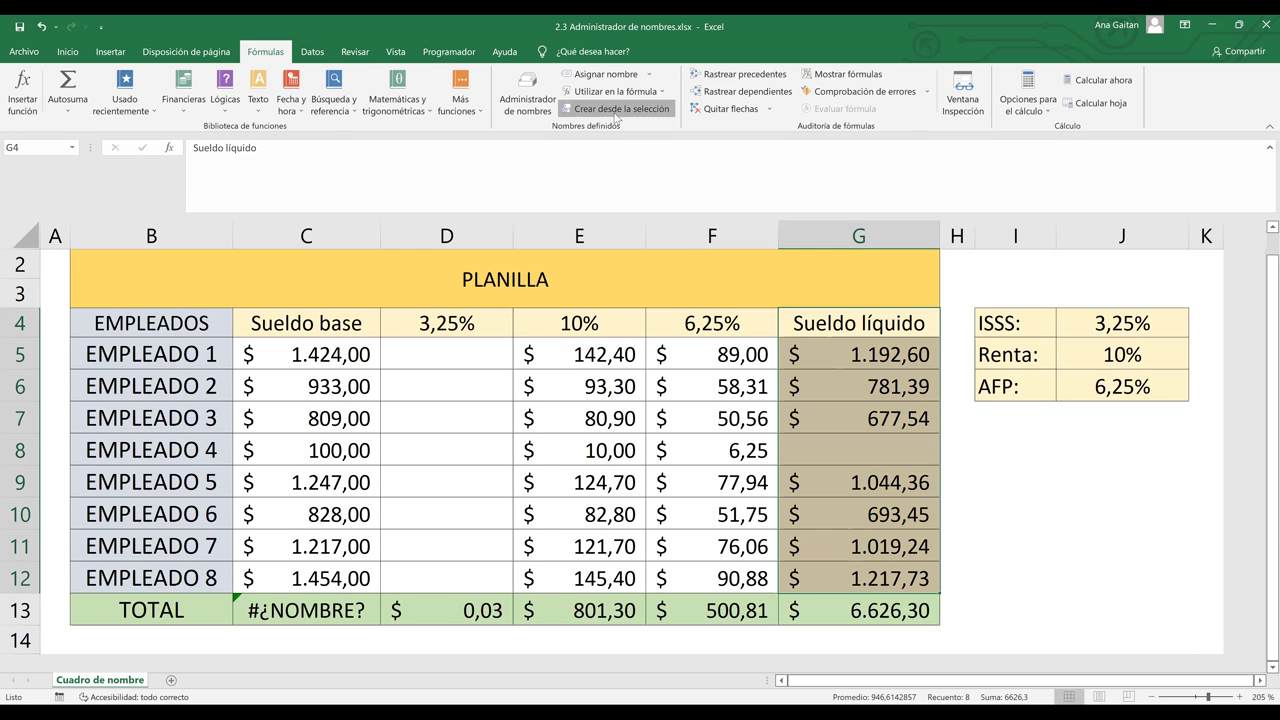
pyautogui.click(549, 396)
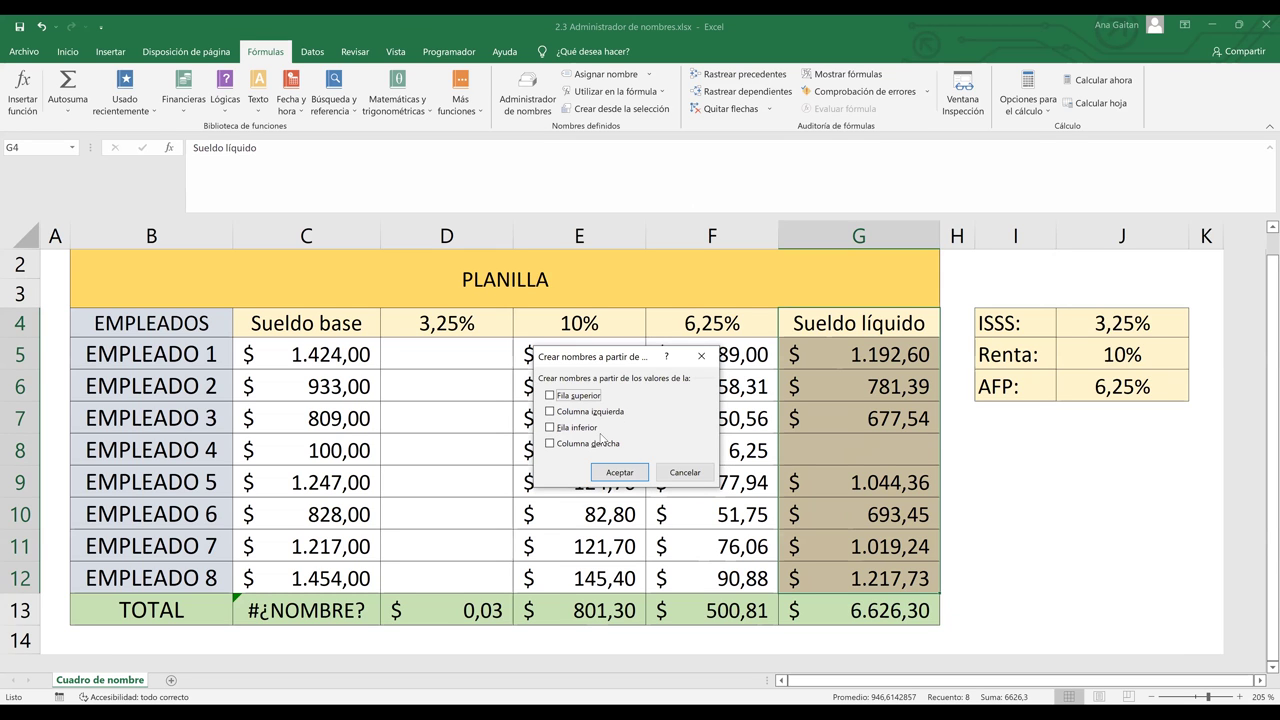
pyautogui.click(550, 396)
pyautogui.click(629, 479)
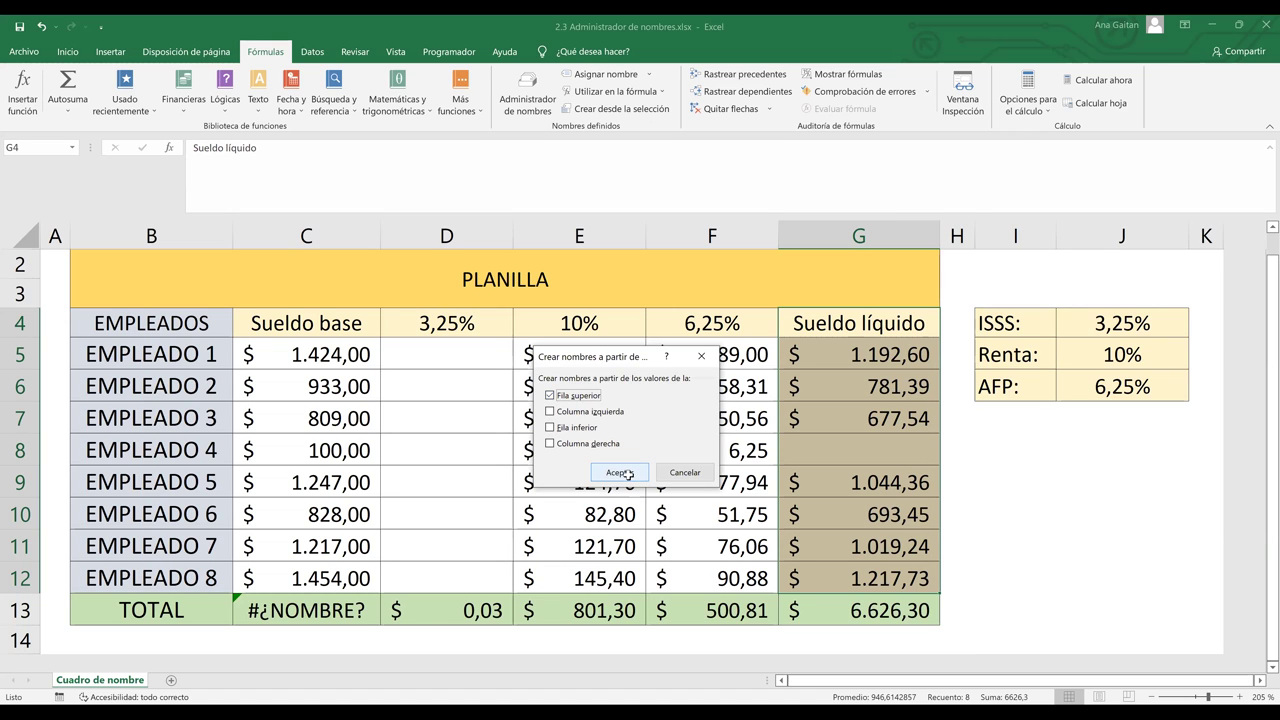
# Review the Sueldo_líquido entry in the Name Manager
pyautogui.click(1020, 561)
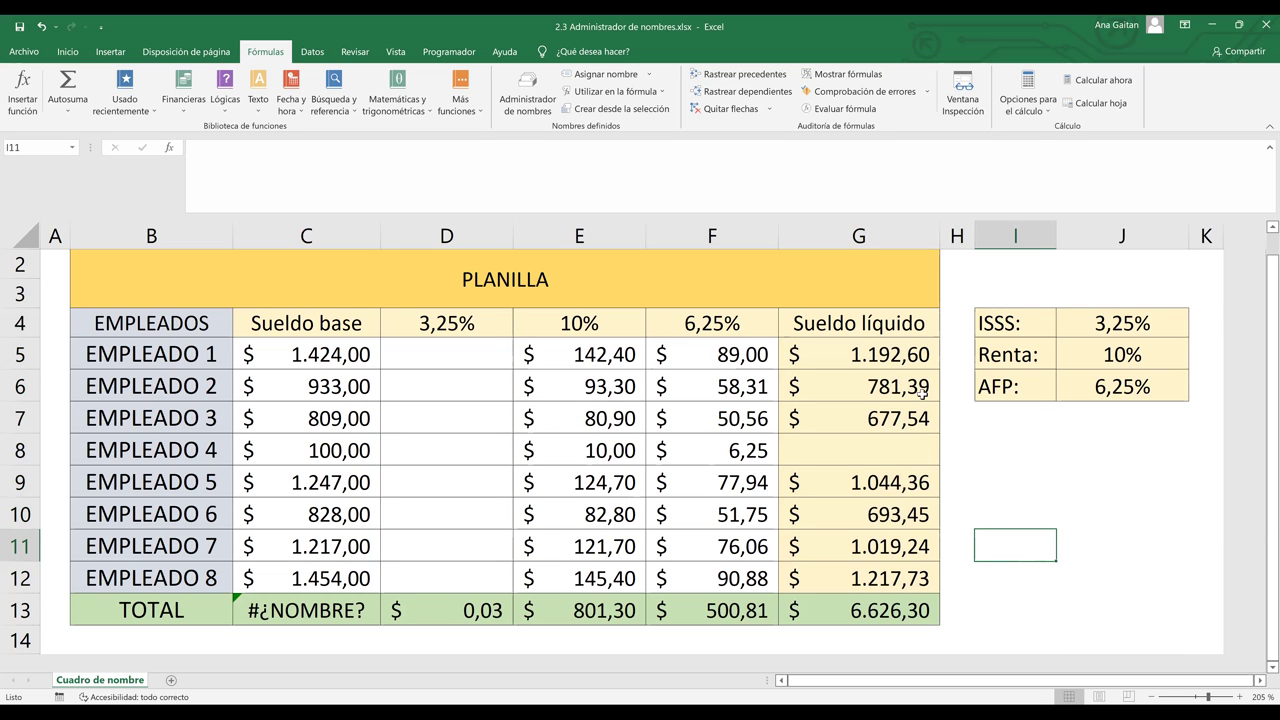
pyautogui.click(527, 106)
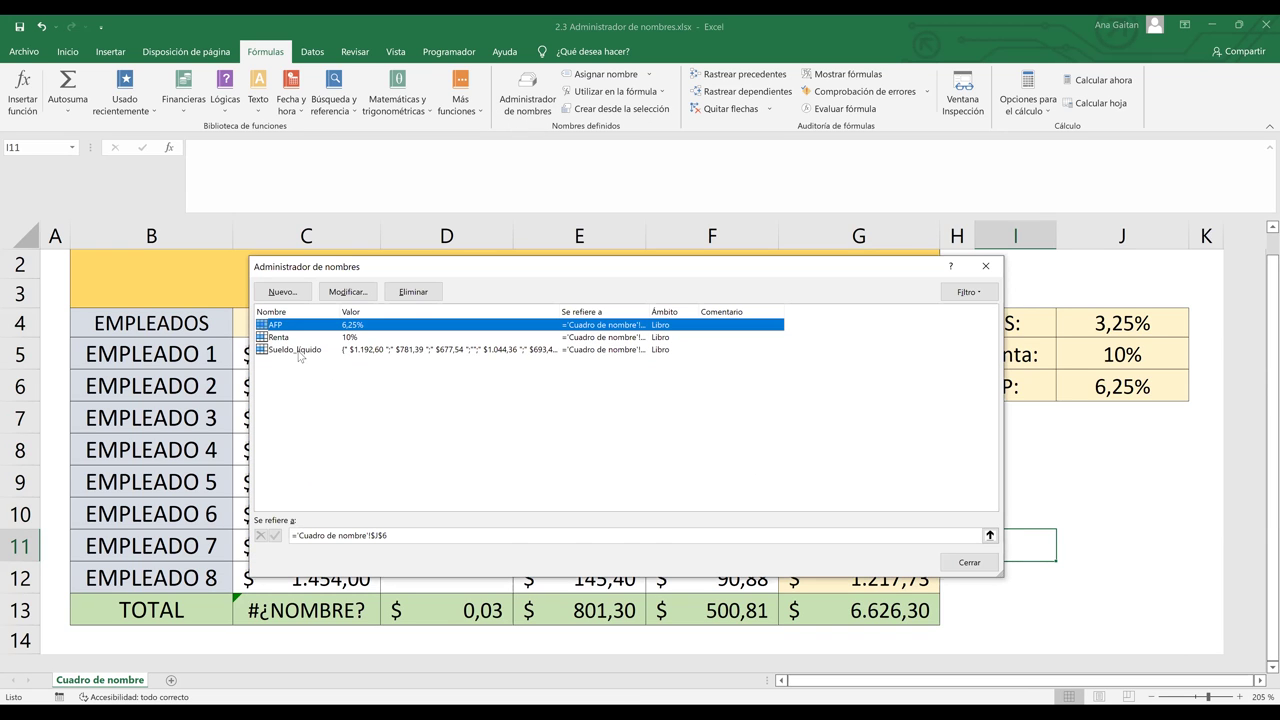
pyautogui.click(299, 351)
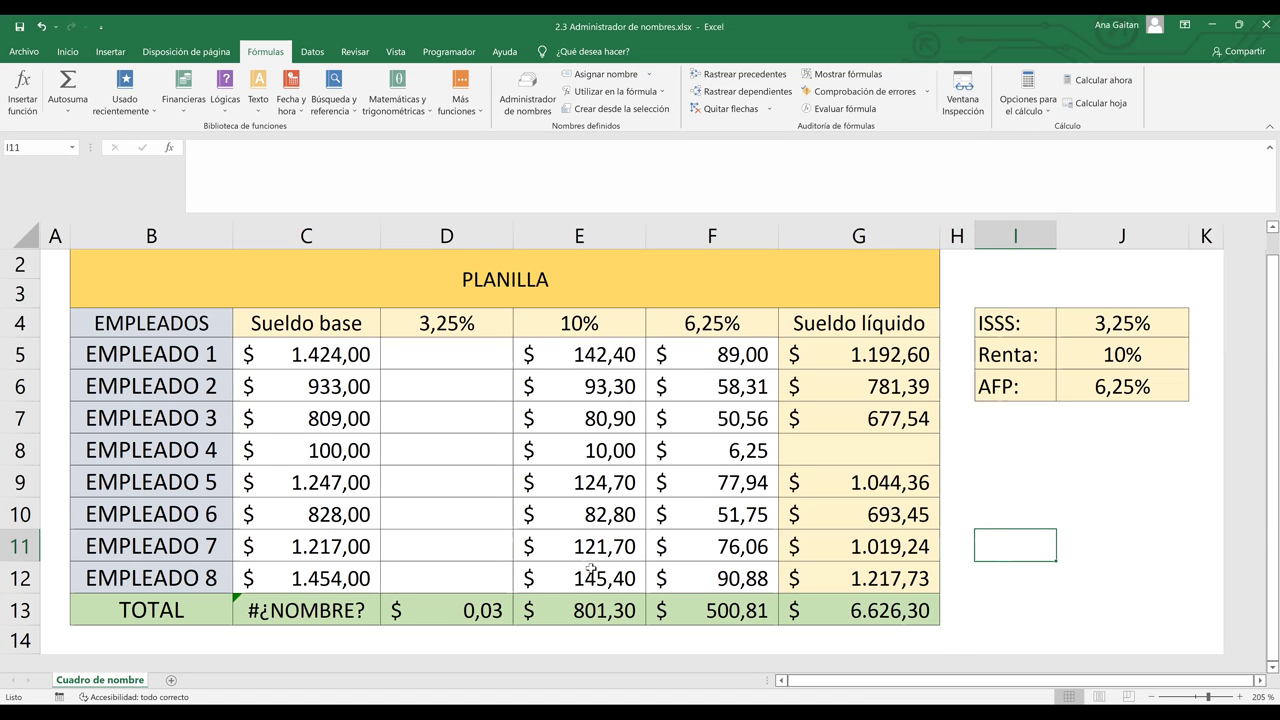
# Clear the Renta deductions in E5:E12 and build =C5*Renta in E5 by picking the salary C5 and the rate J5
pyautogui.click(590, 354)
pyautogui.press('Delete')
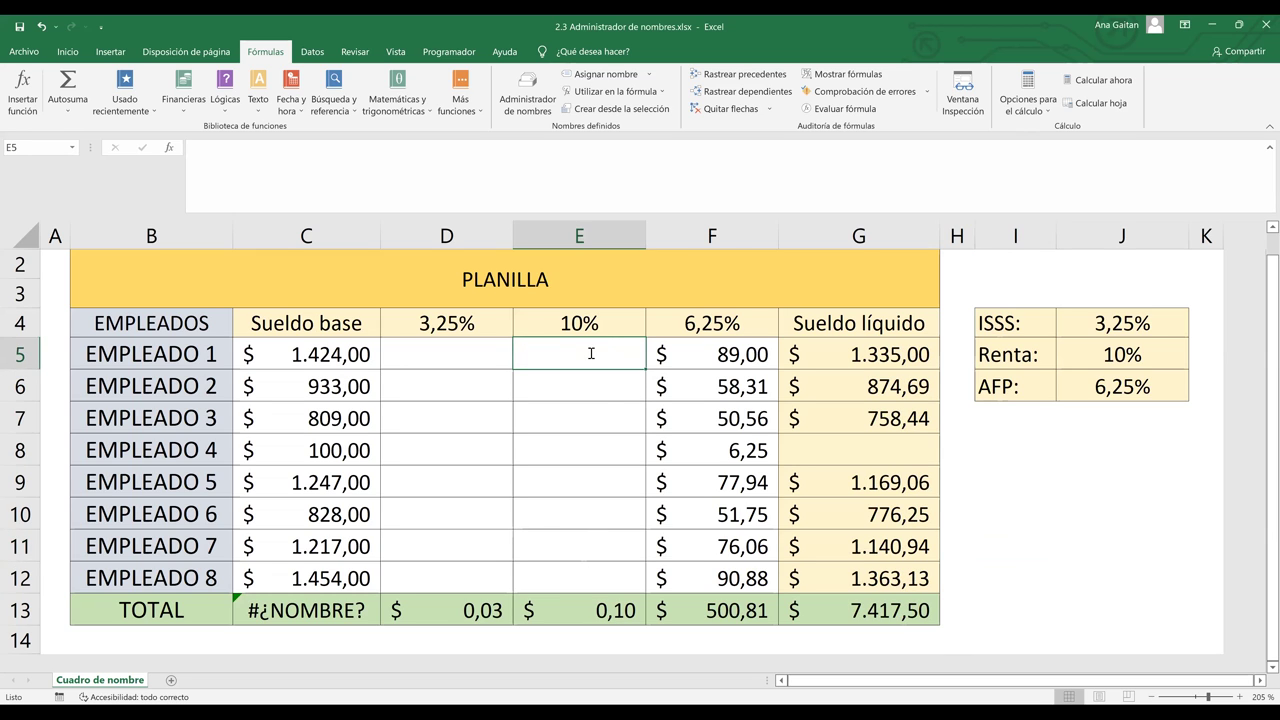
pyautogui.write('=')
pyautogui.click(332, 354)
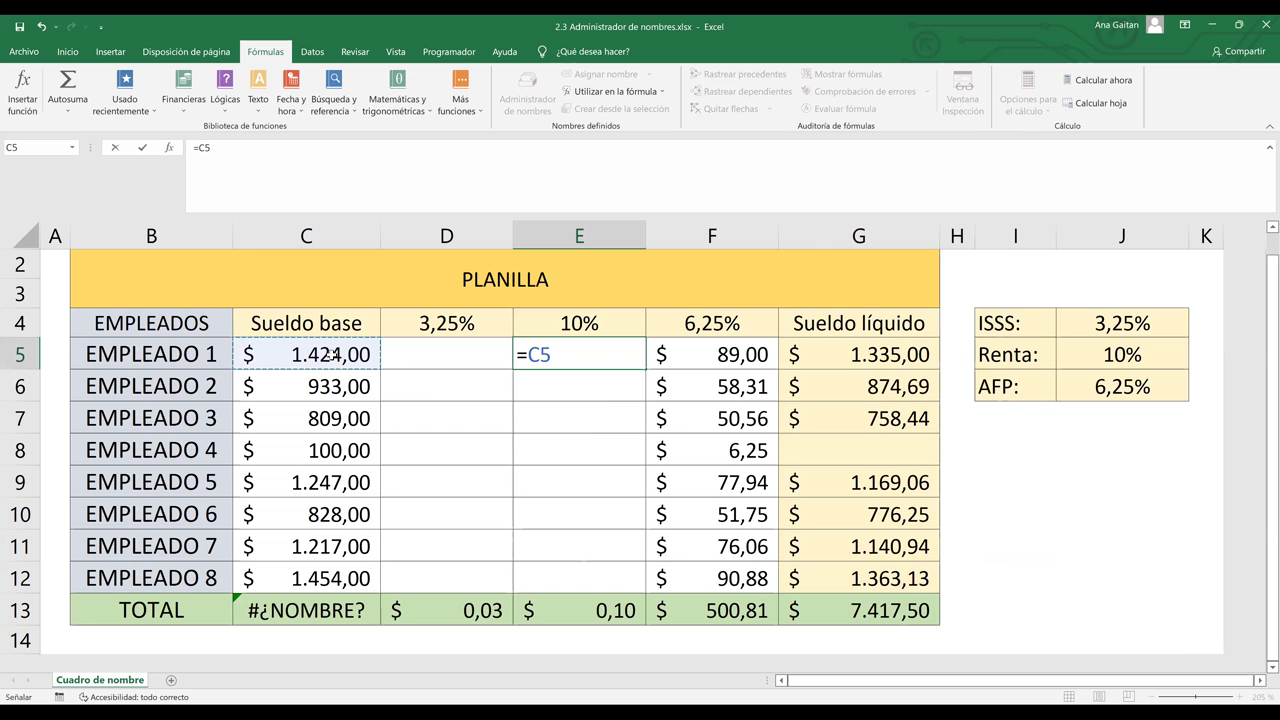
pyautogui.write('*')
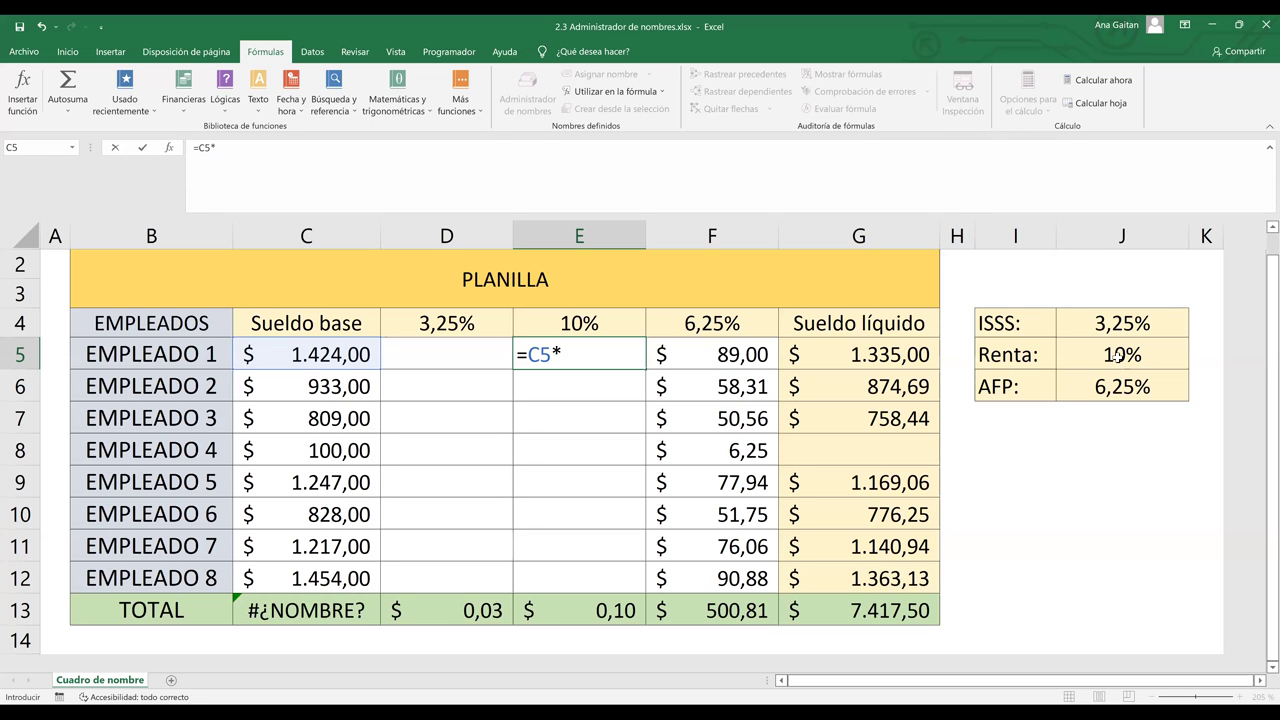
pyautogui.click(1120, 356)
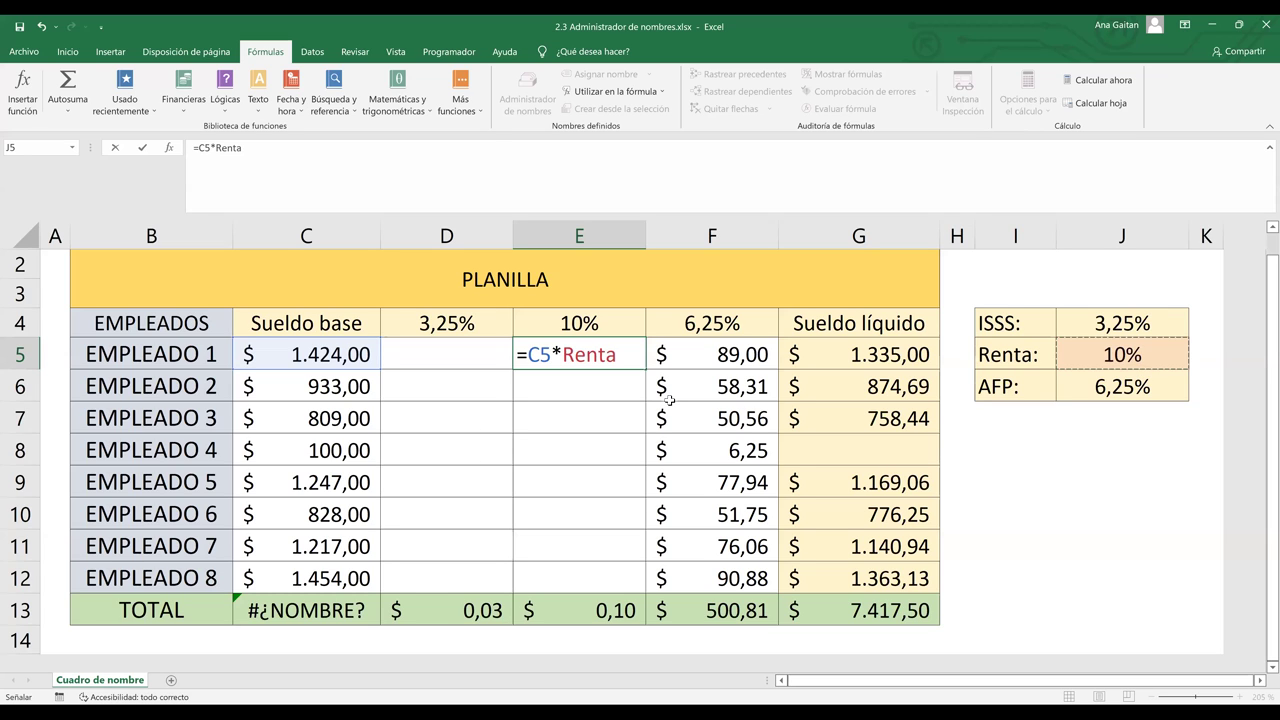
# Replace Renta in E5's formula with the absolute heading reference, making it =C5*$E$4, and fill it down to E12
pyautogui.press('BackSpace')
pyautogui.press('BackSpace')
pyautogui.press('BackSpace')
pyautogui.press('BackSpace')
pyautogui.press('BackSpace')
pyautogui.click(591, 324)
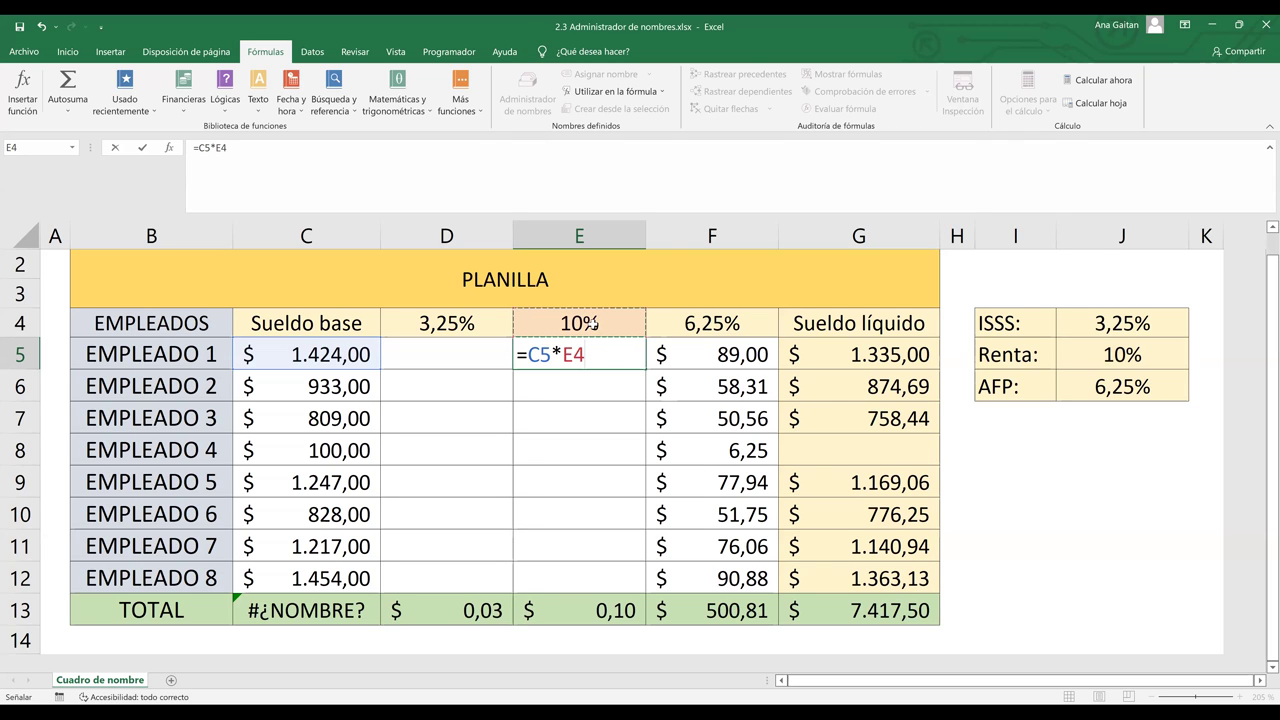
pyautogui.press('F4')
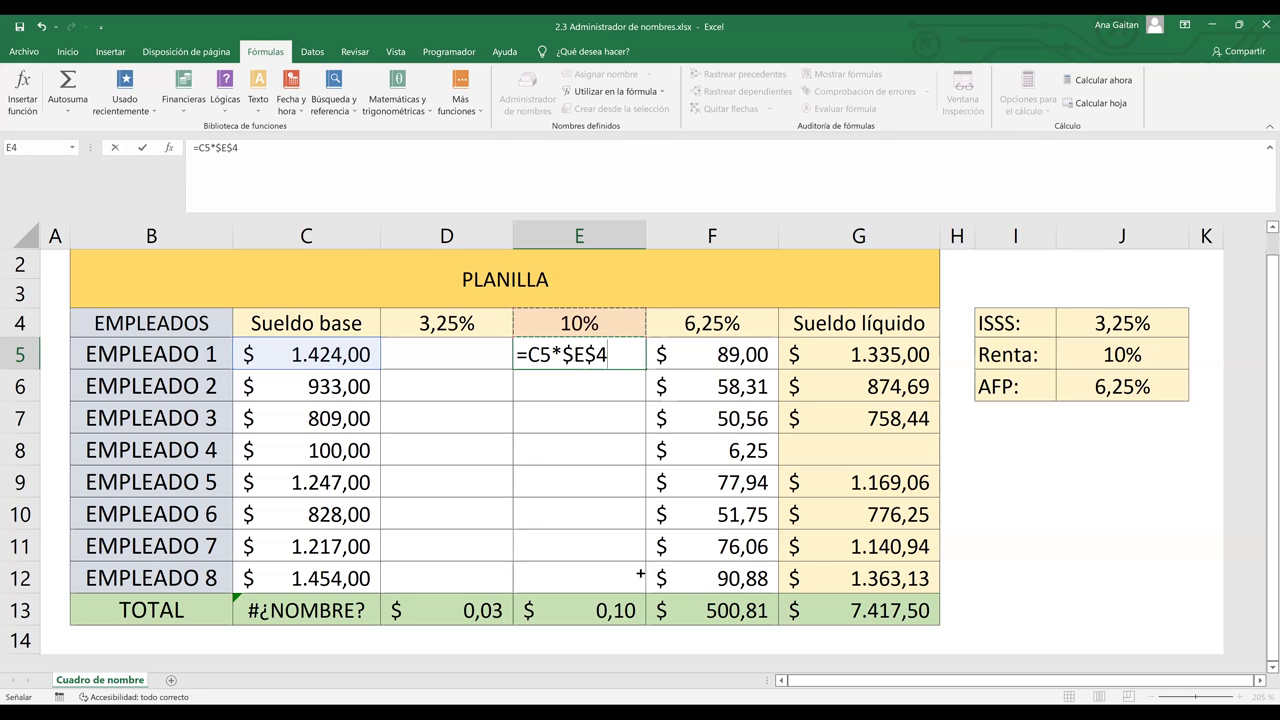
pyautogui.hotkey('ctrl', 'Return')
pyautogui.click(600, 480)
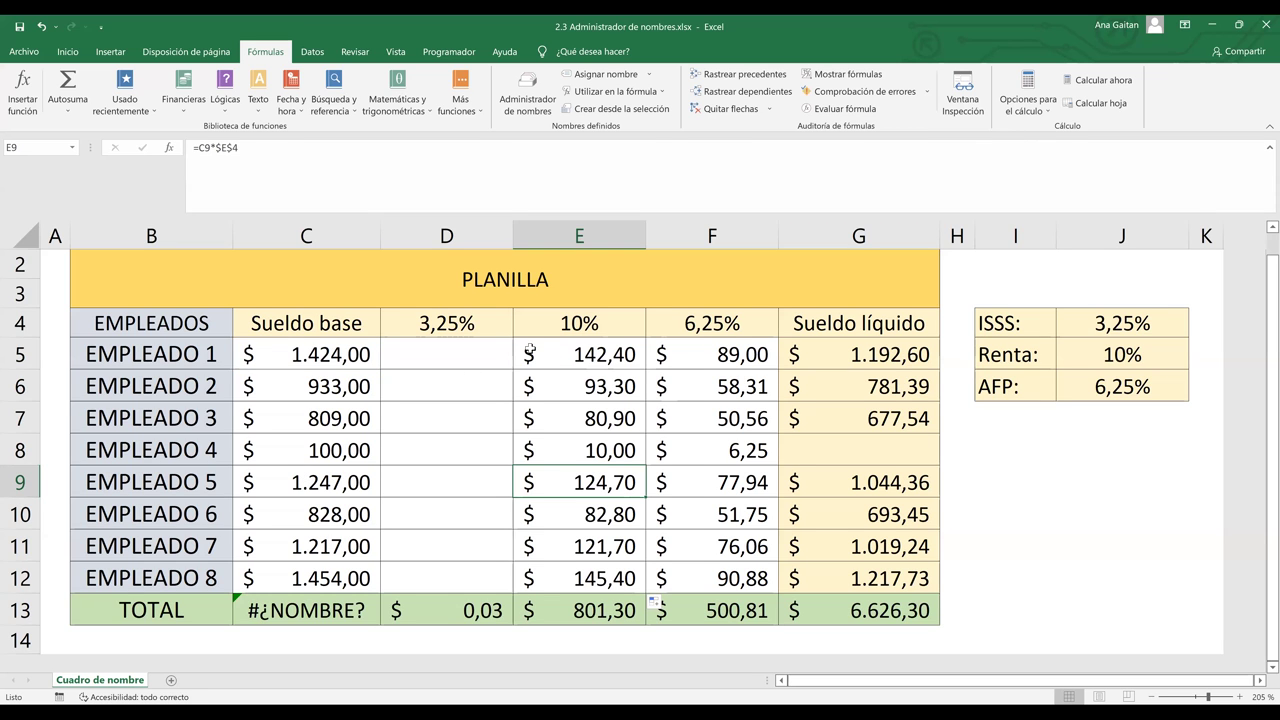
# Replace the absolute reference in E5's formula with the name Renta, making it =C5*Renta, and fill it down to E12
pyautogui.doubleClick(620, 353)
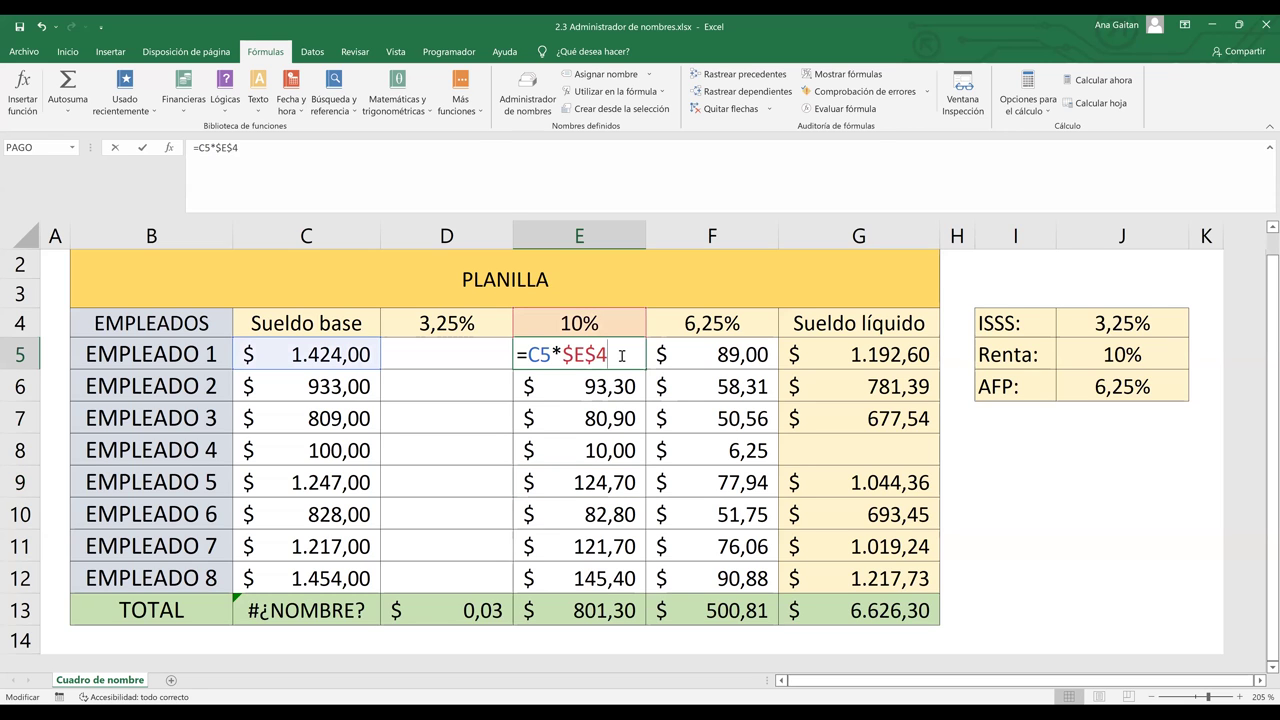
pyautogui.press('BackSpace')
pyautogui.press('BackSpace')
pyautogui.press('BackSpace')
pyautogui.press('BackSpace')
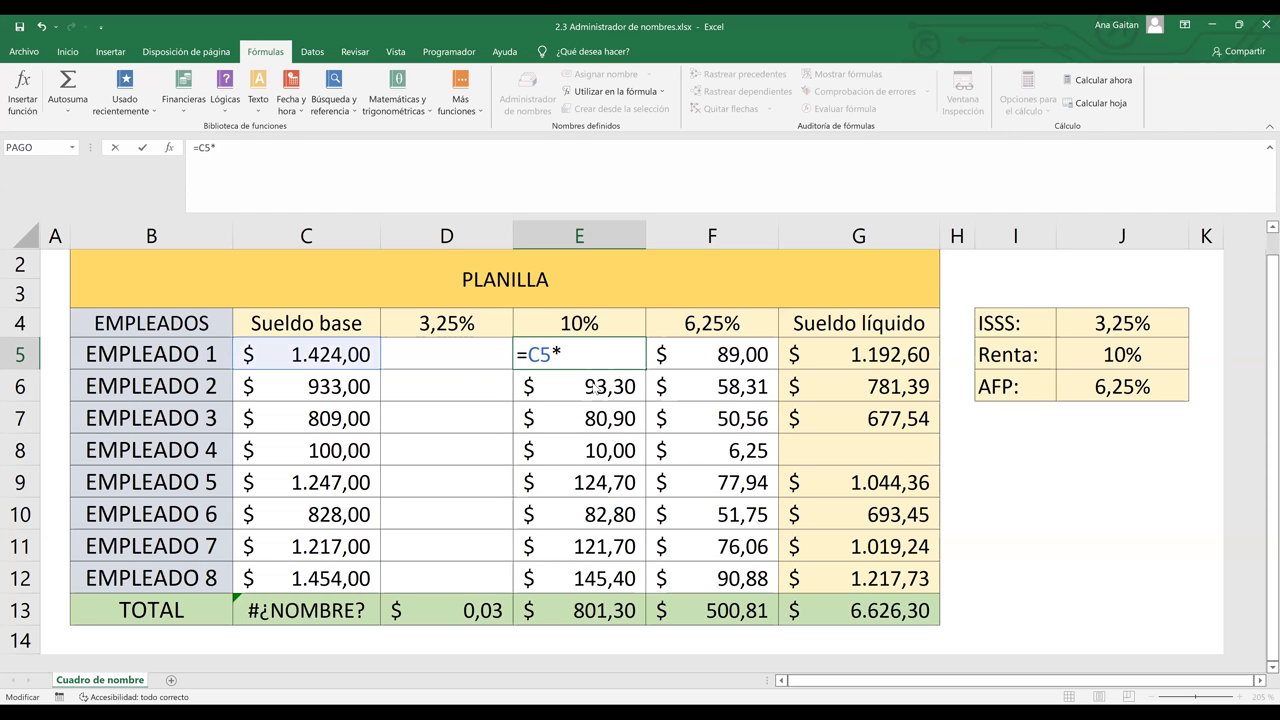
pyautogui.write('rent')
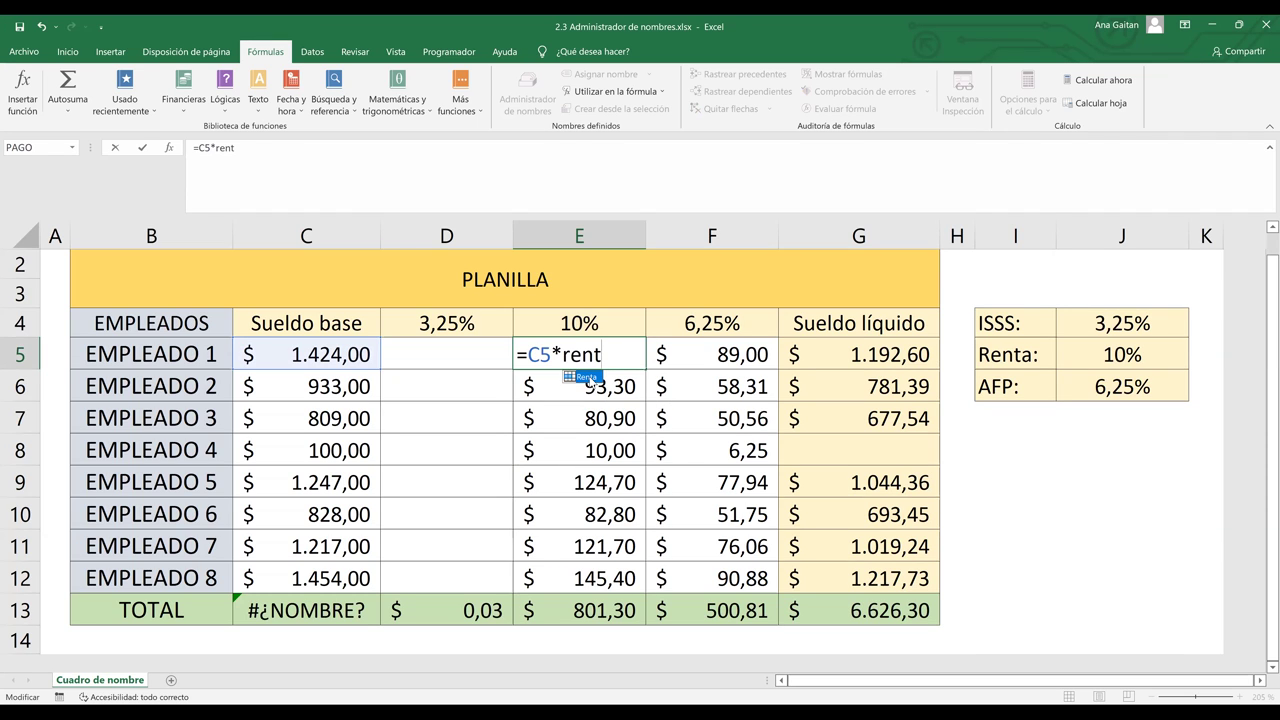
pyautogui.doubleClick(589, 377)
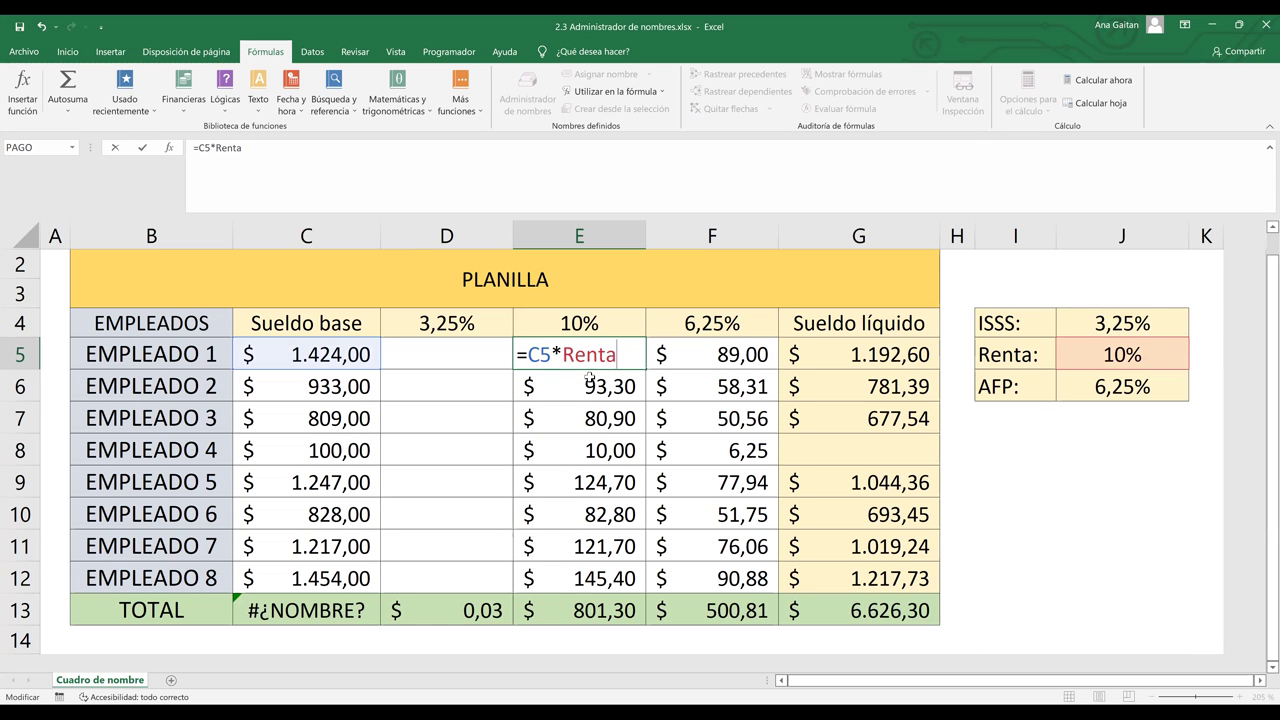
pyautogui.hotkey('ctrl', 'Return')
pyautogui.moveTo(646, 370); pyautogui.dragTo(628, 578)
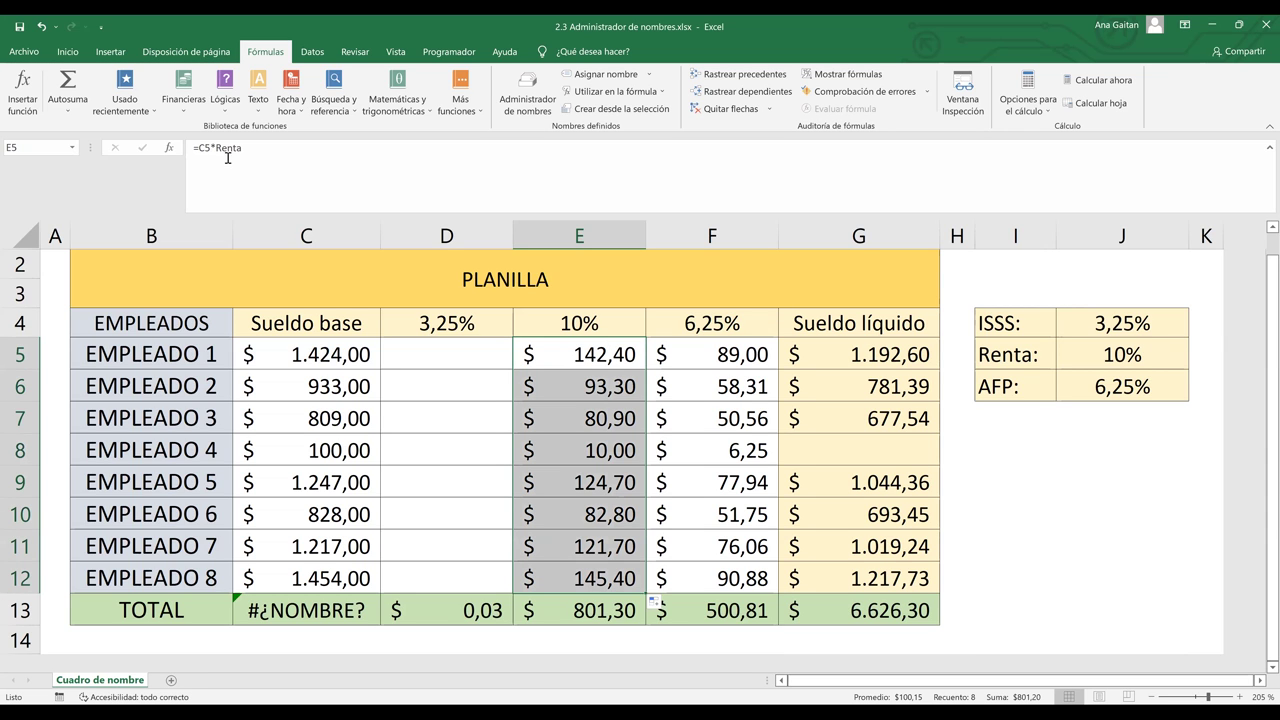
pyautogui.press('Down')
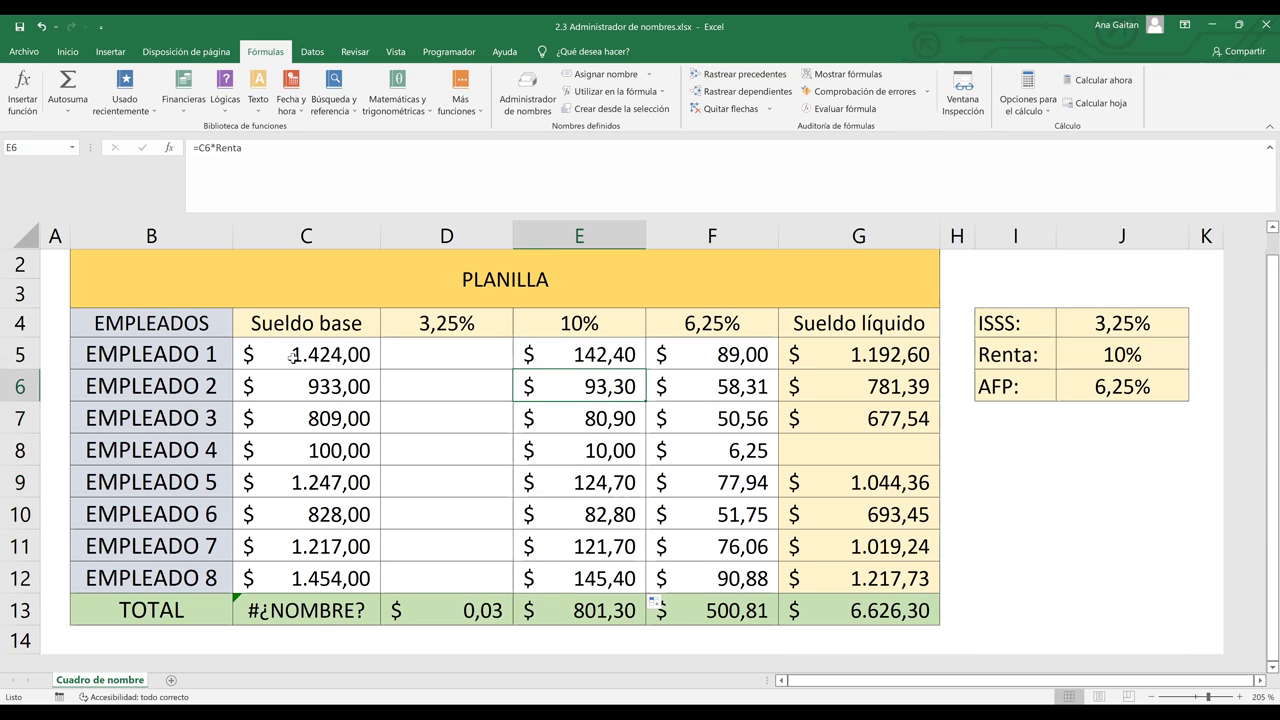
pyautogui.click(430, 325)
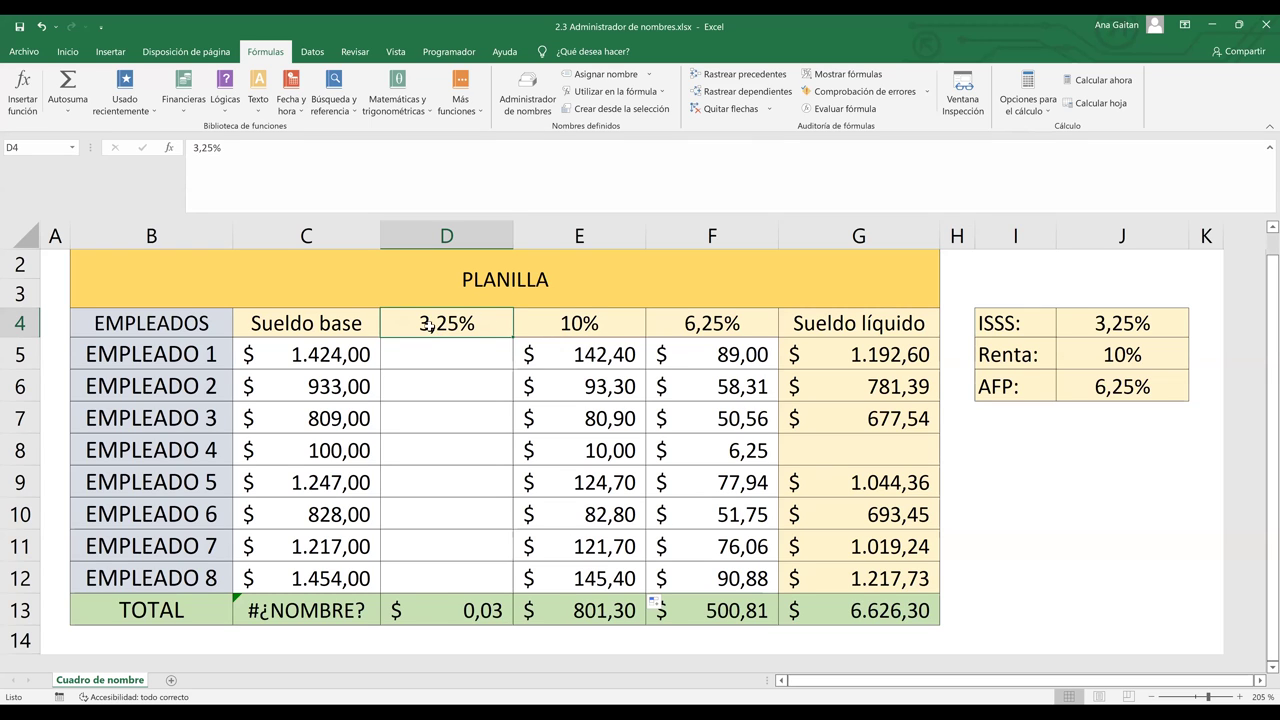
pyautogui.click(308, 330)
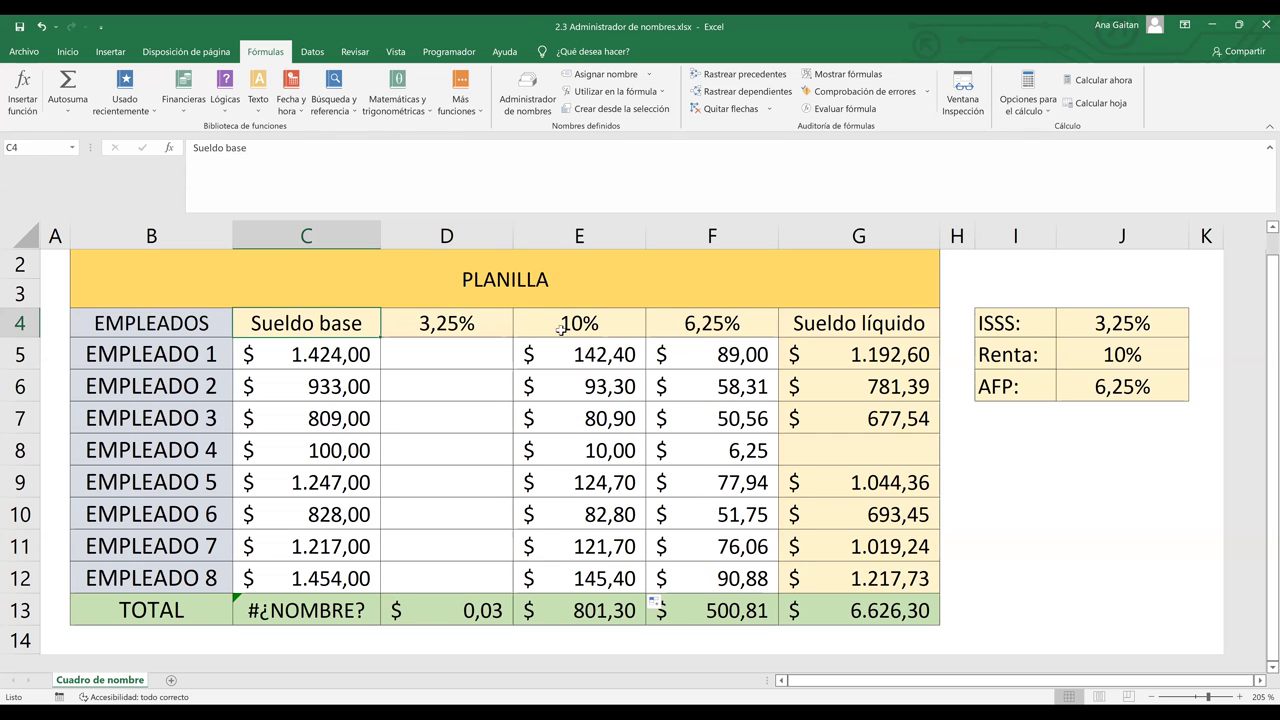
pyautogui.click(490, 283)
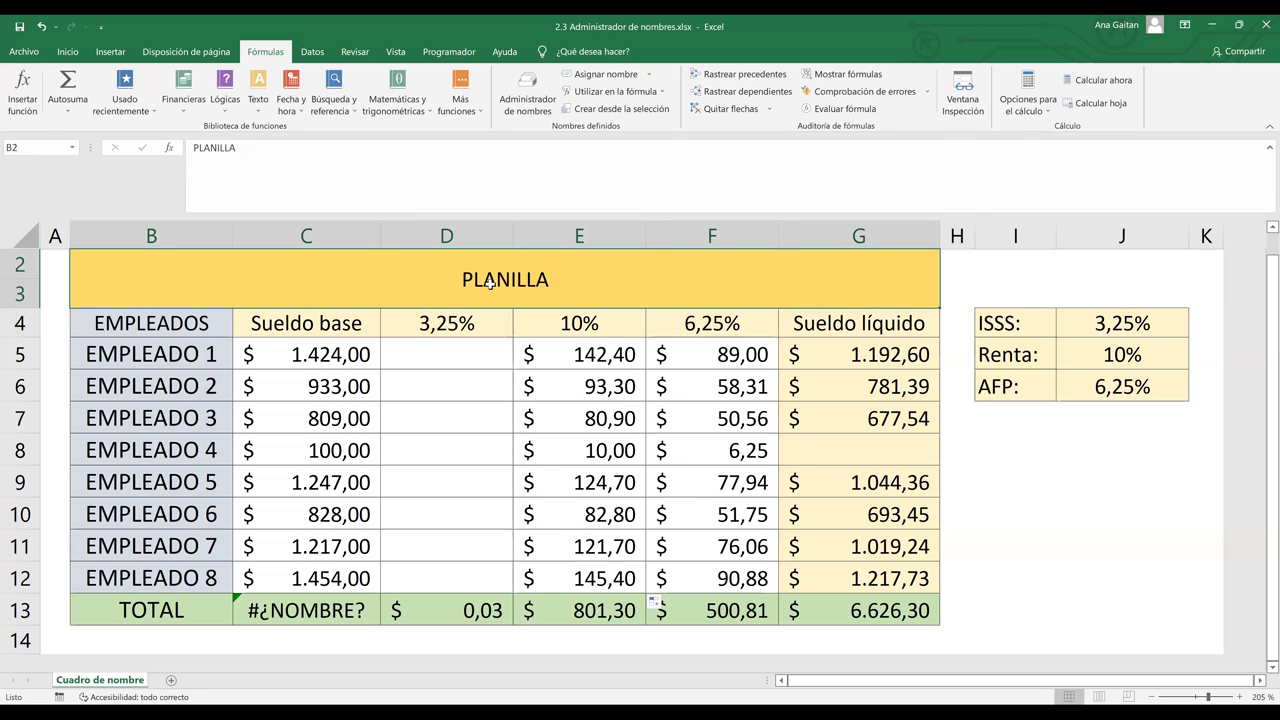
pyautogui.click(447, 359)
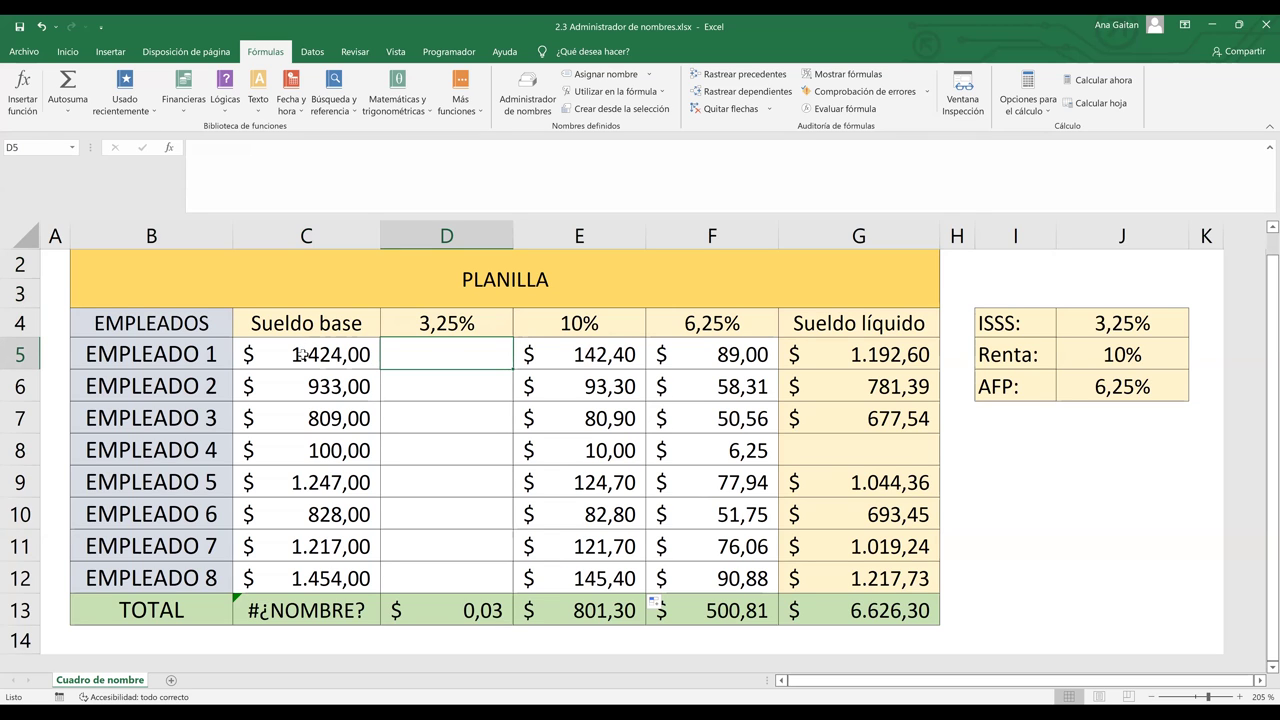
# Define the name isss for cell D4, with the workbook (Libro) as its scope
pyautogui.click(443, 323)
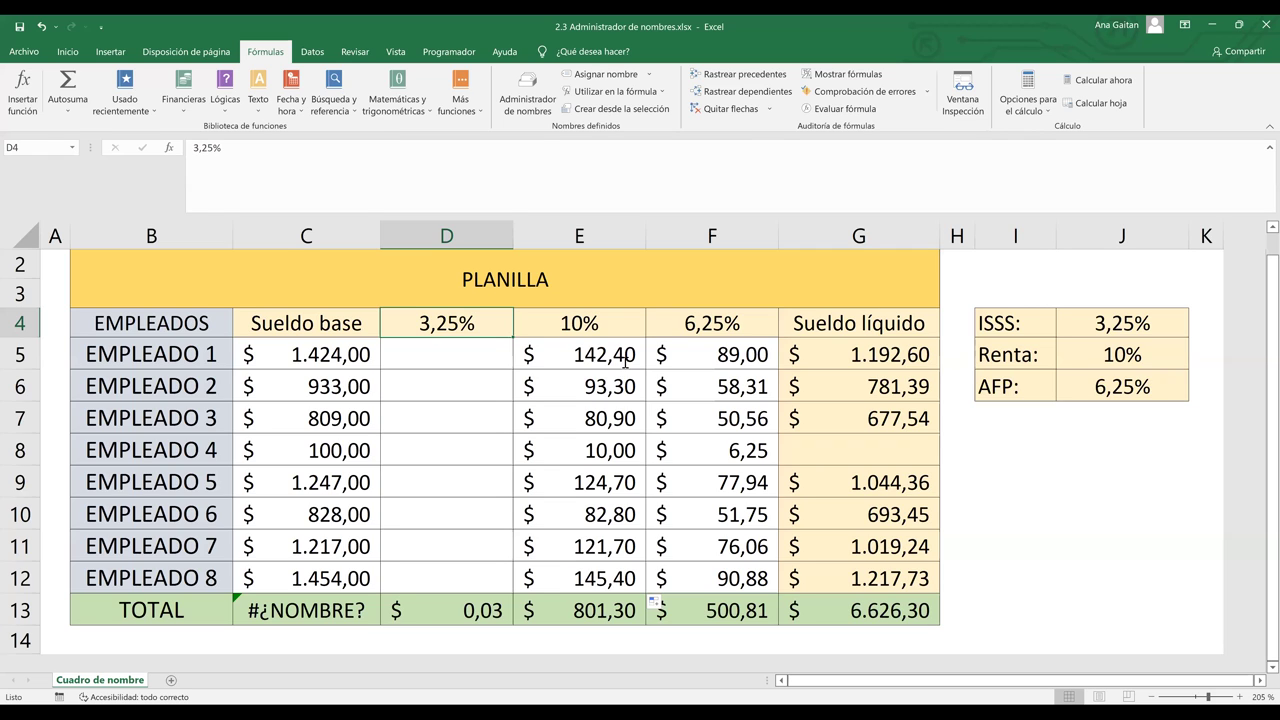
pyautogui.hotkey('alt', 'm')
pyautogui.press('m')
pyautogui.press('d')
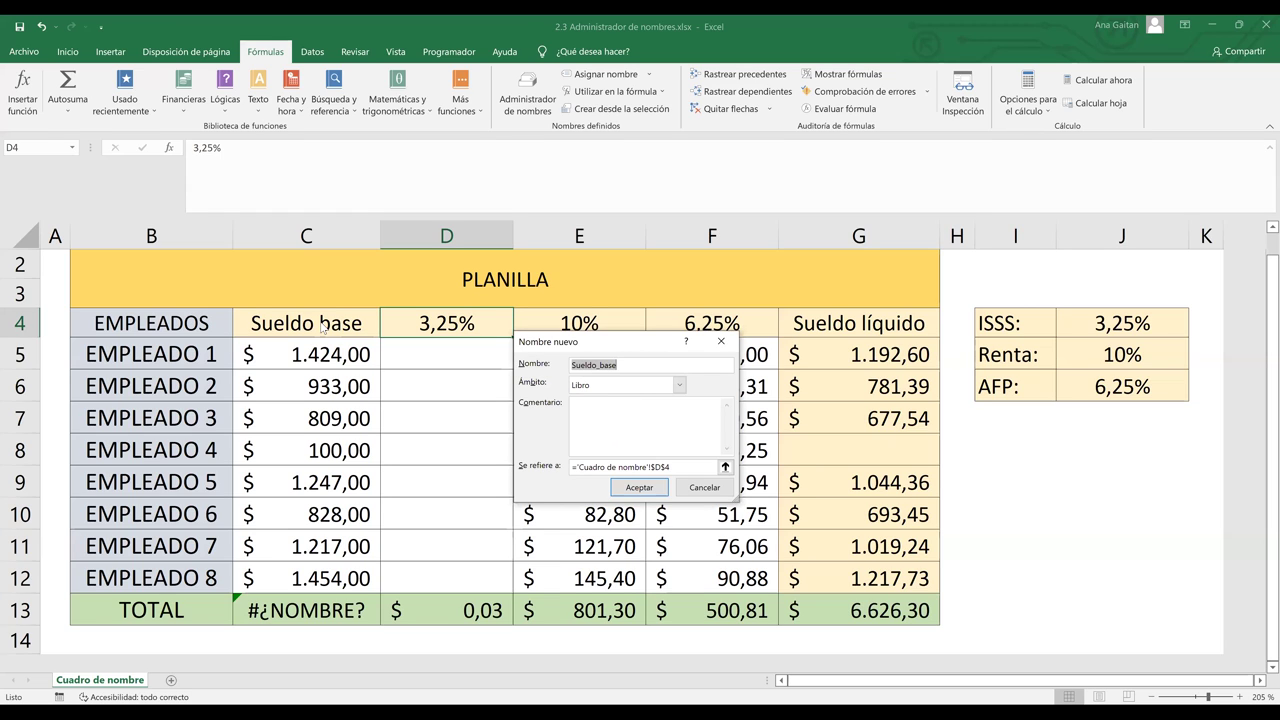
pyautogui.press('BackSpace')
pyautogui.write('isss')
pyautogui.click(645, 488)
# Enter =C5*isss in D5, keeping the salary reference relative, and fill the formula down to D12
pyautogui.click(424, 354)
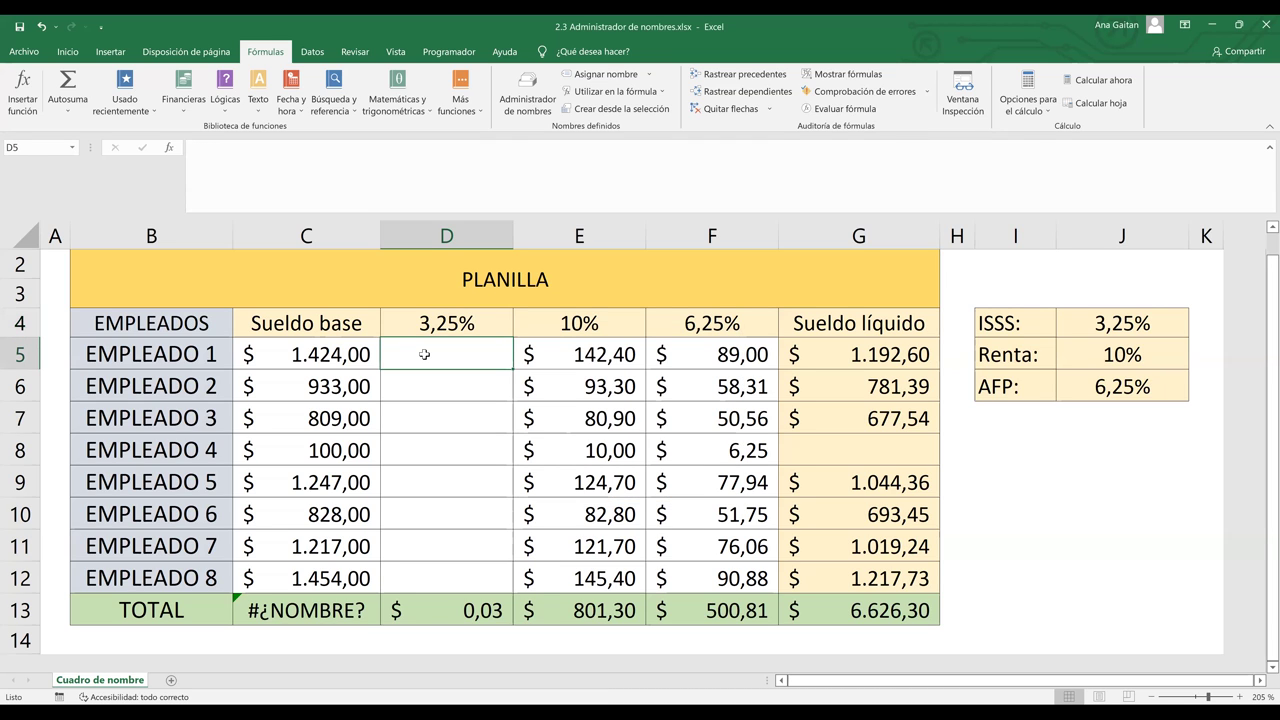
pyautogui.write('=')
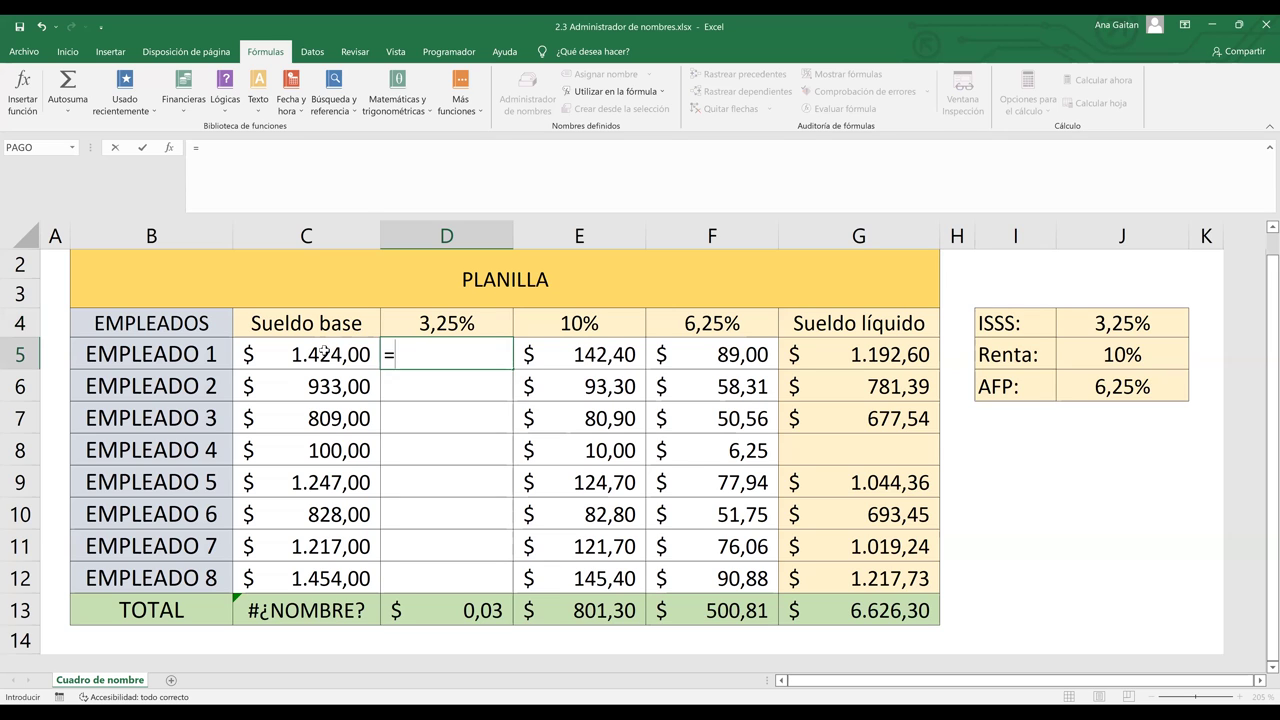
pyautogui.click(323, 351)
pyautogui.press('F4')
pyautogui.press('F4')
pyautogui.press('F4')
pyautogui.press('F4')
pyautogui.write('*')
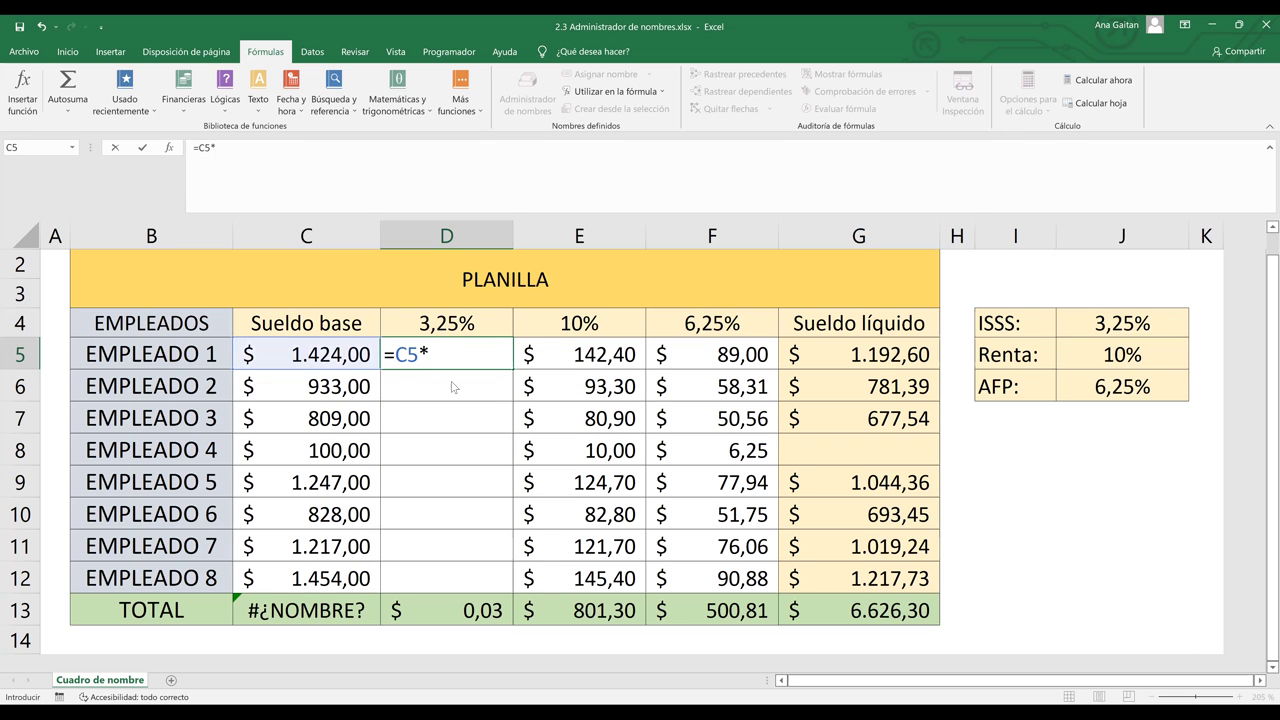
pyautogui.write('iss')
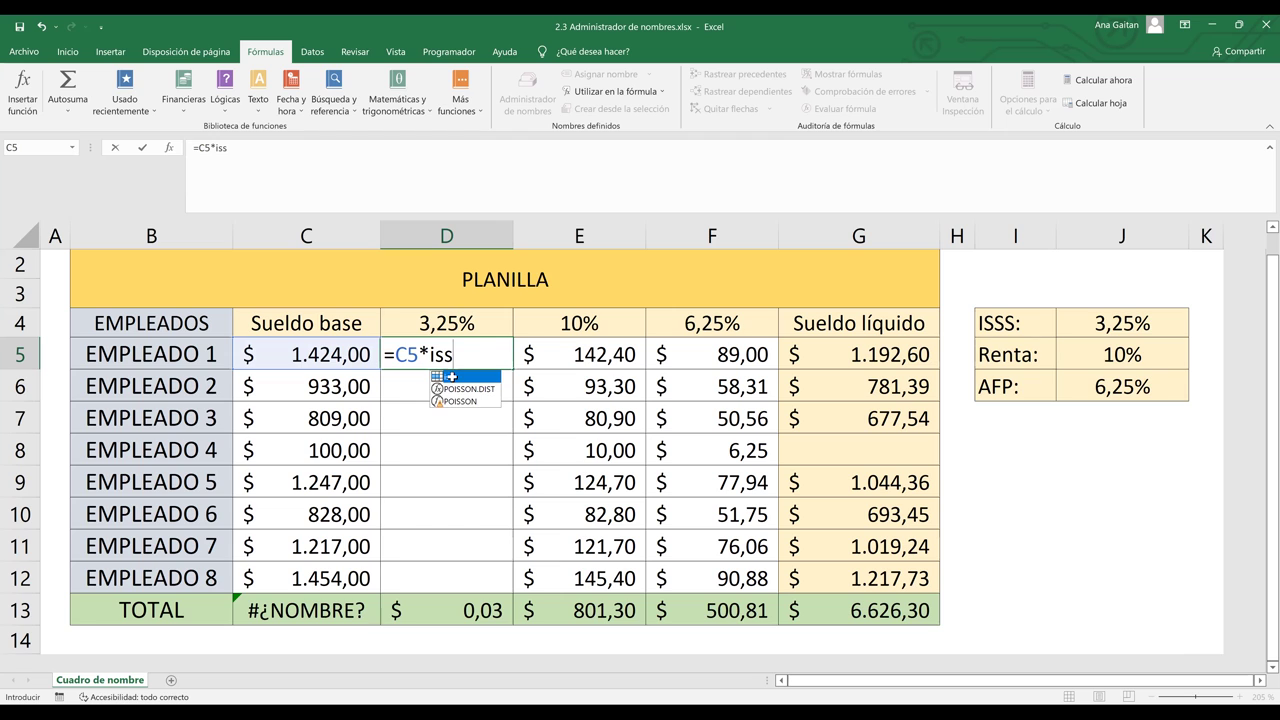
pyautogui.doubleClick(451, 376)
pyautogui.press('Return')
pyautogui.click(505, 364)
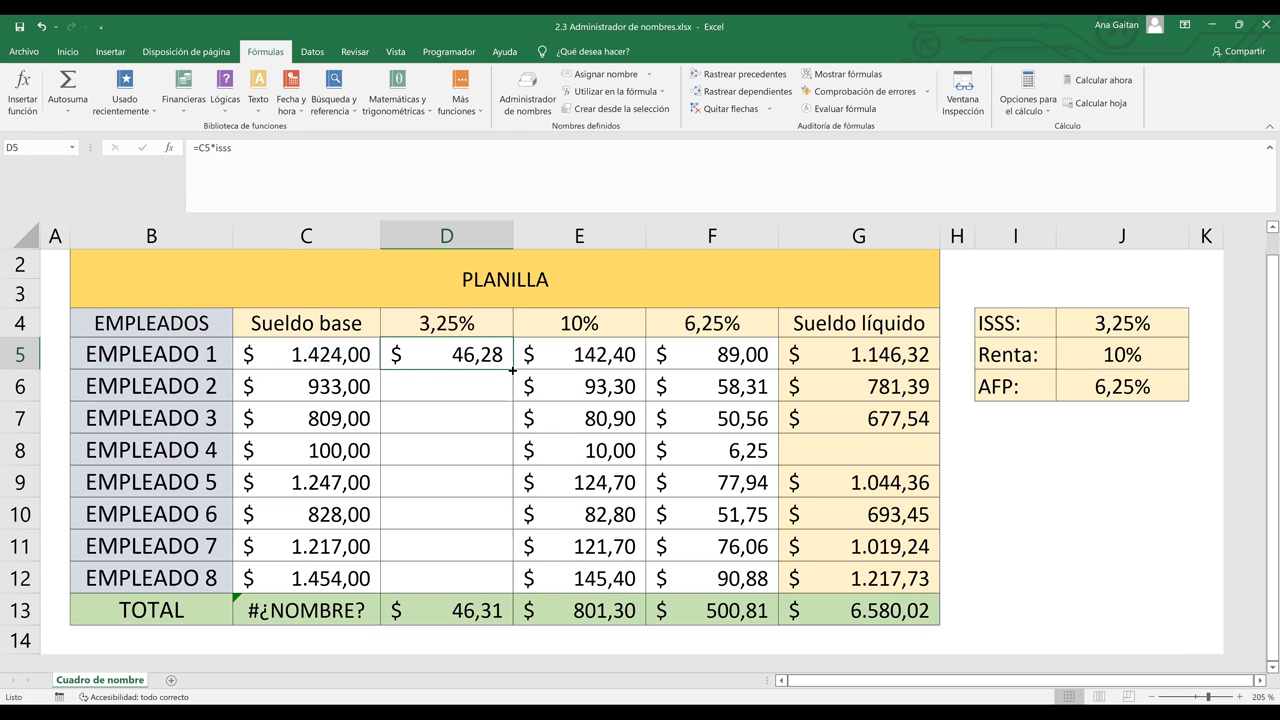
pyautogui.moveTo(513, 370); pyautogui.dragTo(498, 588)
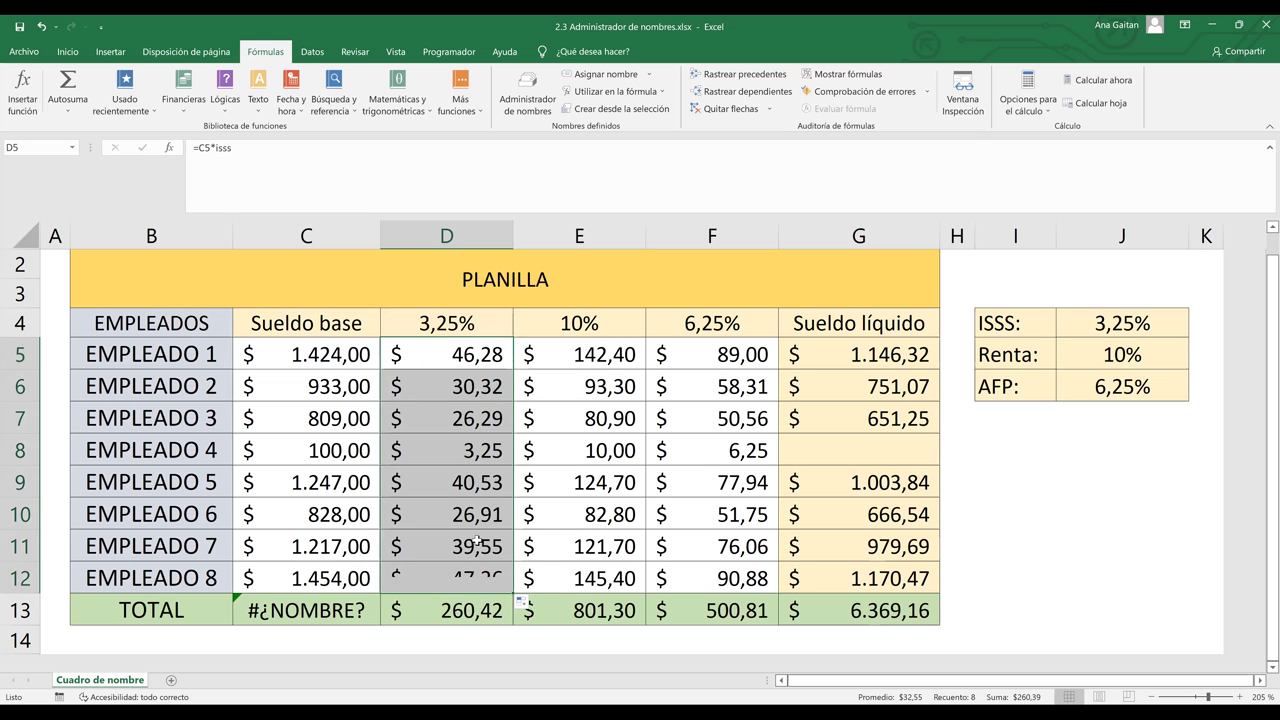
# Examine the named-range formulas in the deduction columns, checking D11, several cells between E5 and E10, and F10
pyautogui.click(477, 543)
pyautogui.doubleClick(477, 543)
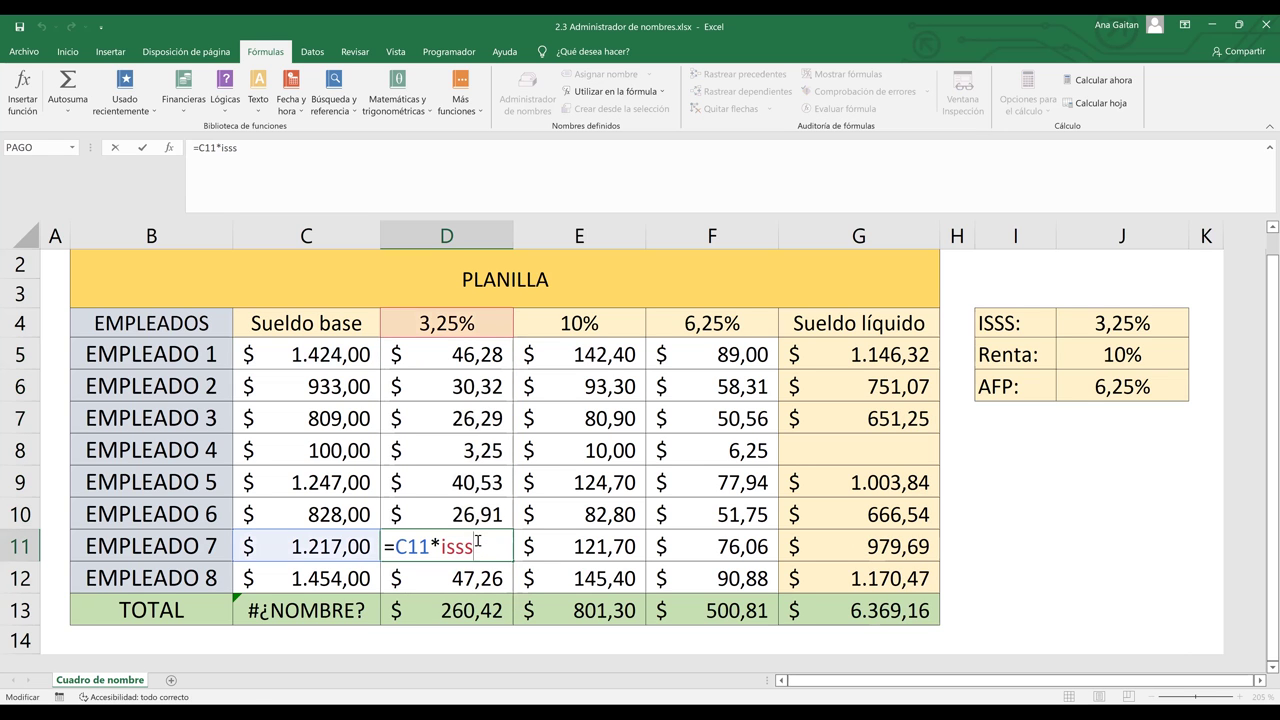
pyautogui.press('Return')
pyautogui.click(600, 503)
pyautogui.click(605, 477)
pyautogui.click(604, 447)
pyautogui.click(606, 415)
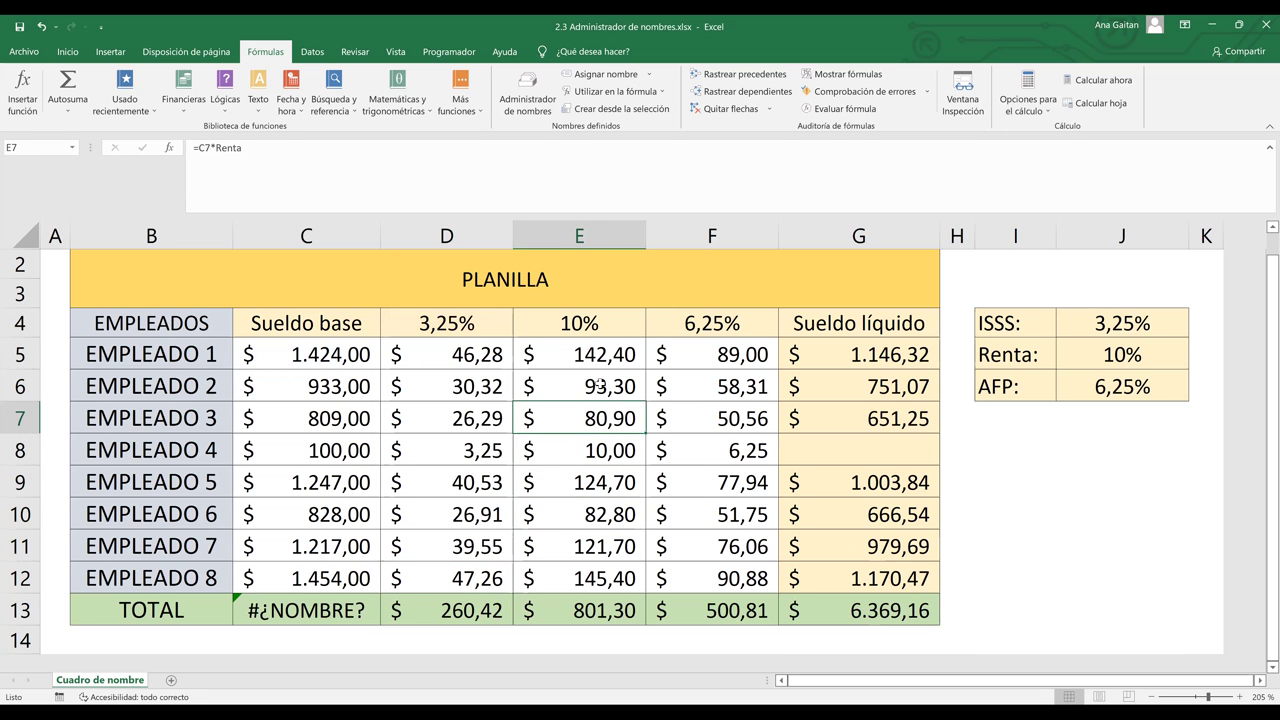
pyautogui.click(598, 385)
pyautogui.click(599, 355)
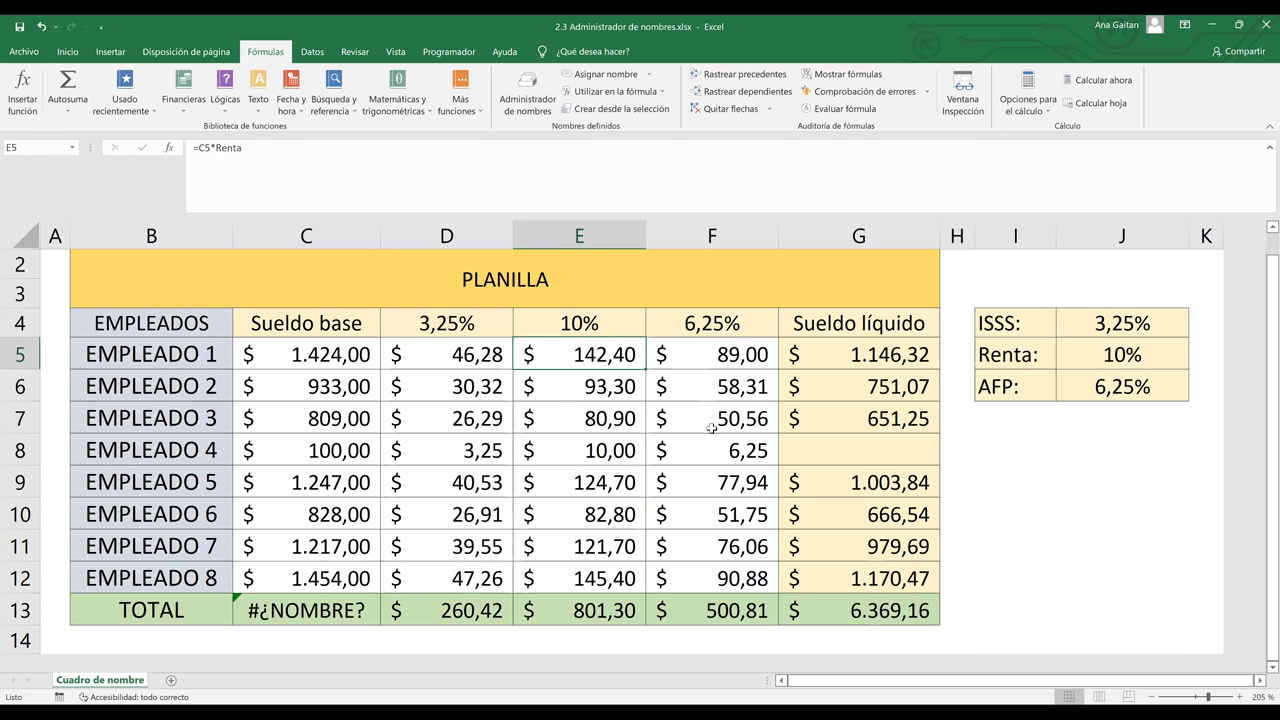
pyautogui.click(722, 508)
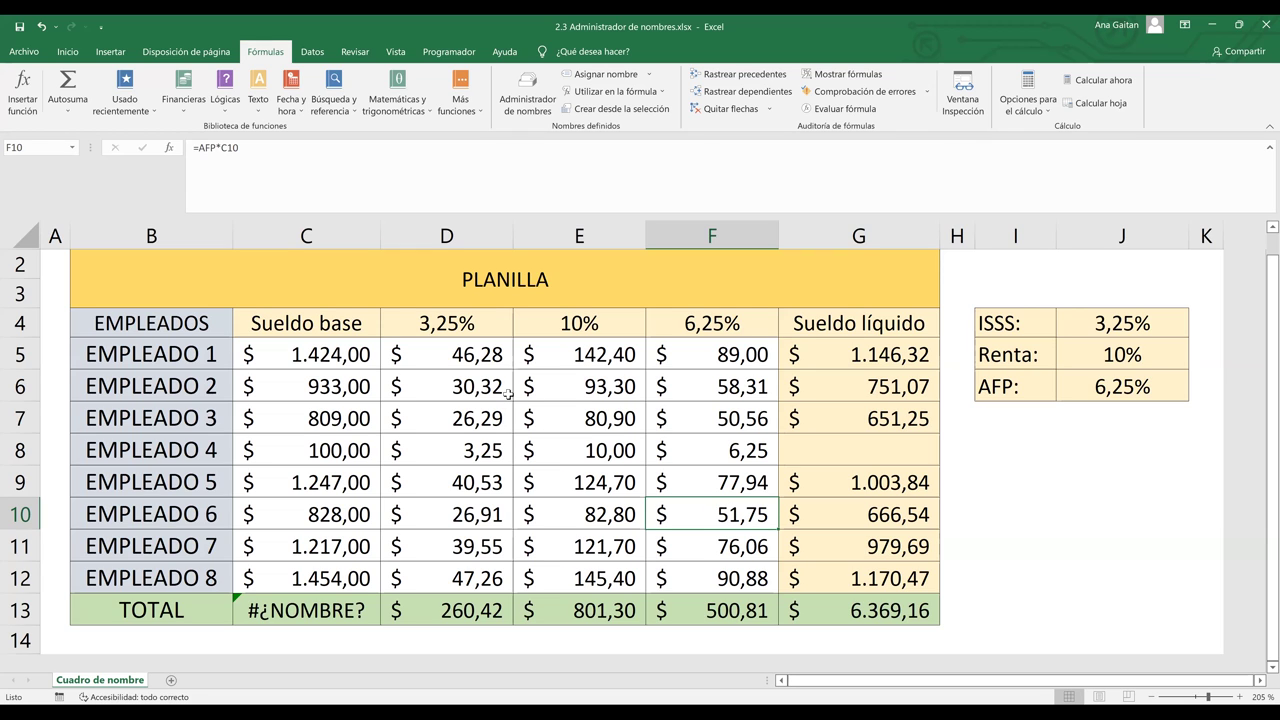
# Delete the names AFP, isss, Renta and Sueldo_líquido in the Name Manager and clear the deductions in D5:F12
pyautogui.click(520, 108)
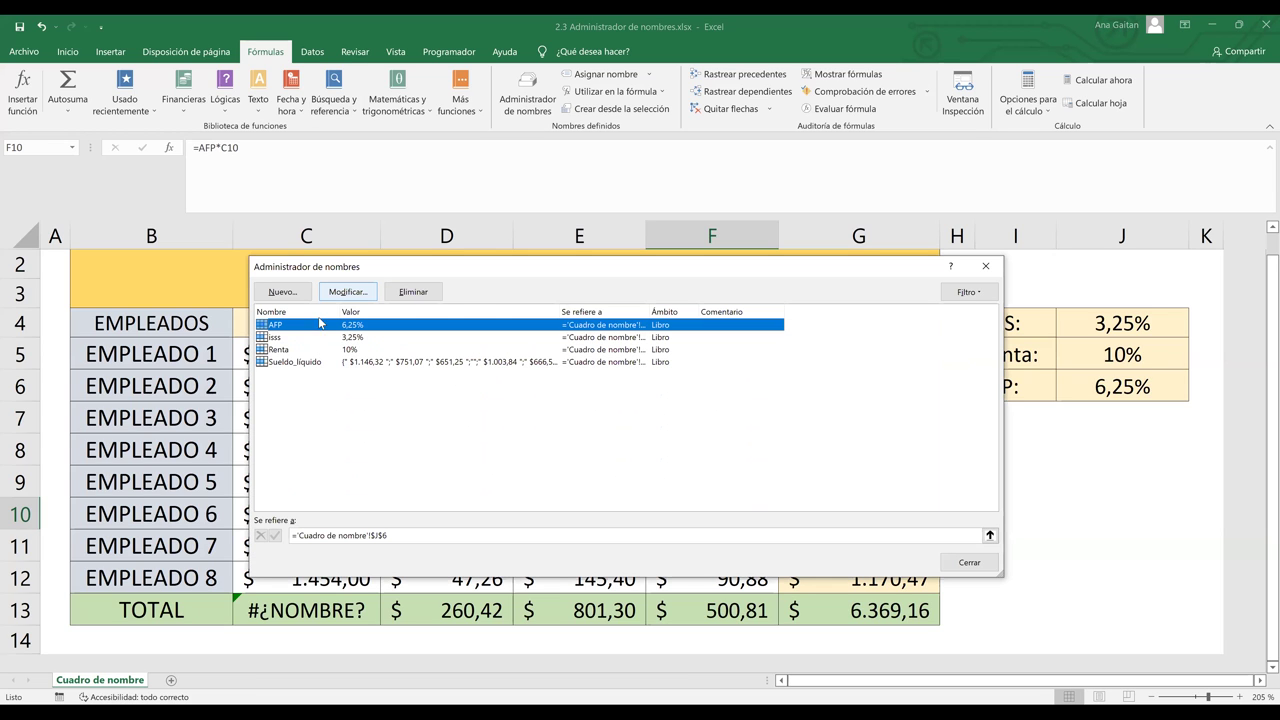
pyautogui.click(416, 292)
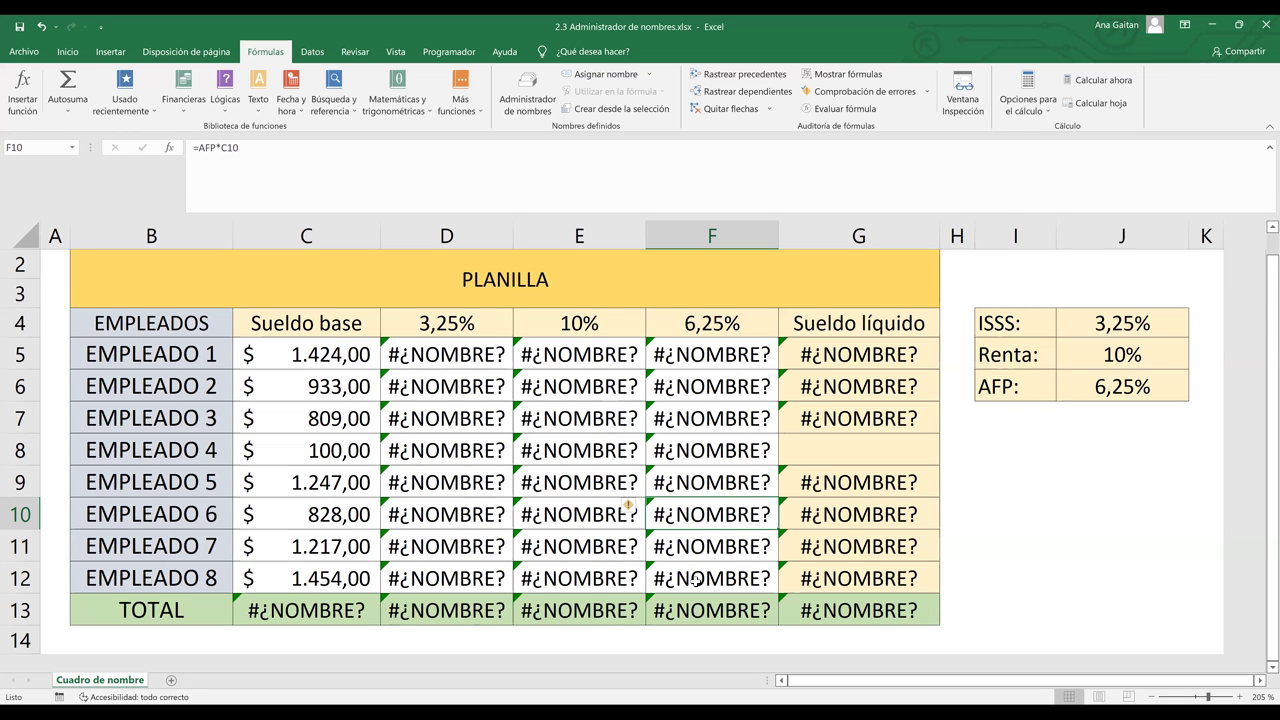
pyautogui.click(588, 512)
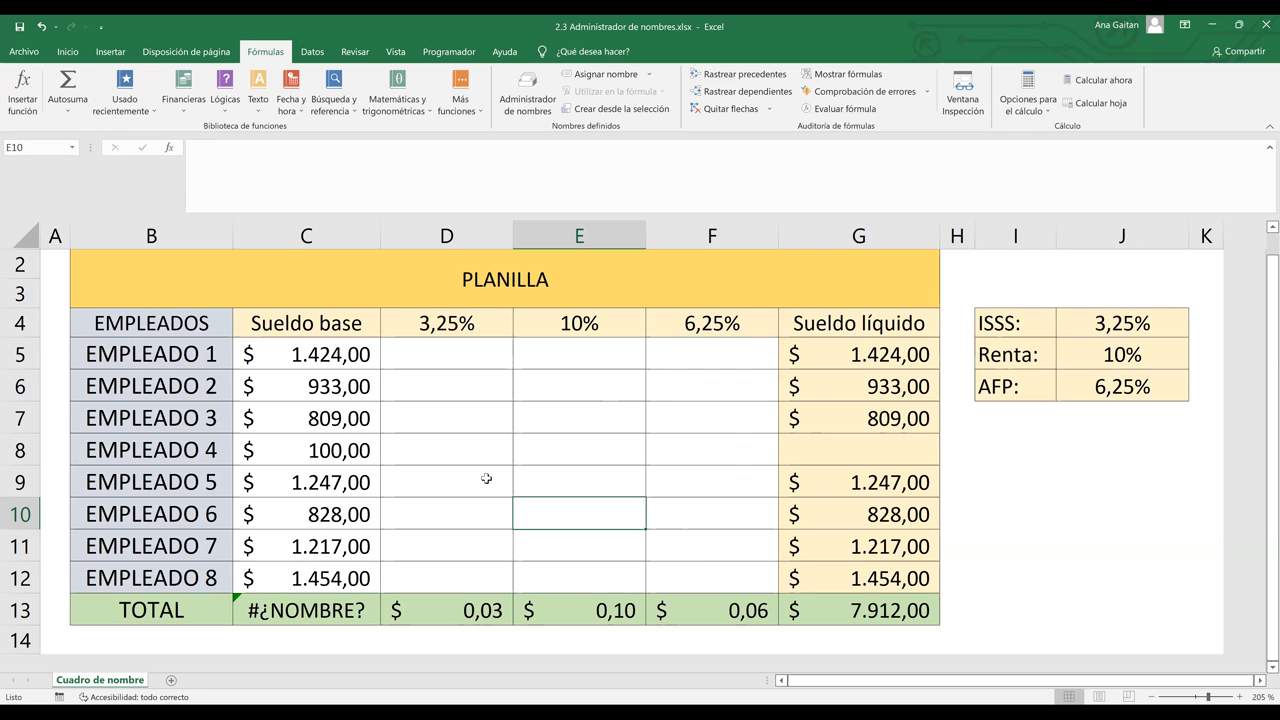
# Create names from the selection B4:G12 using only the top row (Fila superior), without the left column (Columna izquierda)
pyautogui.click(432, 458)
pyautogui.moveTo(185, 340); pyautogui.dragTo(766, 446)
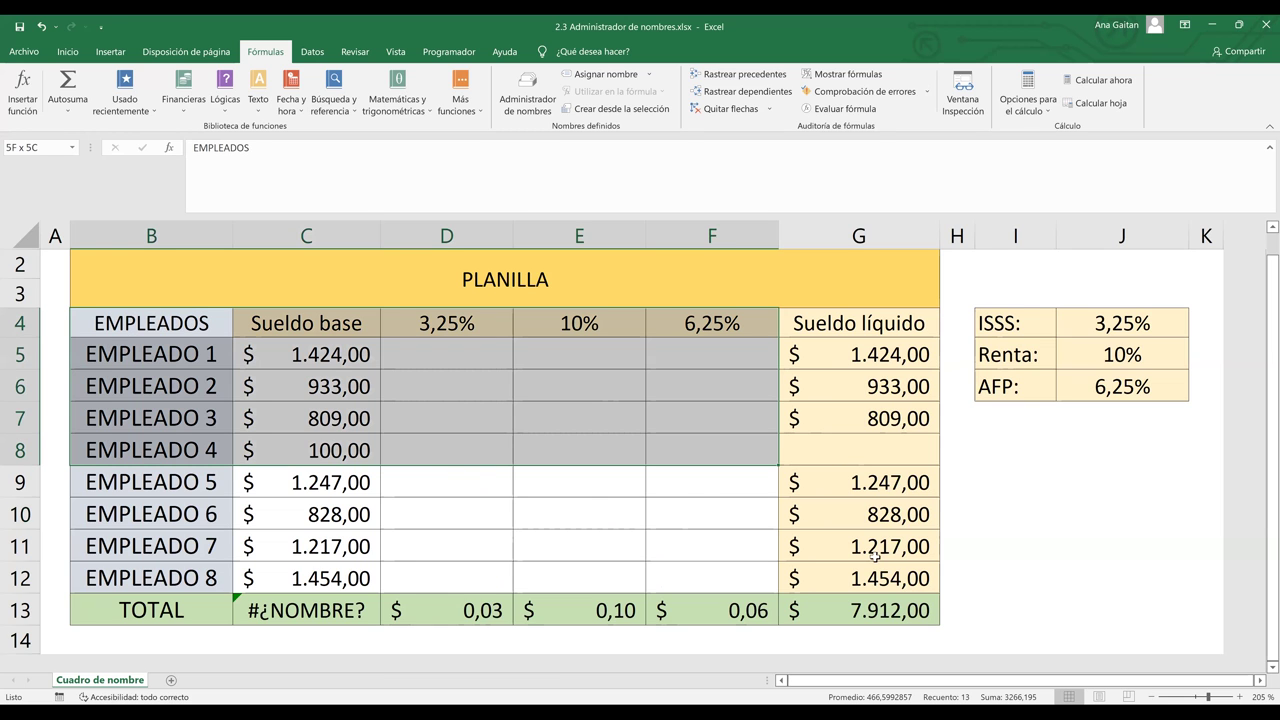
pyautogui.keyDown('shift'); pyautogui.click(875, 576); pyautogui.keyUp('shift')
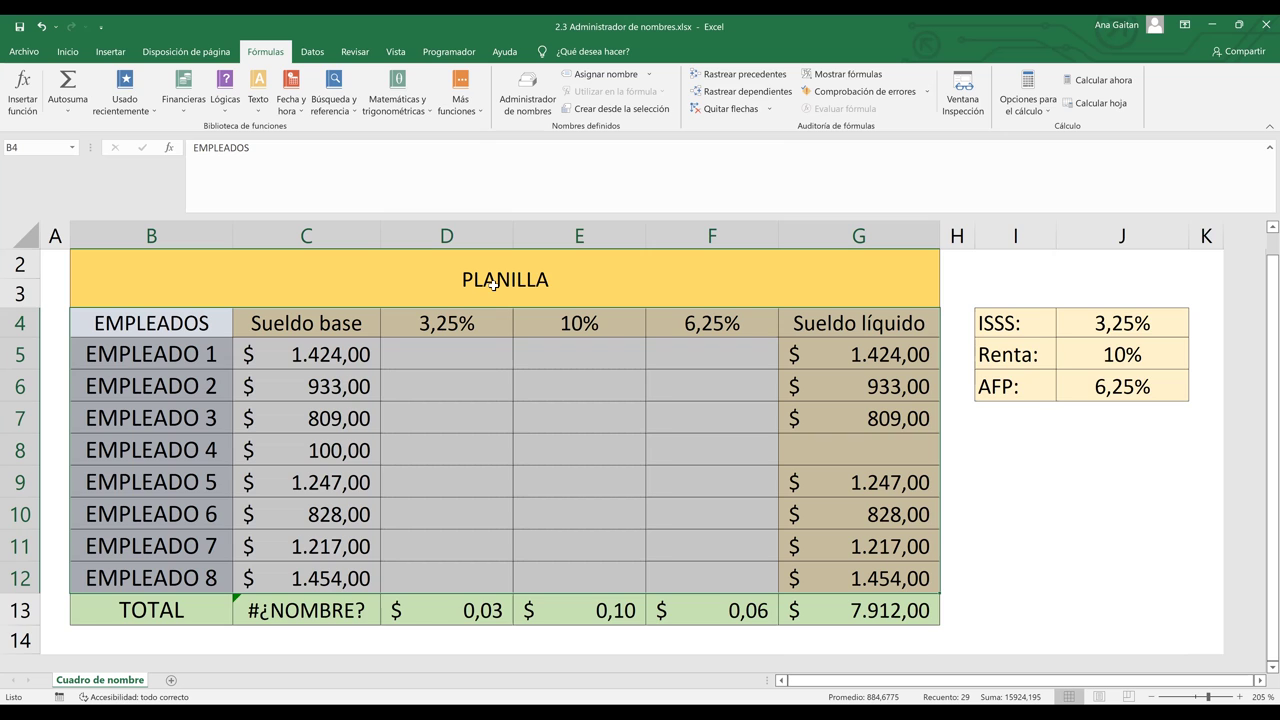
pyautogui.click(599, 117)
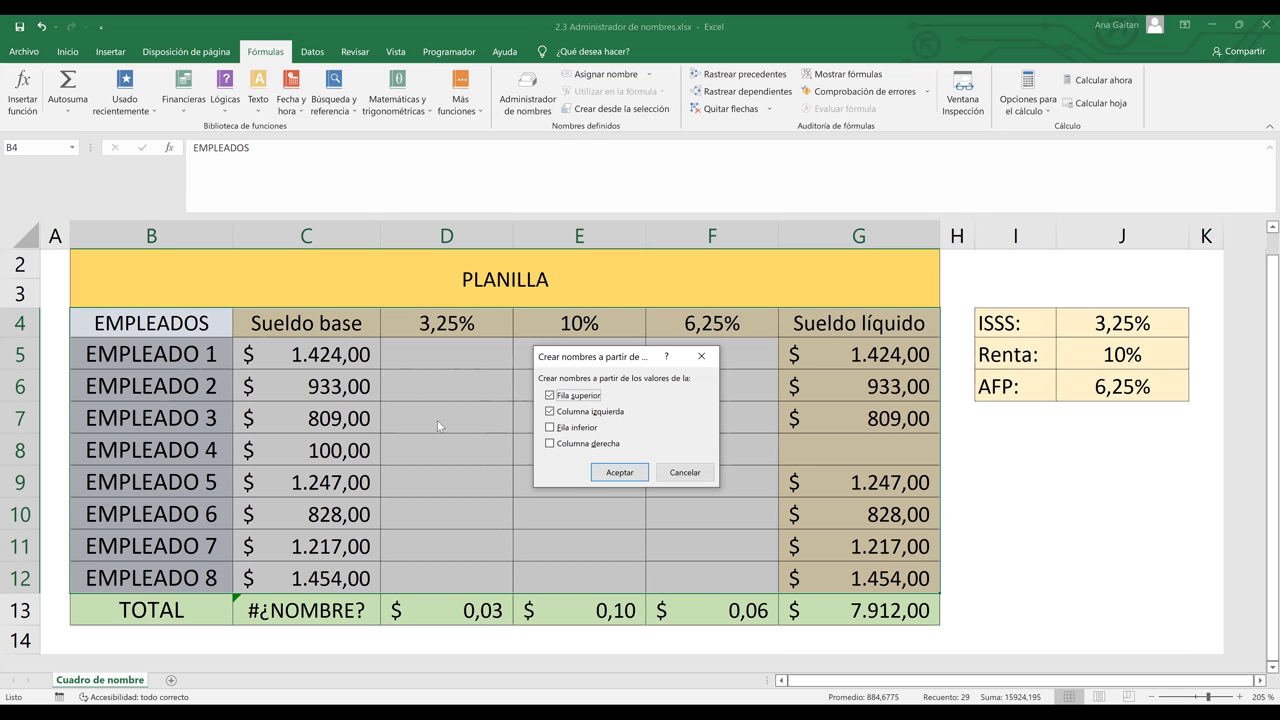
pyautogui.click(551, 414)
pyautogui.click(631, 472)
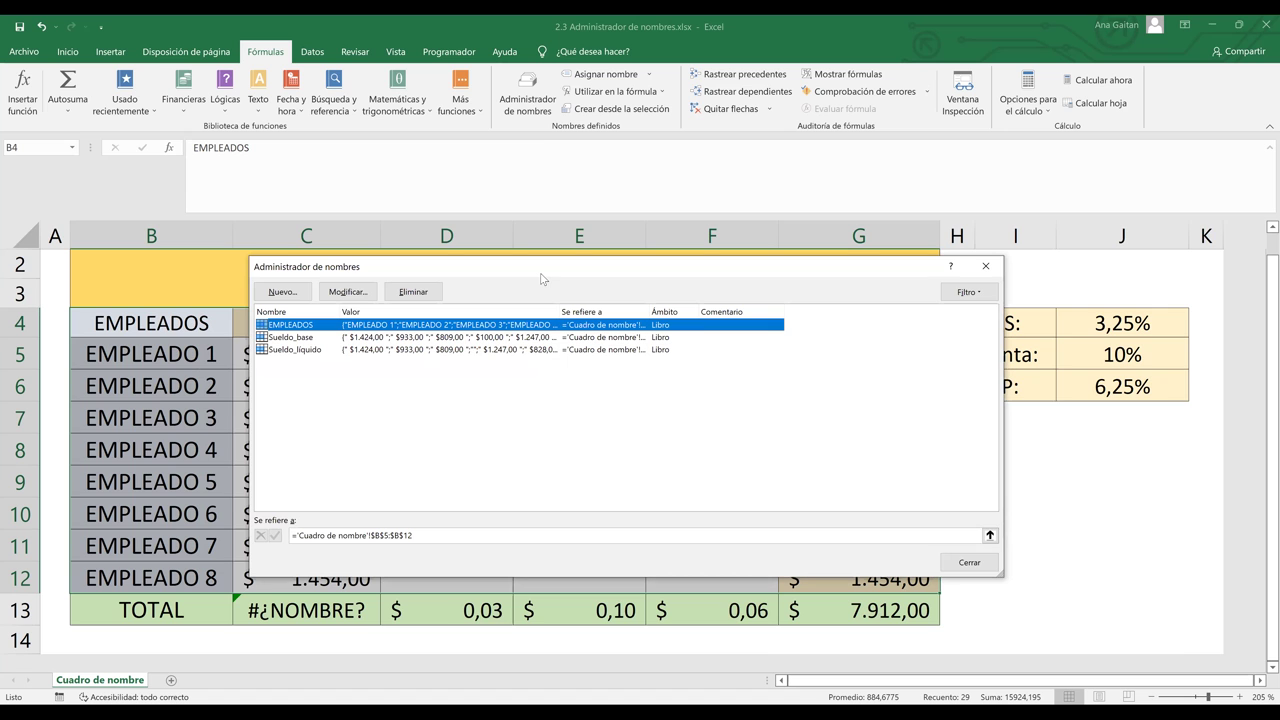
# Review the EMPLEADOS, Sueldo_base and Sueldo_líquido entries and their ranges in the Name Manager
pyautogui.moveTo(541, 278); pyautogui.dragTo(591, 449)
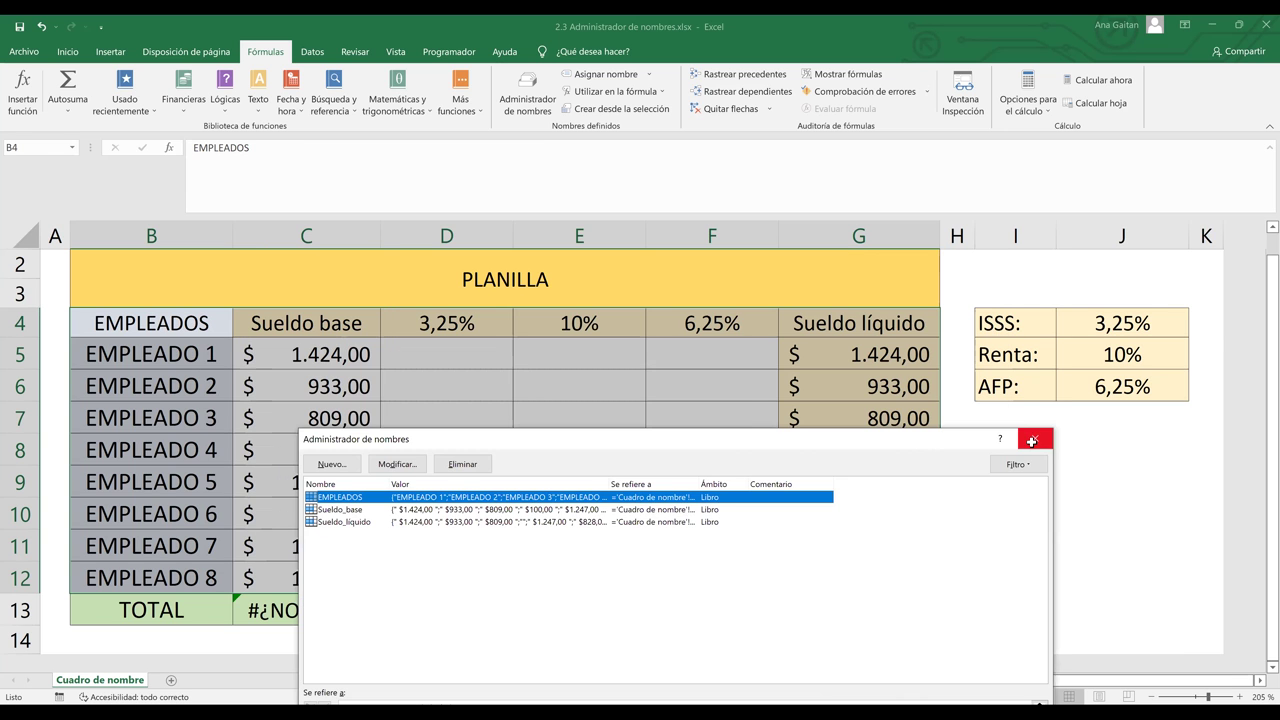
pyautogui.press('Escape')
pyautogui.click(750, 412)
pyautogui.click(538, 110)
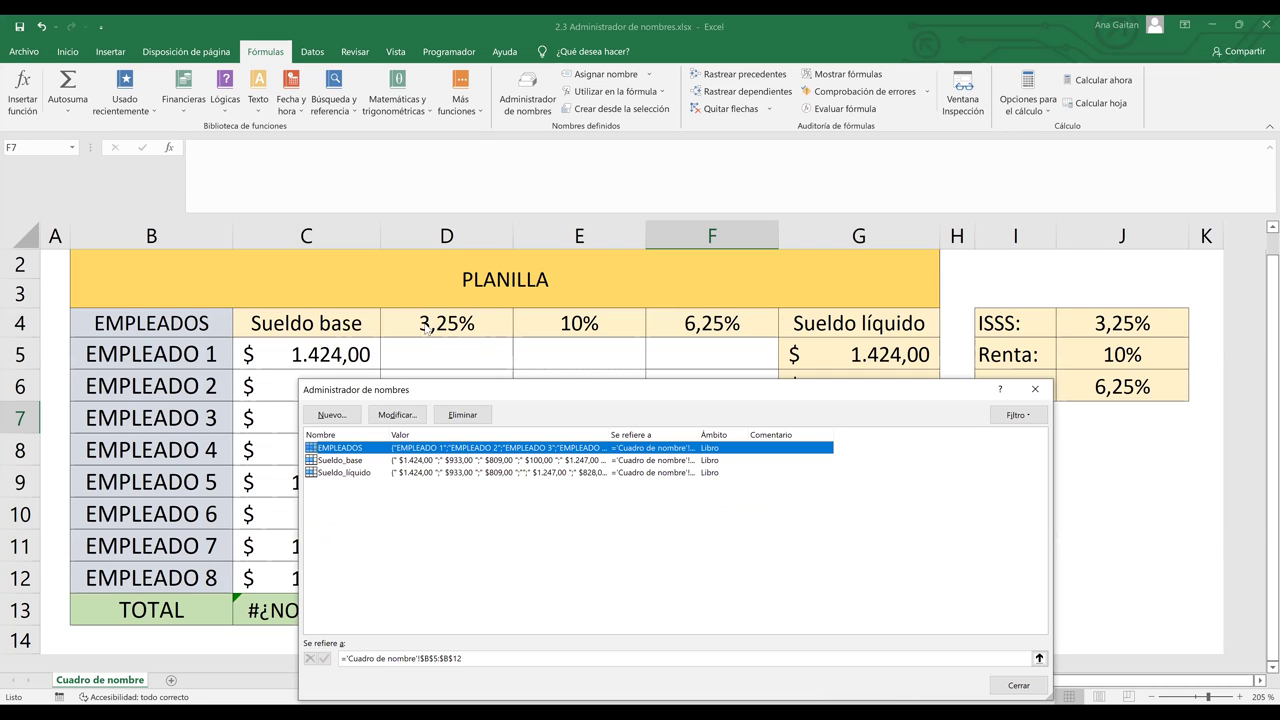
pyautogui.press('Down')
pyautogui.press('Down')
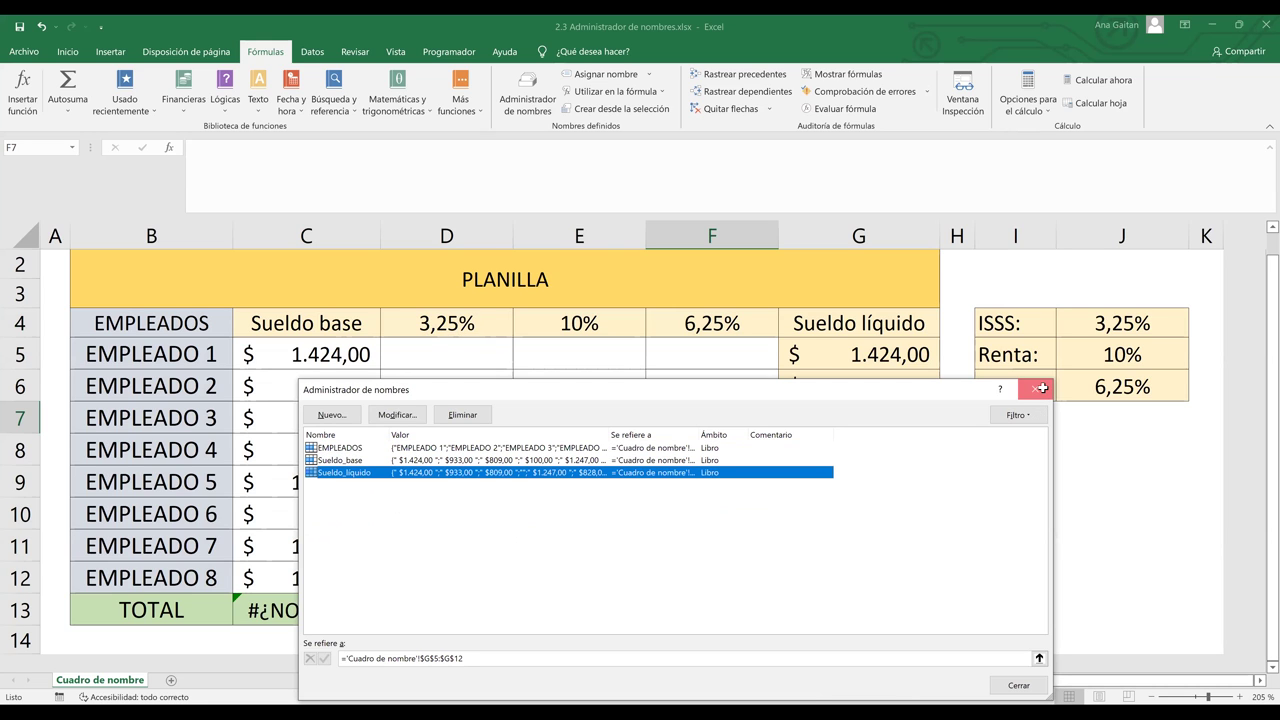
pyautogui.press('Escape')
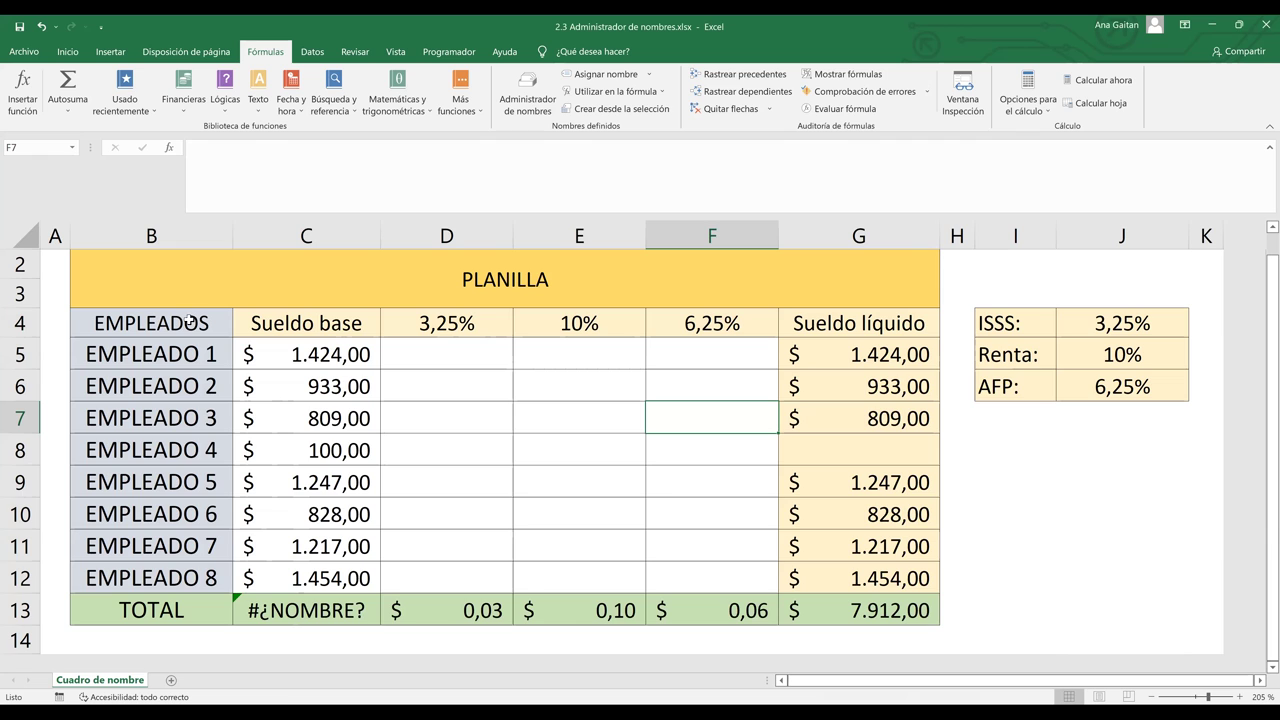
# Create names from the selection B5:G12 using the employee labels in the left column (Columna izquierda)
pyautogui.moveTo(770, 548); pyautogui.dragTo(654, 446)
pyautogui.moveTo(867, 618); pyautogui.dragTo(866, 590)
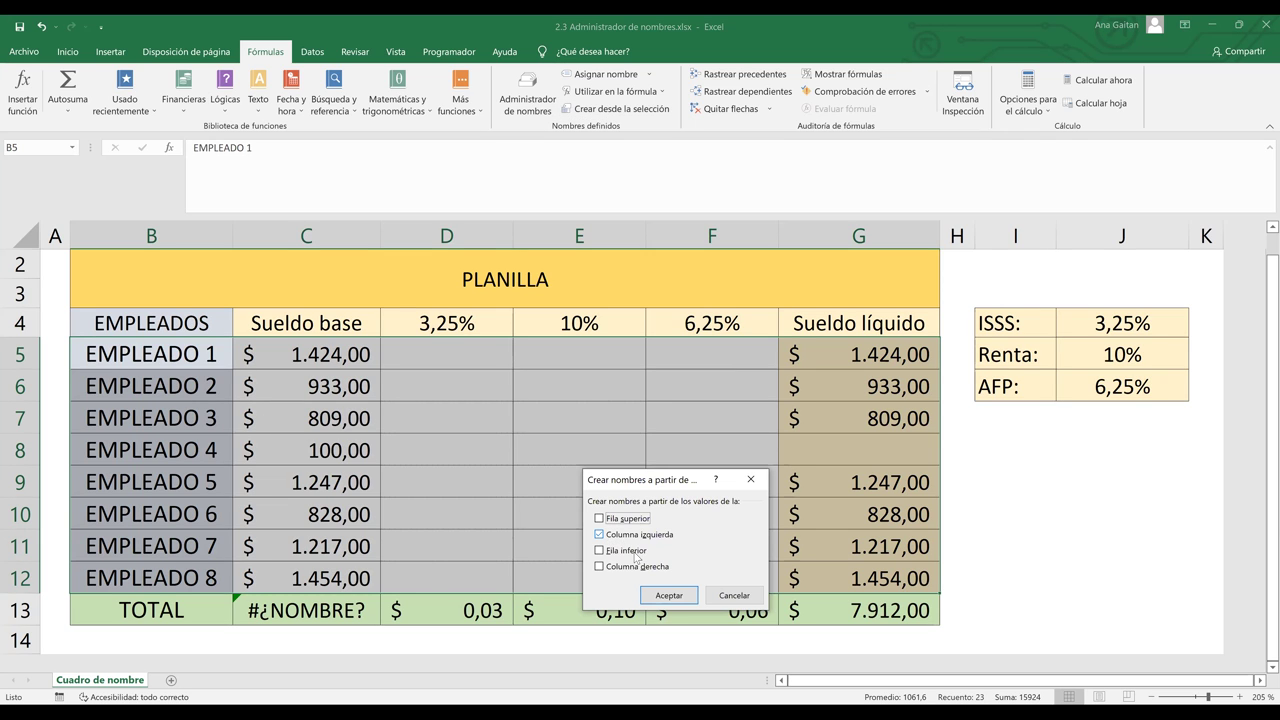
pyautogui.click(669, 596)
pyautogui.moveTo(312, 380); pyautogui.dragTo(762, 383)
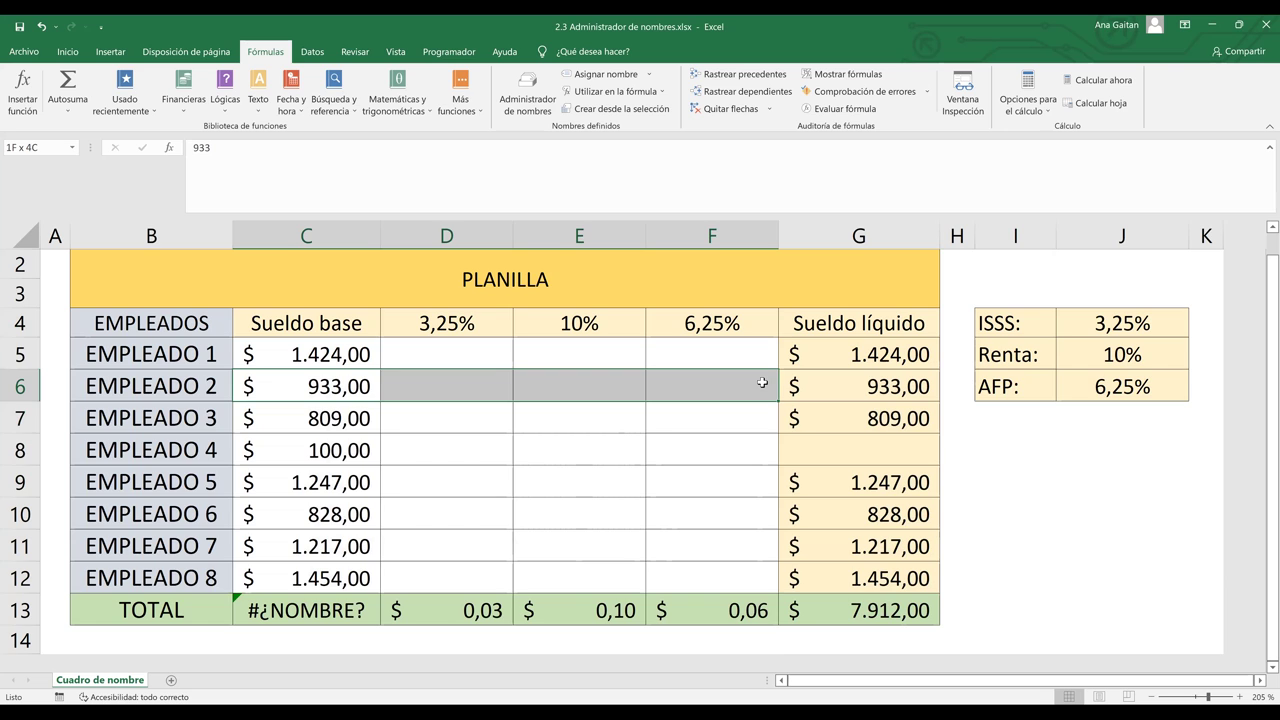
# Select the employee row ranges C6:G6 and C12:G12 and check which defined name is assigned to each
pyautogui.keyDown('ctrl'); pyautogui.click(878, 382); pyautogui.keyUp('ctrl')
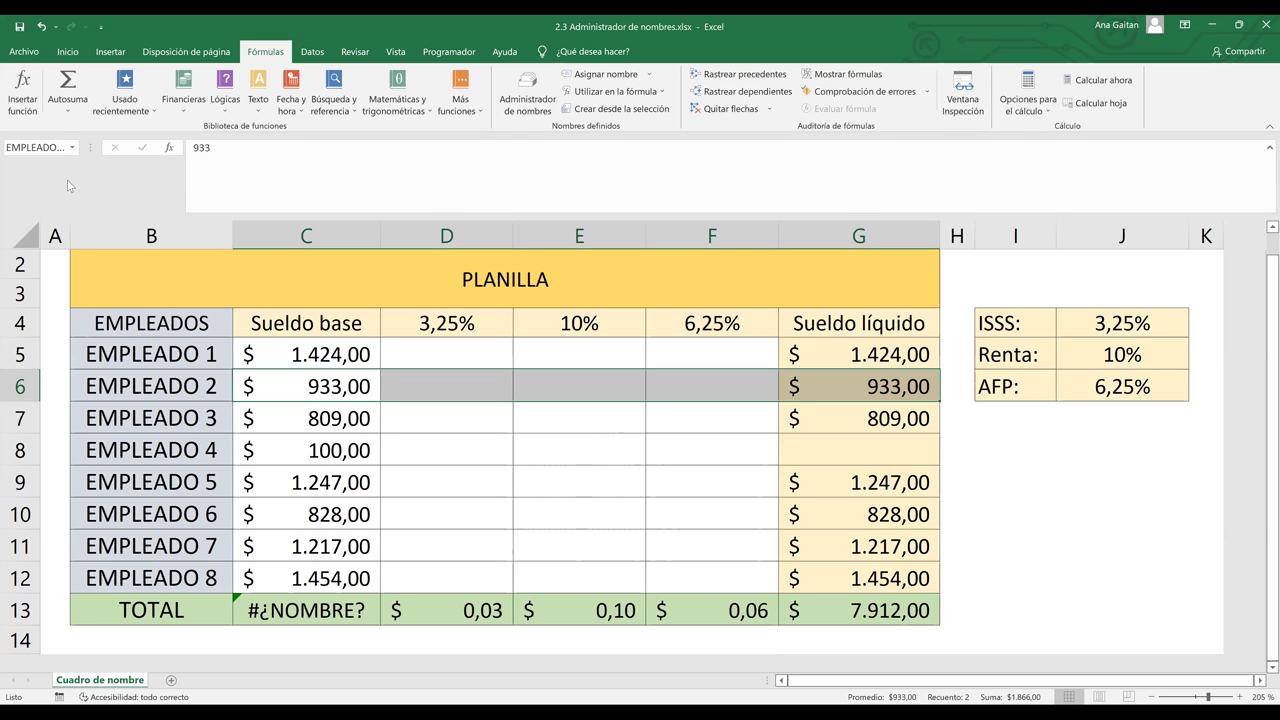
pyautogui.click(72, 147)
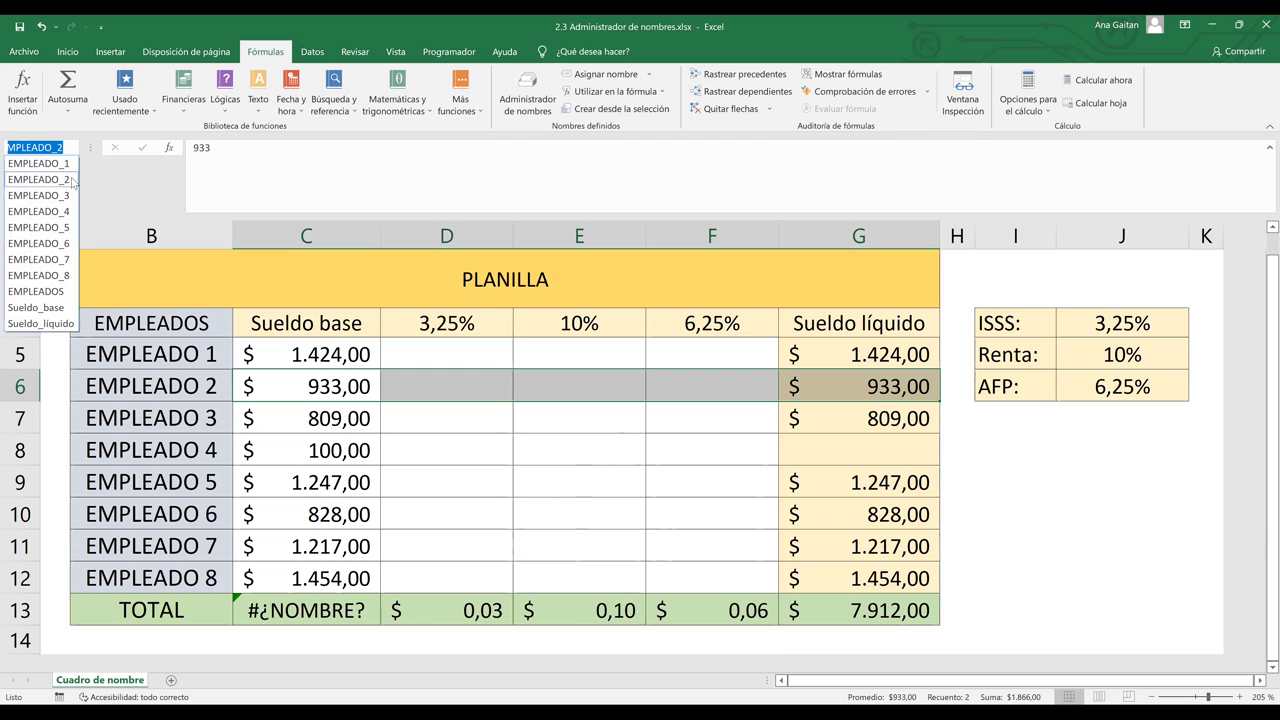
pyautogui.press('Escape')
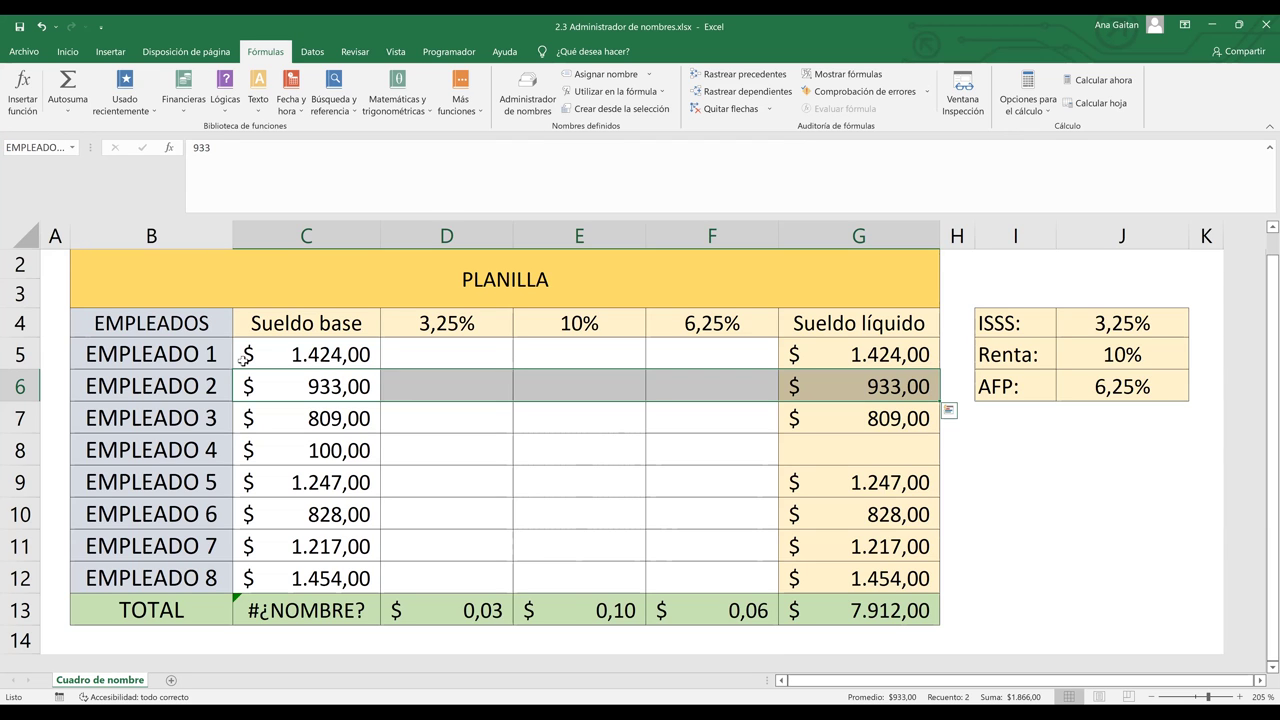
pyautogui.moveTo(306, 578); pyautogui.dragTo(420, 547)
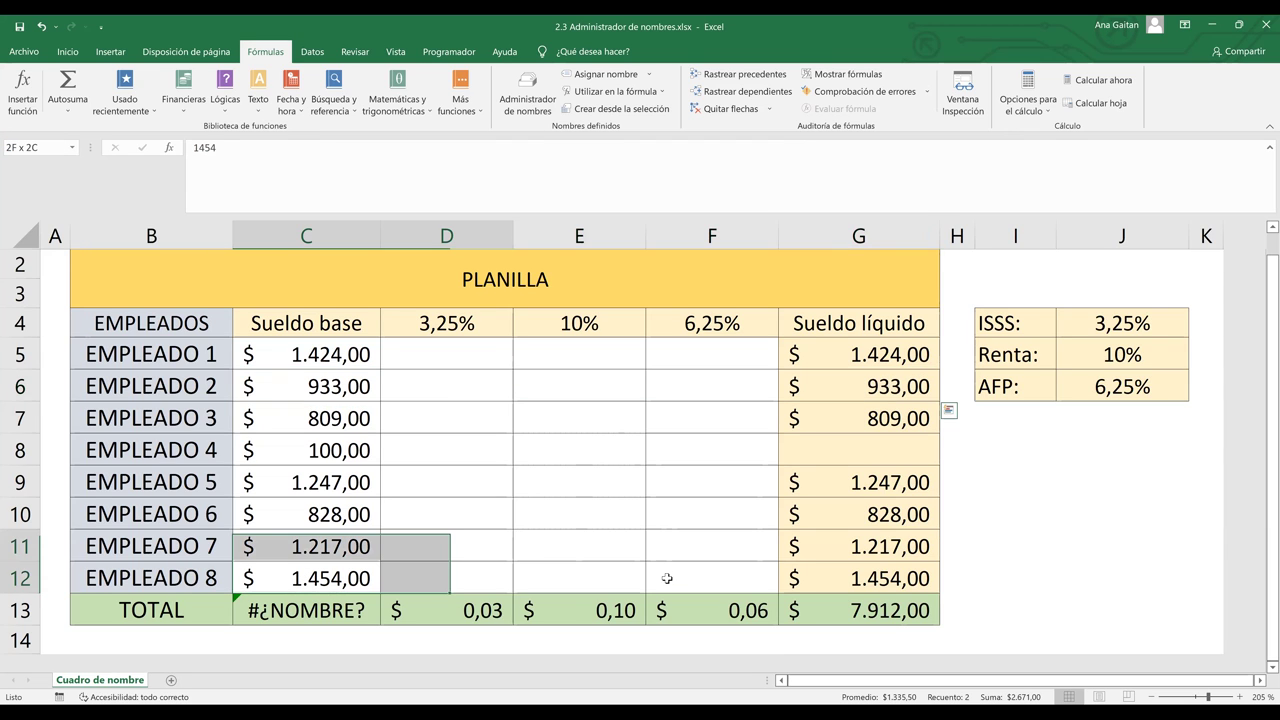
pyautogui.moveTo(805, 579); pyautogui.dragTo(805, 579)
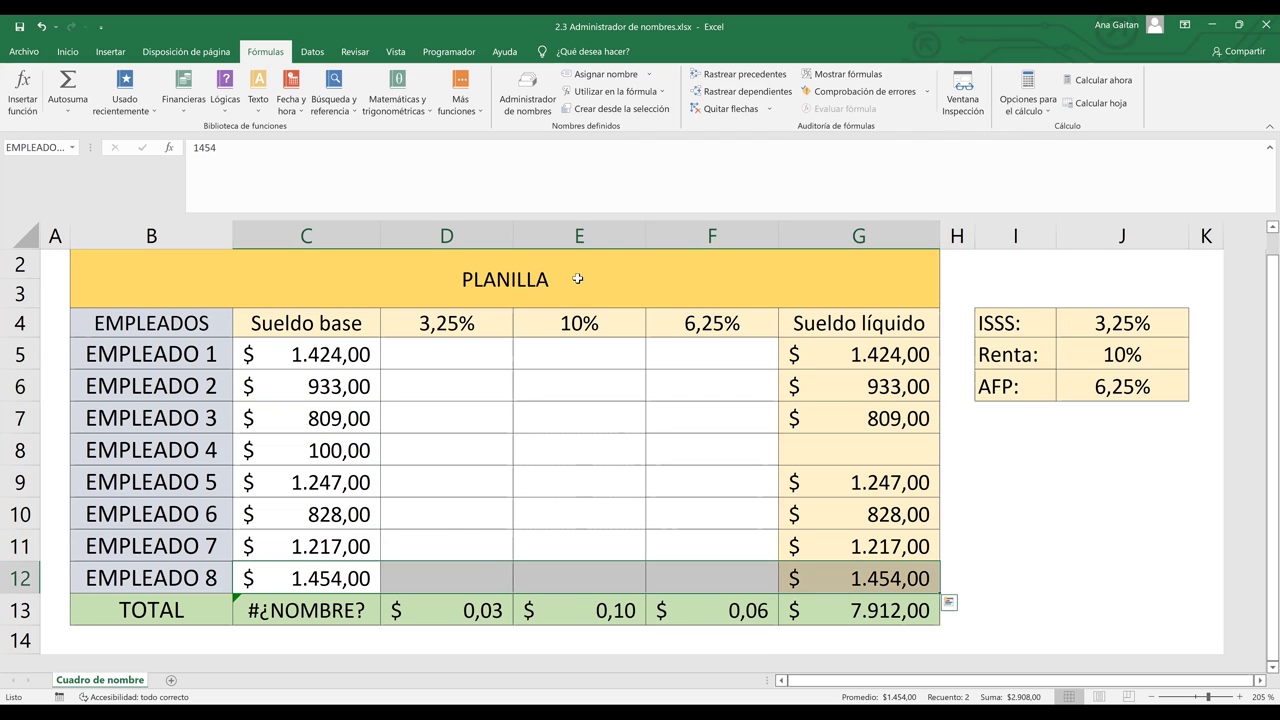
pyautogui.click(61, 149)
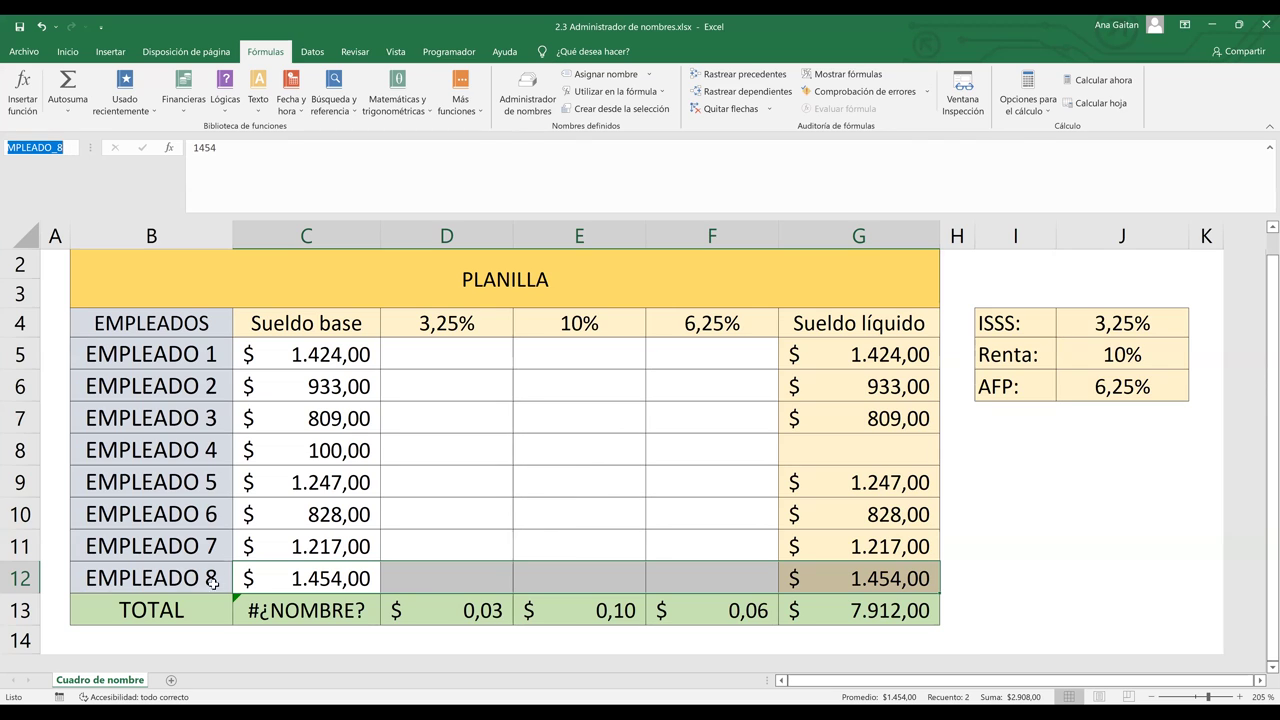
pyautogui.click(133, 578)
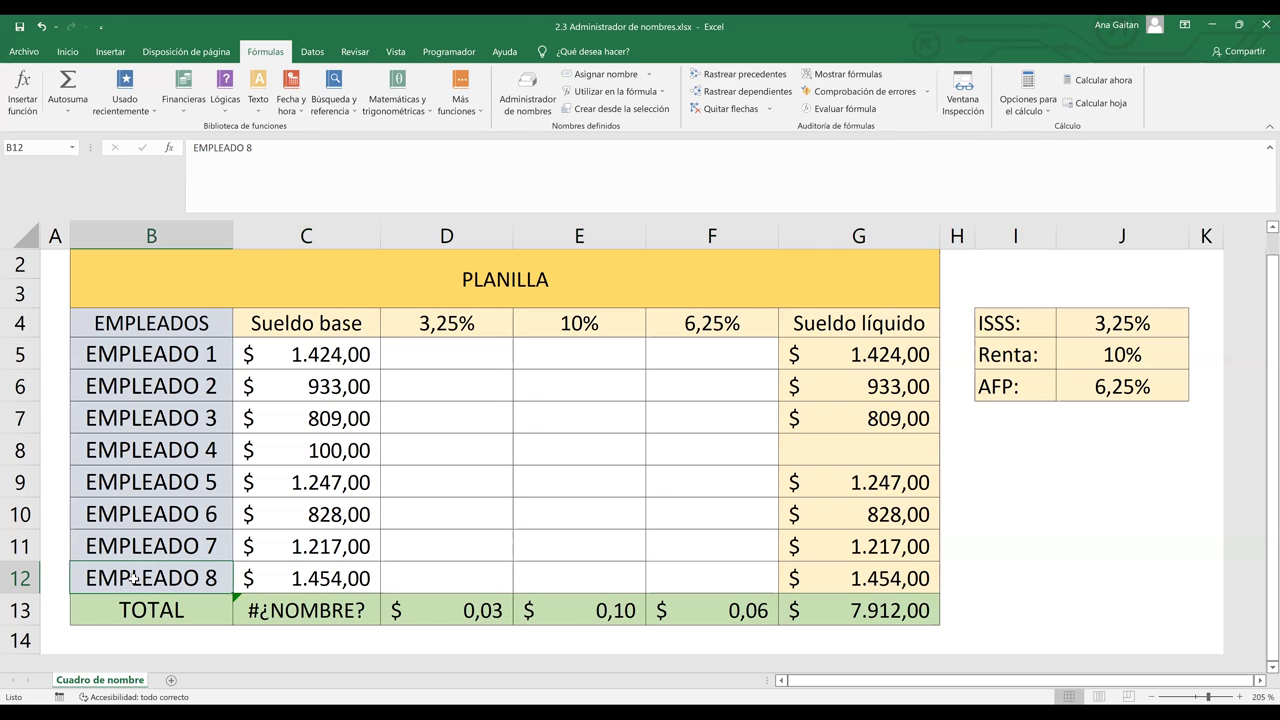
pyautogui.click(487, 479)
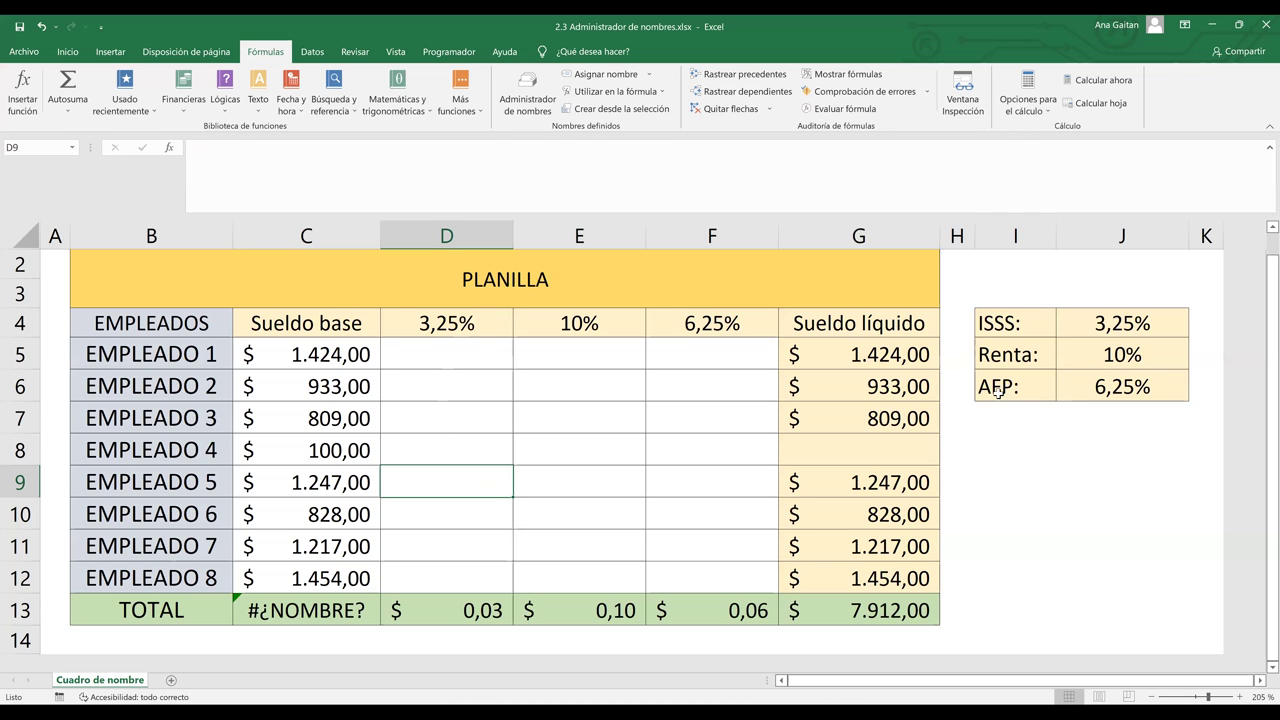
pyautogui.click(1110, 388)
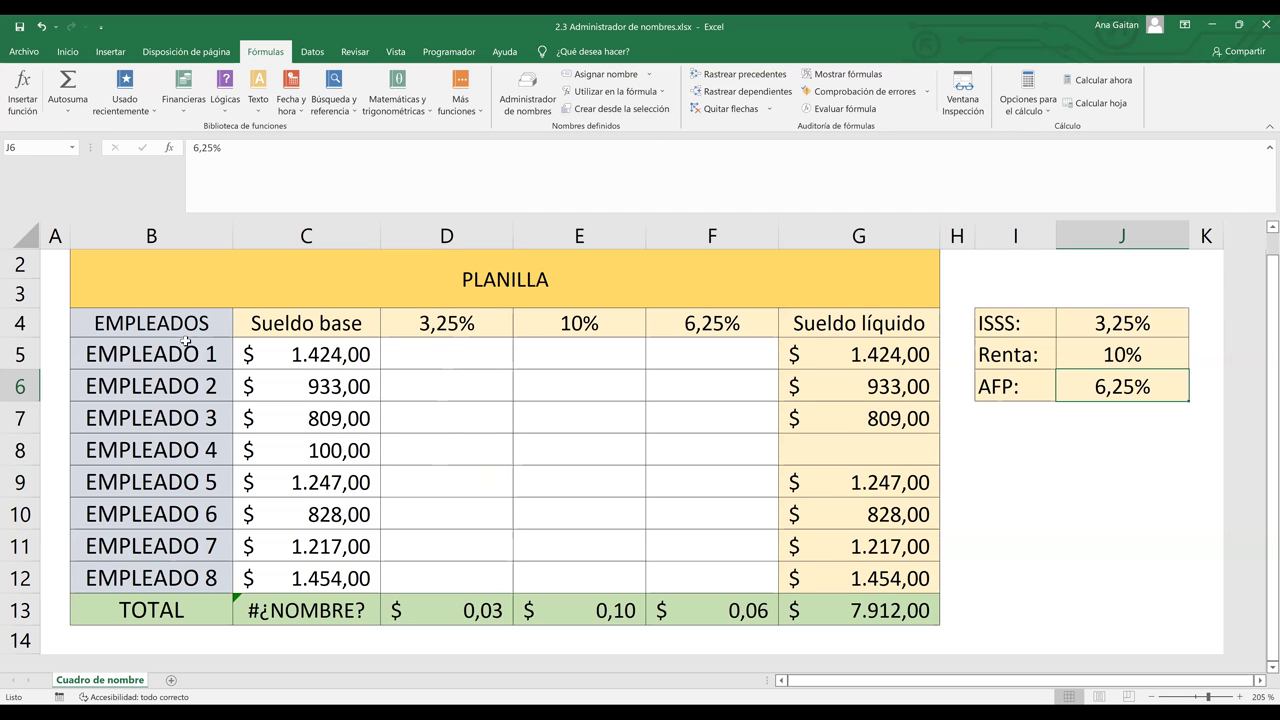
# Review the options for creating names from the selection B4:C12, then close them without creating any names
pyautogui.moveTo(151, 323); pyautogui.dragTo(151, 514)
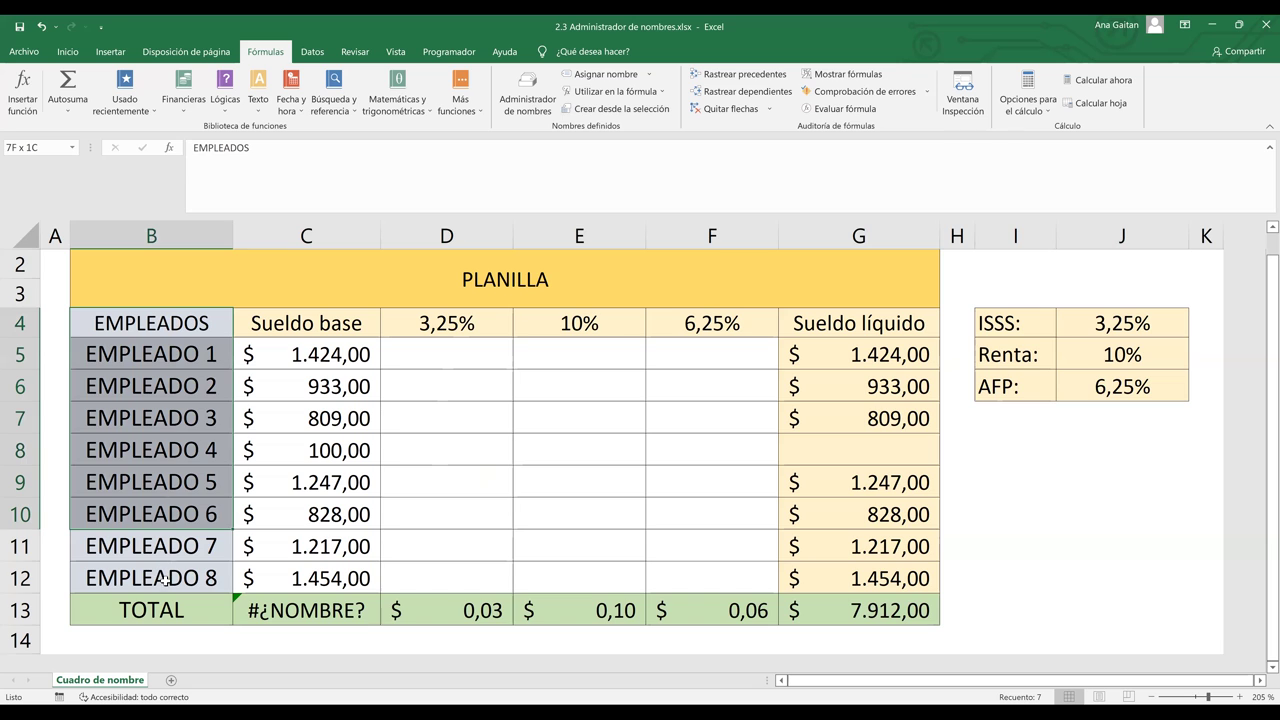
pyautogui.moveTo(276, 580); pyautogui.dragTo(276, 580)
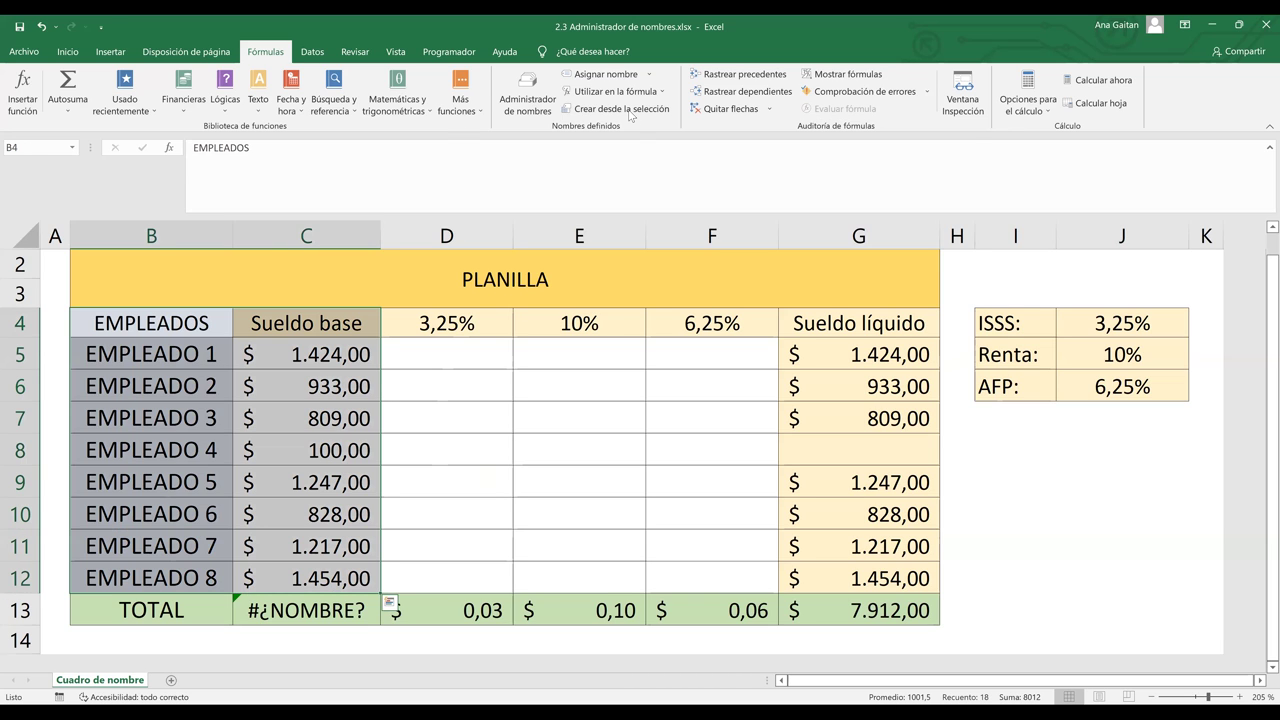
pyautogui.click(621, 109)
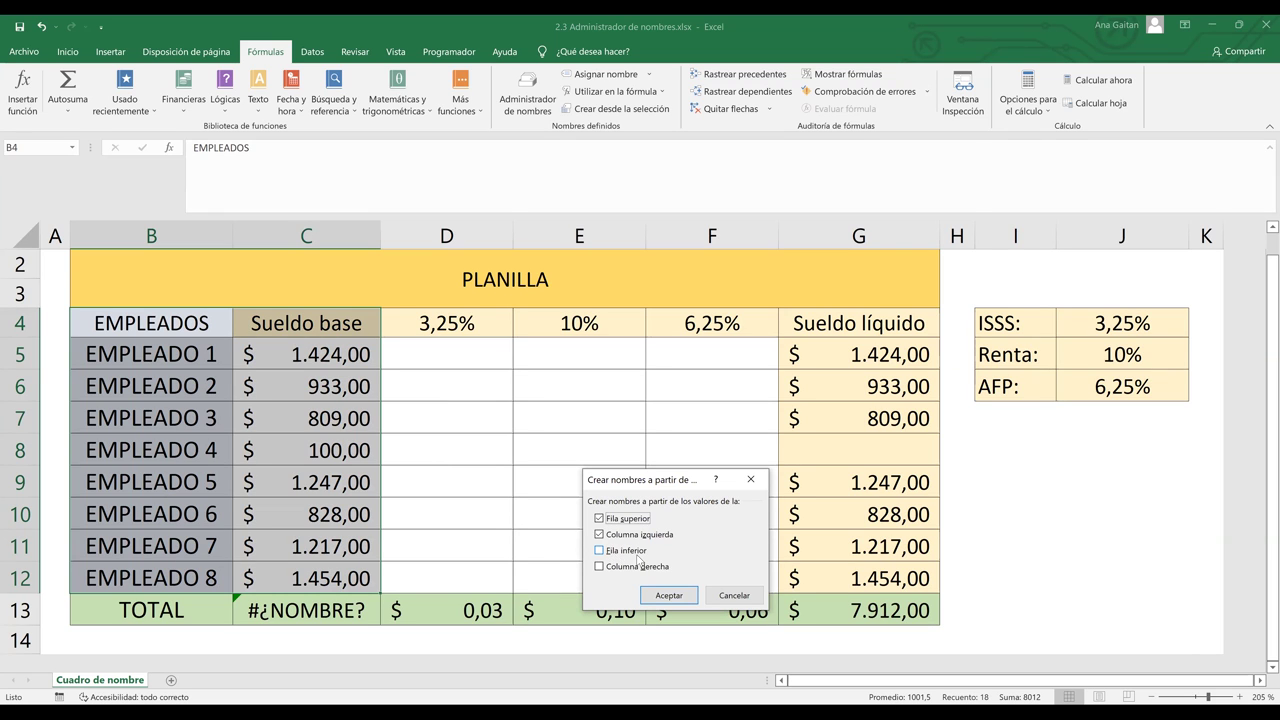
pyautogui.click(750, 596)
pyautogui.click(404, 376)
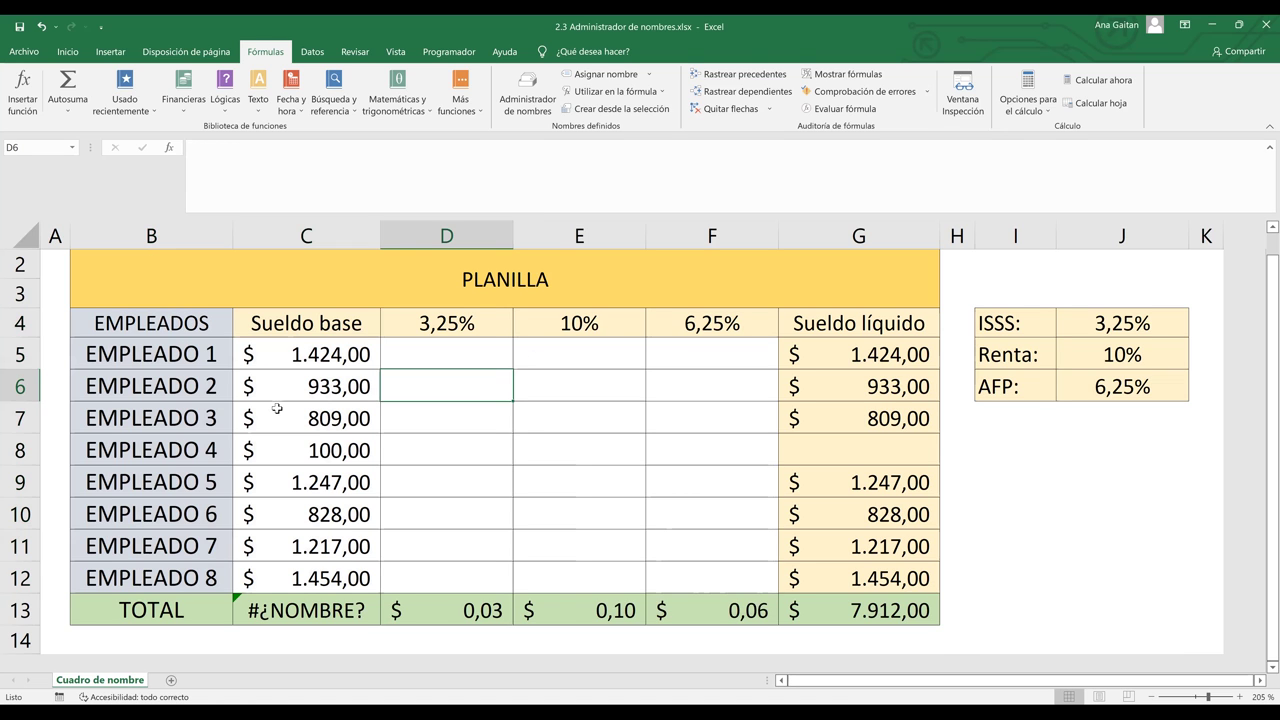
# Review the new-name settings (Nombre nuevo) for the base salary range C5:C11, then dismiss them without defining a name
pyautogui.moveTo(320, 354); pyautogui.dragTo(320, 578)
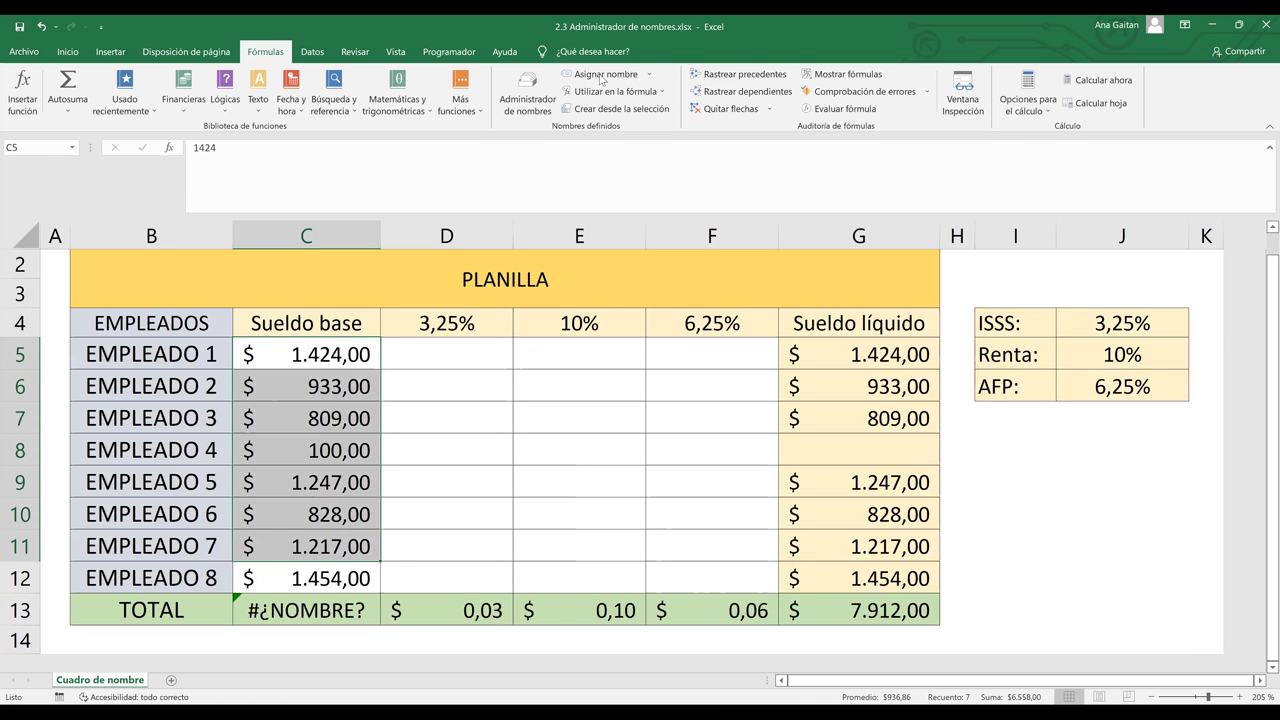
pyautogui.click(601, 79)
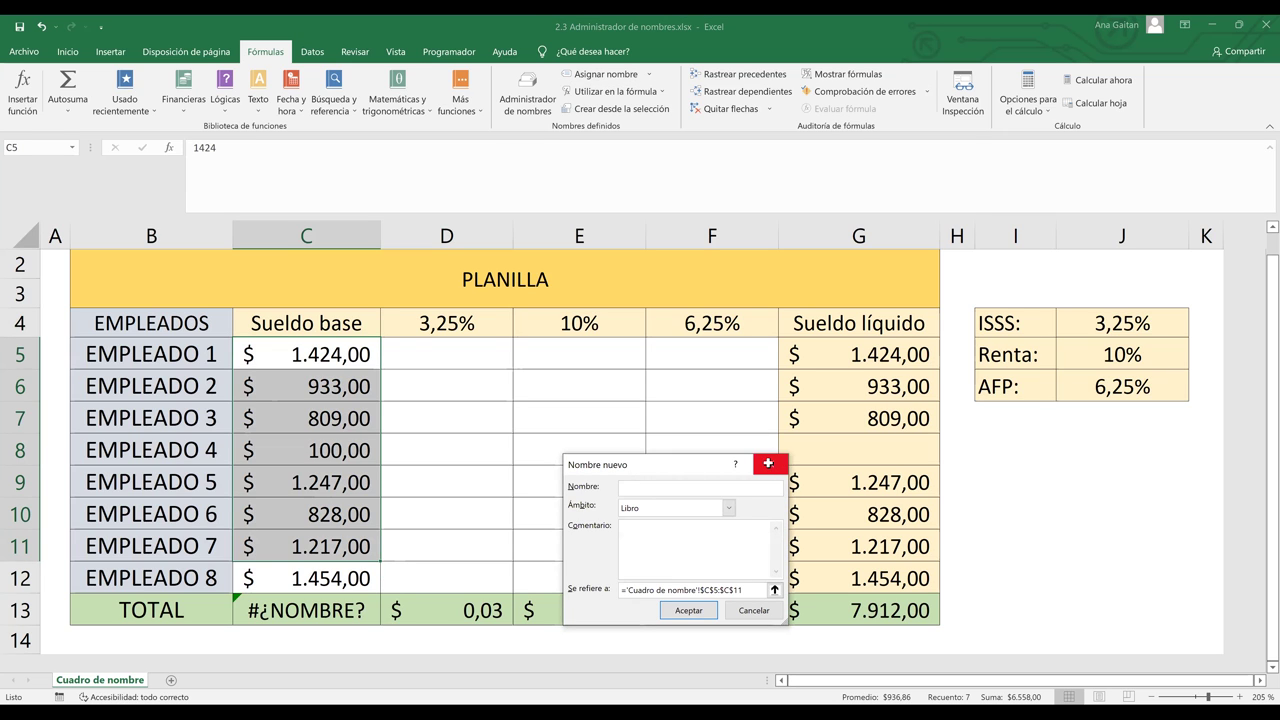
pyautogui.press('Escape')
pyautogui.click(586, 471)
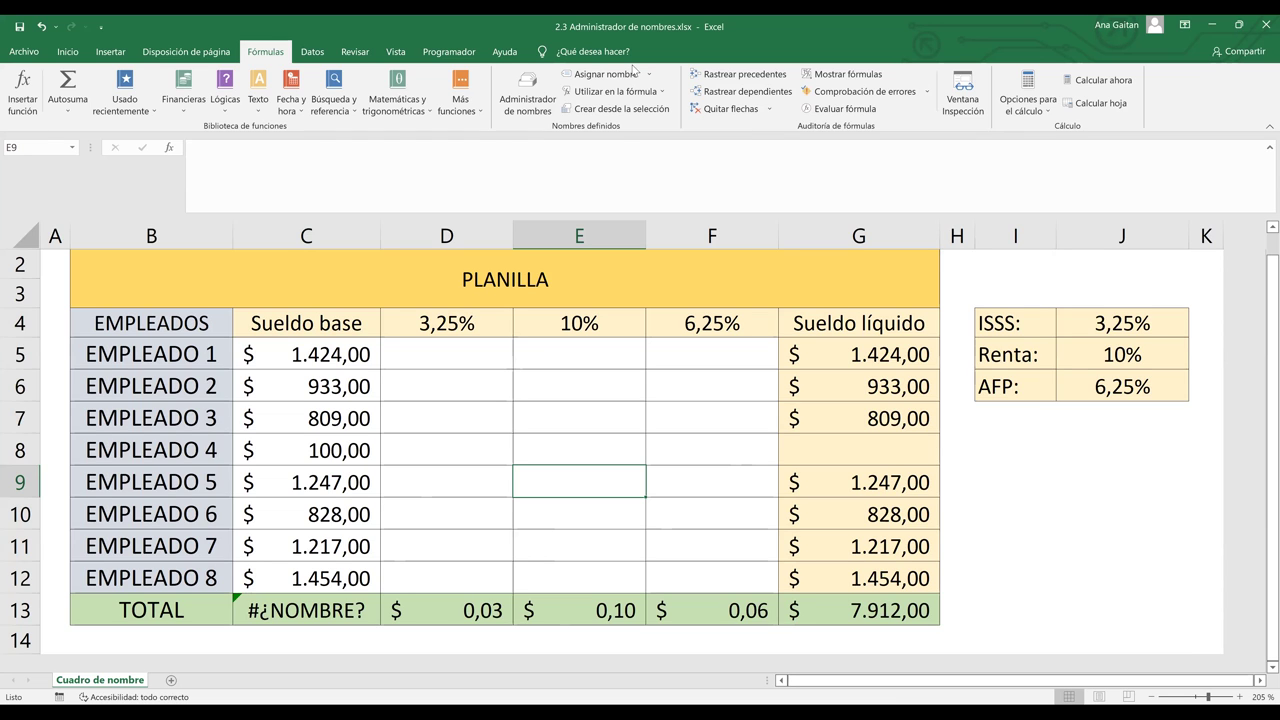
# Open the Name Manager to look over the defined names
pyautogui.click(555, 92)
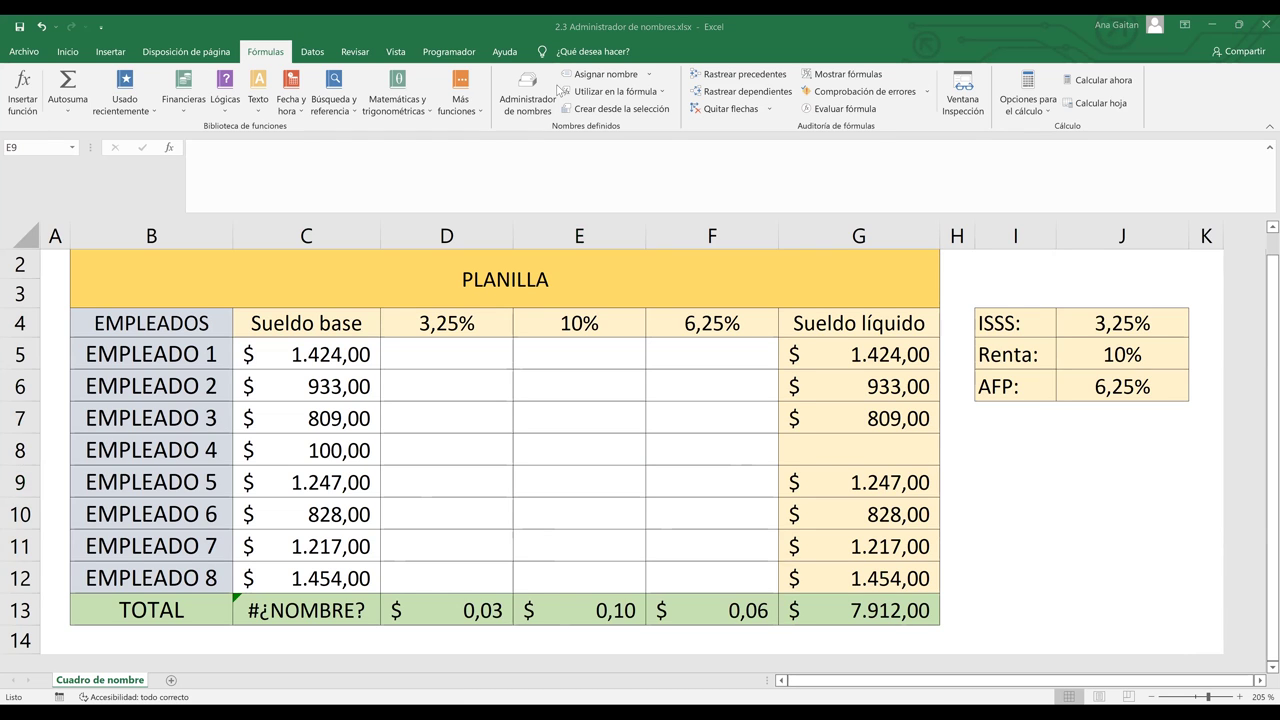